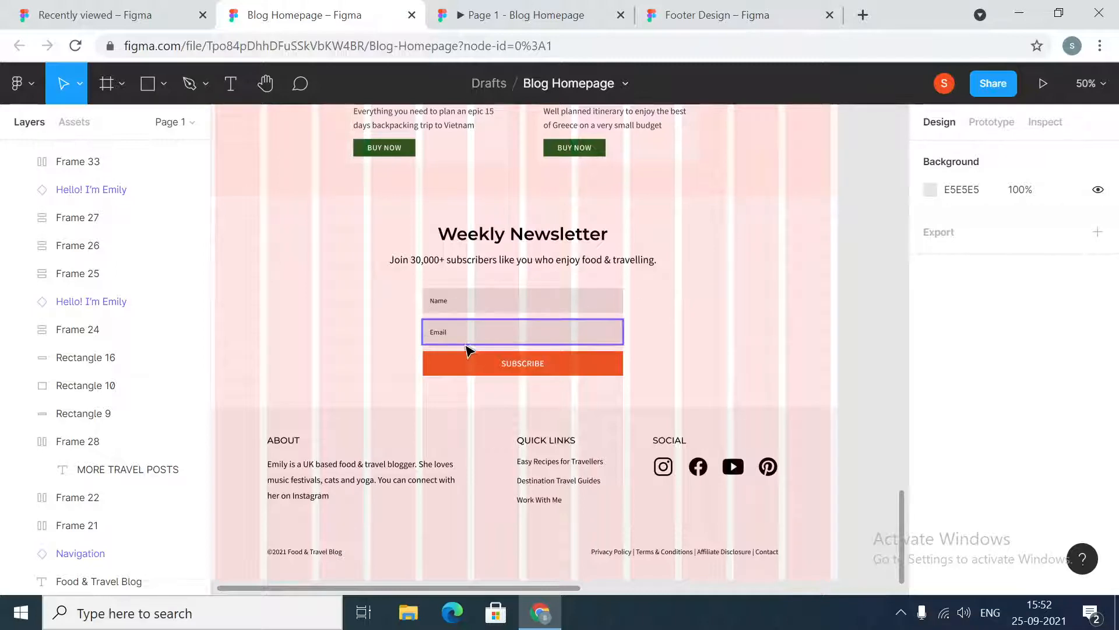
# Inspect the Name and Email input components of the newsletter form, then deselect them
pyautogui.click(477, 309)
pyautogui.click(487, 339)
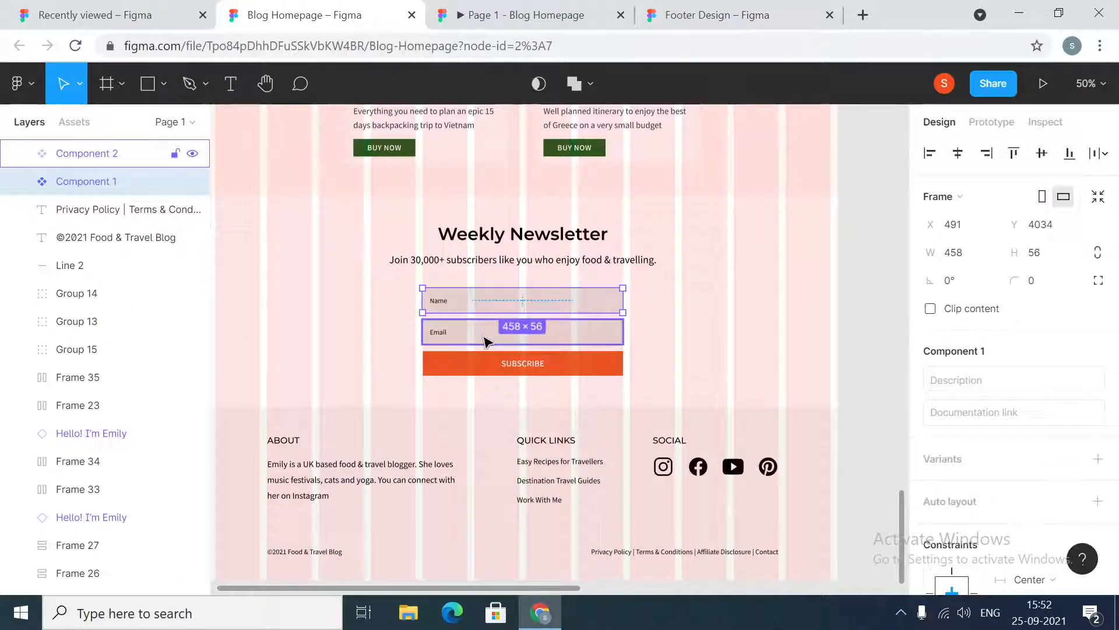
pyautogui.click(487, 357)
pyautogui.click(522, 329)
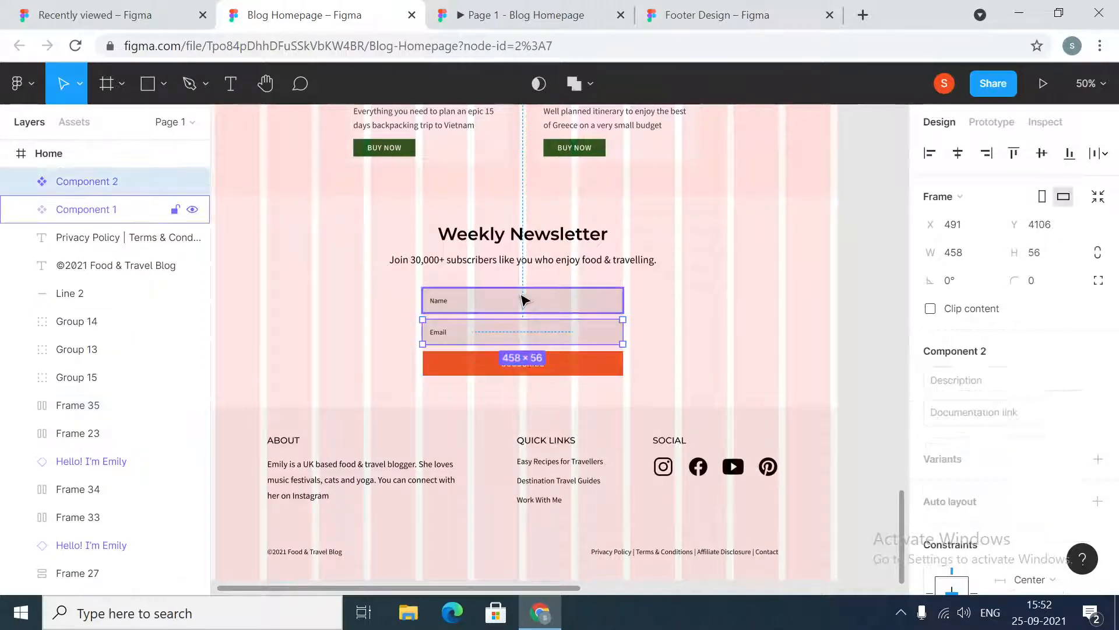
pyautogui.click(522, 299)
pyautogui.click(849, 307)
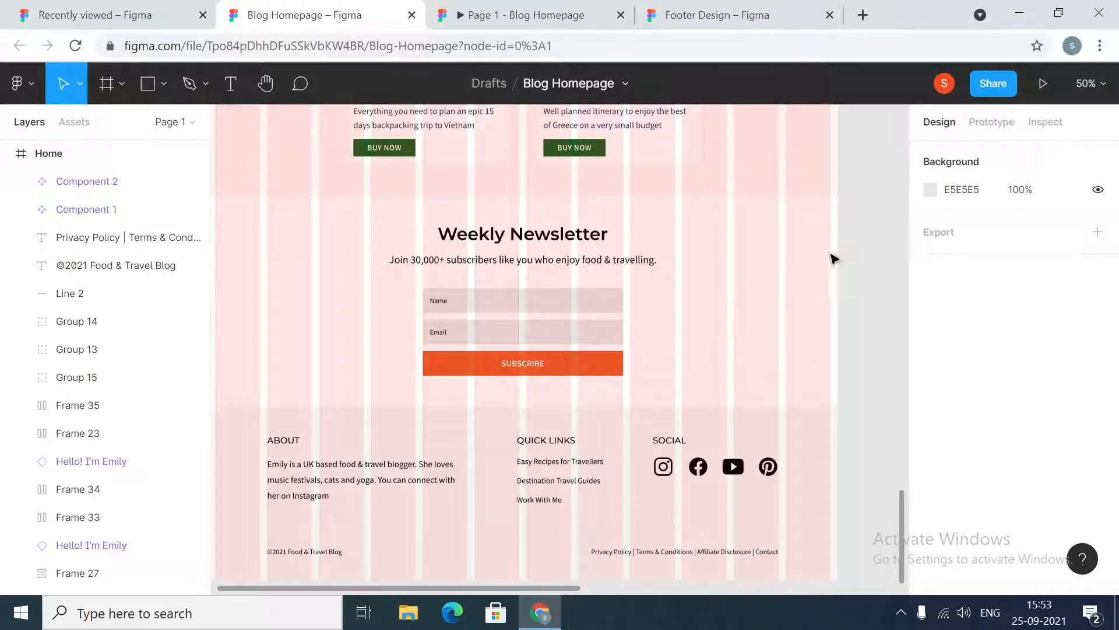
# Examine the footer's About text, Quick Links group and Social icons up close
pyautogui.moveTo(571, 589); pyautogui.dragTo(544, 591)
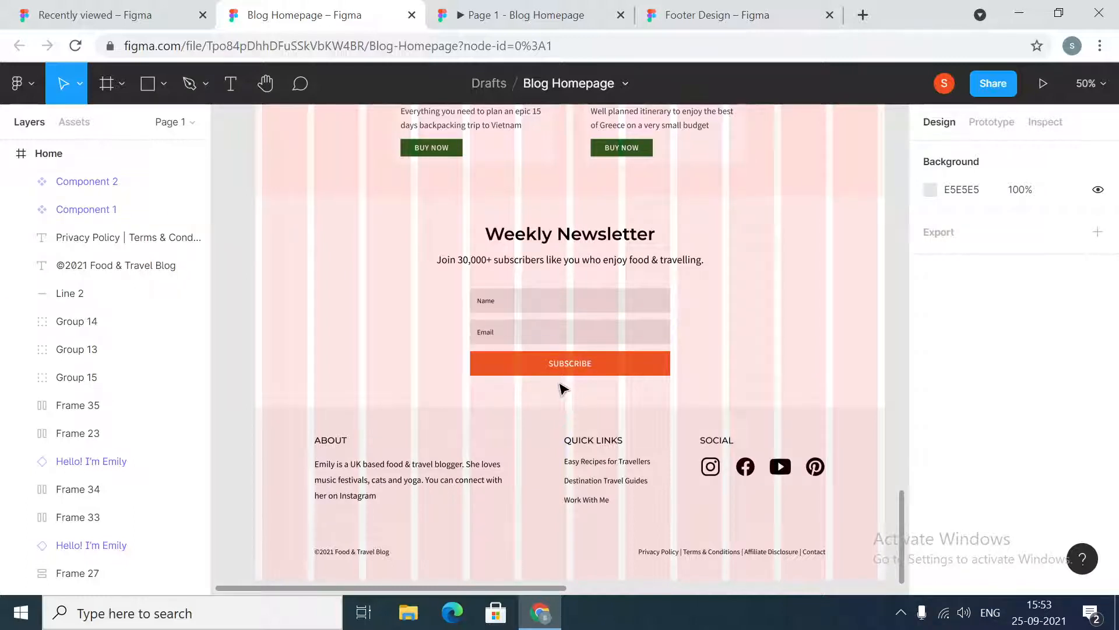
pyautogui.scroll(-2, 577, 368)
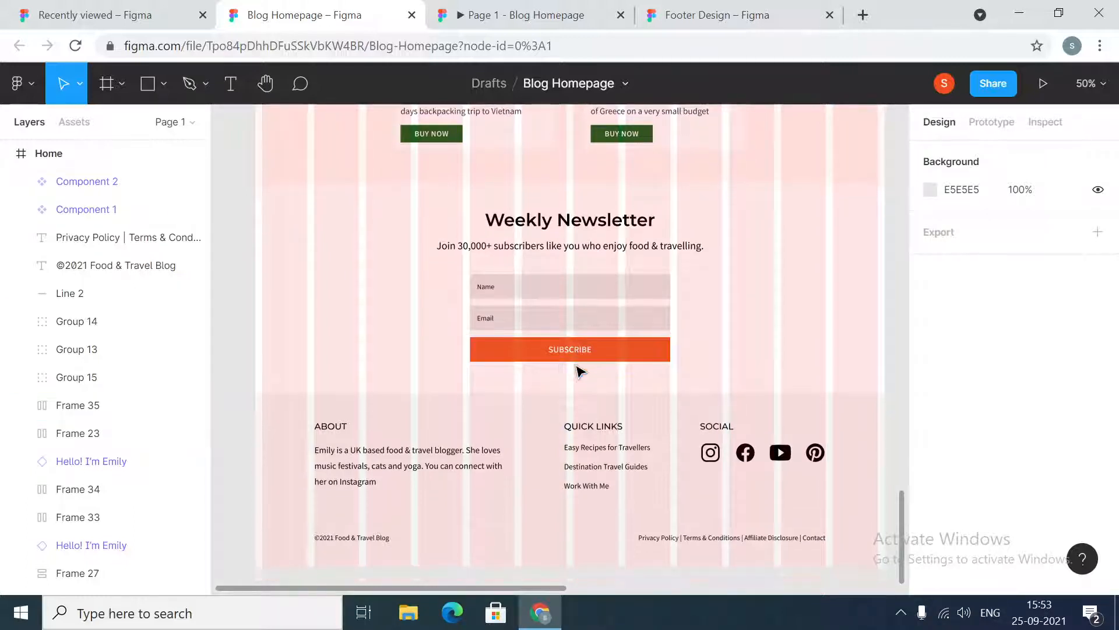
pyautogui.doubleClick(361, 458)
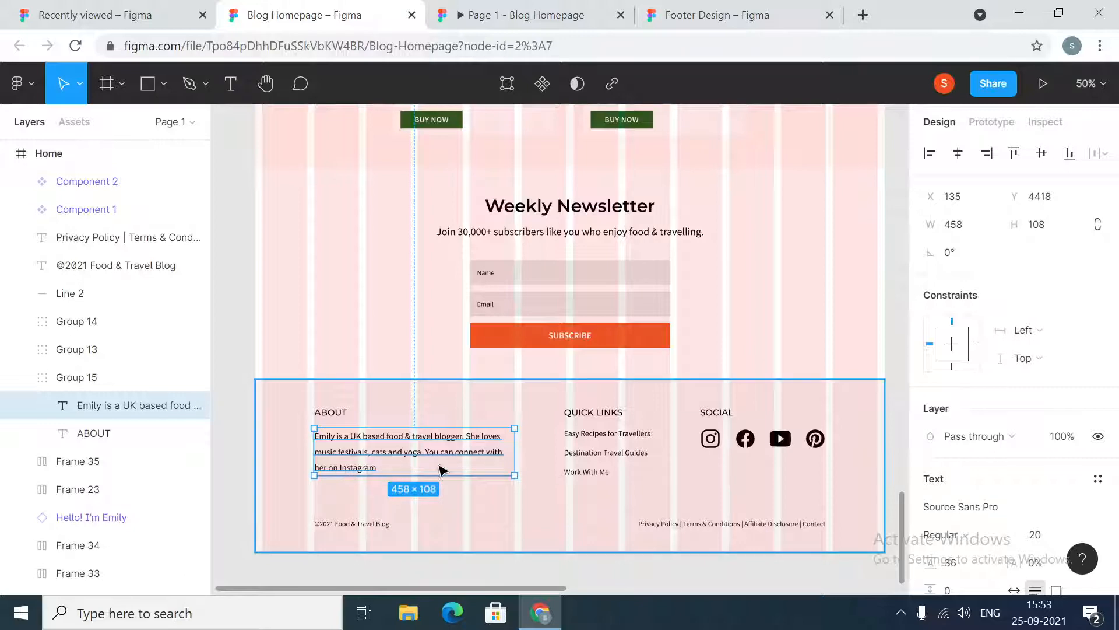
pyautogui.click(601, 443)
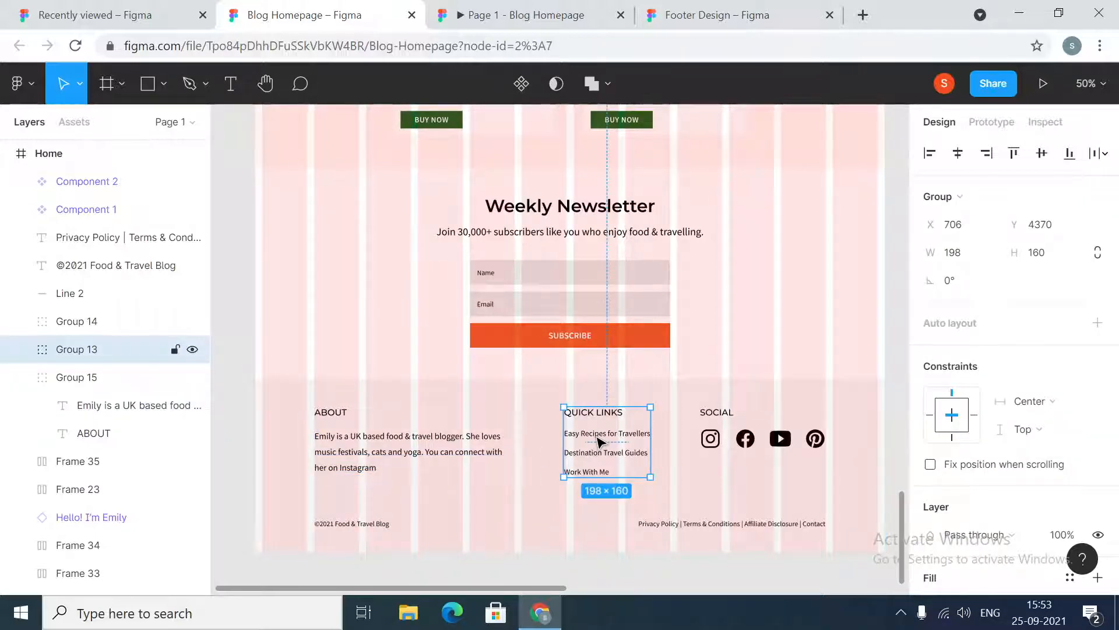
pyautogui.hotkey('shift', '0')
pyautogui.scroll(-1, 712, 470)
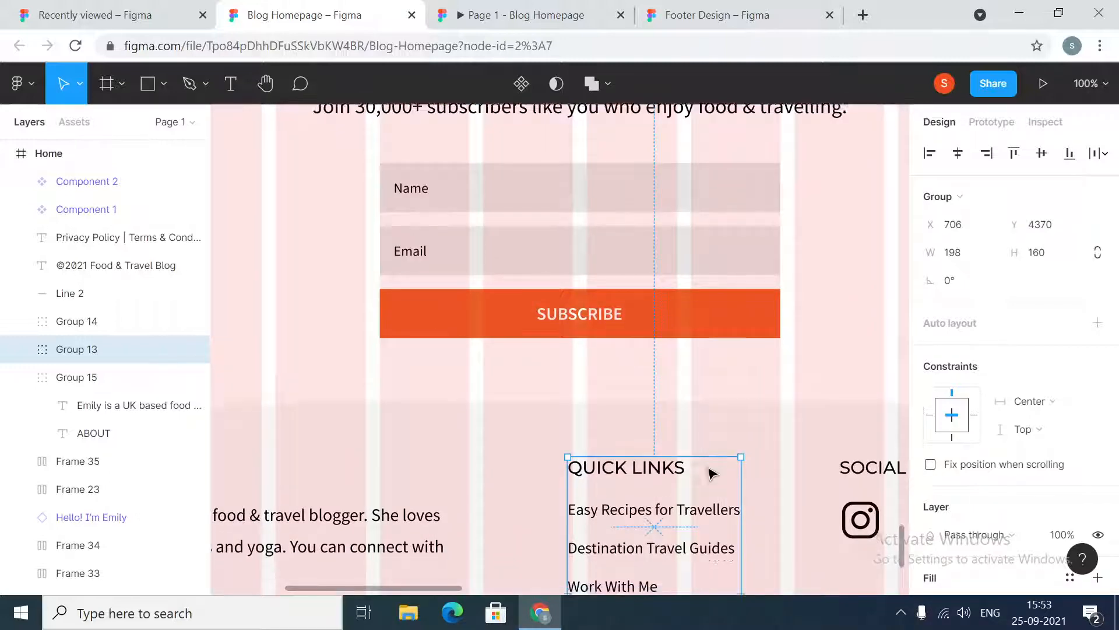
pyautogui.scroll(-1, 763, 455)
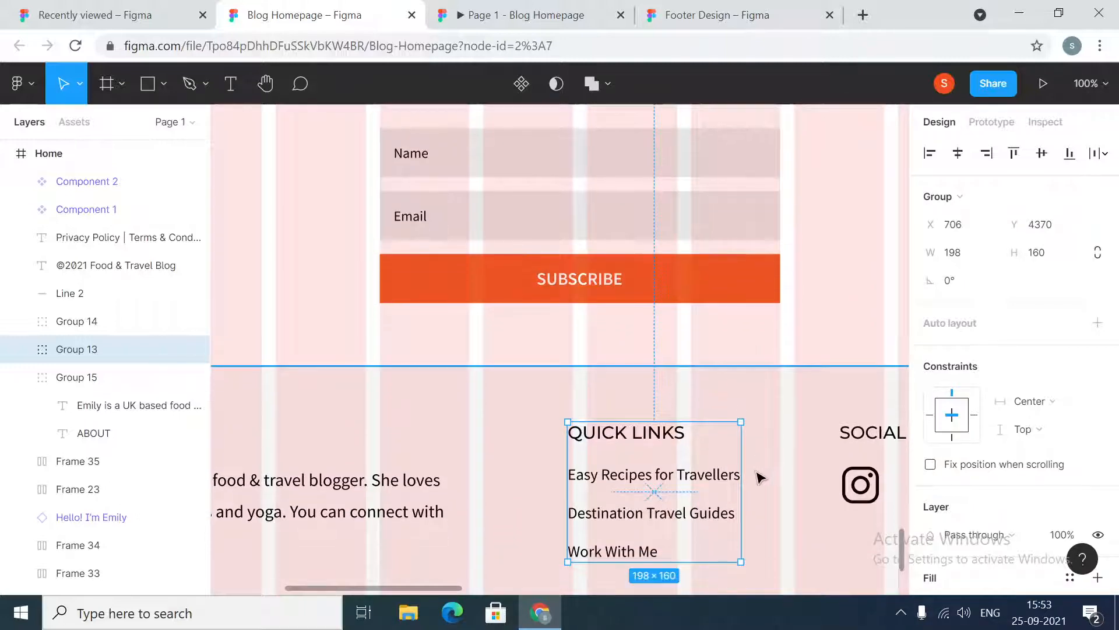
pyautogui.scroll(-2, 761, 478)
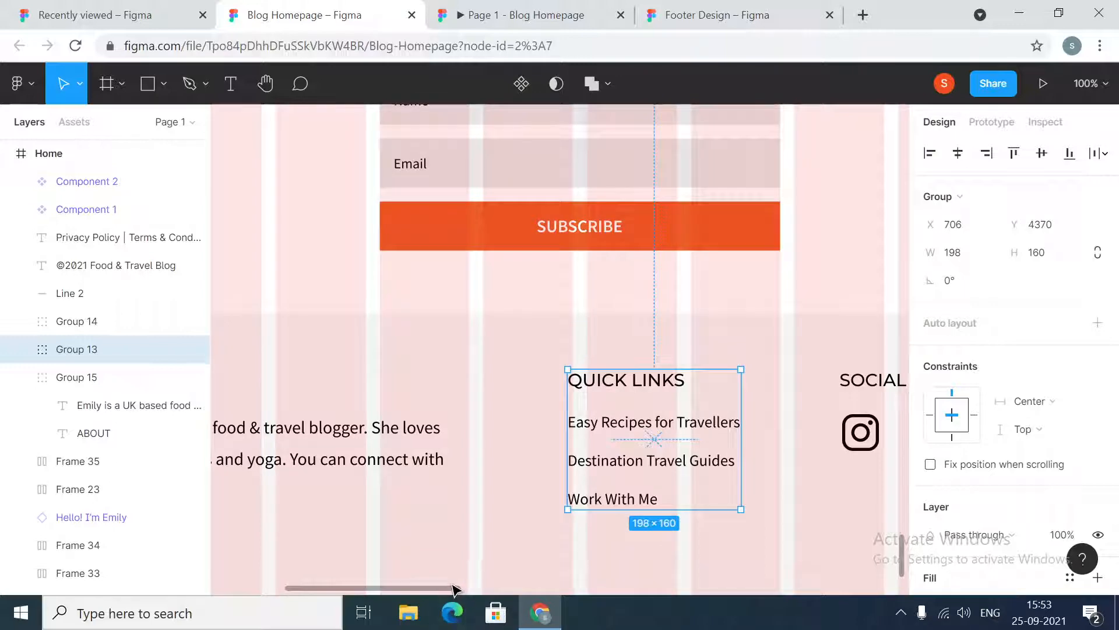
pyautogui.moveTo(461, 592); pyautogui.dragTo(551, 592)
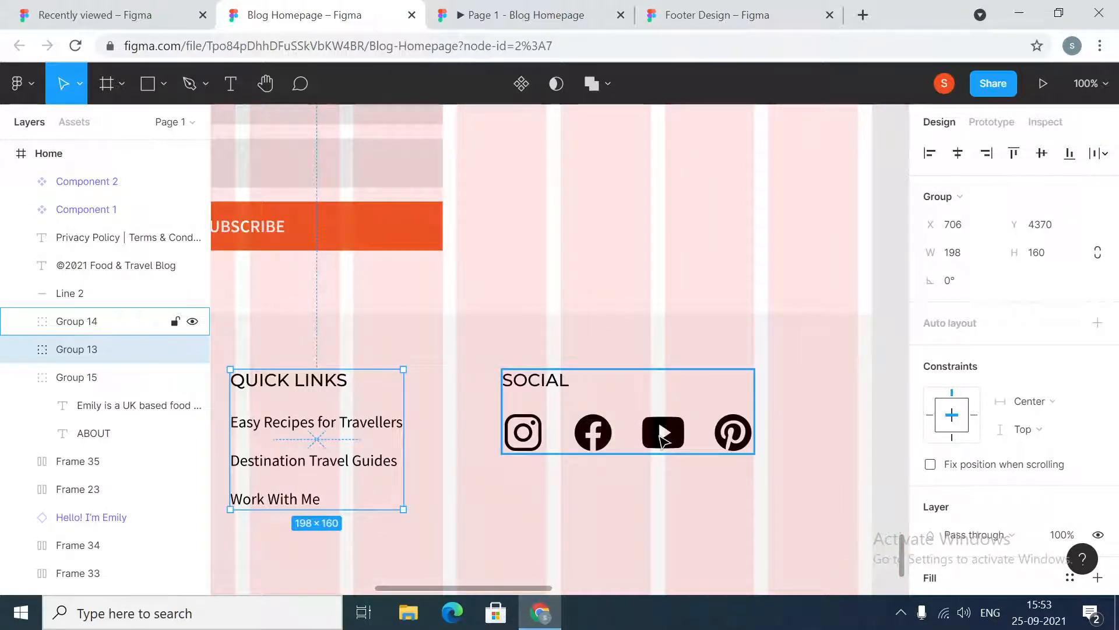
pyautogui.hotkey('ctrl', '-')
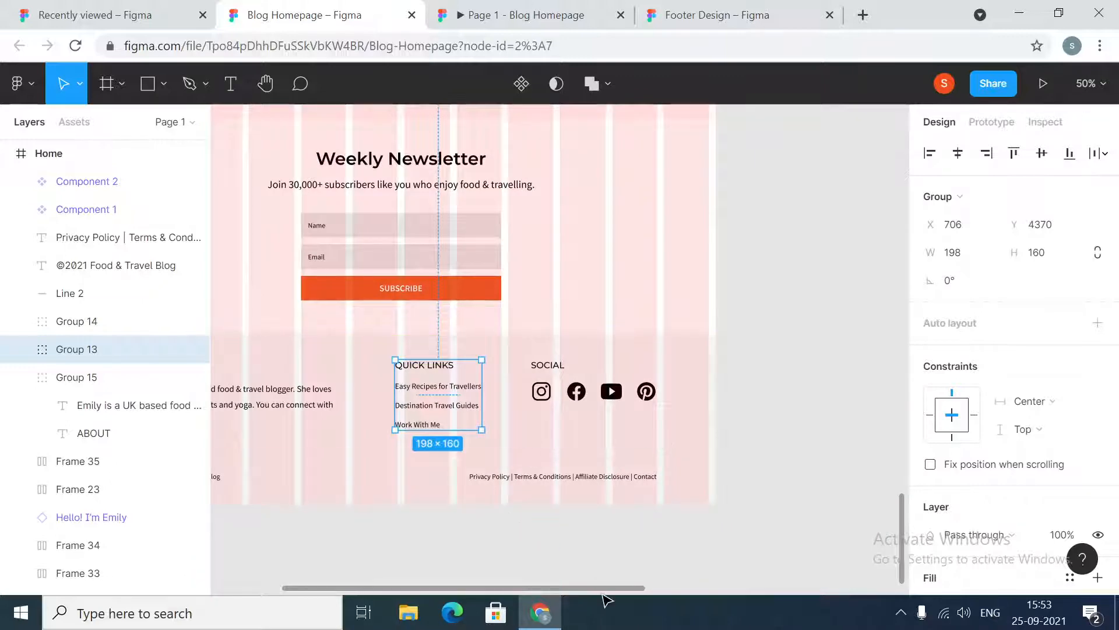
pyautogui.moveTo(609, 593); pyautogui.dragTo(554, 601)
pyautogui.moveTo(554, 602)
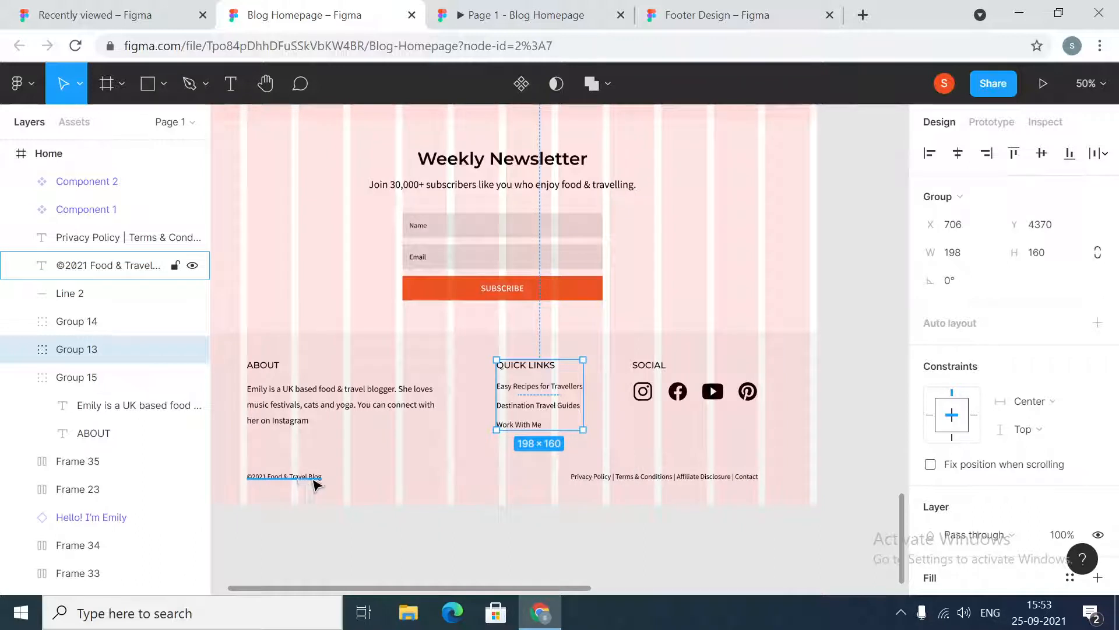
pyautogui.click(690, 530)
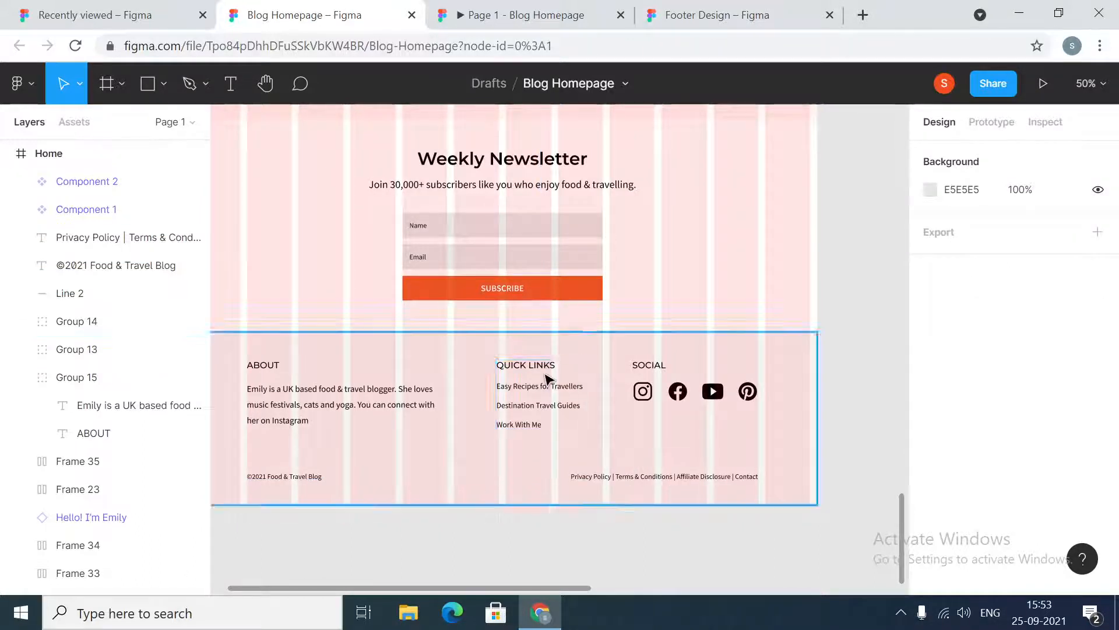
# Review the whole homepage design from the navigation bar down to the footer
pyautogui.scroll(-1, 603, 342)
pyautogui.scroll(2, 607, 340)
pyautogui.scroll(1, 606, 340)
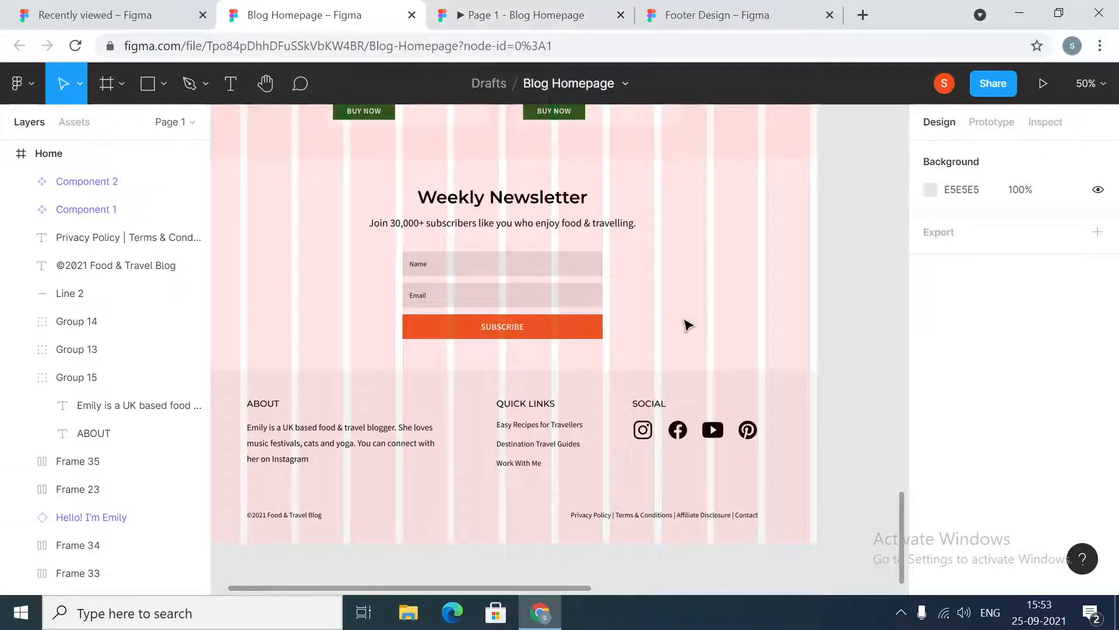
pyautogui.scroll(-1, 790, 312)
pyautogui.scroll(10, 789, 312)
pyautogui.scroll(5, 789, 309)
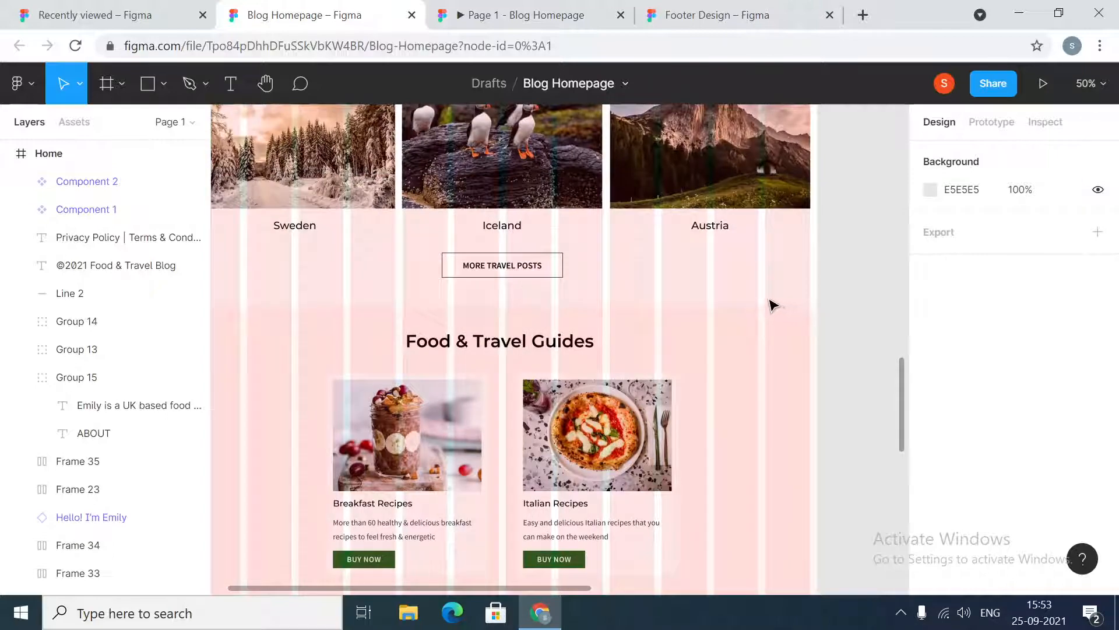
pyautogui.scroll(7, 607, 282)
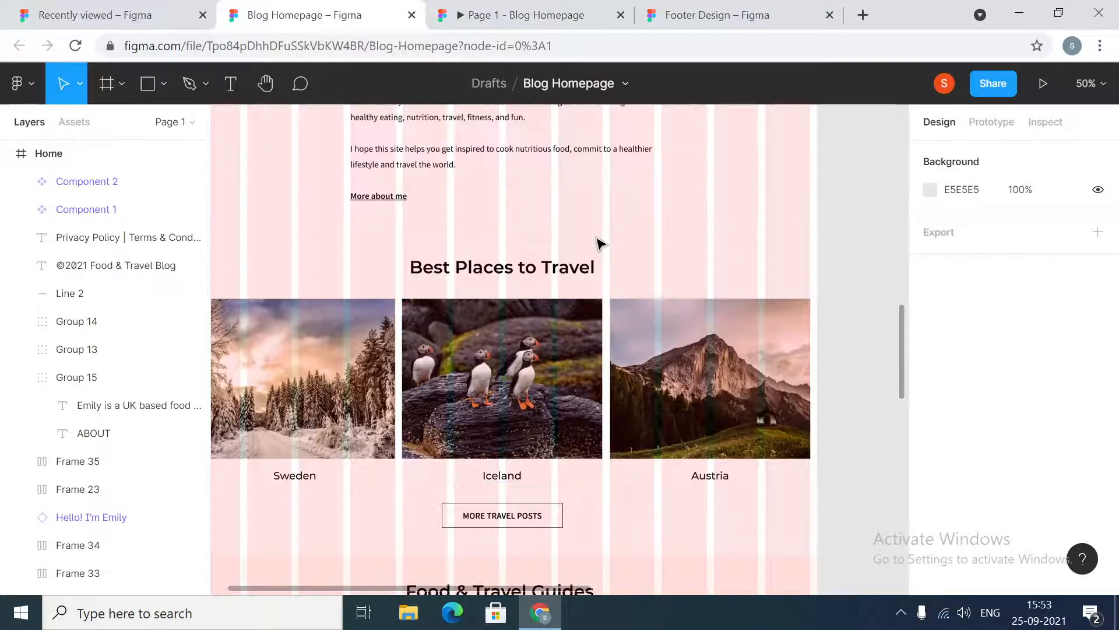
pyautogui.scroll(8, 601, 241)
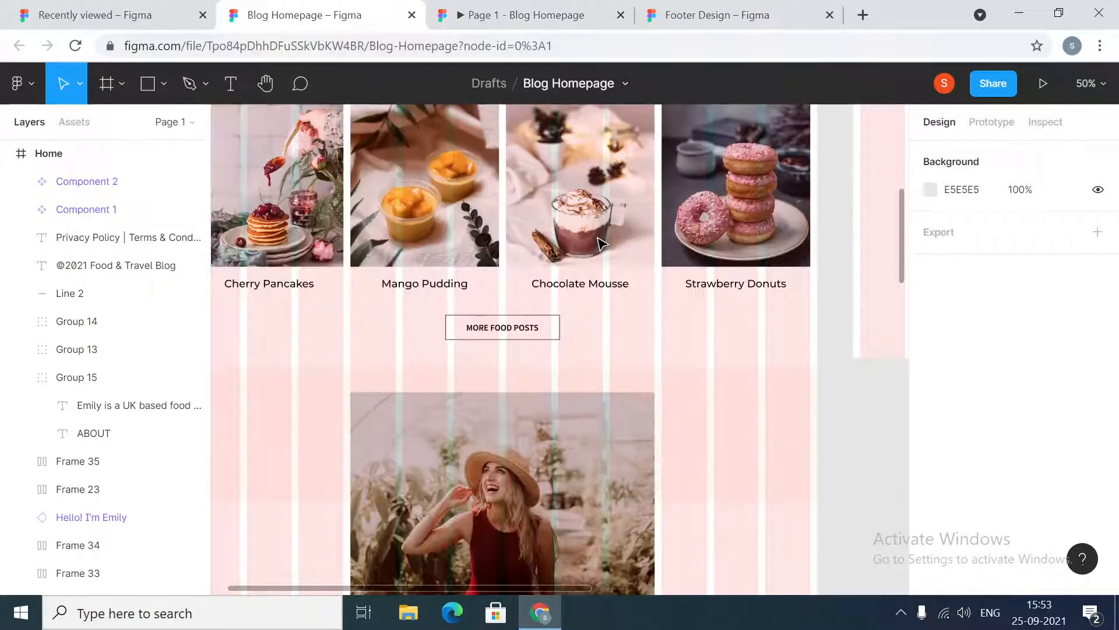
pyautogui.scroll(6, 600, 242)
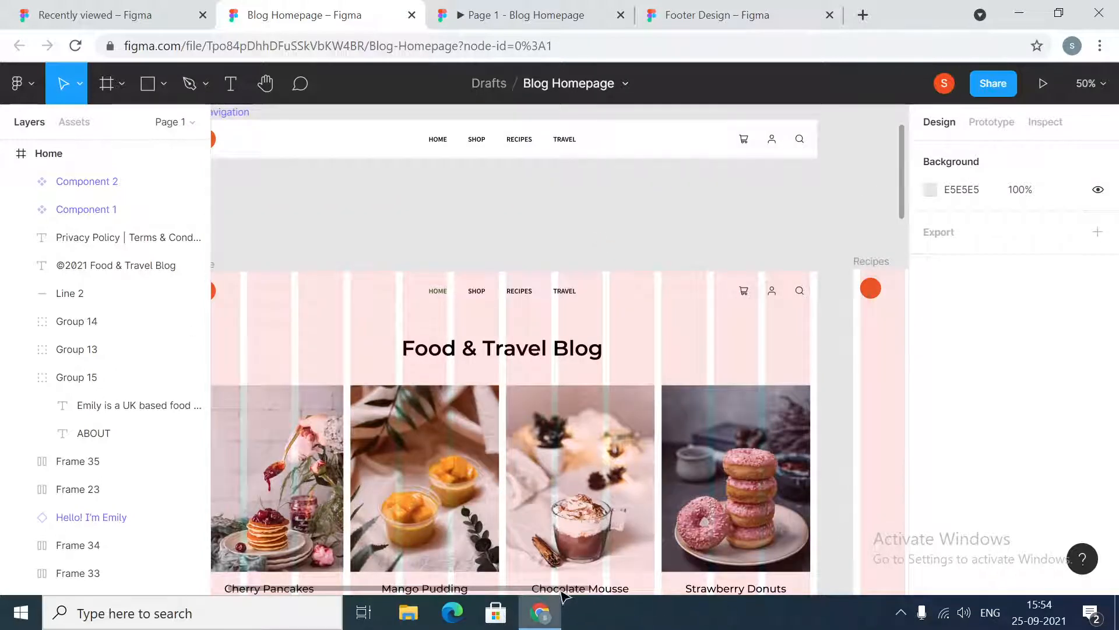
pyautogui.moveTo(558, 589); pyautogui.dragTo(509, 593)
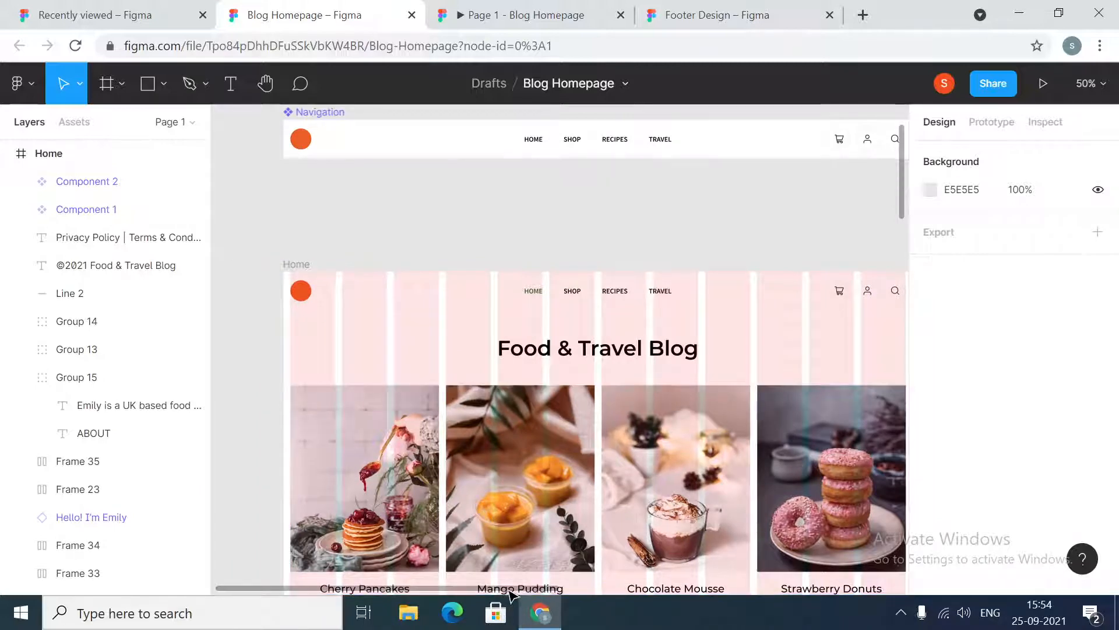
pyautogui.hscroll(2, 511, 595)
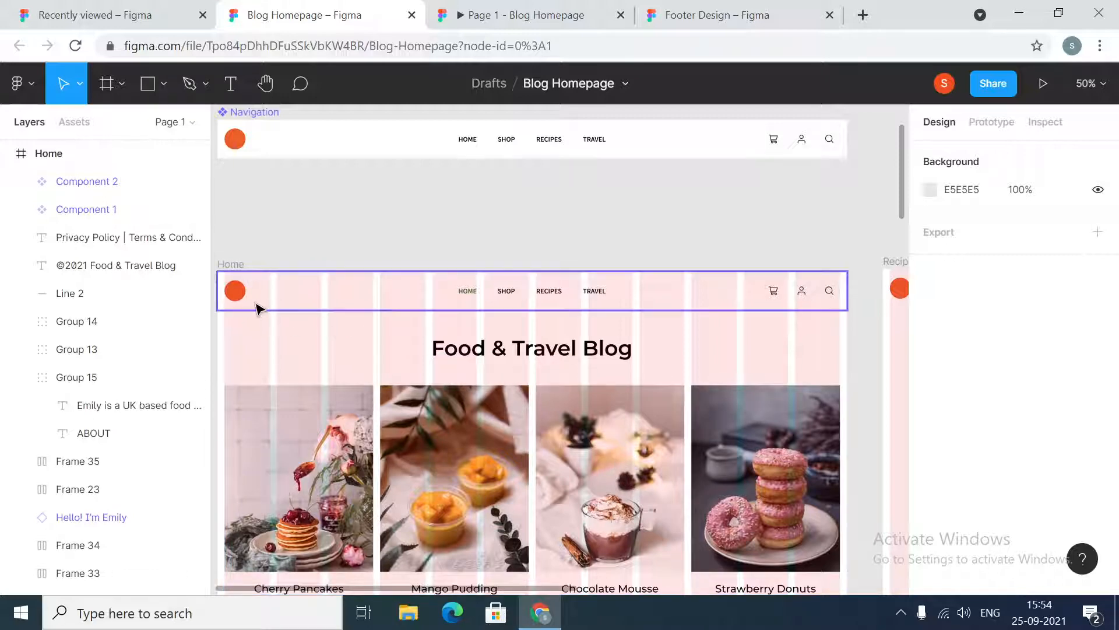
pyautogui.scroll(-3, 326, 322)
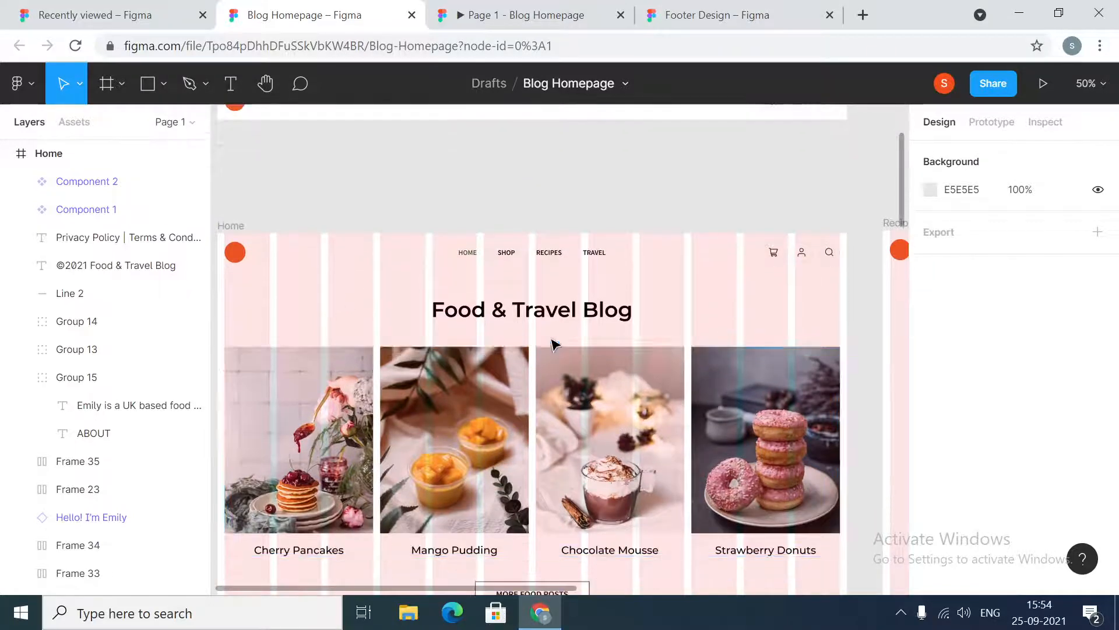
pyautogui.scroll(-10, 640, 410)
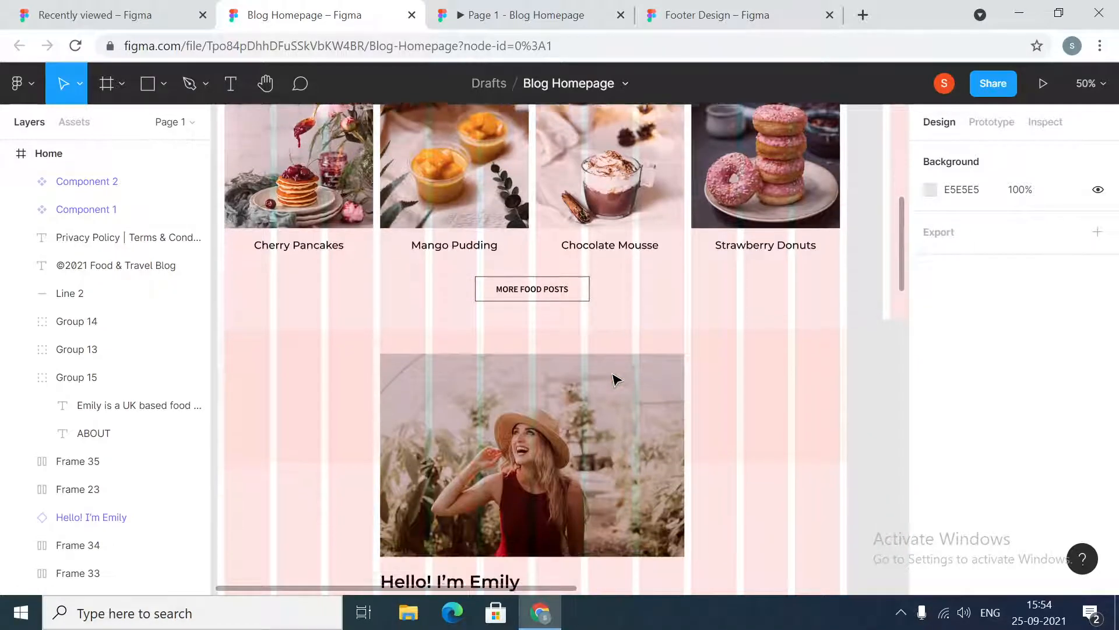
pyautogui.scroll(-9, 617, 380)
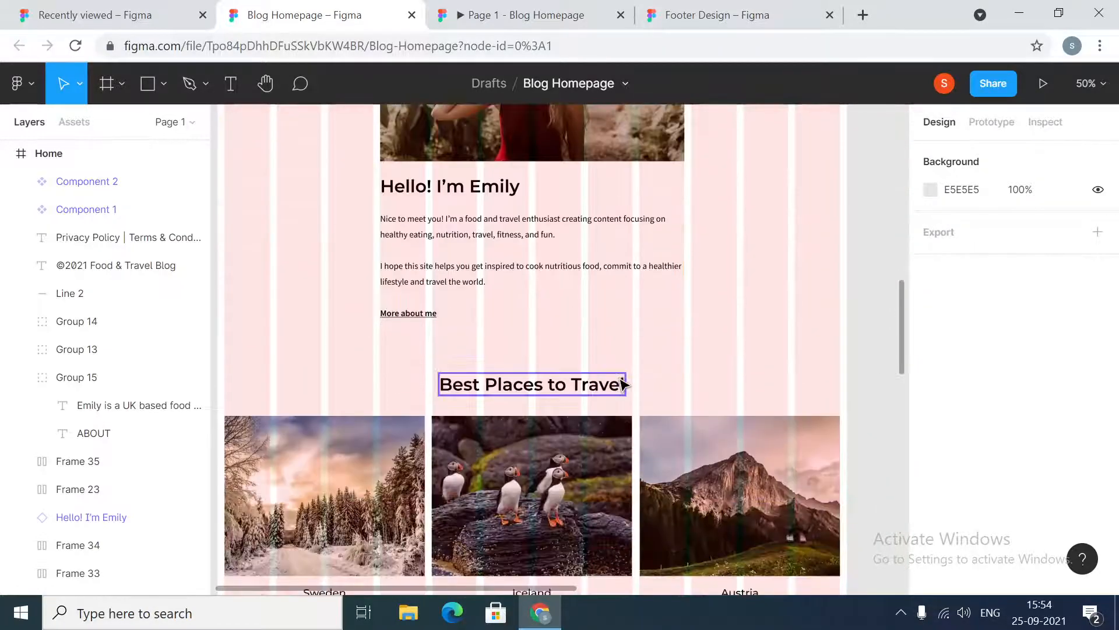
pyautogui.scroll(-4, 495, 446)
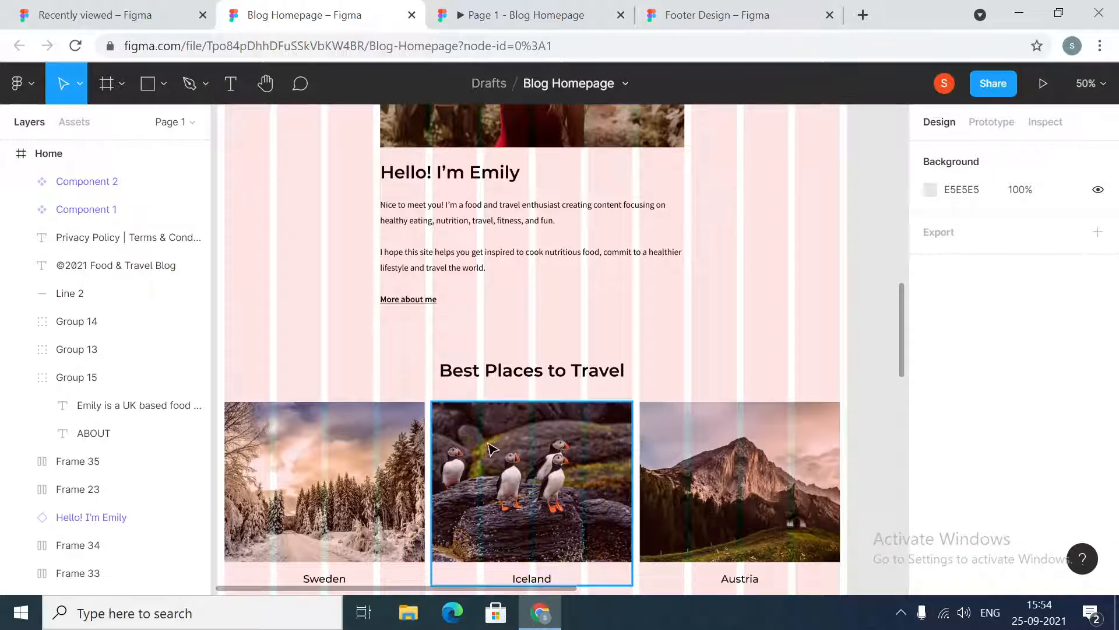
pyautogui.scroll(-7, 494, 447)
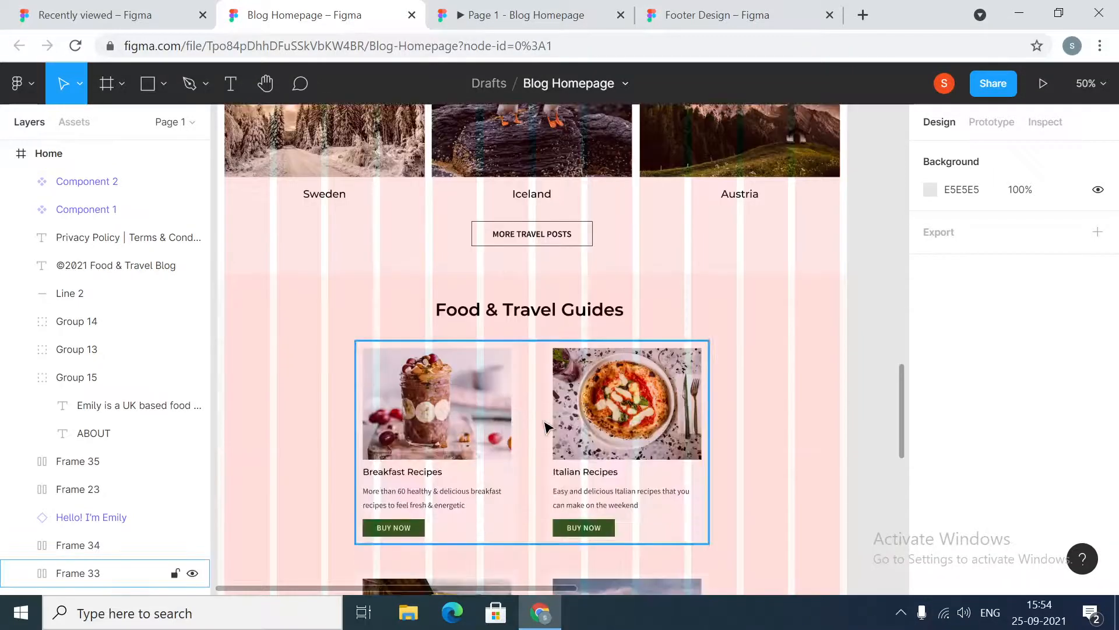
pyautogui.scroll(-2, 545, 427)
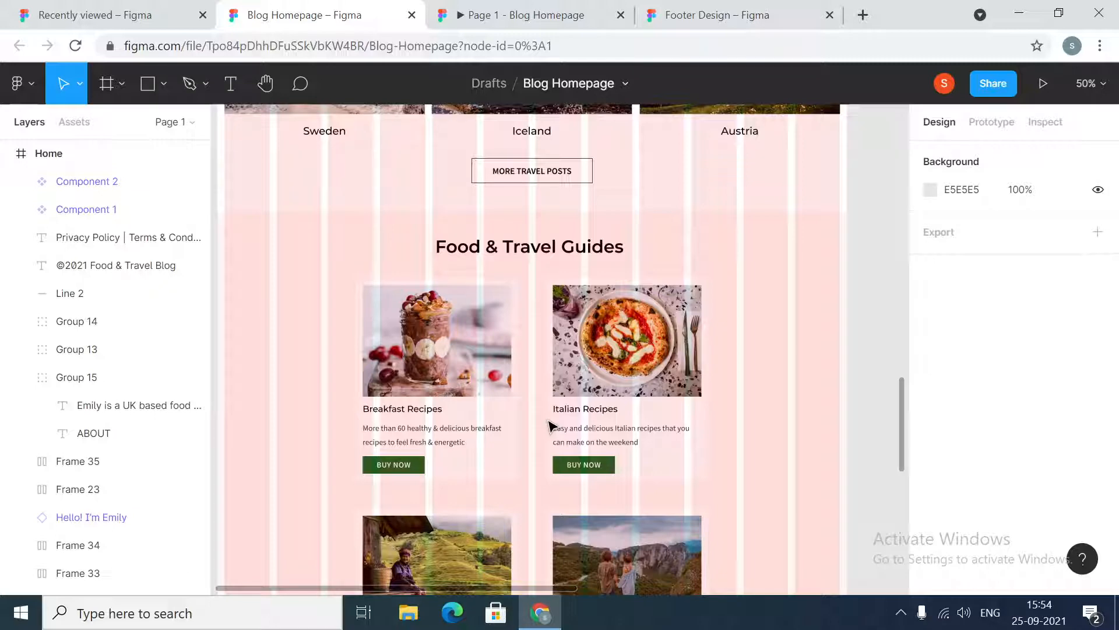
pyautogui.scroll(-2, 566, 412)
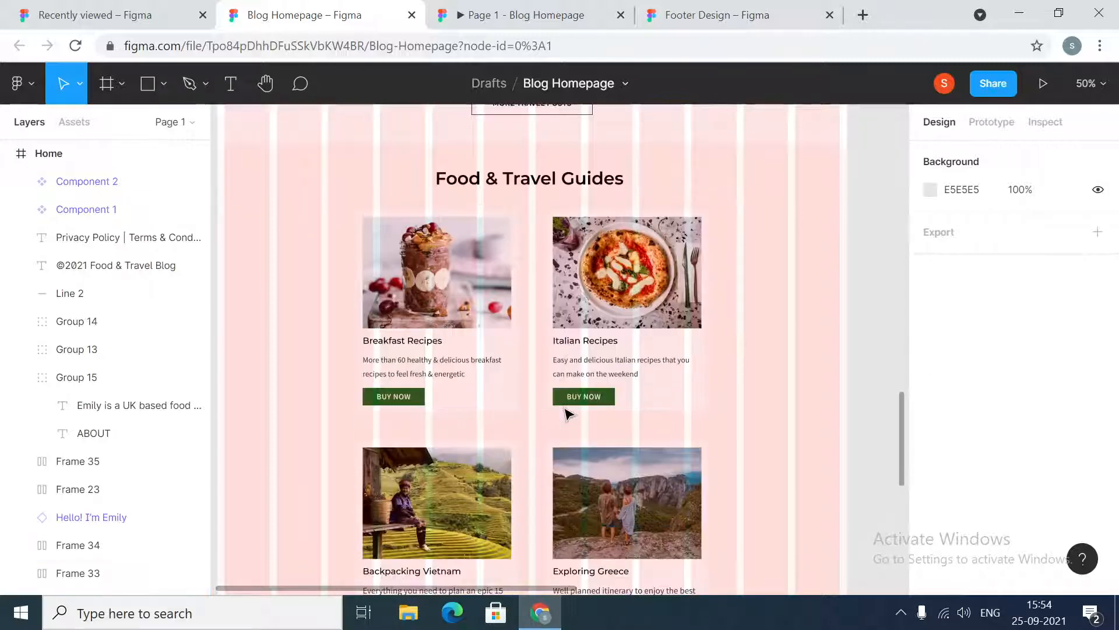
pyautogui.scroll(-10, 550, 365)
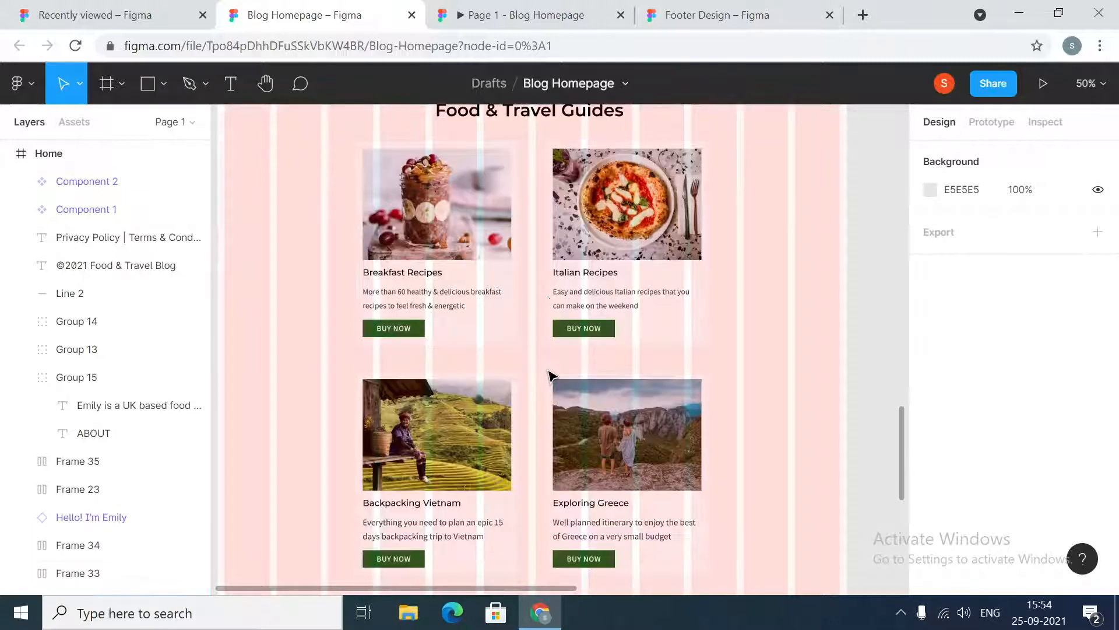
pyautogui.scroll(-8, 551, 371)
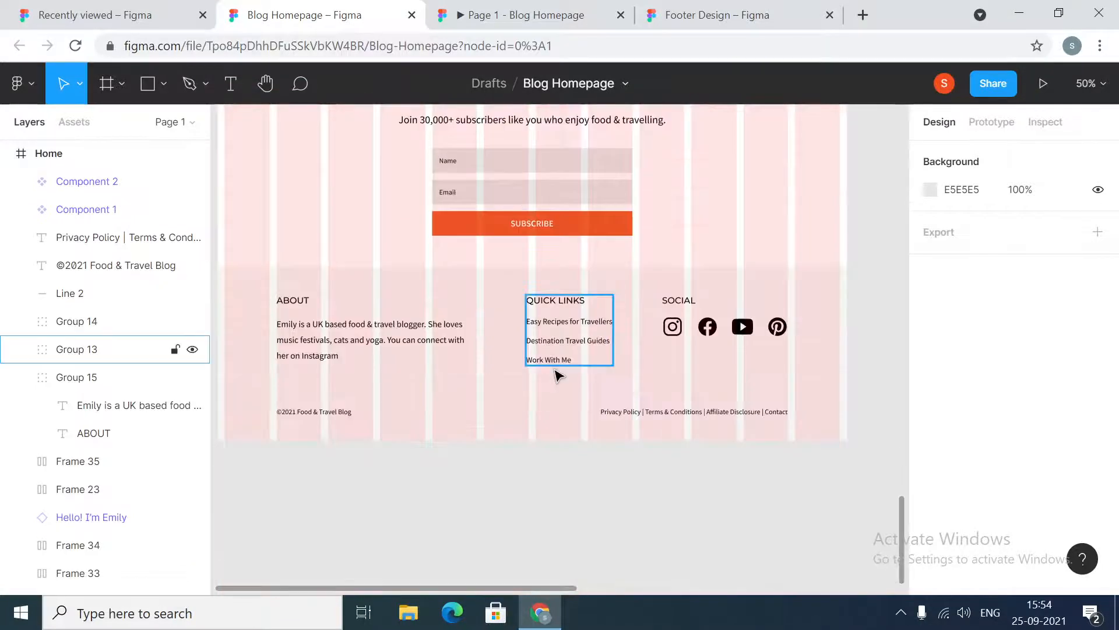
pyautogui.scroll(1, 577, 503)
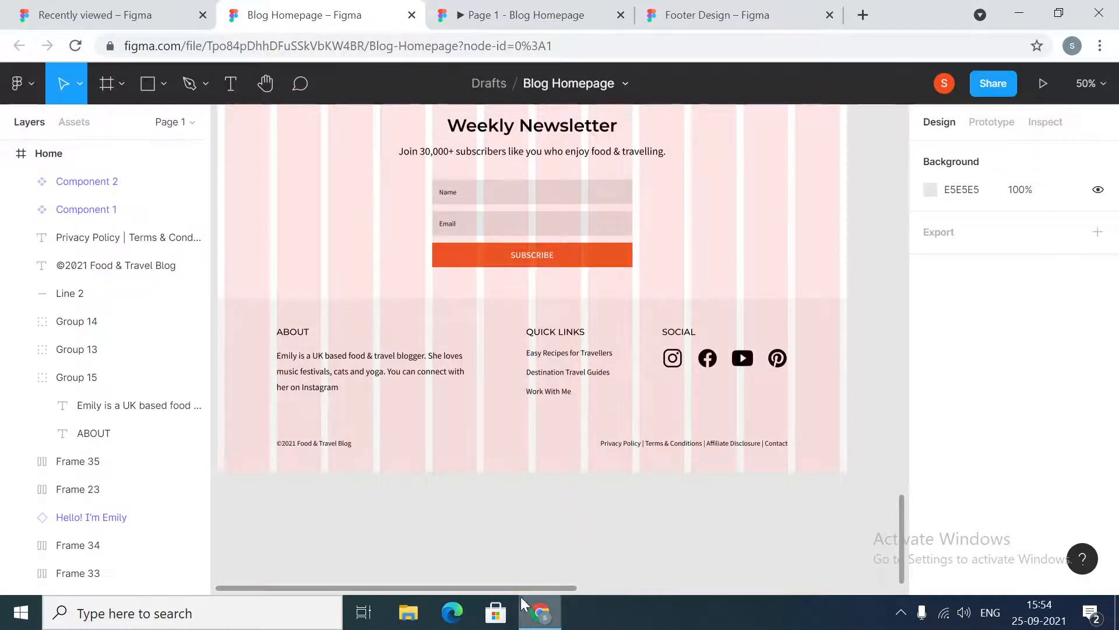
pyautogui.moveTo(525, 590)
pyautogui.mouseDown()
pyautogui.moveTo(491, 595)
pyautogui.moveTo(528, 596)
pyautogui.moveTo(515, 595)
pyautogui.mouseUp()
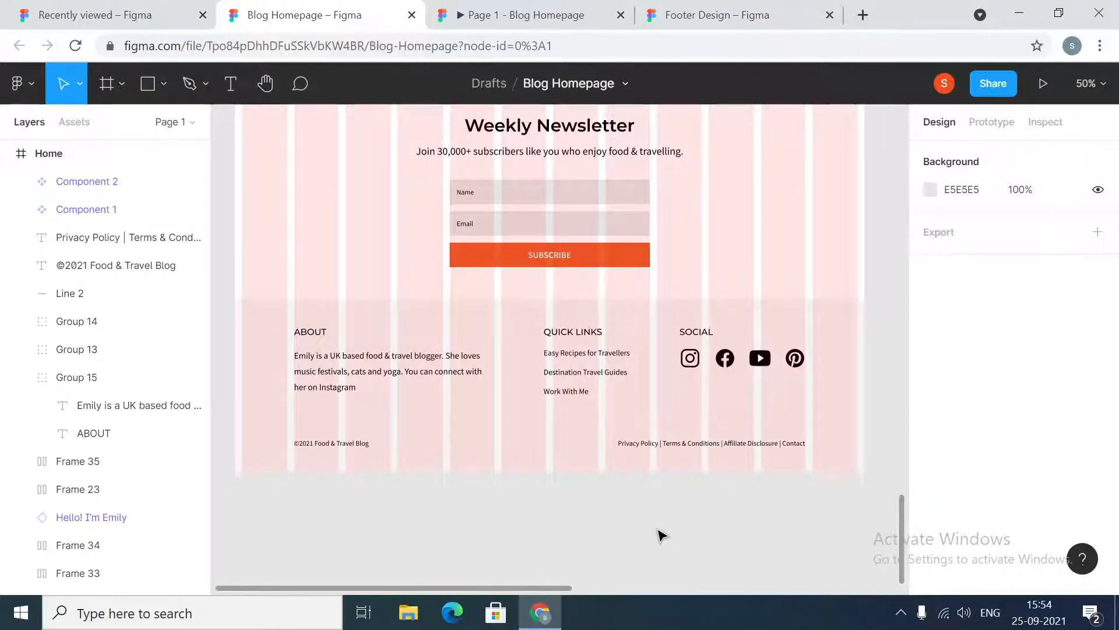
pyautogui.scroll(1, 660, 535)
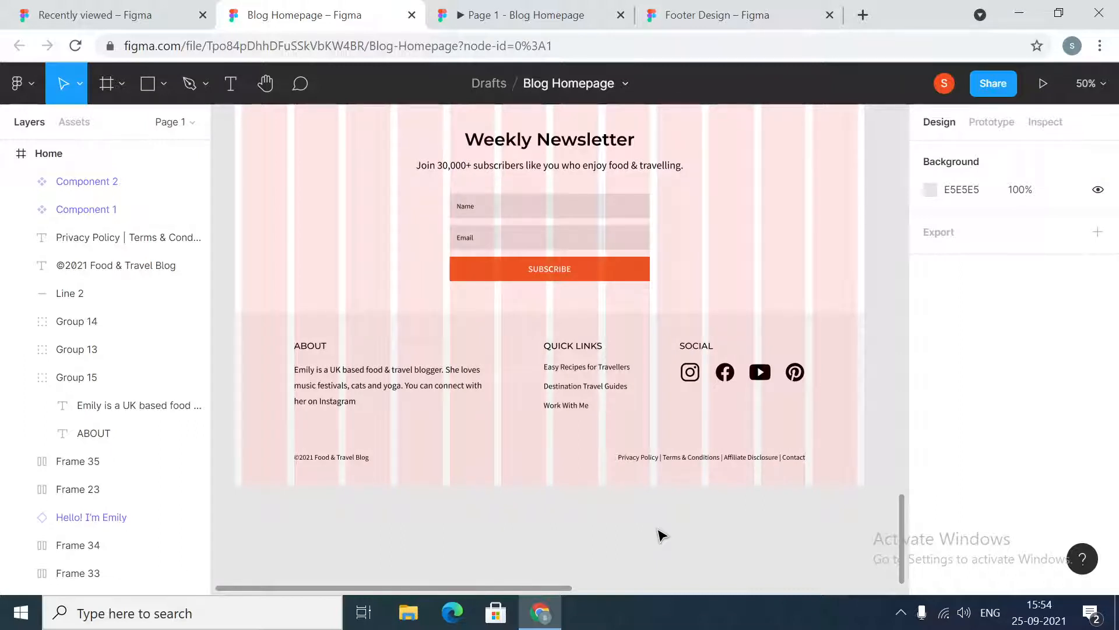
pyautogui.scroll(-3, 661, 535)
pyautogui.scroll(10, 661, 535)
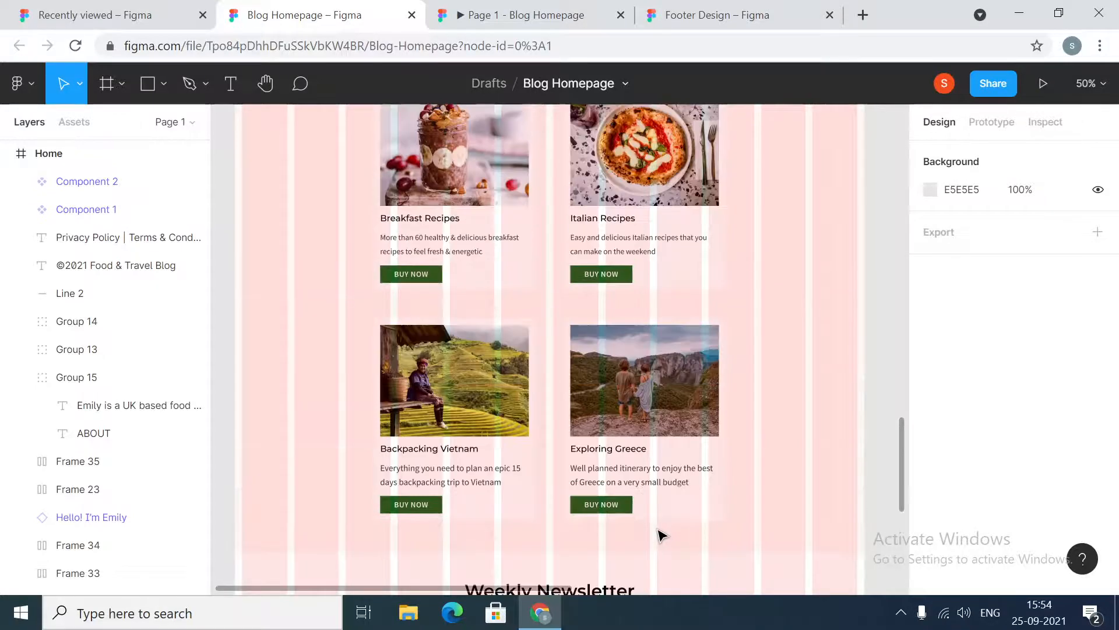
pyautogui.scroll(6, 661, 536)
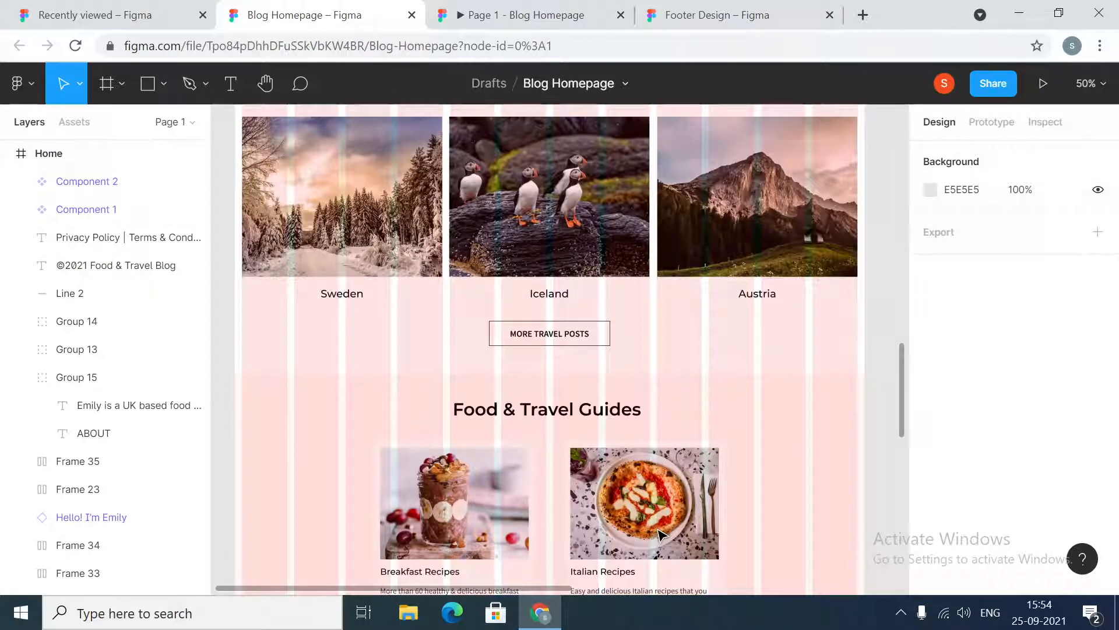
# Scroll through the homepage sections between the navigation bar and the newsletter form once more
pyautogui.scroll(5, 660, 535)
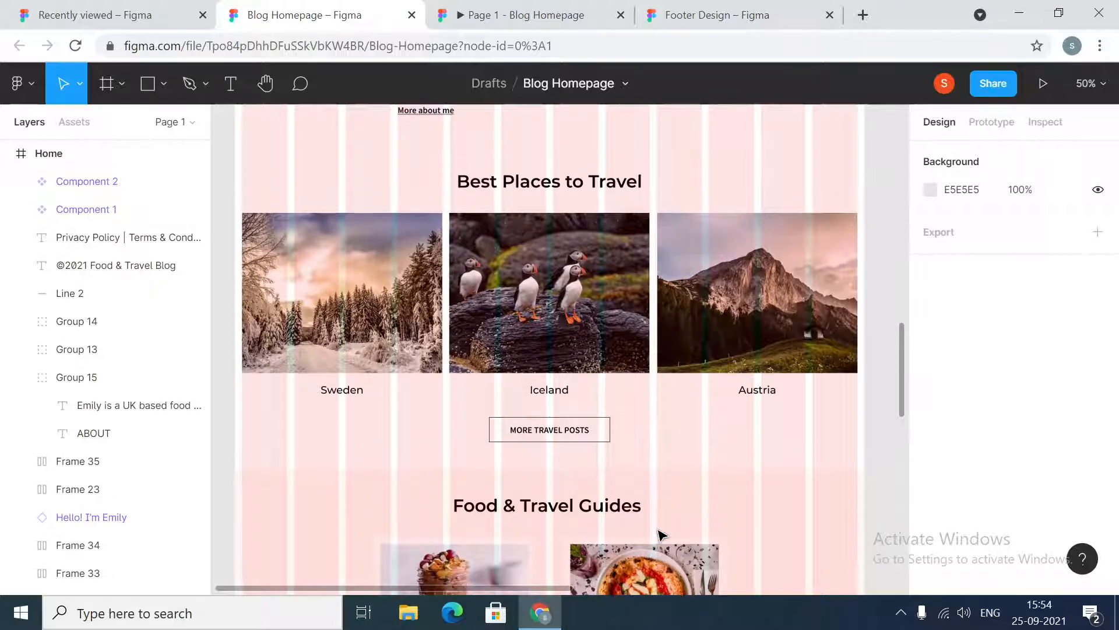
pyautogui.scroll(7, 661, 535)
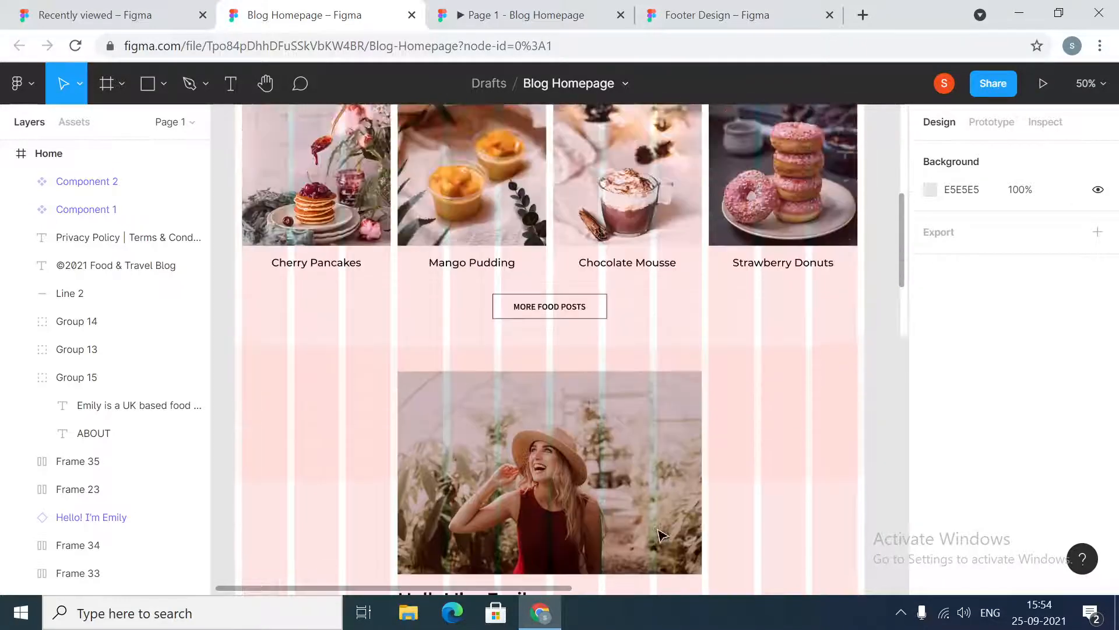
pyautogui.scroll(3, 660, 535)
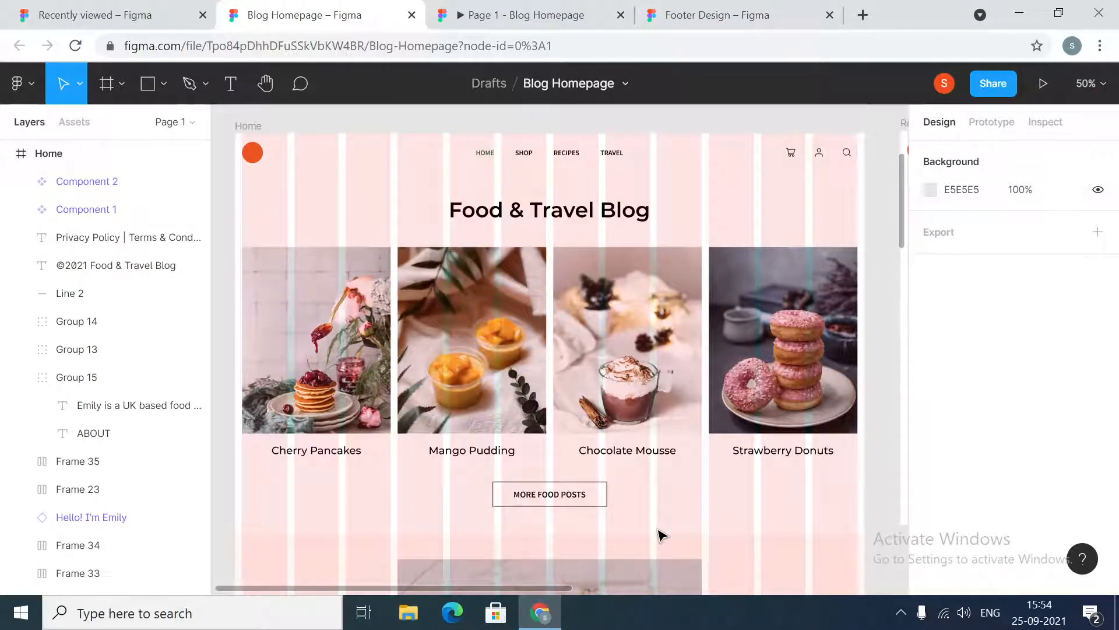
pyautogui.scroll(8, 664, 536)
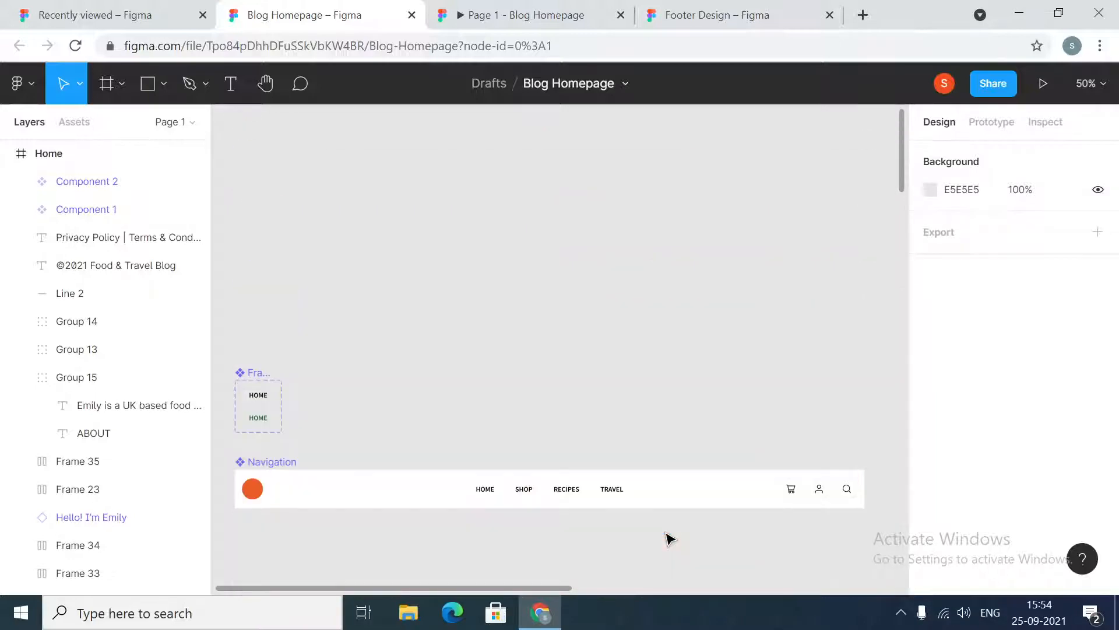
pyautogui.scroll(-13, 668, 538)
pyautogui.scroll(-18, 668, 538)
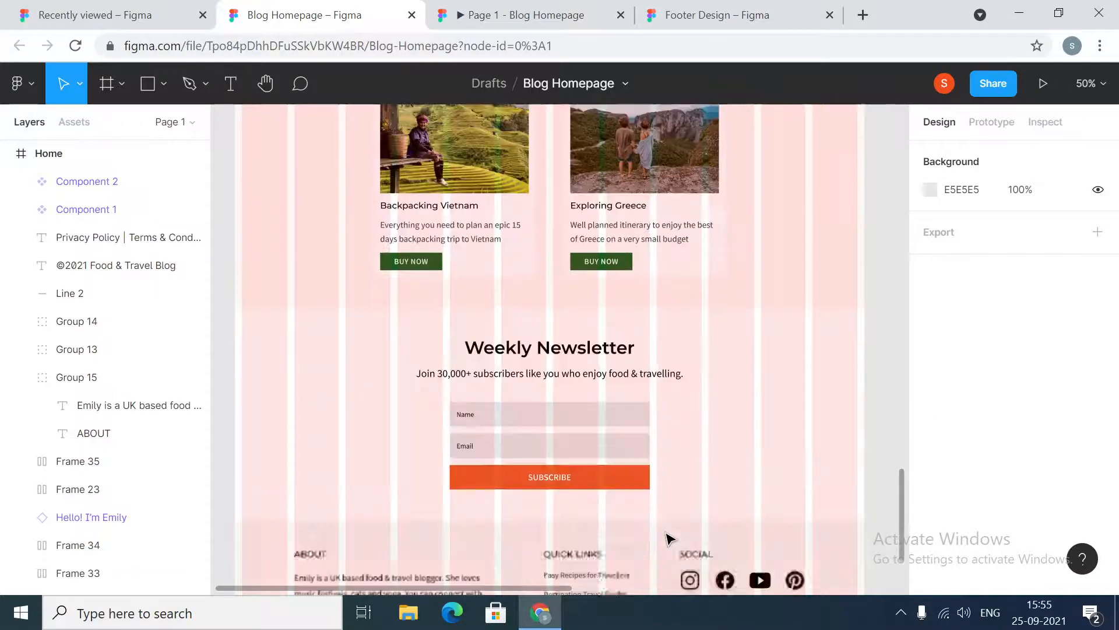
pyautogui.scroll(20, 267, 368)
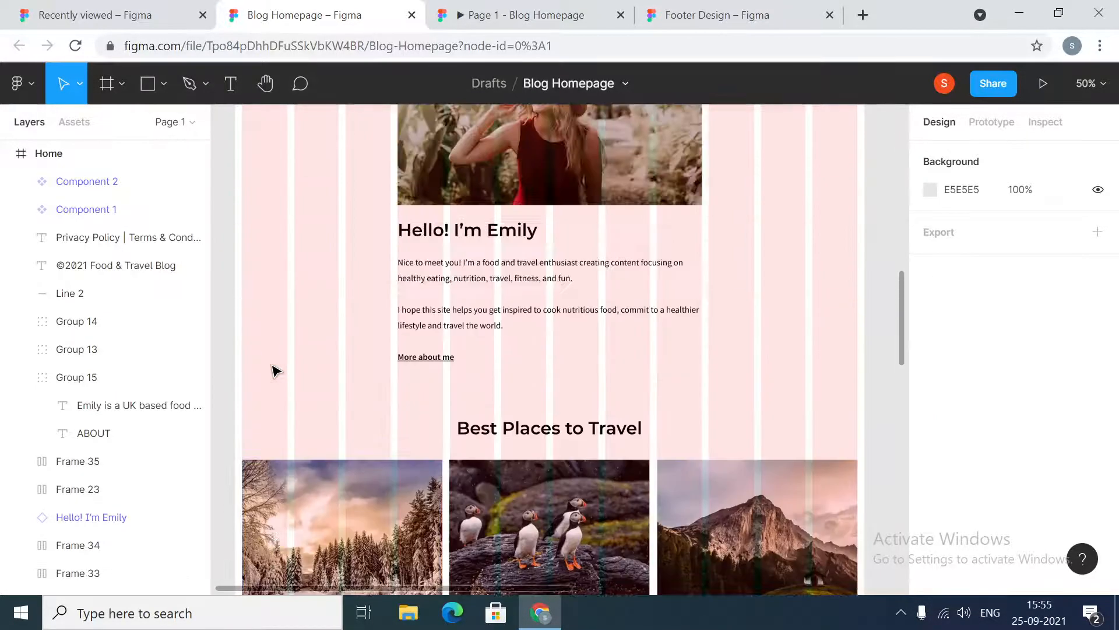
pyautogui.scroll(8, 271, 370)
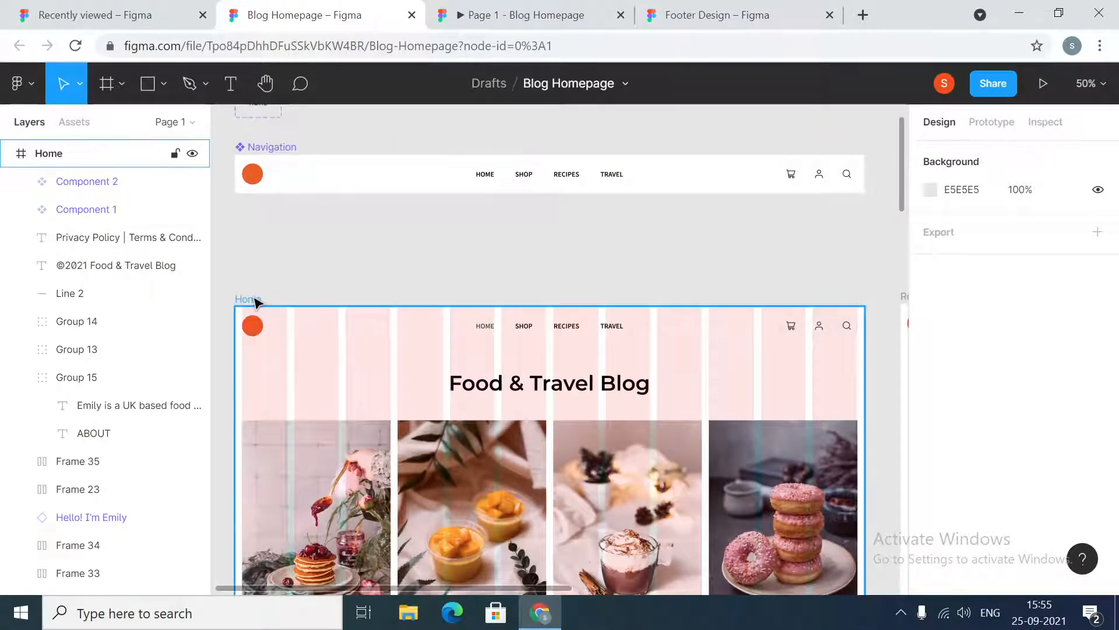
# Select the Home frame and resize its width by pulling its left edge outward and inward
pyautogui.click(252, 299)
pyautogui.scroll(-5, 341, 395)
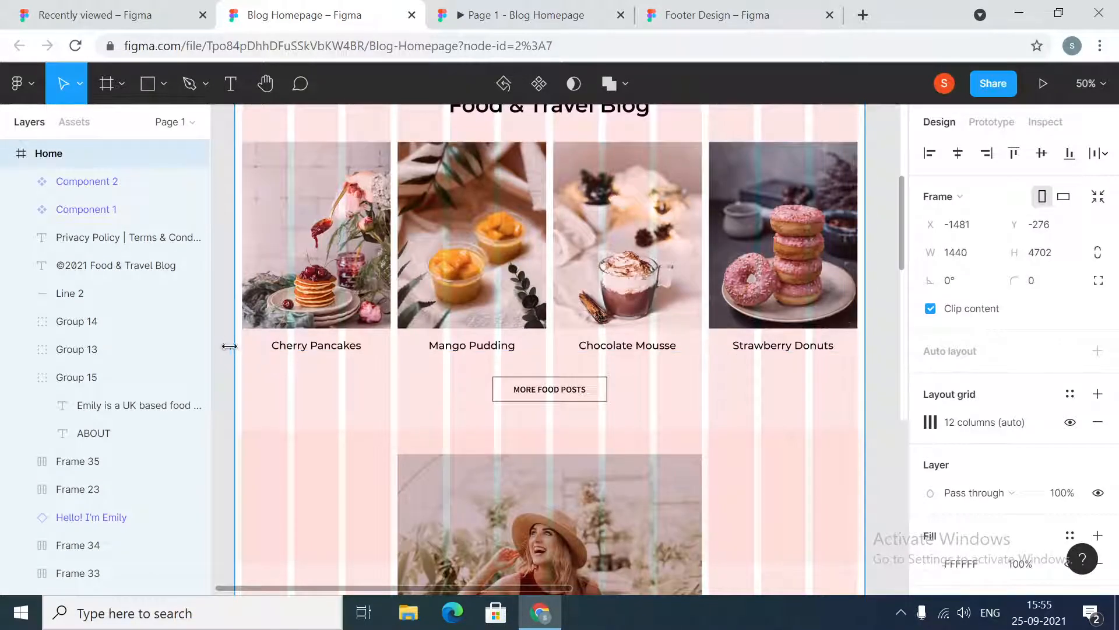
pyautogui.moveTo(233, 346)
pyautogui.mouseDown()
pyautogui.moveTo(289, 350)
pyautogui.moveTo(234, 351)
pyautogui.moveTo(262, 352)
pyautogui.moveTo(232, 362)
pyautogui.mouseUp()
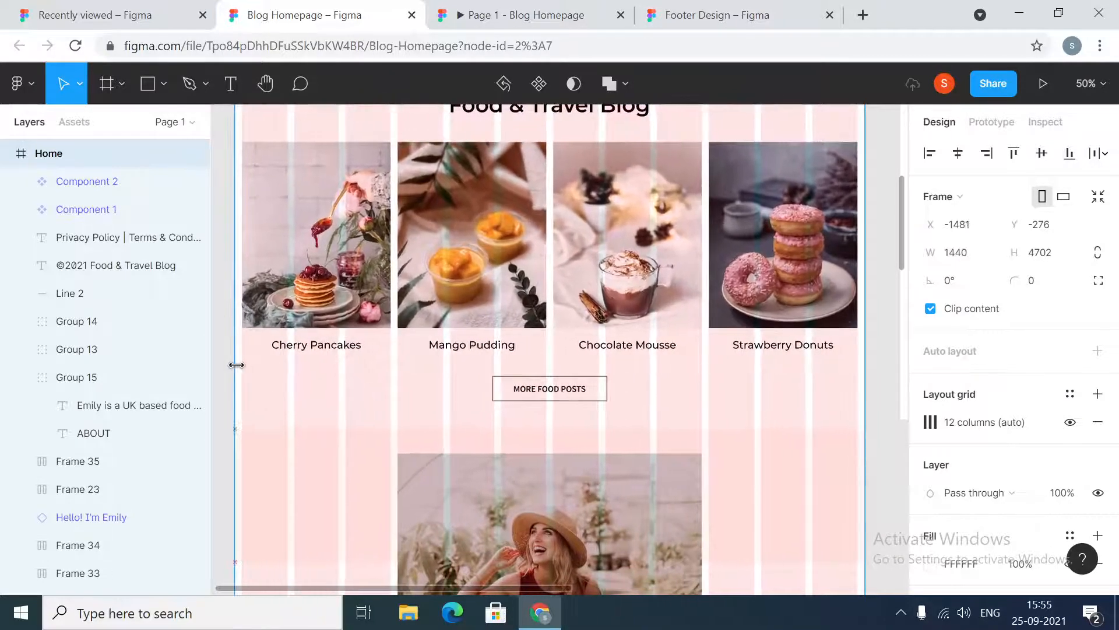
pyautogui.scroll(2, 314, 346)
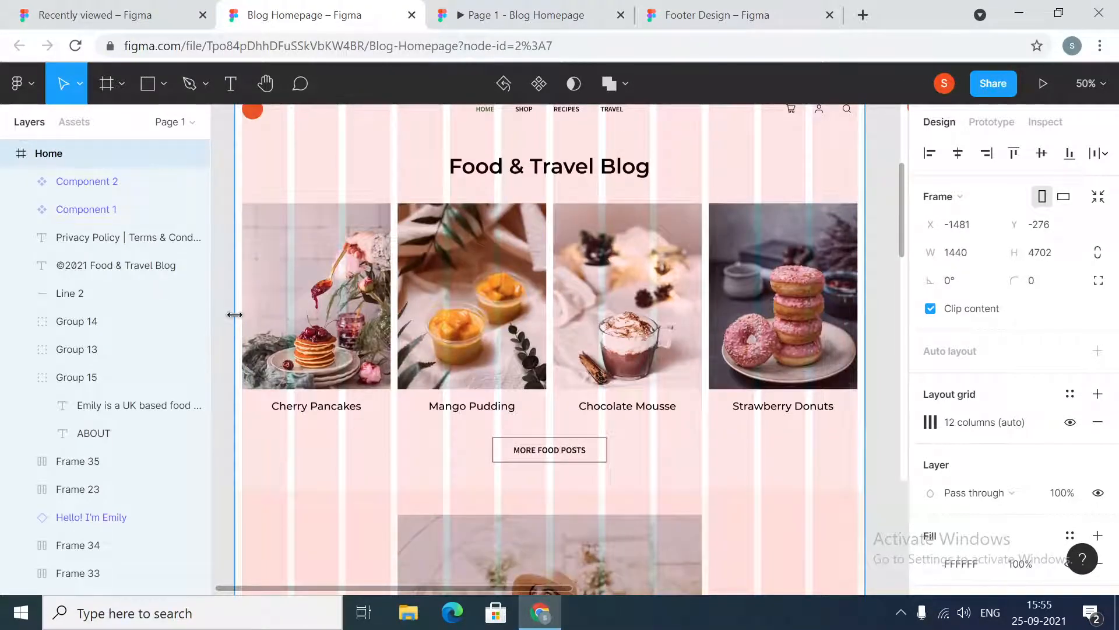
pyautogui.moveTo(234, 315); pyautogui.dragTo(227, 353)
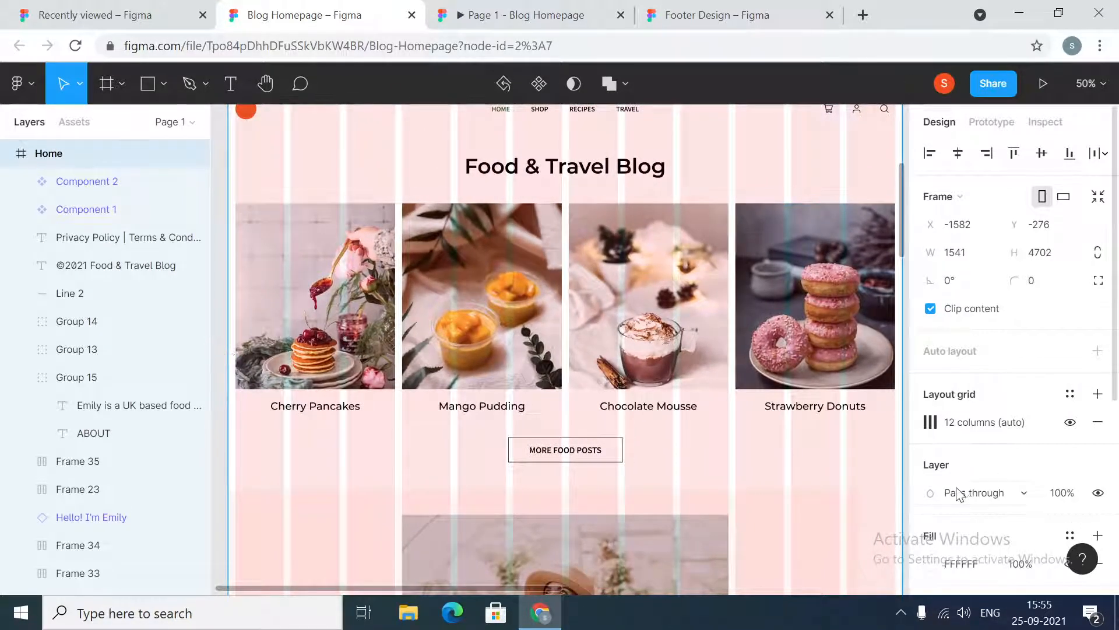
pyautogui.scroll(-10, 397, 442)
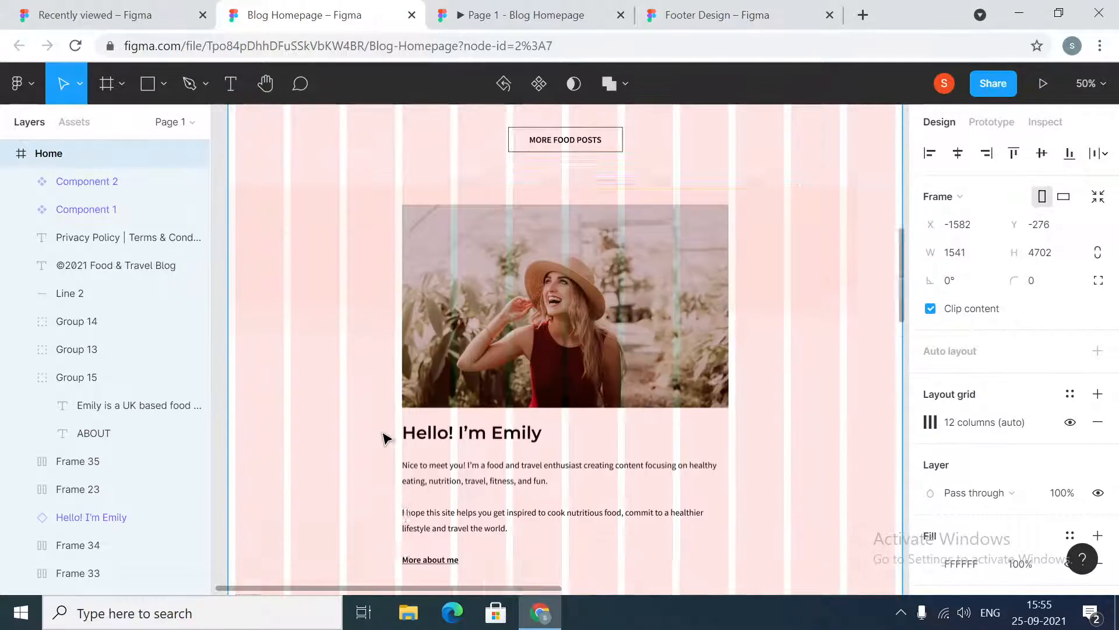
pyautogui.moveTo(239, 343); pyautogui.dragTo(288, 399)
# Set the Home frame's width to 1440
pyautogui.scroll(-5, 303, 429)
pyautogui.scroll(-1, 292, 406)
pyautogui.scroll(-3, 242, 385)
pyautogui.scroll(-8, 334, 399)
pyautogui.scroll(-3, 310, 411)
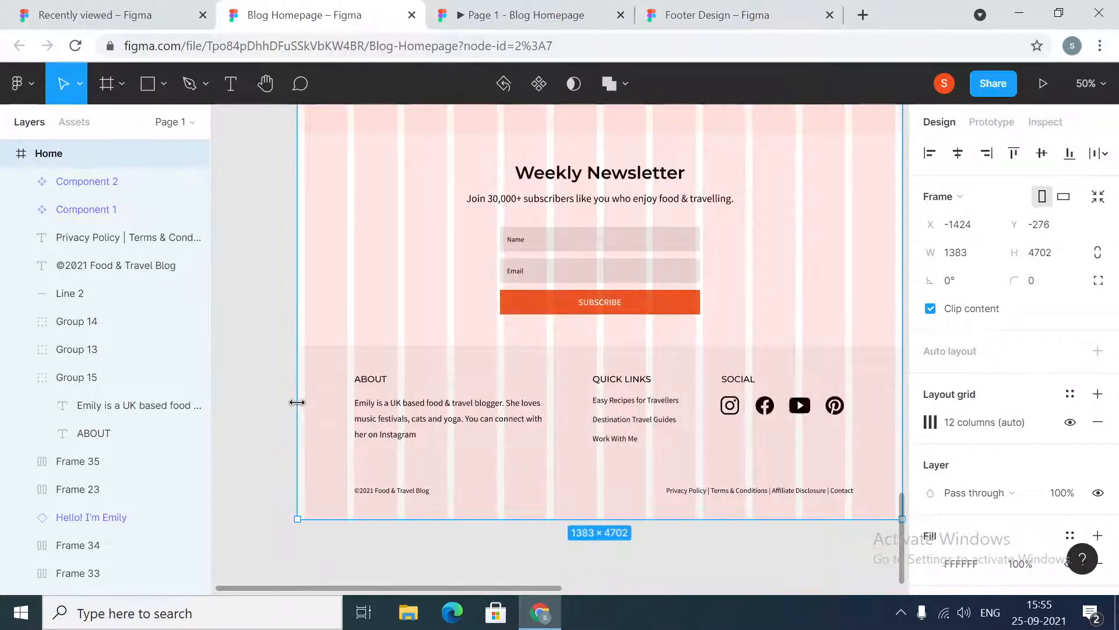
pyautogui.scroll(-1, 634, 420)
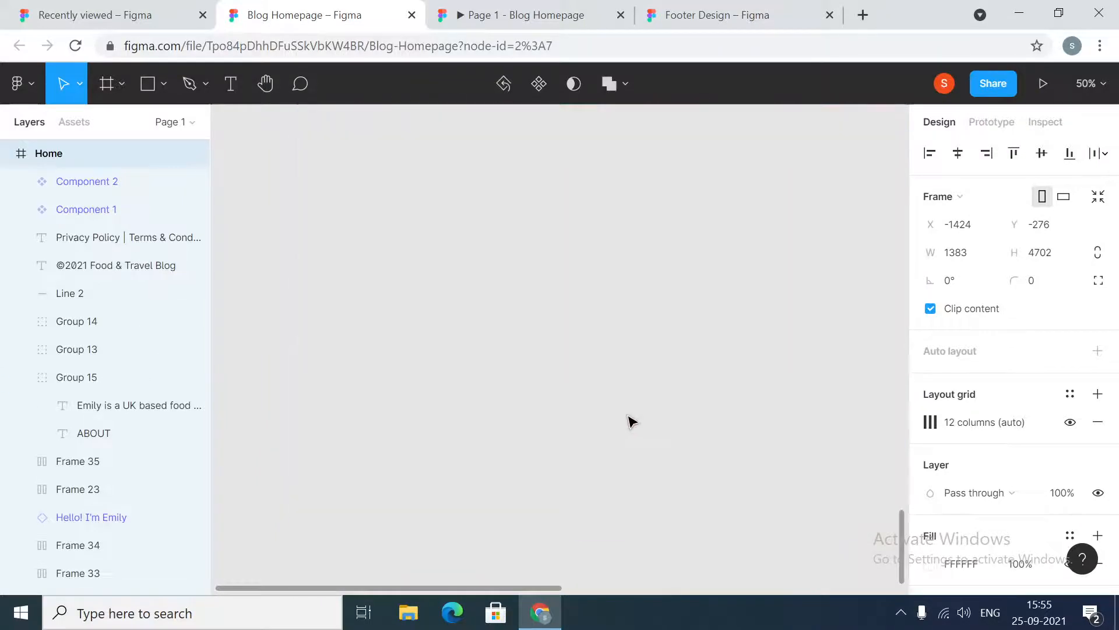
pyautogui.scroll(20, 634, 420)
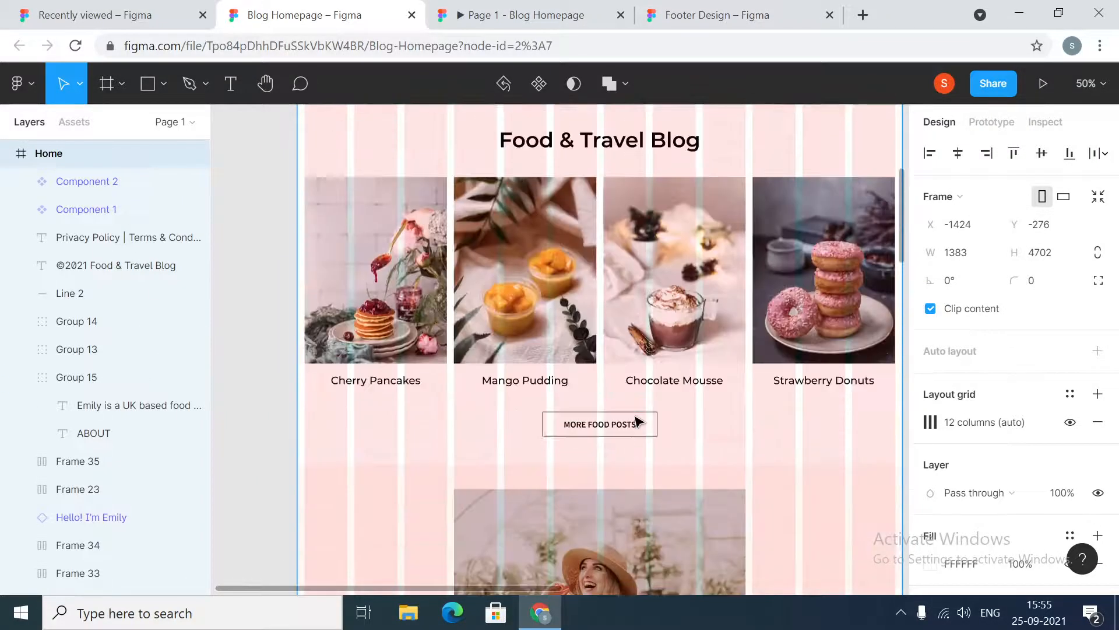
pyautogui.scroll(1, 637, 419)
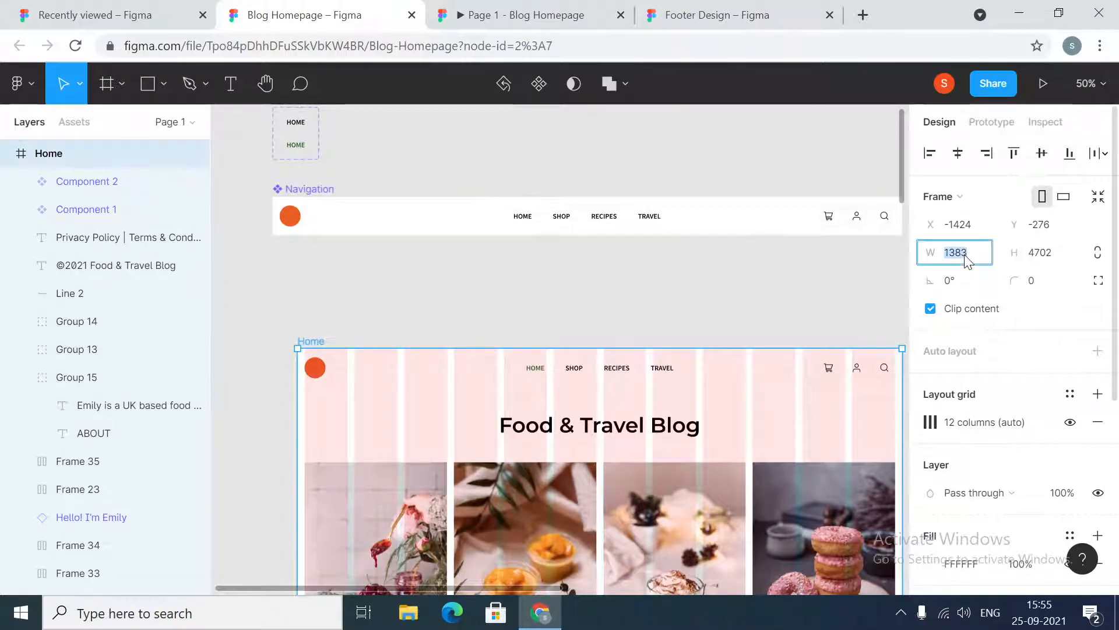
pyautogui.write('440')
pyautogui.press('Return')
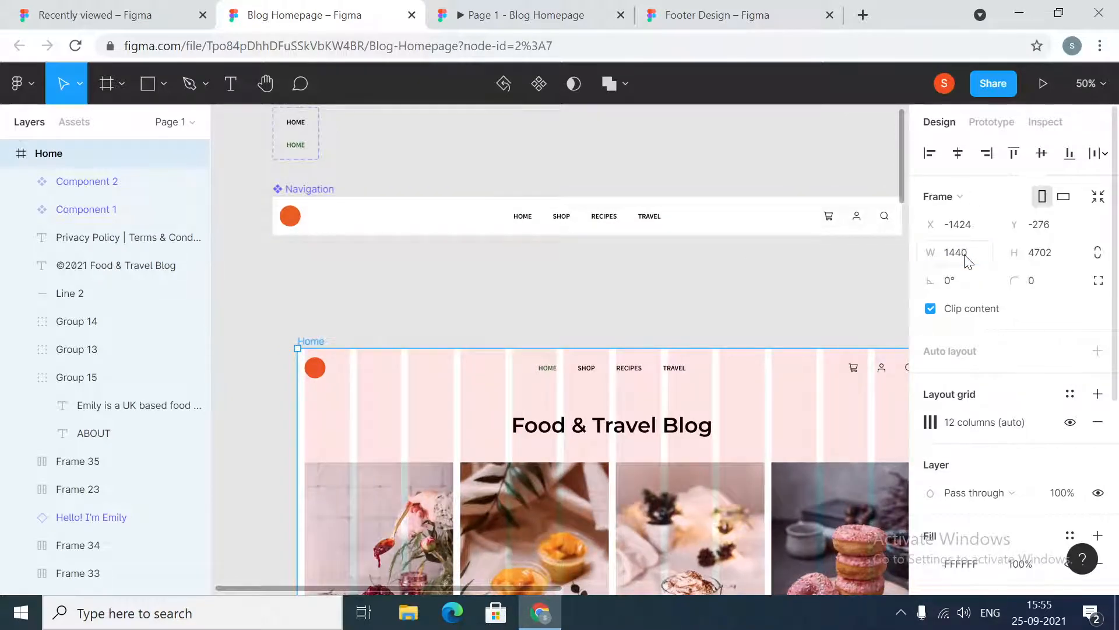
# Move the Home frame up and to the left on the canvas, then scroll down through its sections
pyautogui.moveTo(434, 428); pyautogui.dragTo(408, 350)
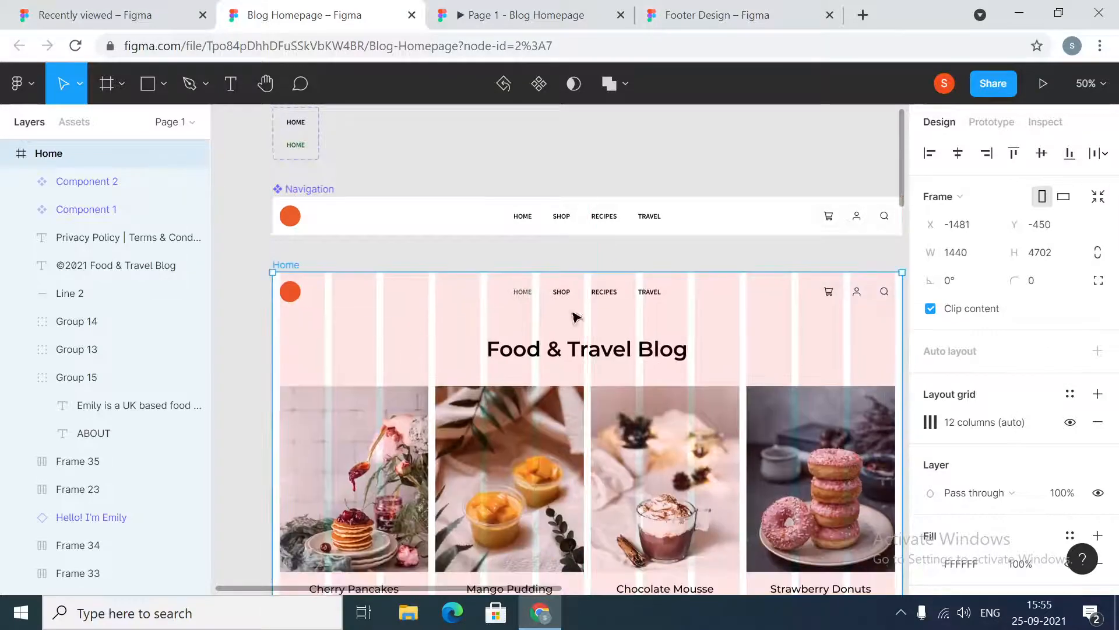
pyautogui.scroll(-15, 628, 300)
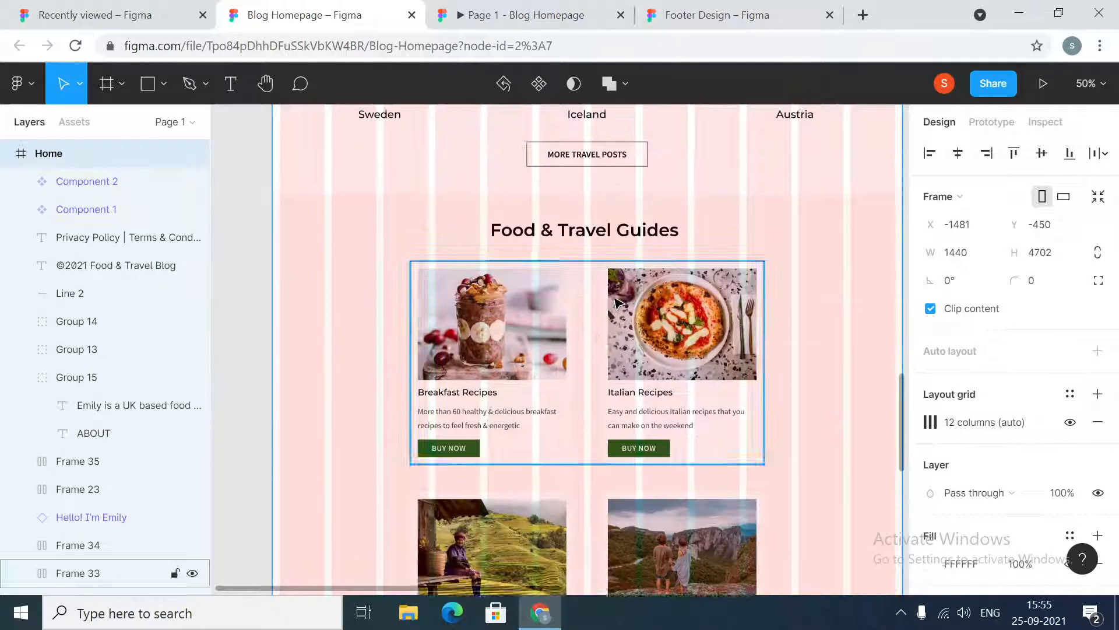
pyautogui.scroll(-3, 488, 323)
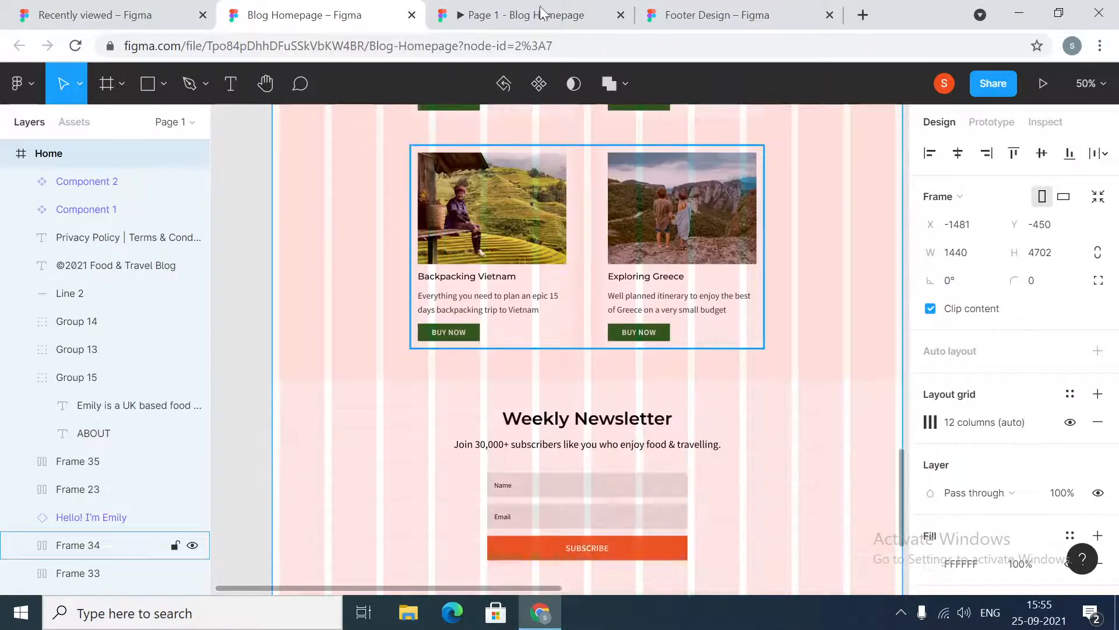
# Switch to the Footer Design file and browse its page sections from the Emily intro down to the guides
pyautogui.click(771, 8)
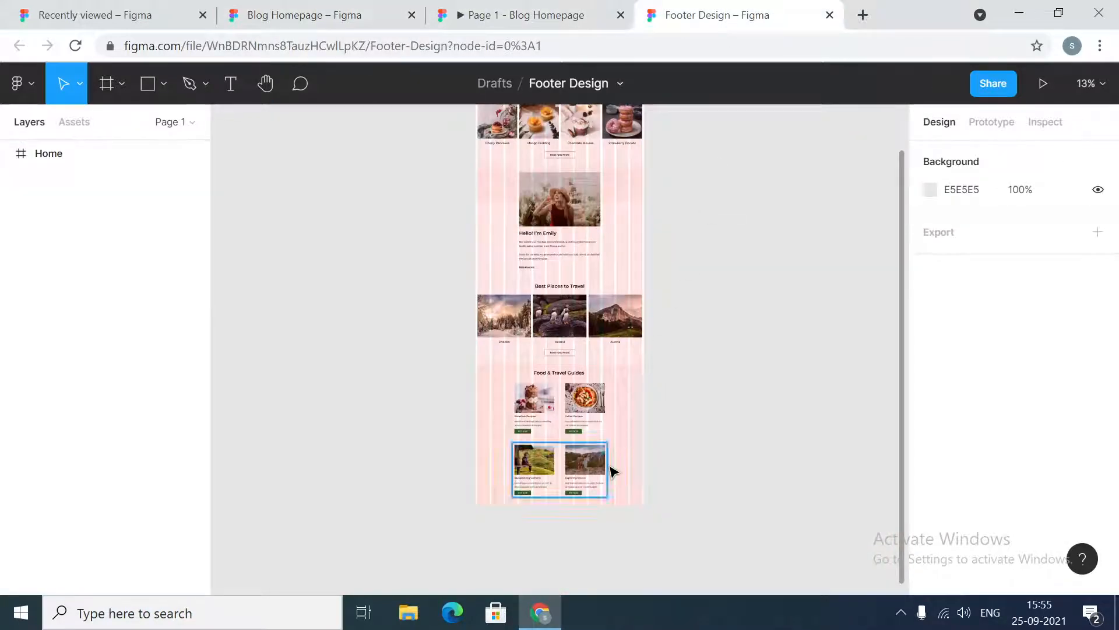
pyautogui.scroll(3, 699, 247)
pyautogui.scroll(-4, 703, 249)
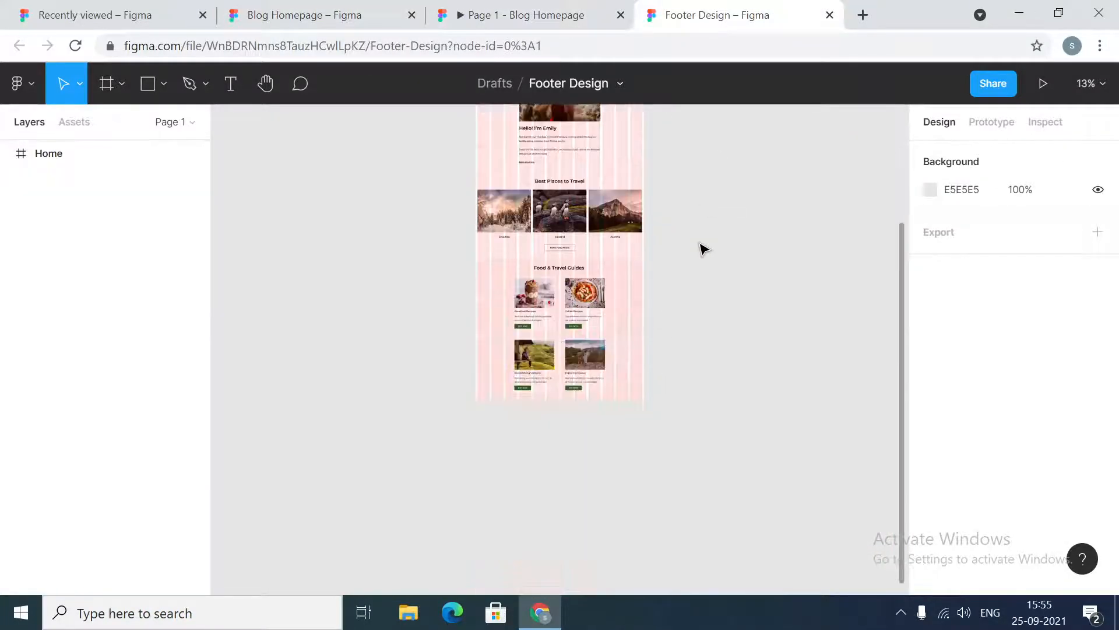
pyautogui.scroll(2, 702, 247)
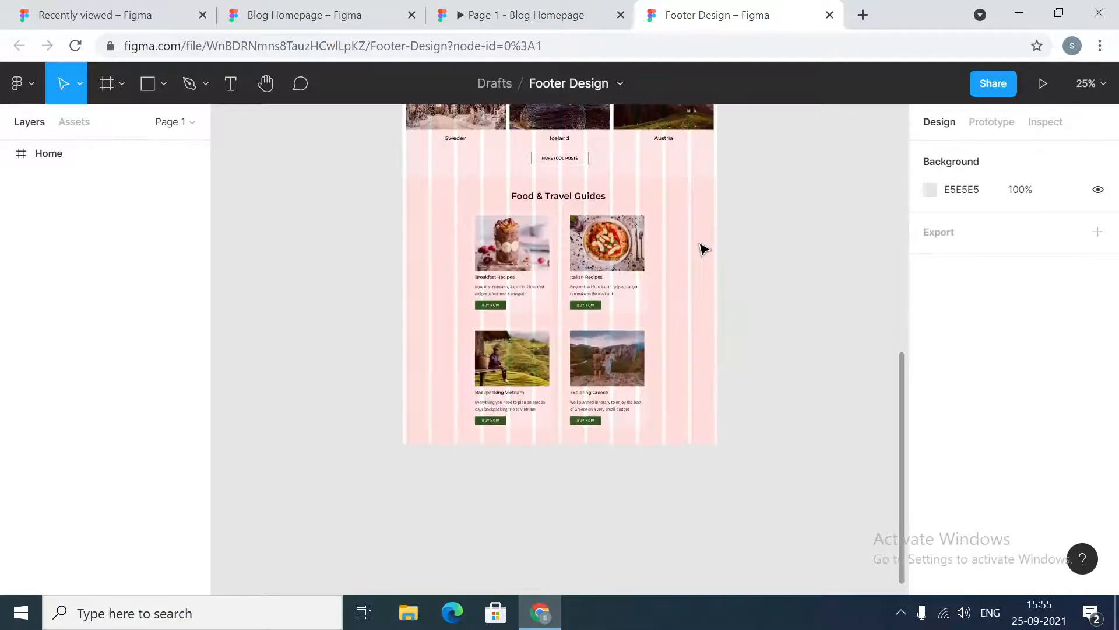
pyautogui.scroll(2, 790, 365)
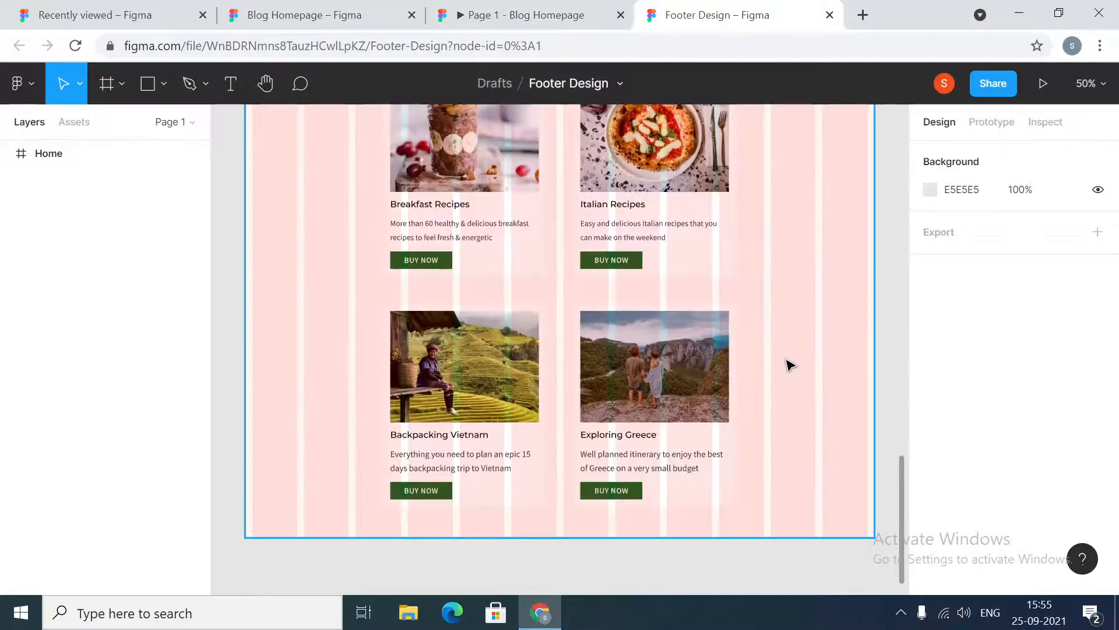
pyautogui.scroll(5, 789, 334)
pyautogui.scroll(10, 790, 334)
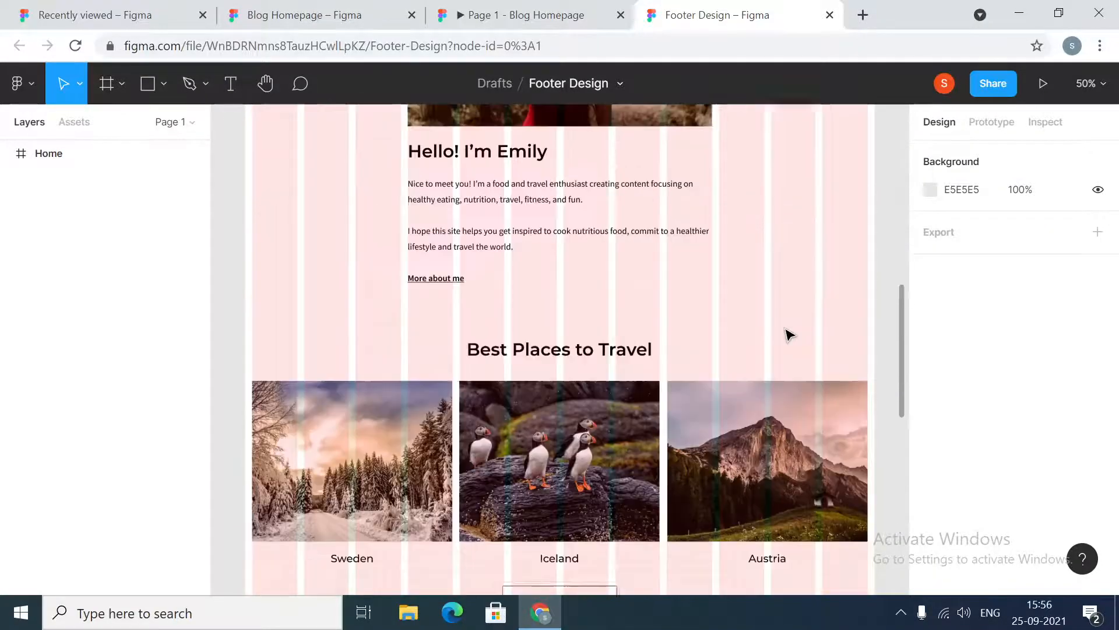
pyautogui.scroll(-10, 787, 334)
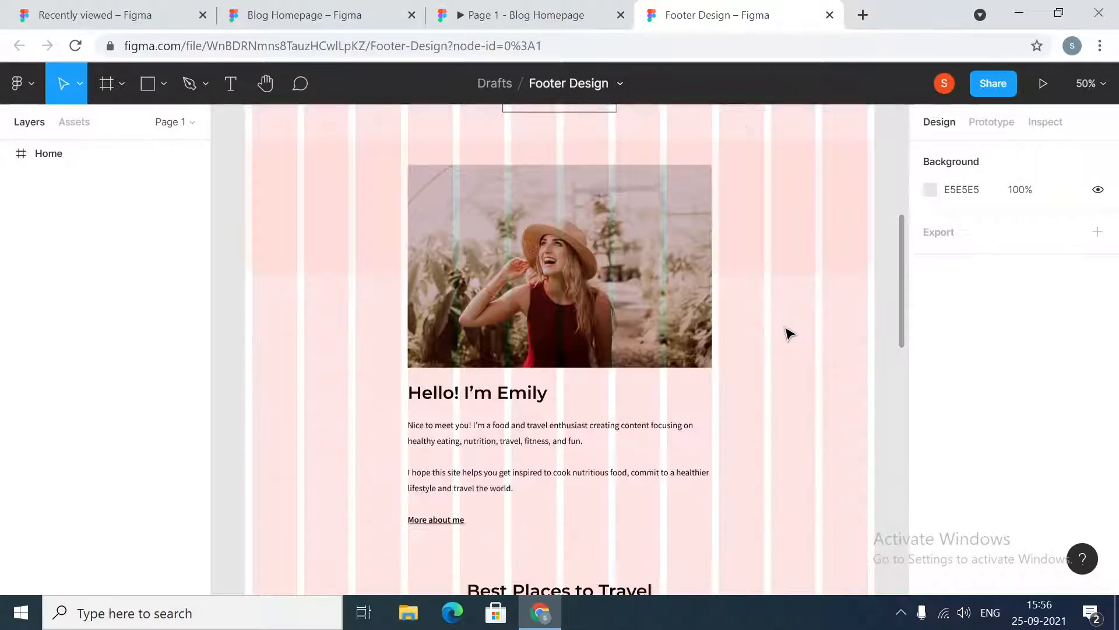
pyautogui.scroll(-1, 789, 334)
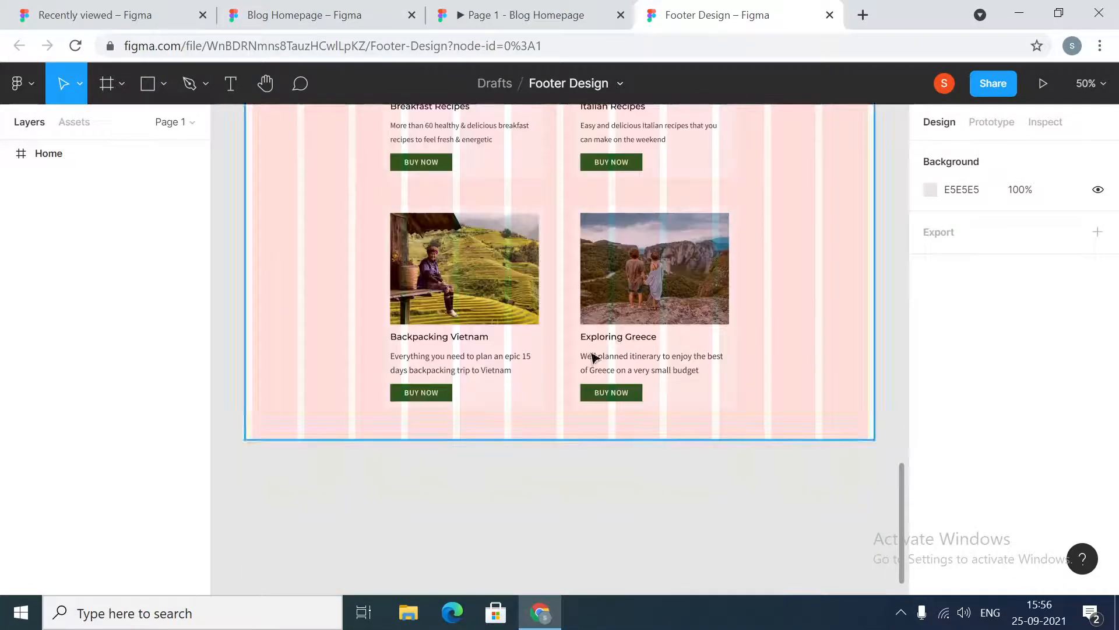
# Measure the spacing between the guides section background rectangle and the lower guide cards frame
pyautogui.click(290, 415)
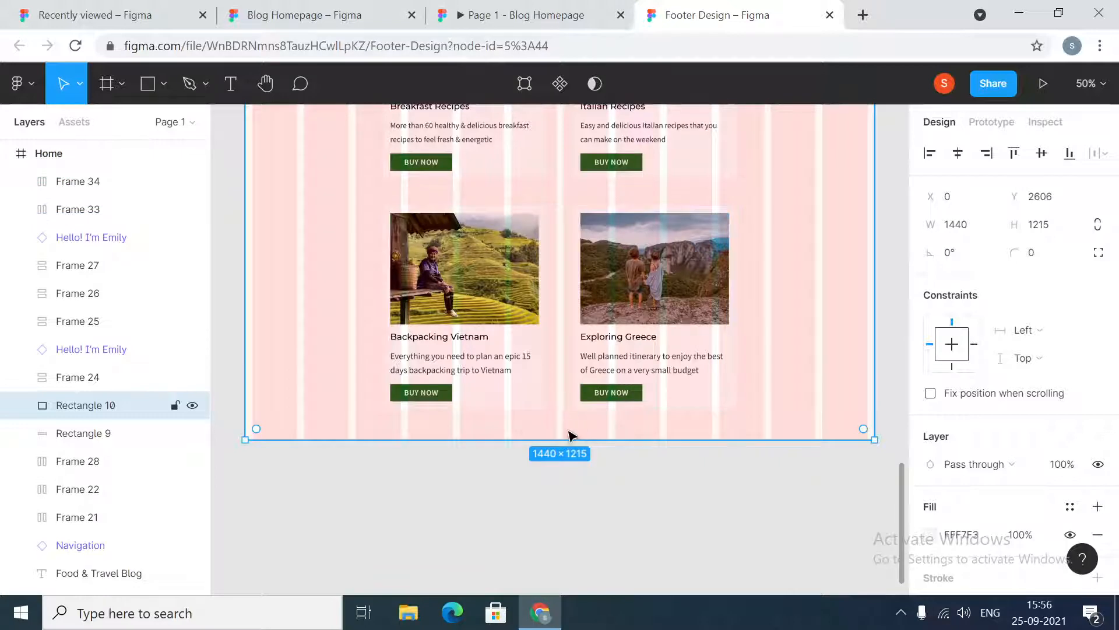
pyautogui.click(569, 392)
pyautogui.press('alt')
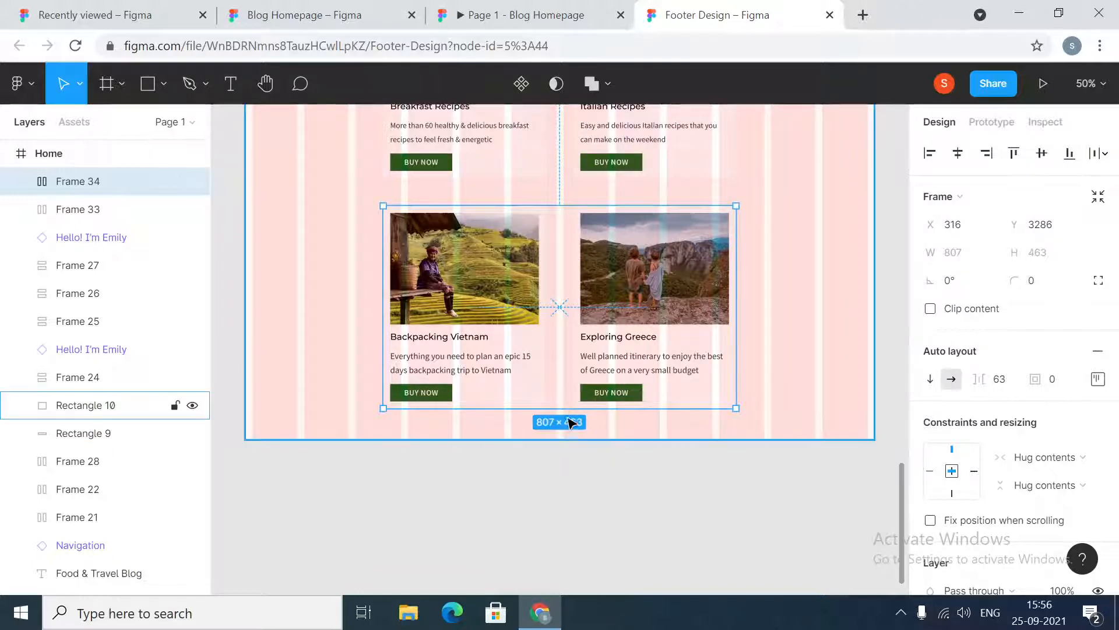
pyautogui.click(411, 488)
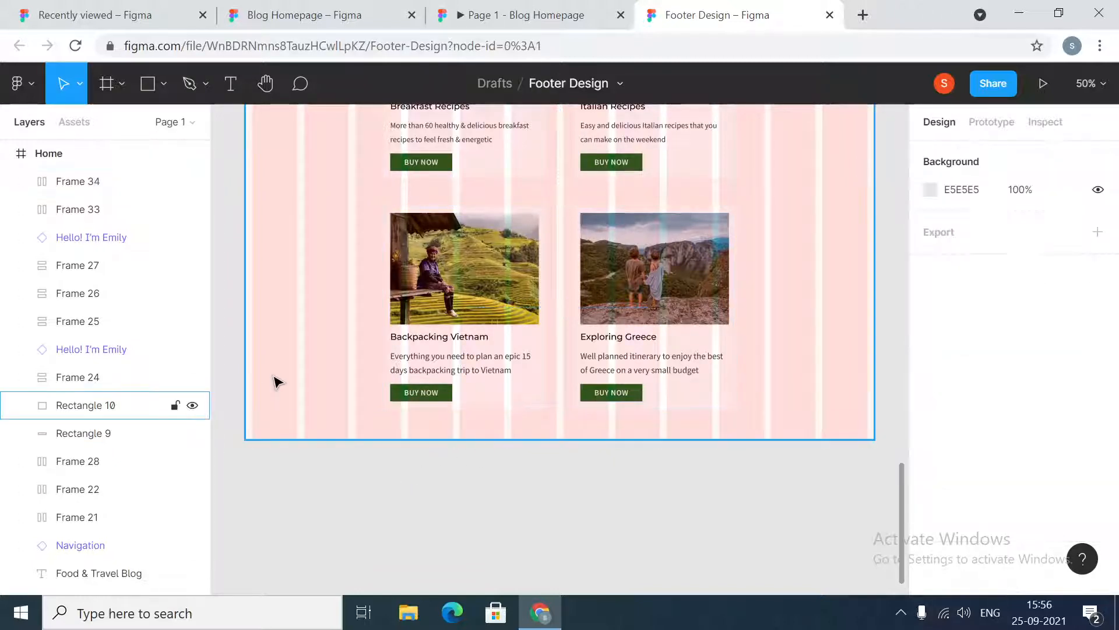
pyautogui.click(278, 382)
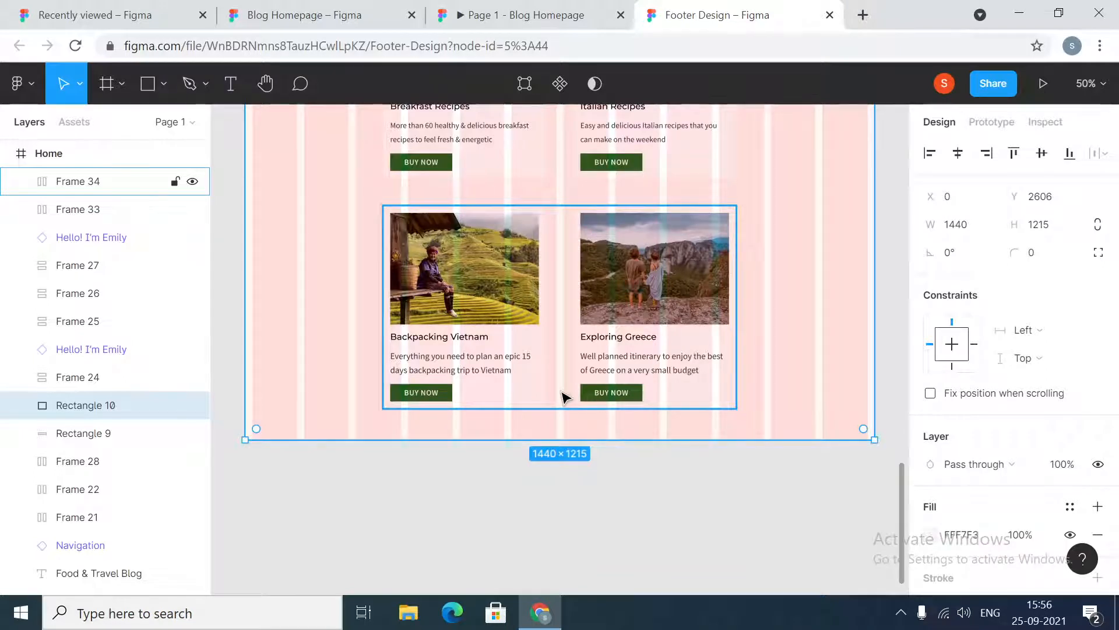
pyautogui.press('alt')
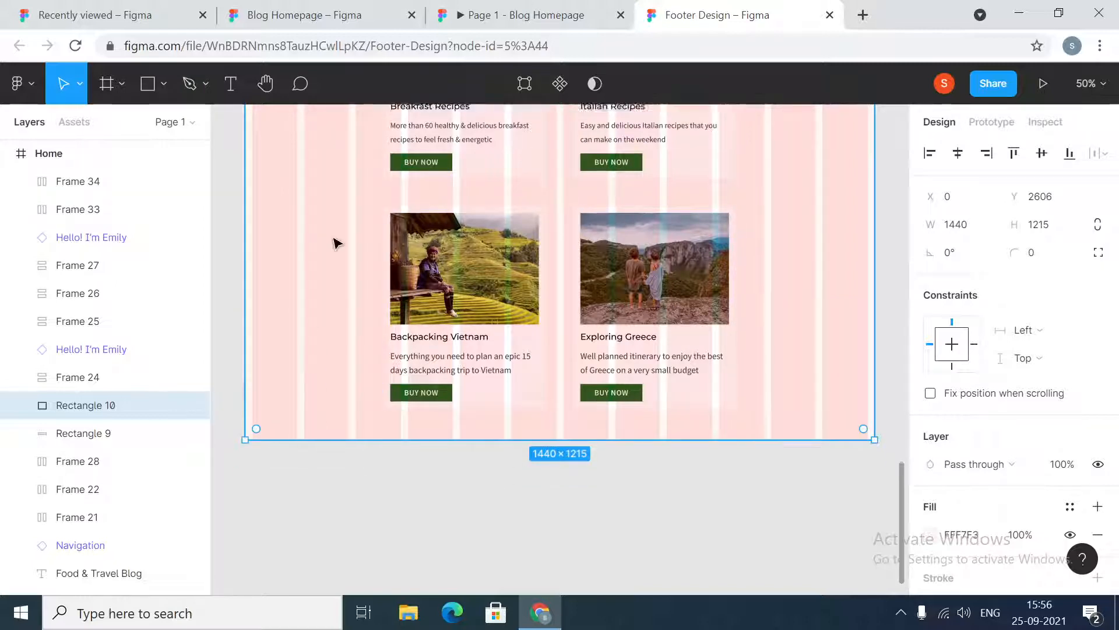
# Extend the Home frame's bottom edge downward to add space below the guides section
pyautogui.click(58, 155)
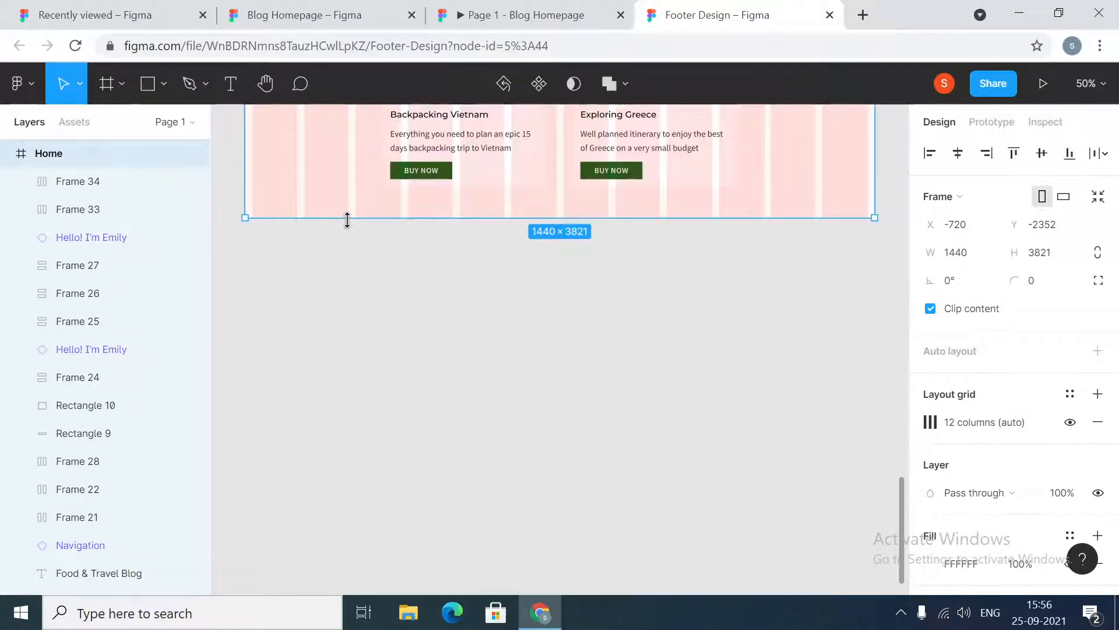
pyautogui.moveTo(339, 217); pyautogui.dragTo(327, 545)
pyautogui.click(373, 433)
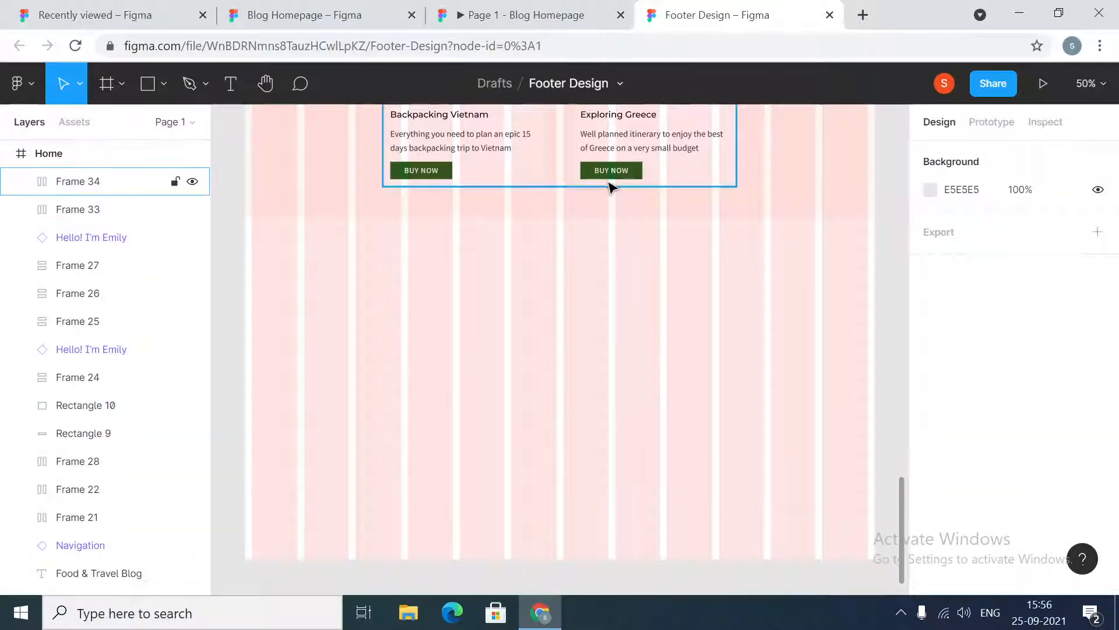
# Copy the Food & Travel Guides heading and paste it into the empty space below the guide cards
pyautogui.click(607, 204)
pyautogui.scroll(5, 606, 204)
pyautogui.scroll(5, 607, 204)
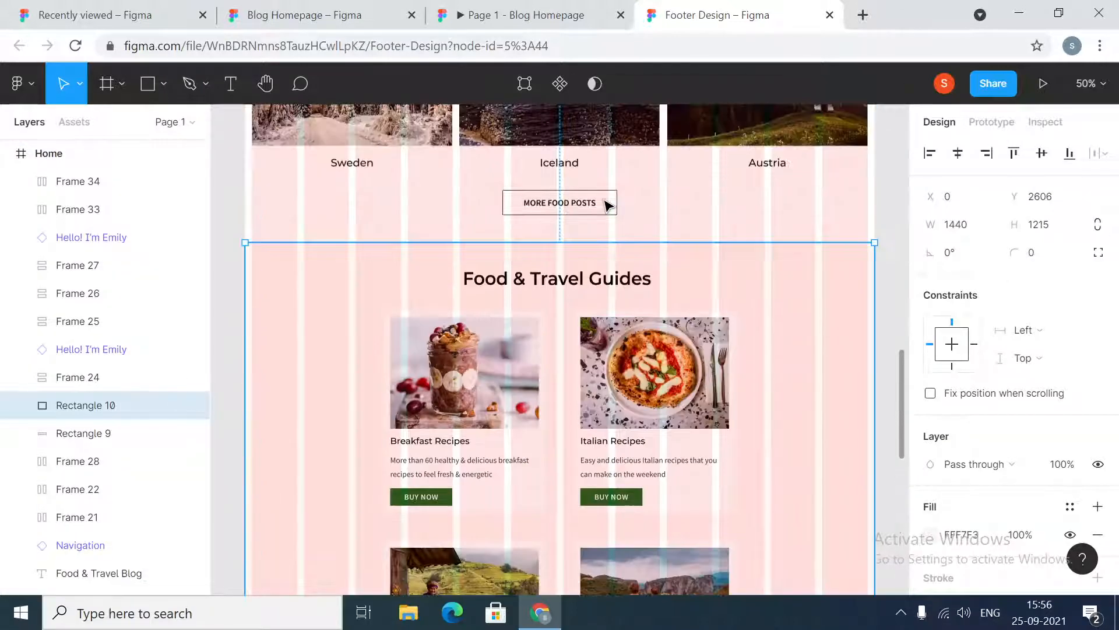
pyautogui.click(589, 284)
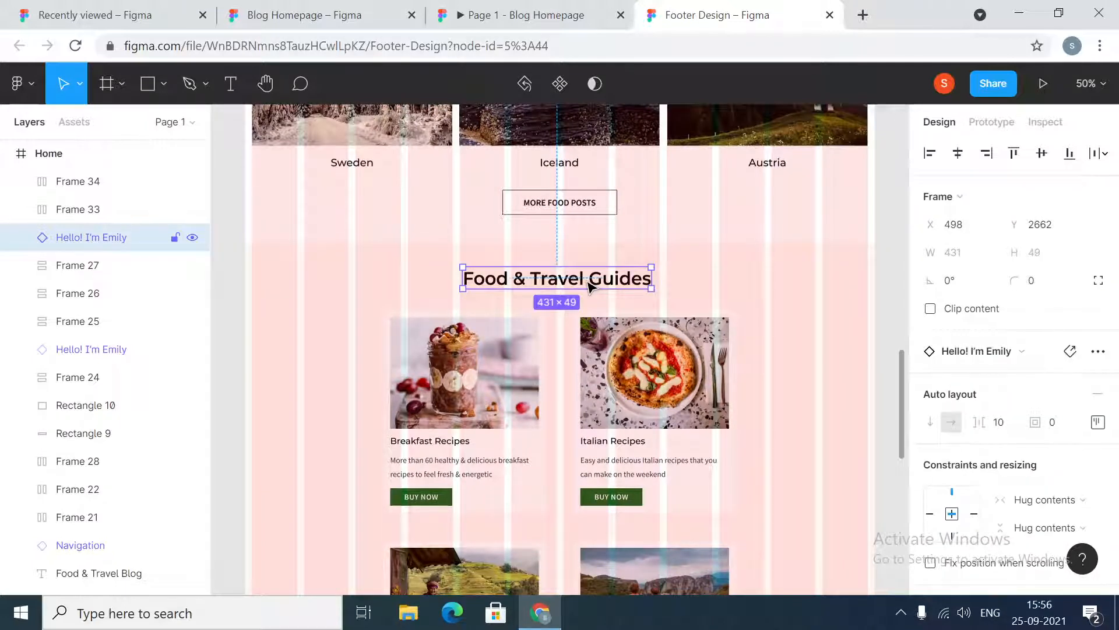
pyautogui.scroll(-7, 612, 348)
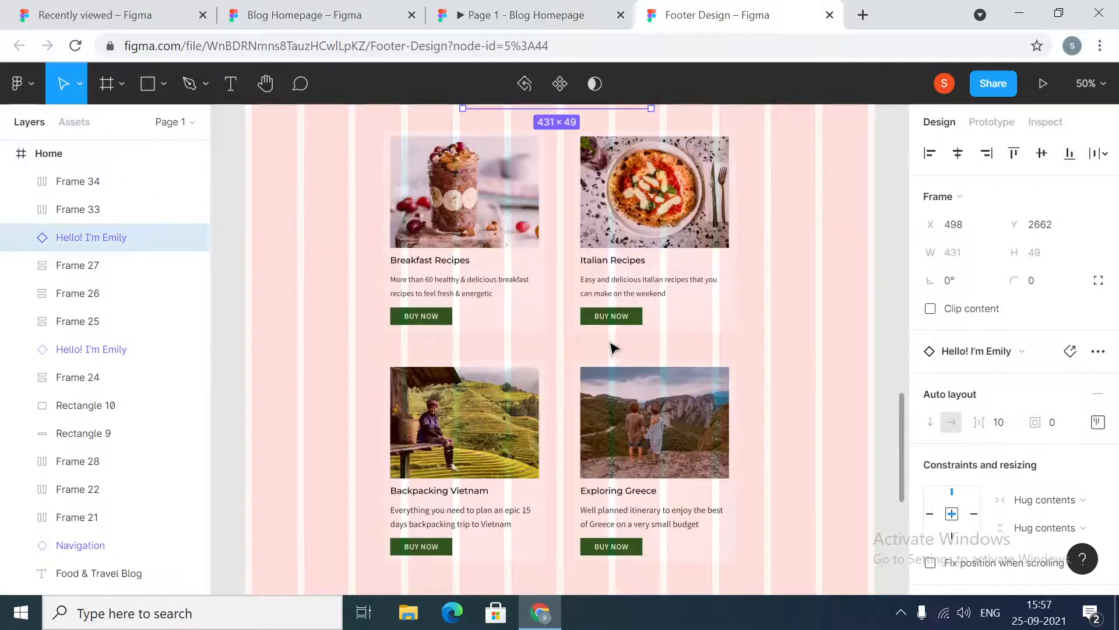
pyautogui.click(555, 408)
pyautogui.hotkey('ctrl', 'v')
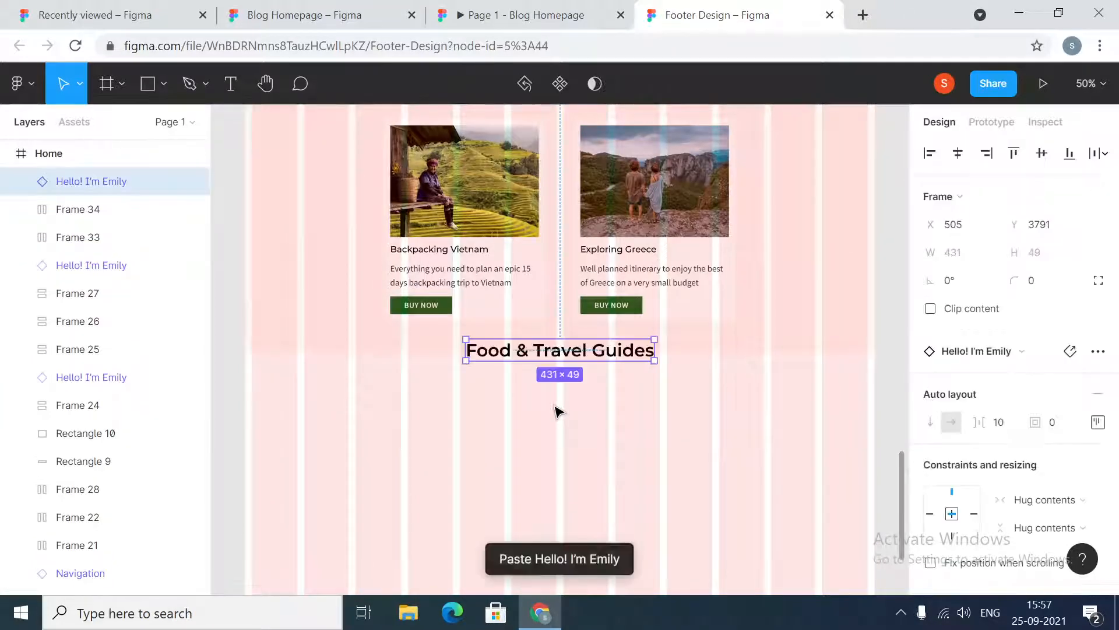
pyautogui.moveTo(579, 358); pyautogui.dragTo(581, 398)
# Change the pasted heading's text to "Weekly Newsletter"
pyautogui.doubleClick(581, 398)
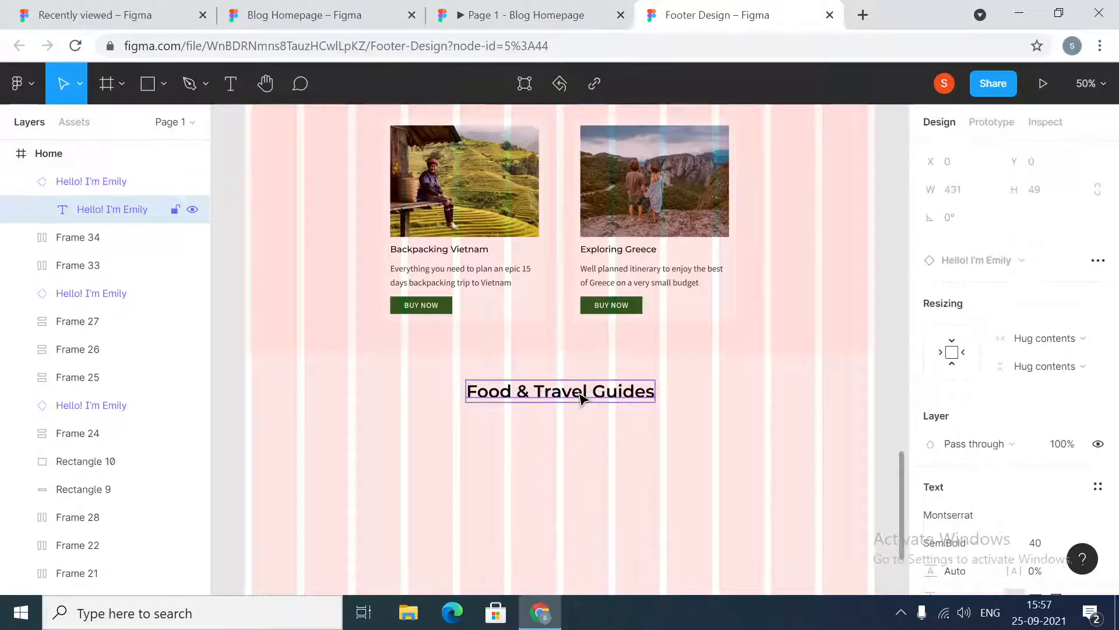
pyautogui.press('Return')
pyautogui.write('w')
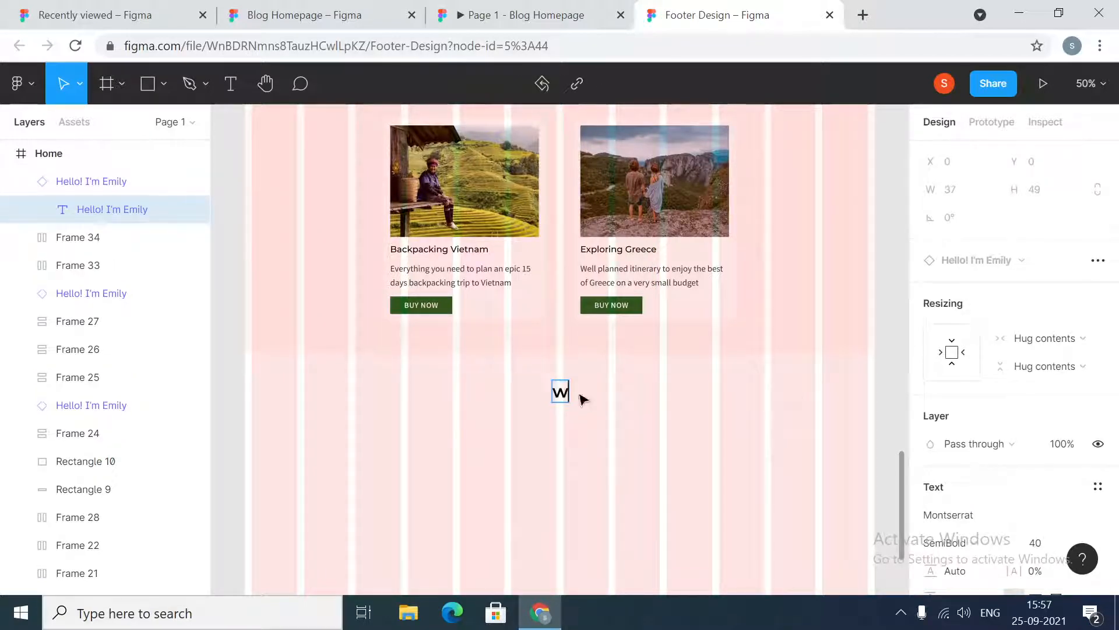
pyautogui.write('EEKLY nEWSLETTRER')
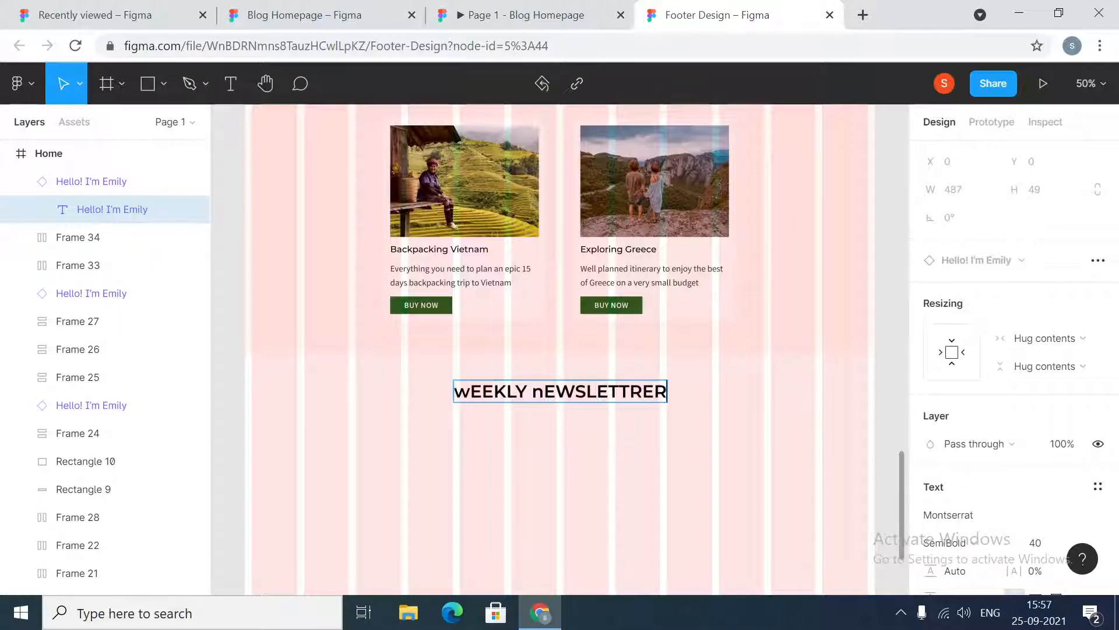
pyautogui.hotkey('ctrl', 'a')
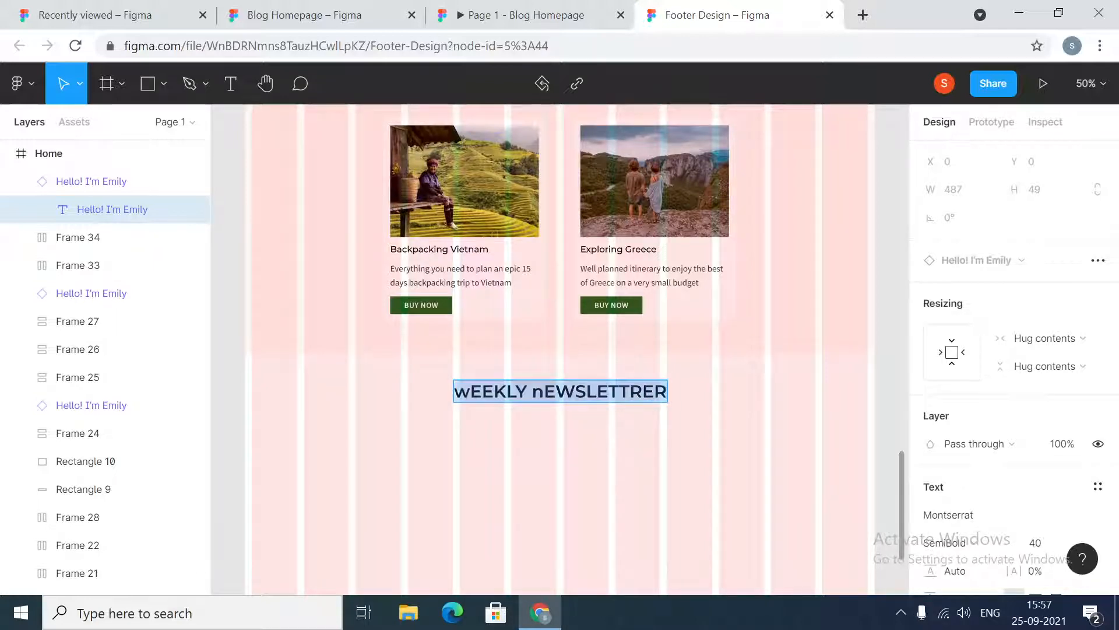
pyautogui.press('BackSpace')
pyautogui.write('News')
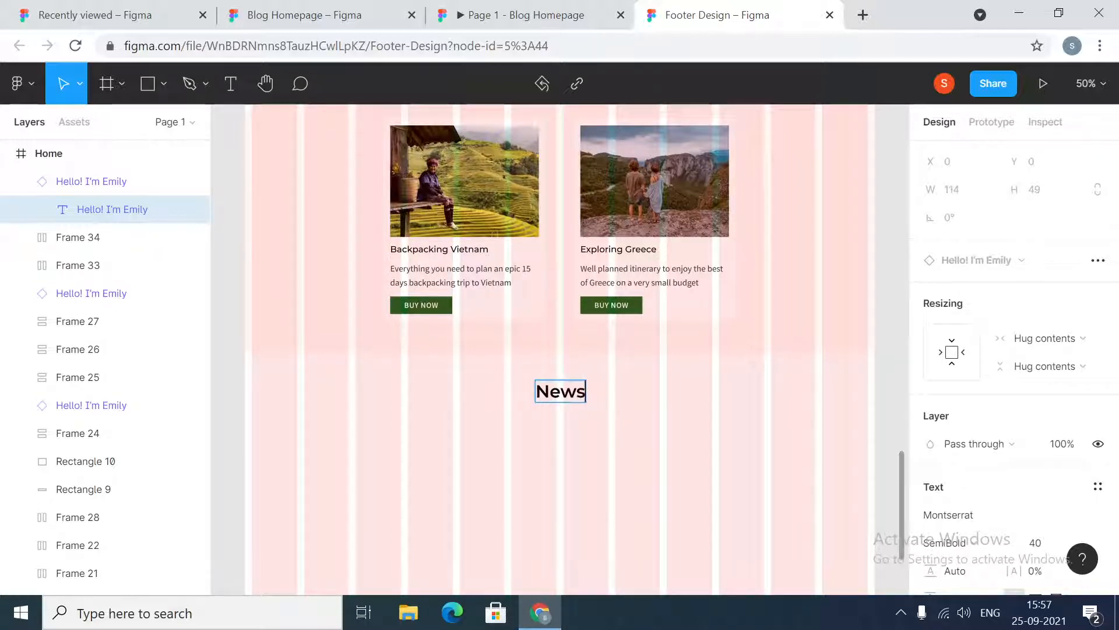
pyautogui.write('letter')
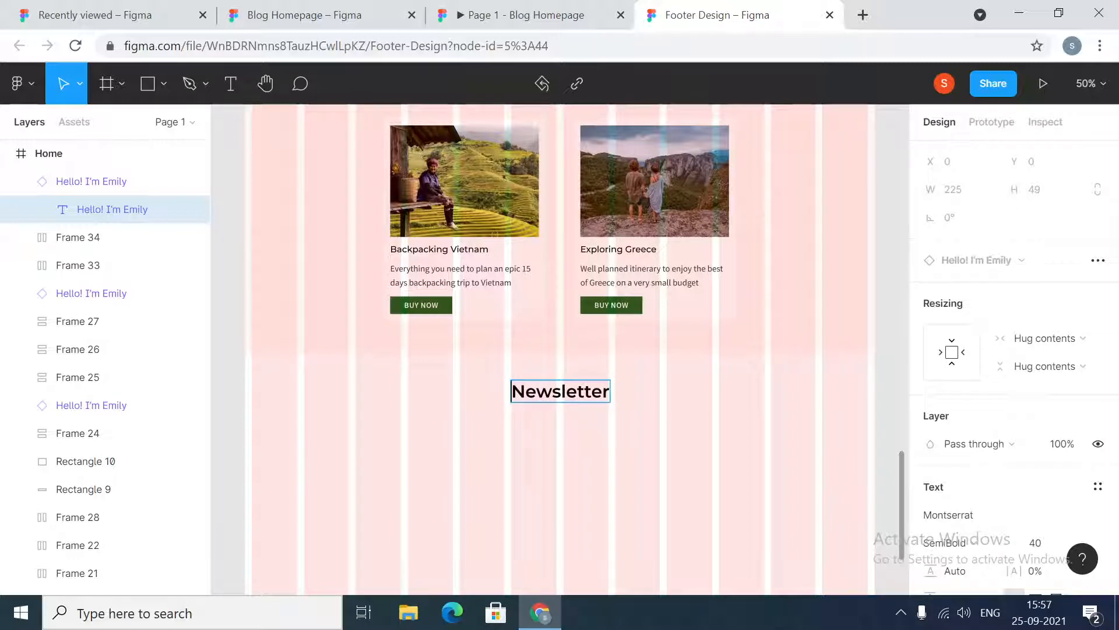
pyautogui.write('Weekly')
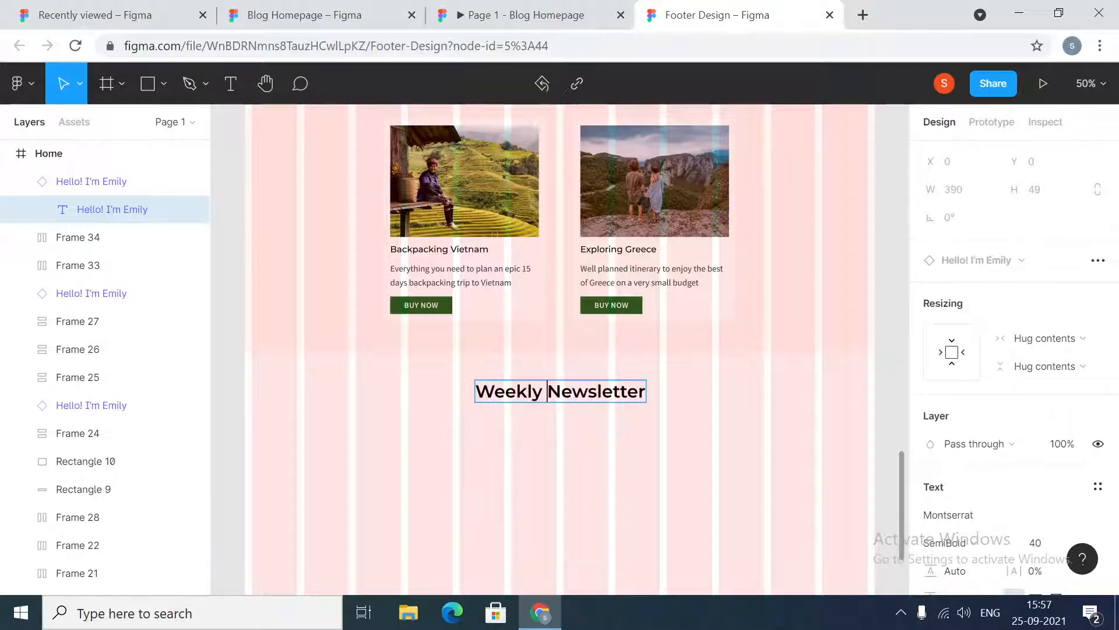
pyautogui.press('Escape')
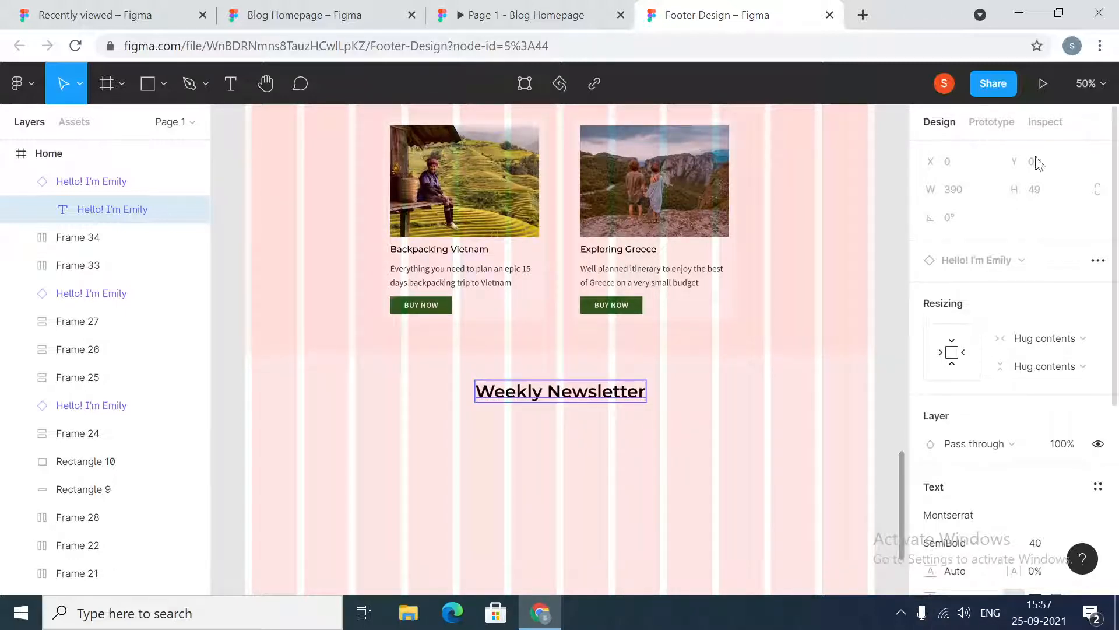
# Center the Weekly Newsletter heading horizontally in the Home frame and check its distance to the section above
pyautogui.click(618, 415)
pyautogui.click(571, 391)
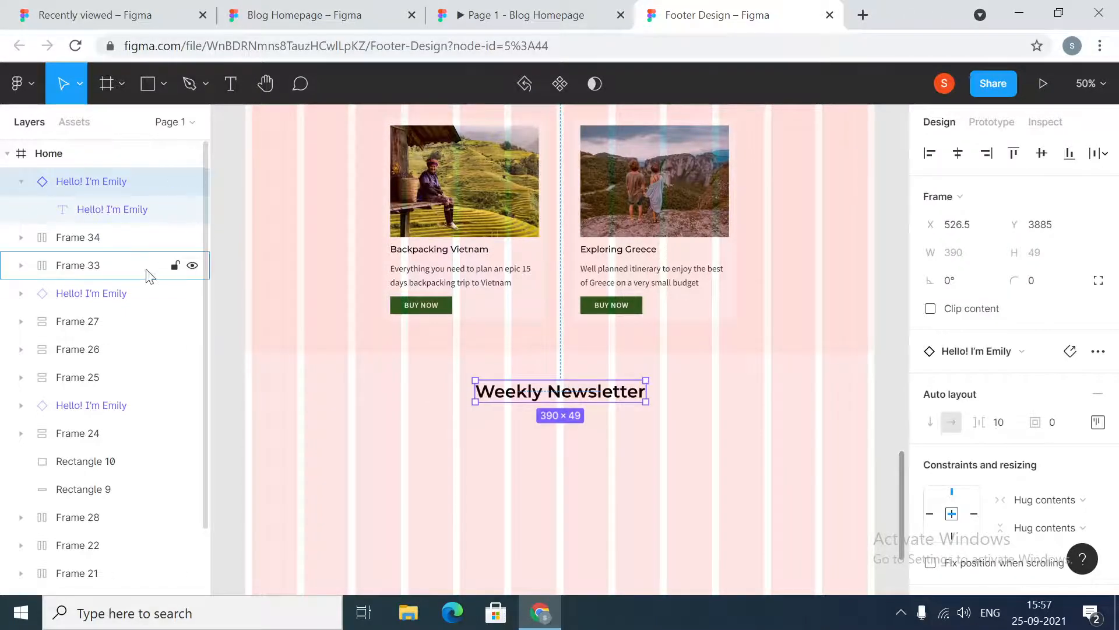
pyautogui.click(958, 153)
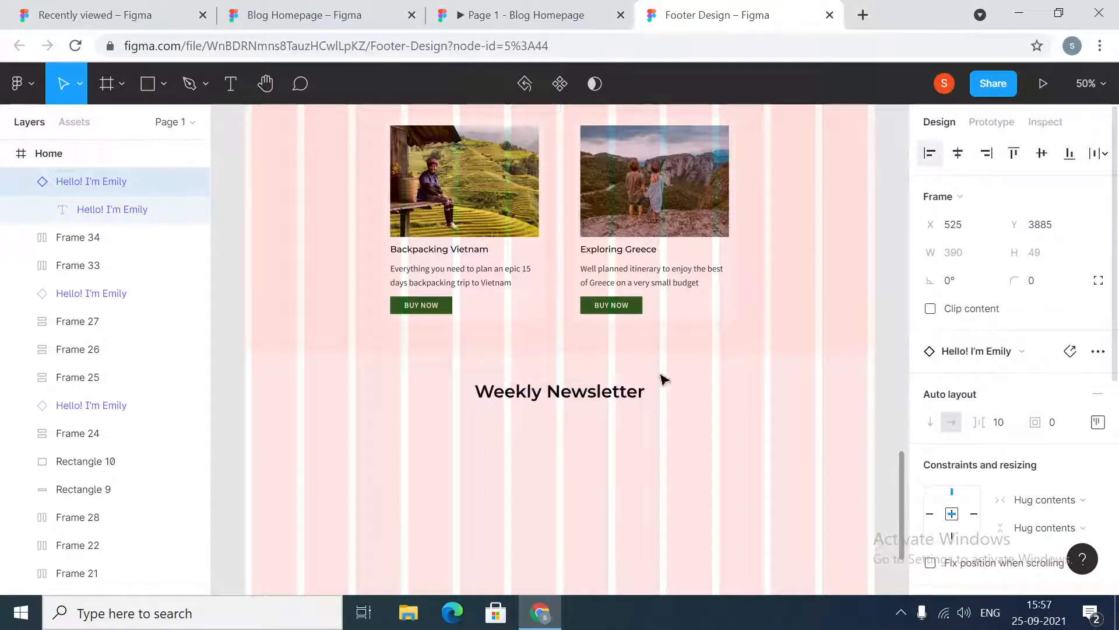
pyautogui.press('alt')
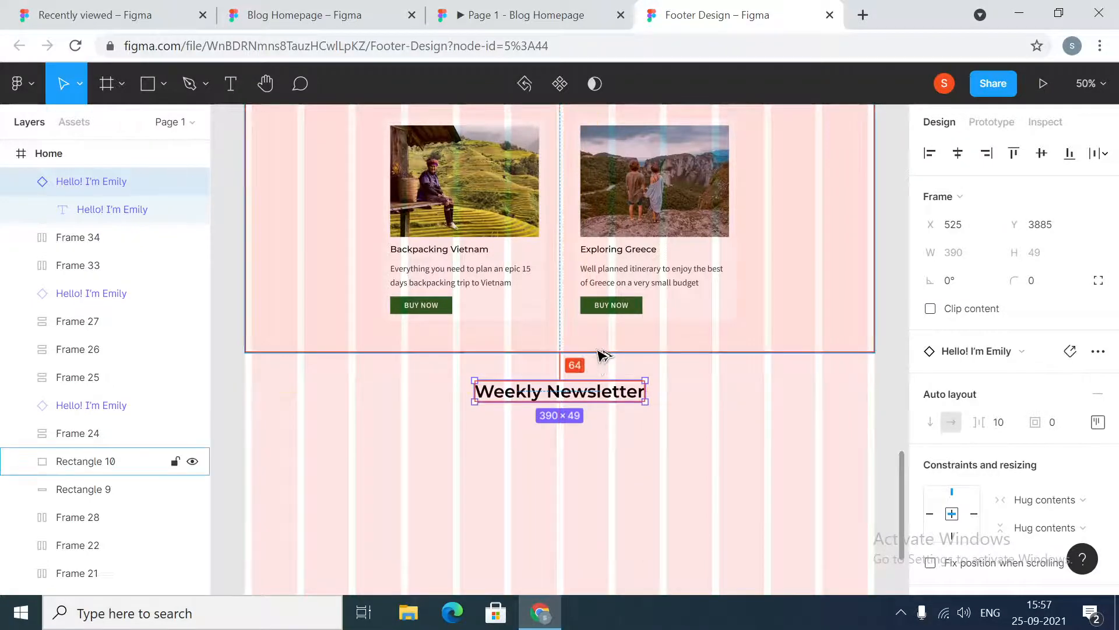
# Examine the newsletter heading, subtitle and footer in the reference Blog Homepage file and its prototype
pyautogui.click(349, 15)
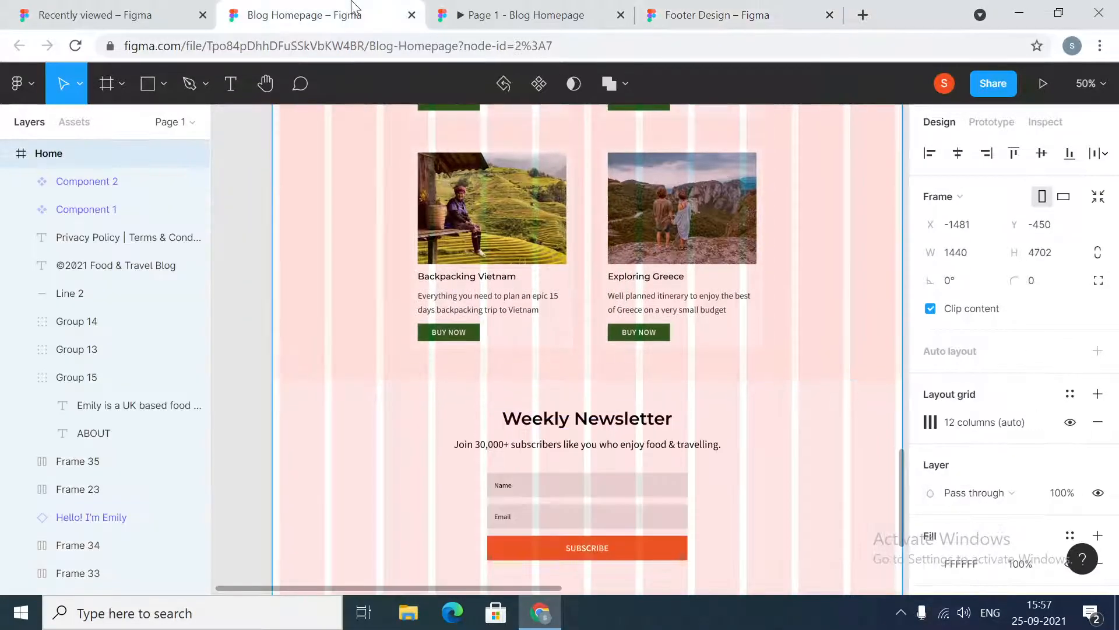
pyautogui.click(621, 421)
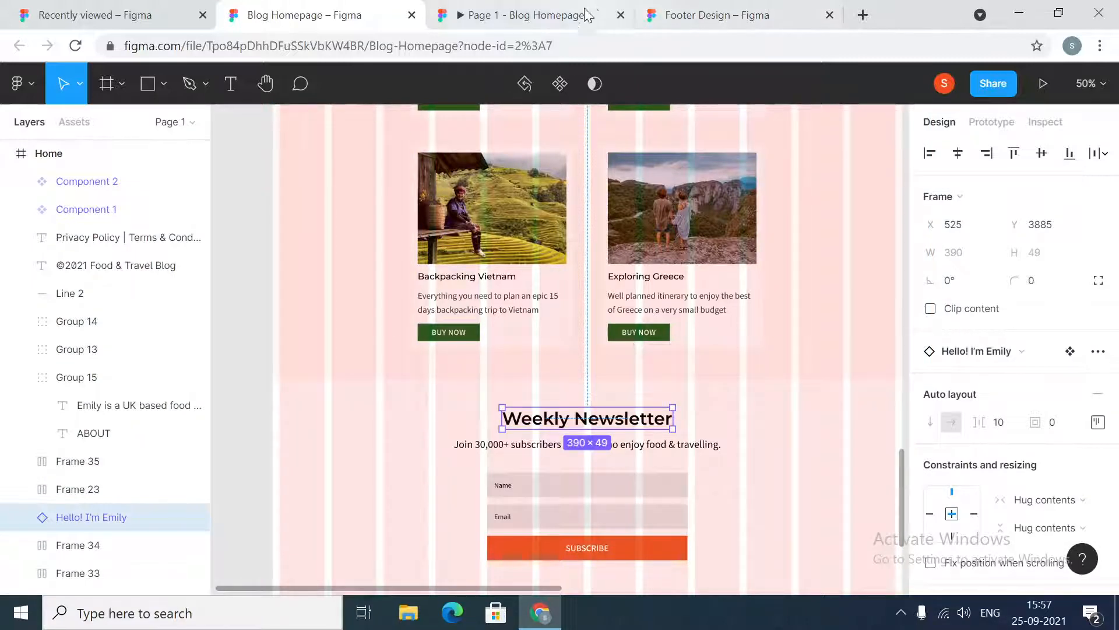
pyautogui.click(496, 449)
pyautogui.click(540, 7)
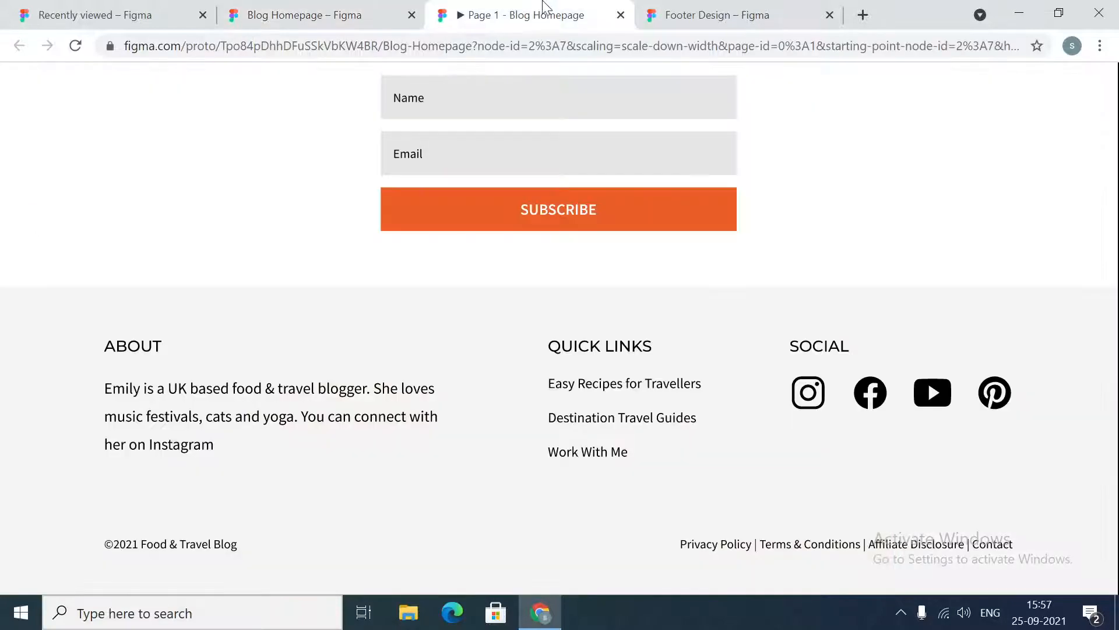
pyautogui.hotkey('ctrl', 'Tab')
# Place a new text layer below the Weekly Newsletter heading and begin typing "Join"
pyautogui.scroll(-3, 695, 289)
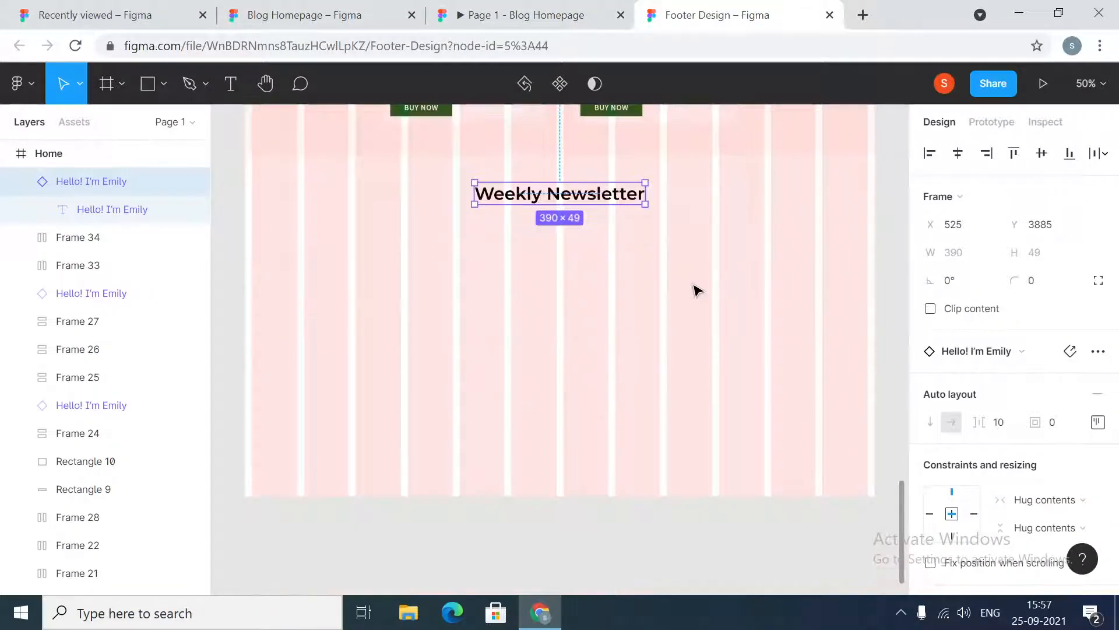
pyautogui.scroll(6, 695, 289)
pyautogui.scroll(5, 696, 288)
pyautogui.scroll(-7, 695, 289)
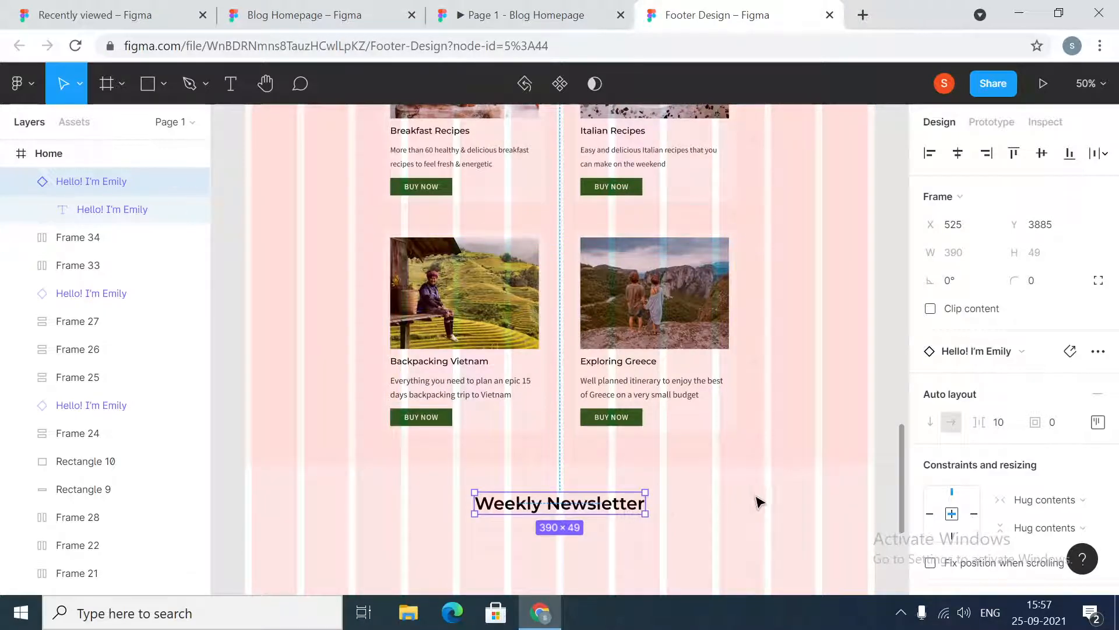
pyautogui.click(731, 504)
pyautogui.scroll(-1, 731, 505)
pyautogui.click(541, 494)
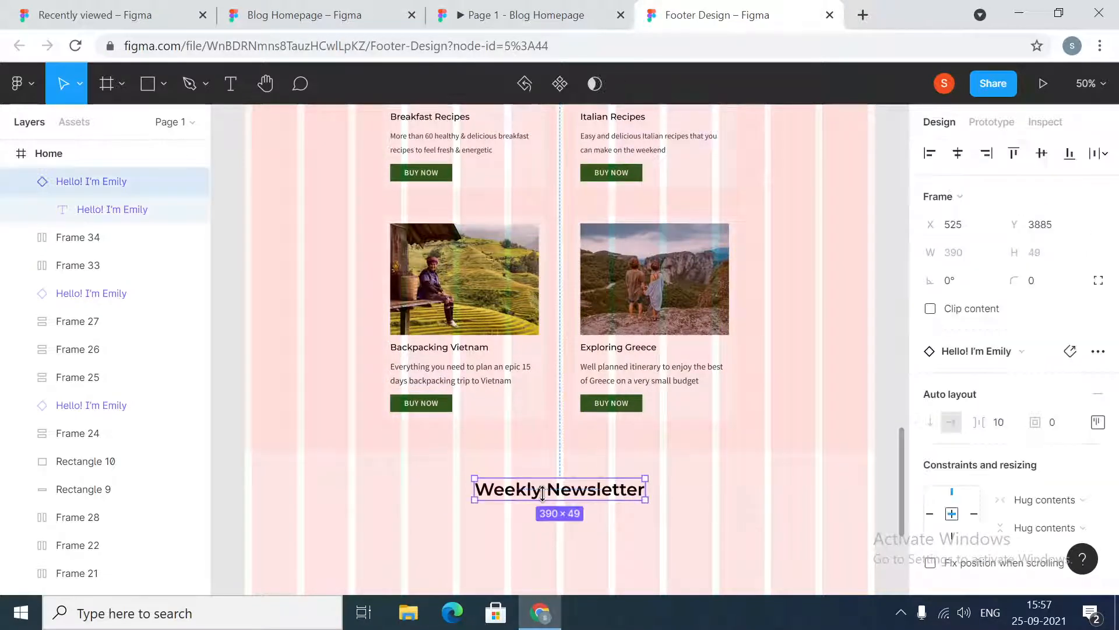
pyautogui.scroll(-1, 749, 490)
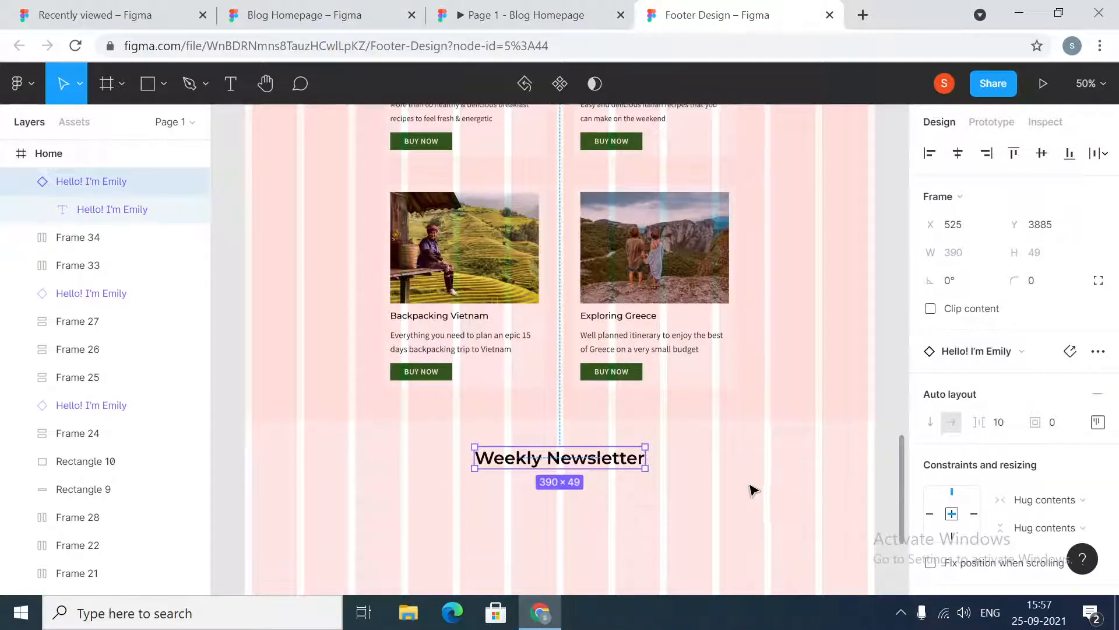
pyautogui.click(230, 83)
pyautogui.click(463, 523)
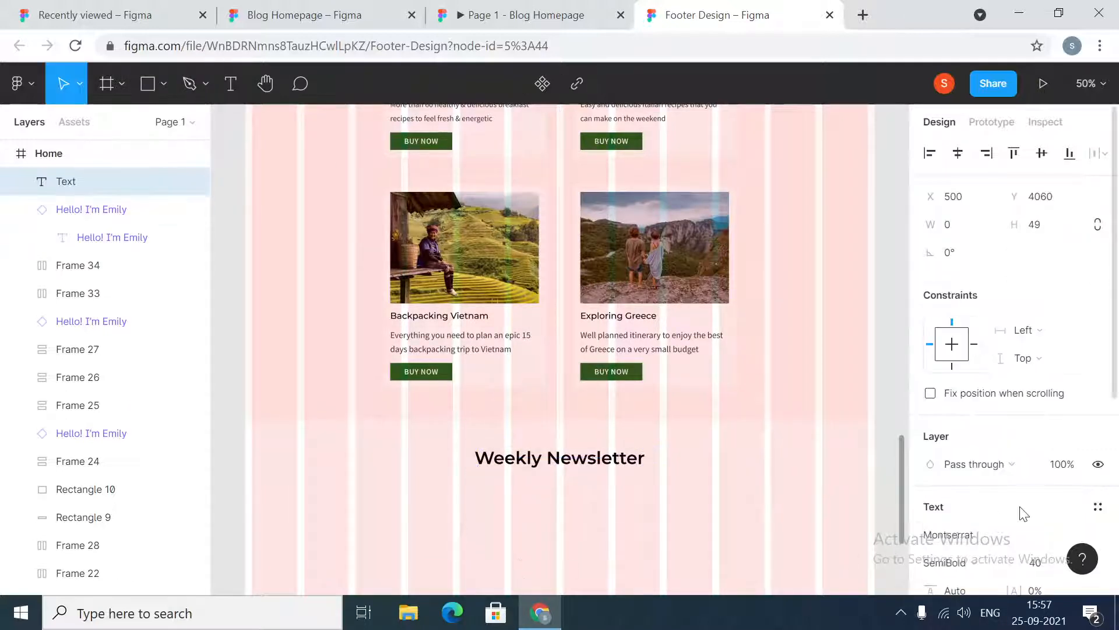
pyautogui.scroll(-3, 1021, 513)
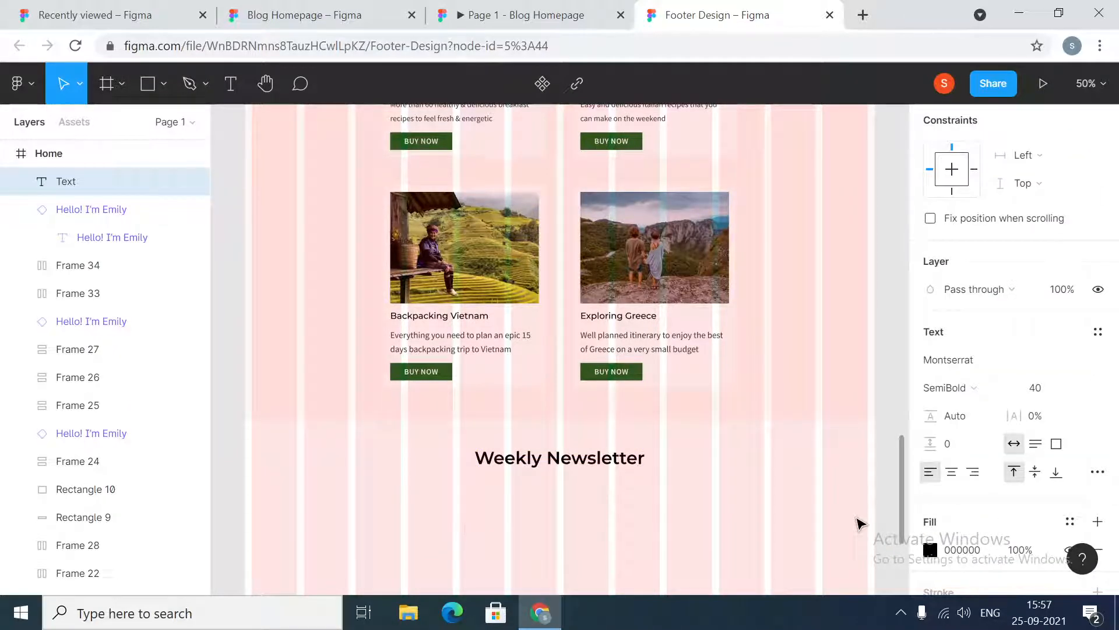
pyautogui.write('Join')
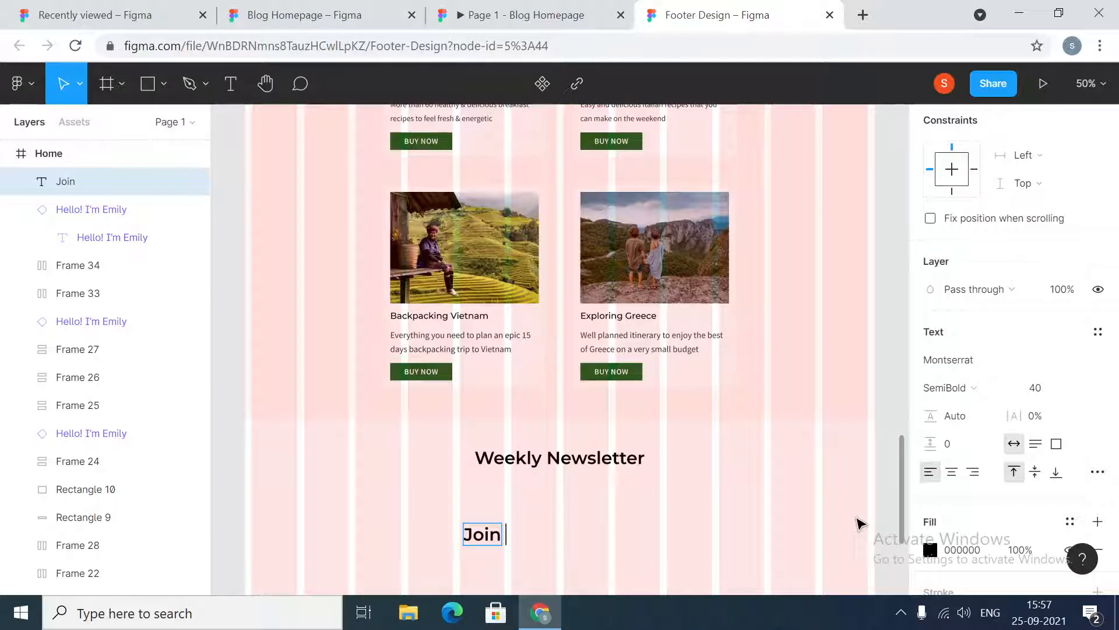
pyautogui.write(' our')
# Check the reference subtitle and continue the text as "Join 30,000+ subscribers like you who enjoy food and"
pyautogui.click(392, 9)
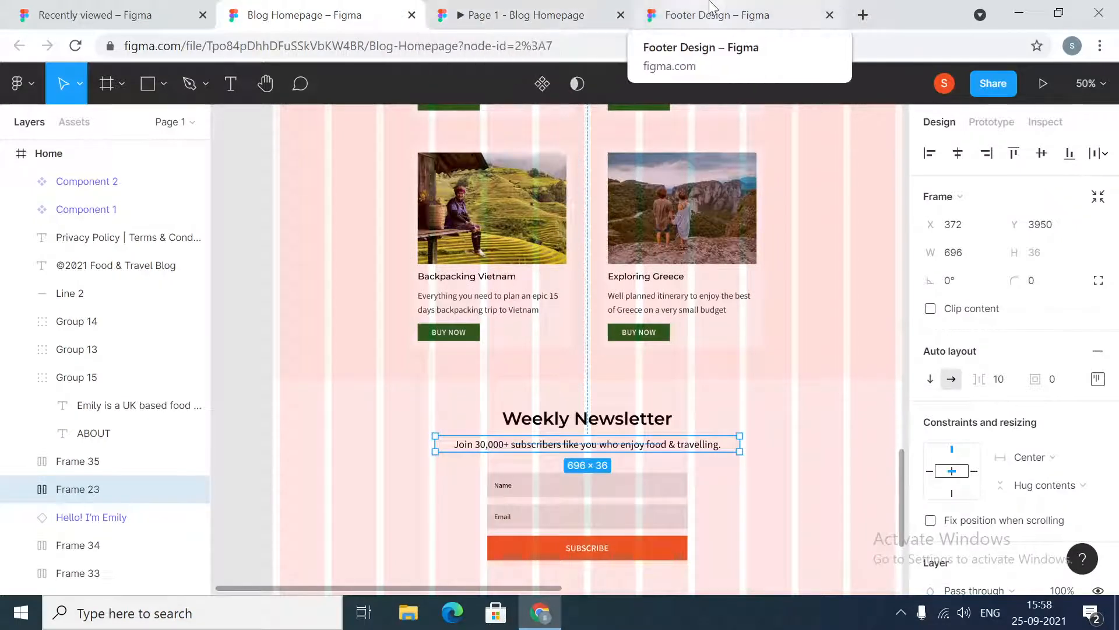
pyautogui.click(809, 8)
pyautogui.press('BackSpace')
pyautogui.press('BackSpace')
pyautogui.press('BackSpace')
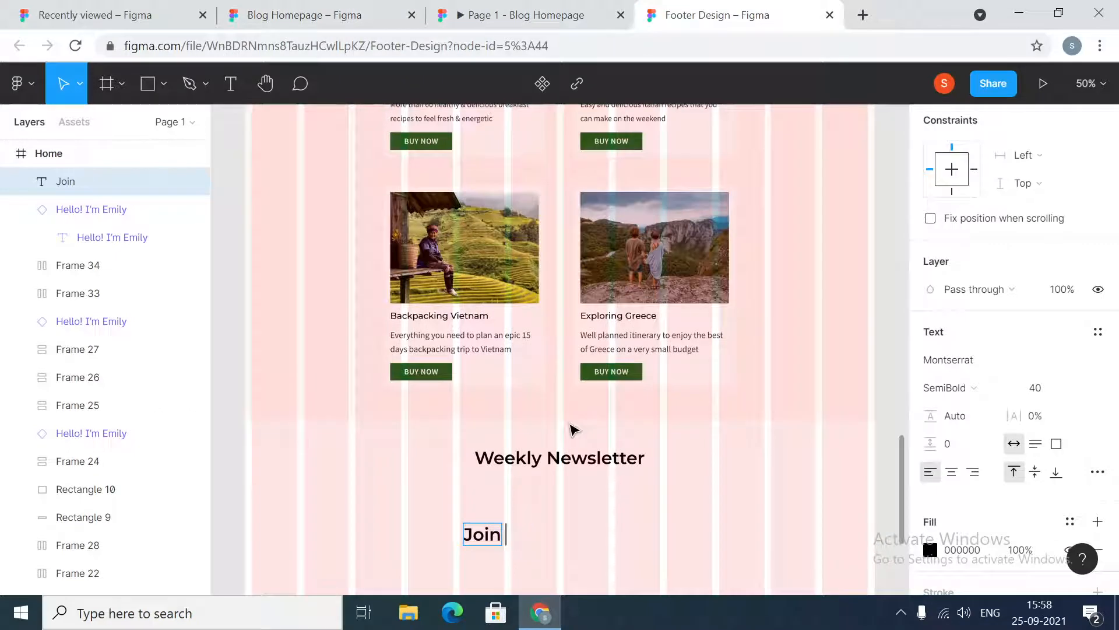
pyautogui.write('30,000')
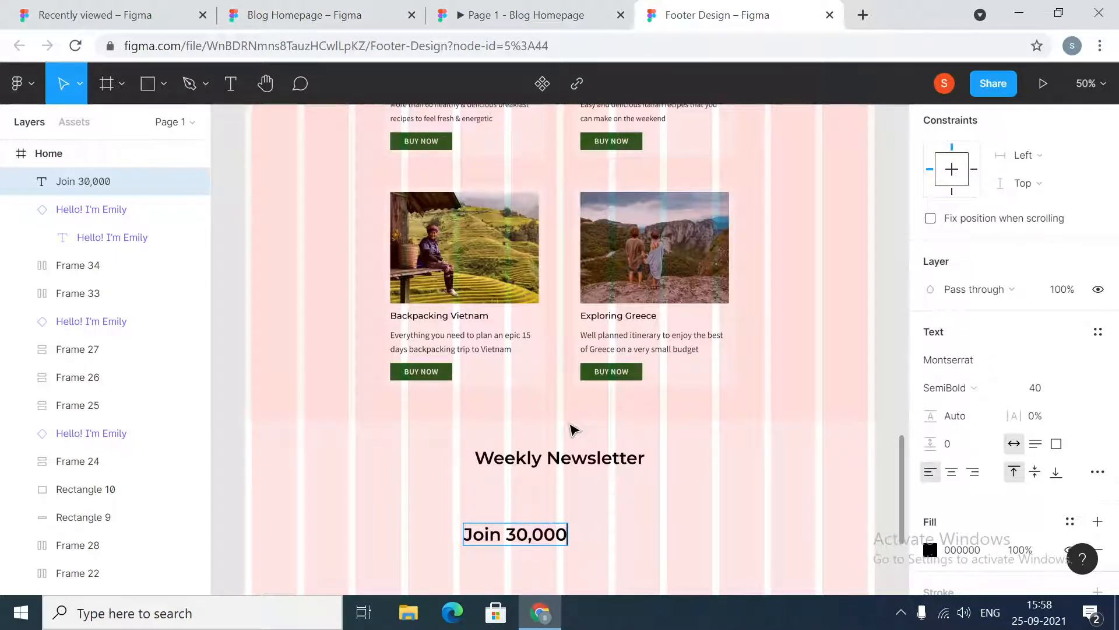
pyautogui.write('+ subscri')
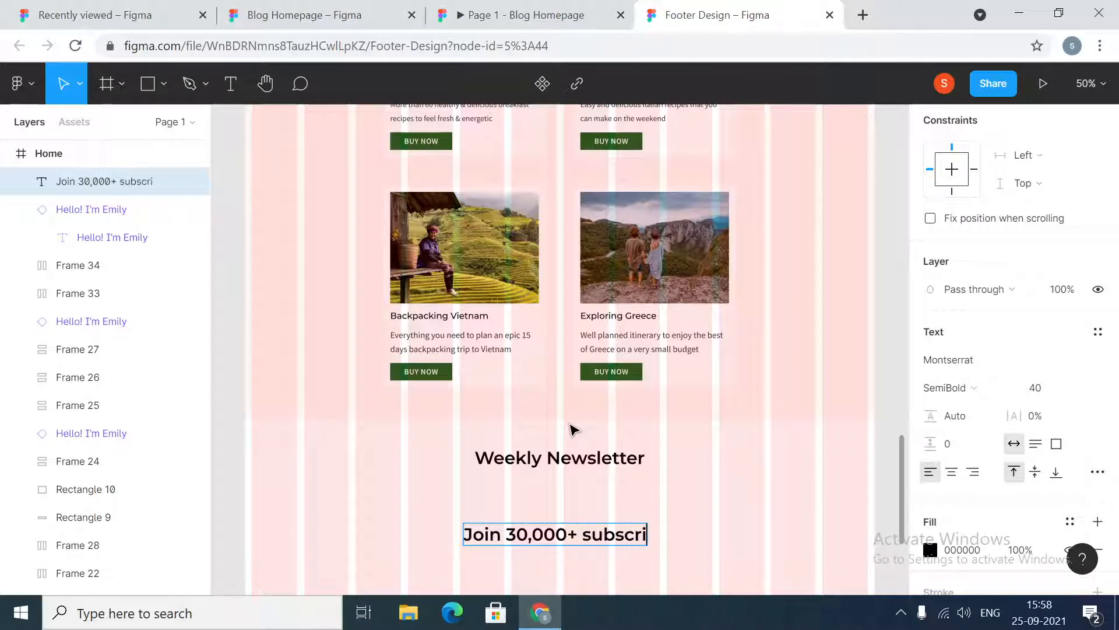
pyautogui.write('bers like ')
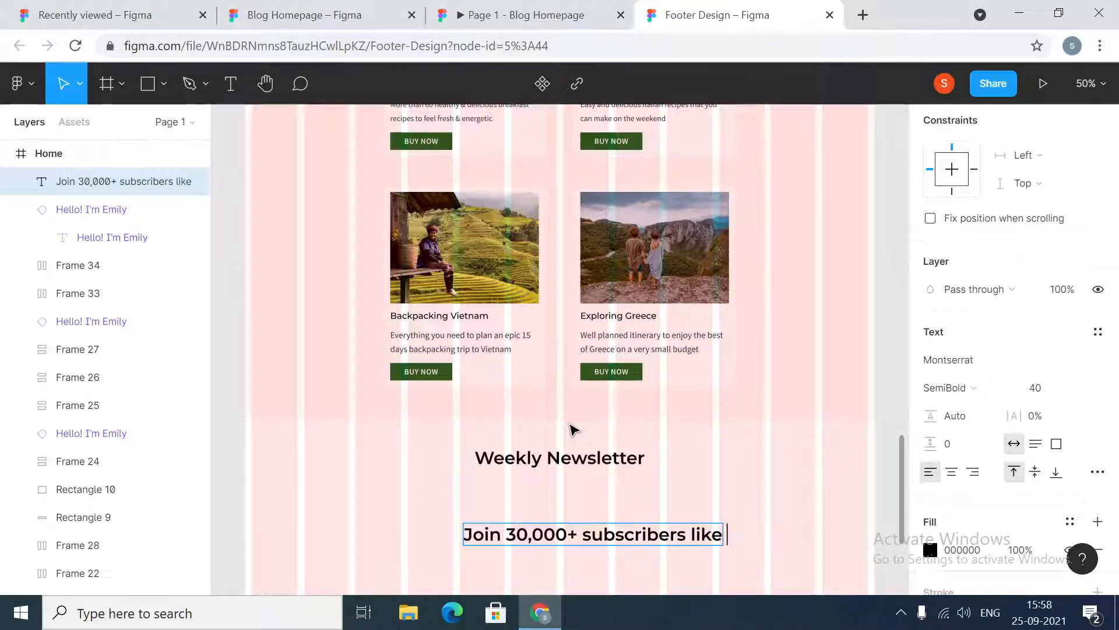
pyautogui.write('you who enjo')
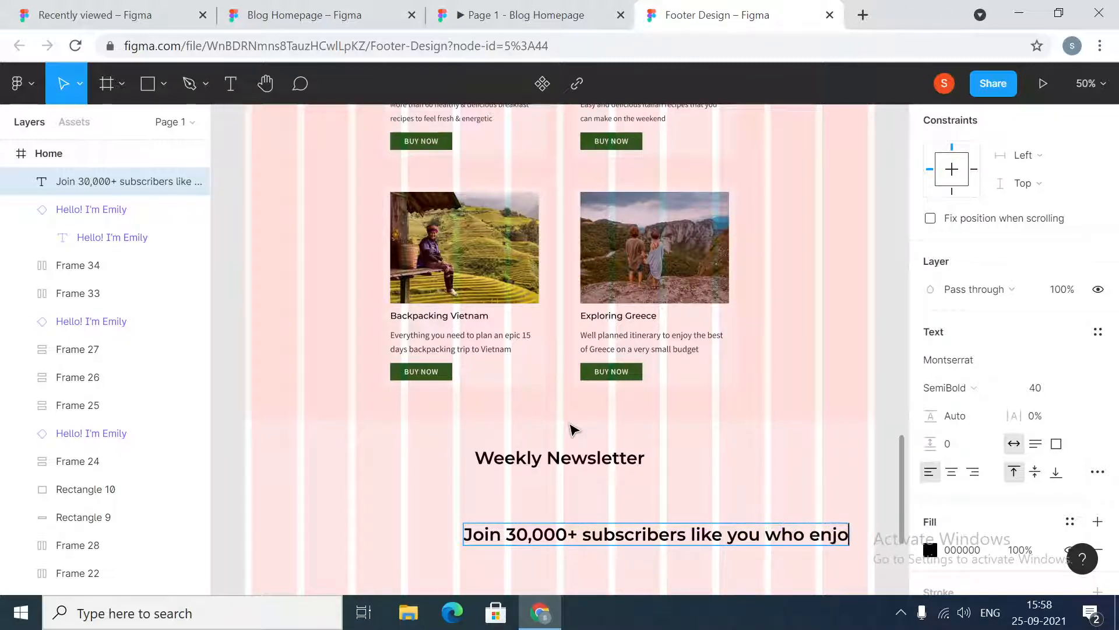
pyautogui.write('y fo')
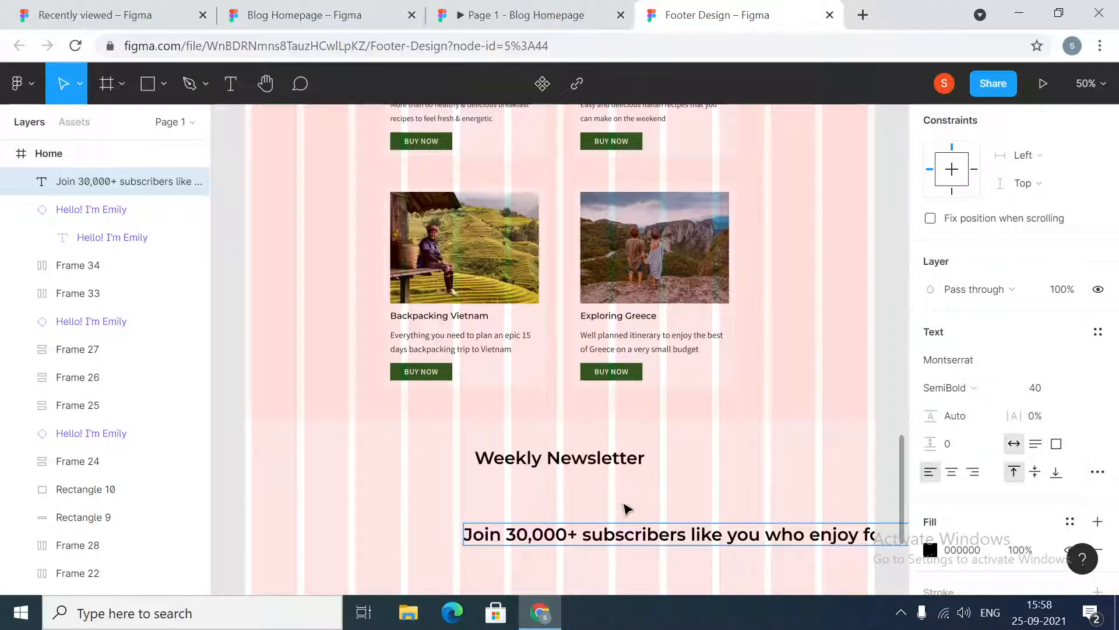
# Move the subtitle text layer left under the heading and append "travel" to its text
pyautogui.press('Escape')
pyautogui.moveTo(602, 535); pyautogui.dragTo(475, 534)
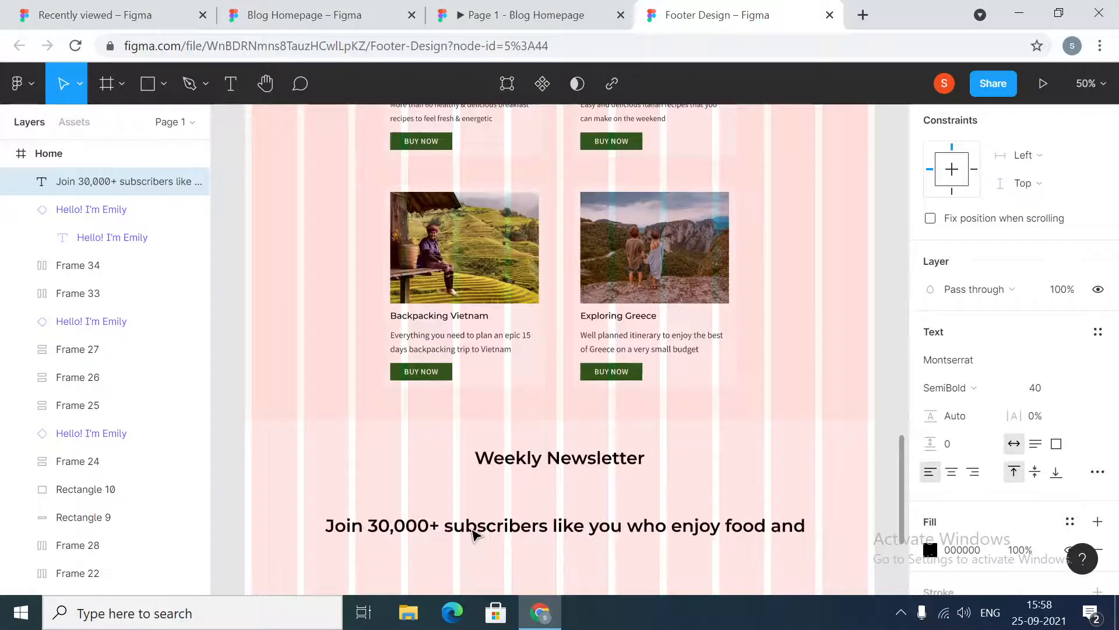
pyautogui.doubleClick(778, 528)
pyautogui.press('Right')
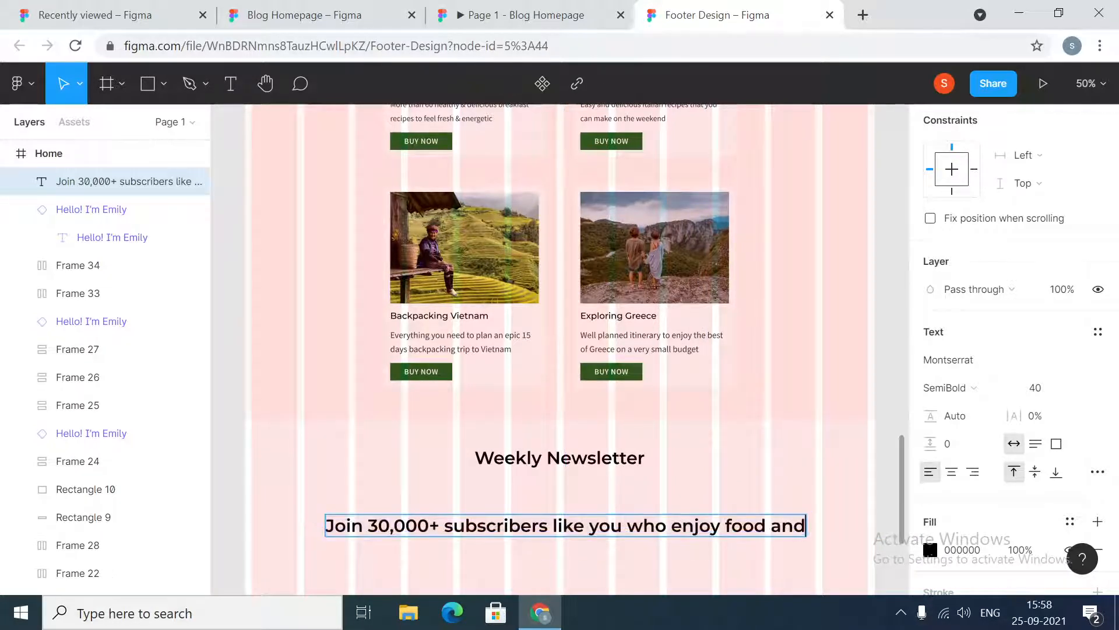
pyautogui.write('travel')
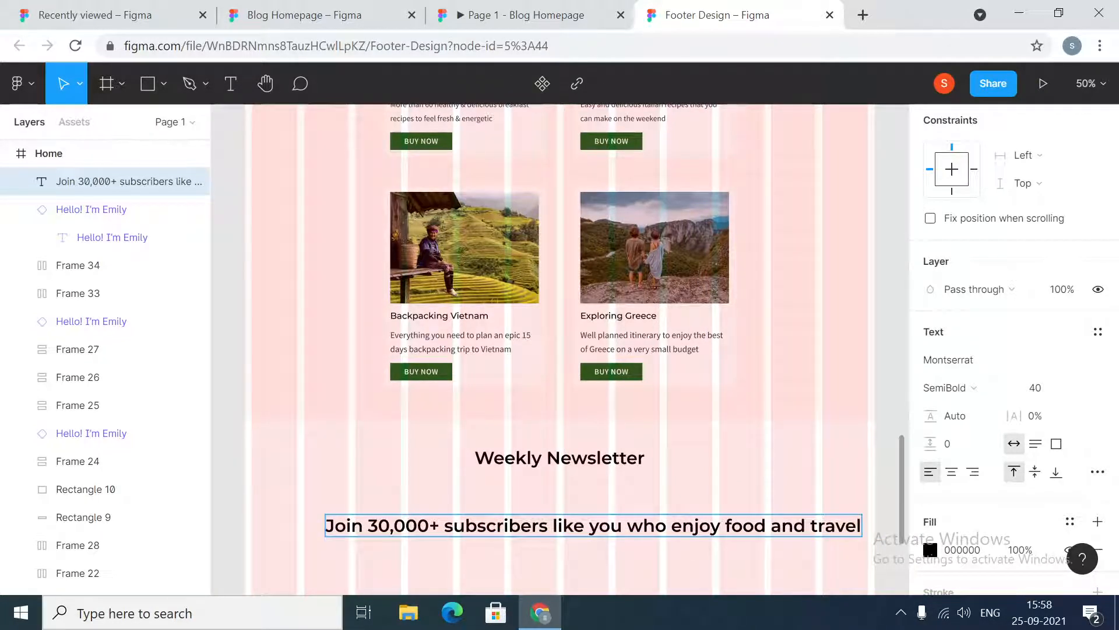
# Compare with the reference subtitle and complete the last word as "travelling"
pyautogui.click(325, 14)
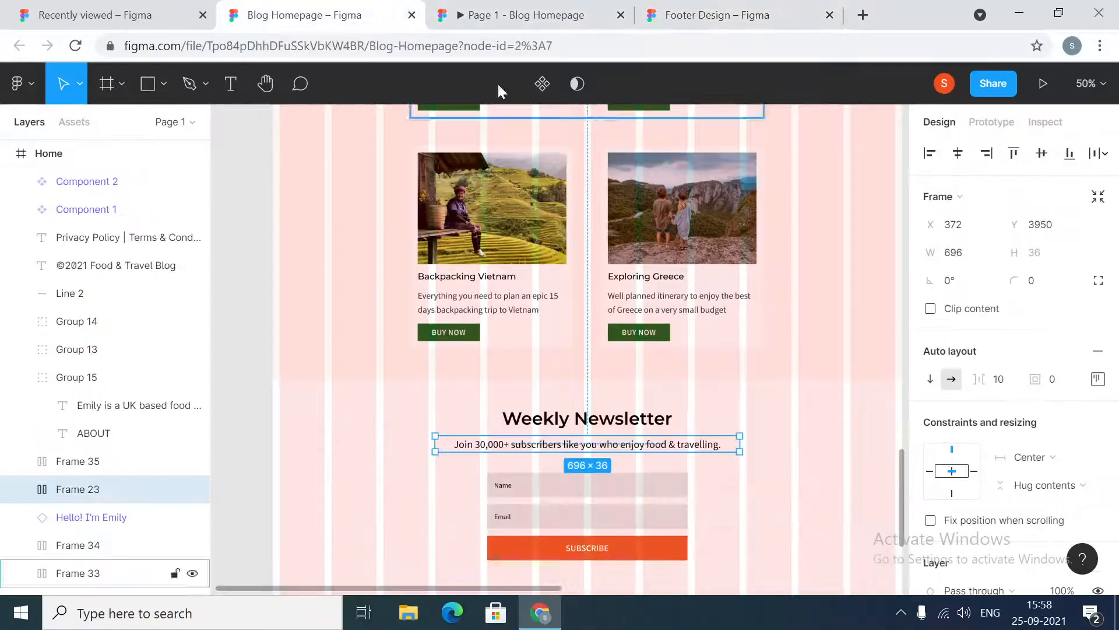
pyautogui.click(717, 14)
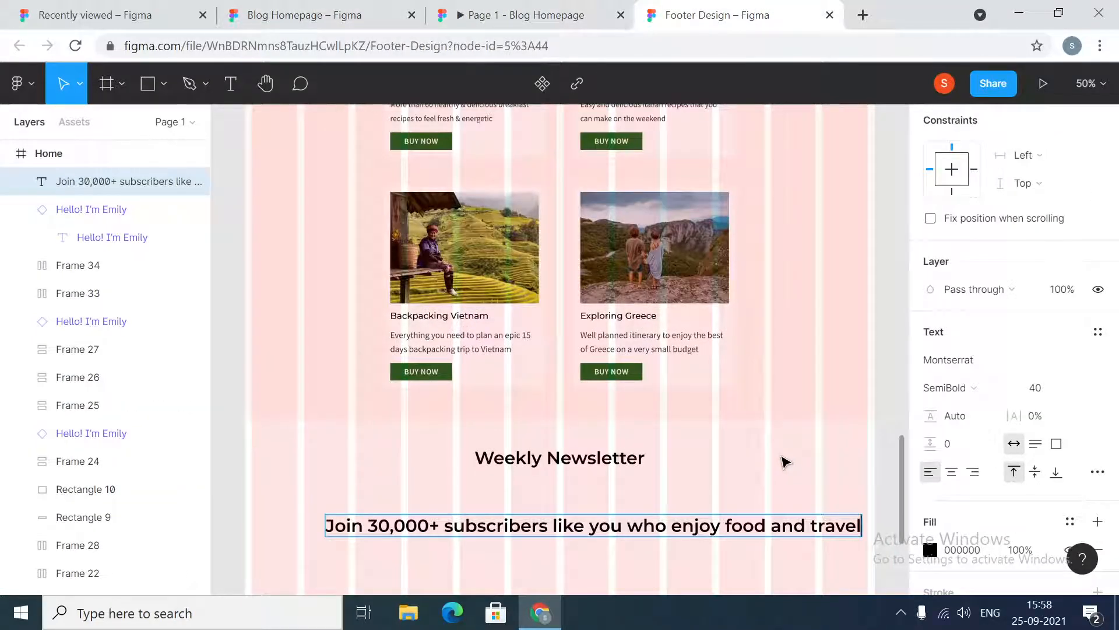
pyautogui.write('lin')
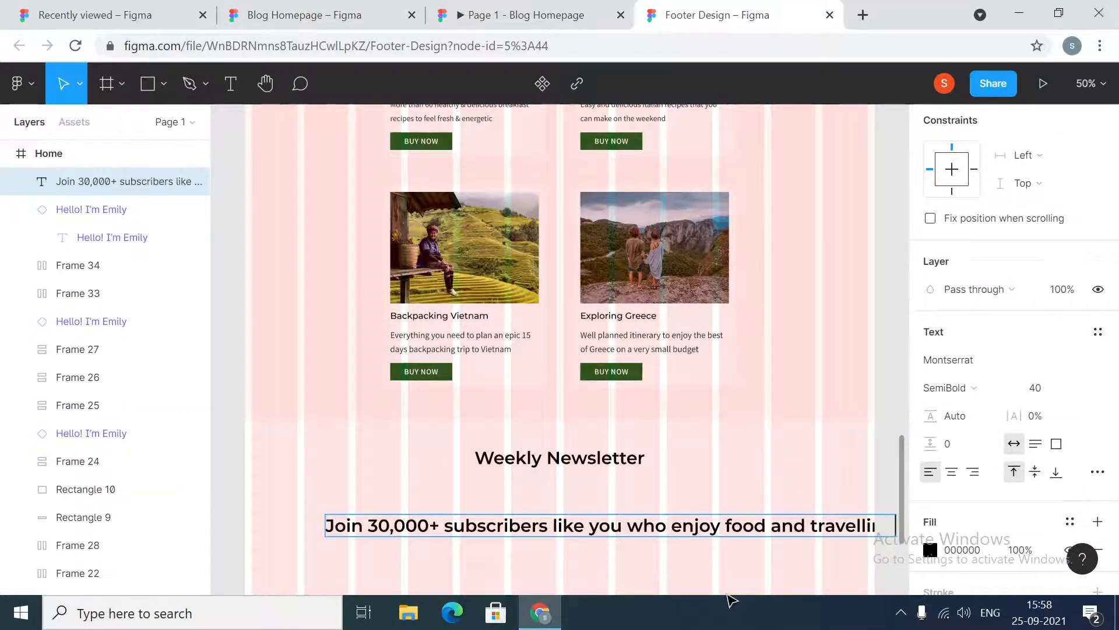
pyautogui.press('Escape')
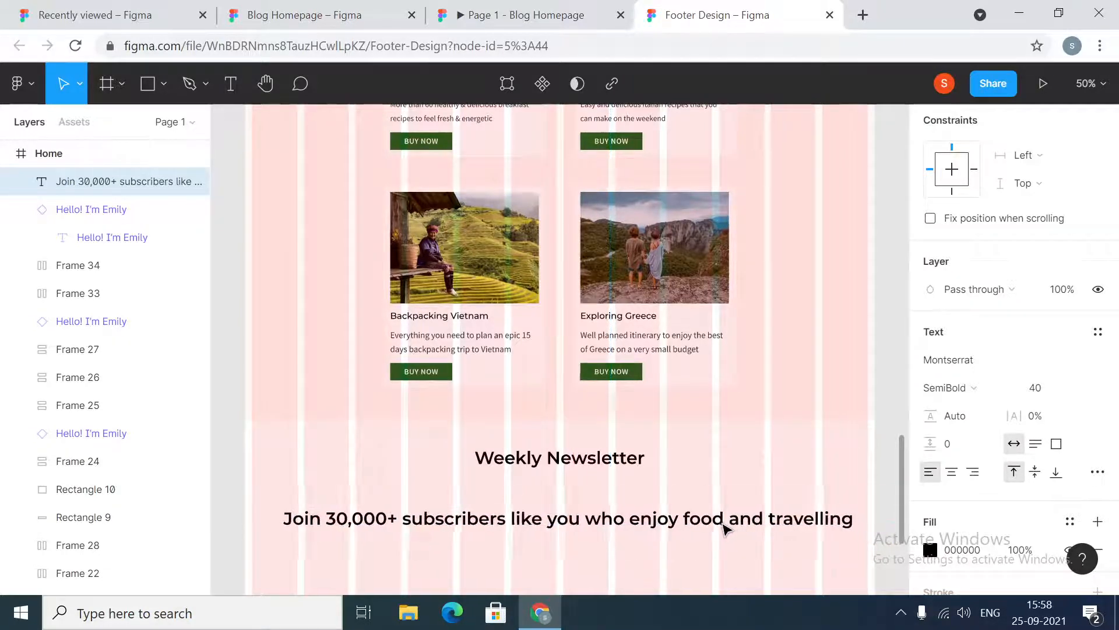
# Set the subtitle's font to Source Sans Pro Regular at size 24
pyautogui.click(970, 362)
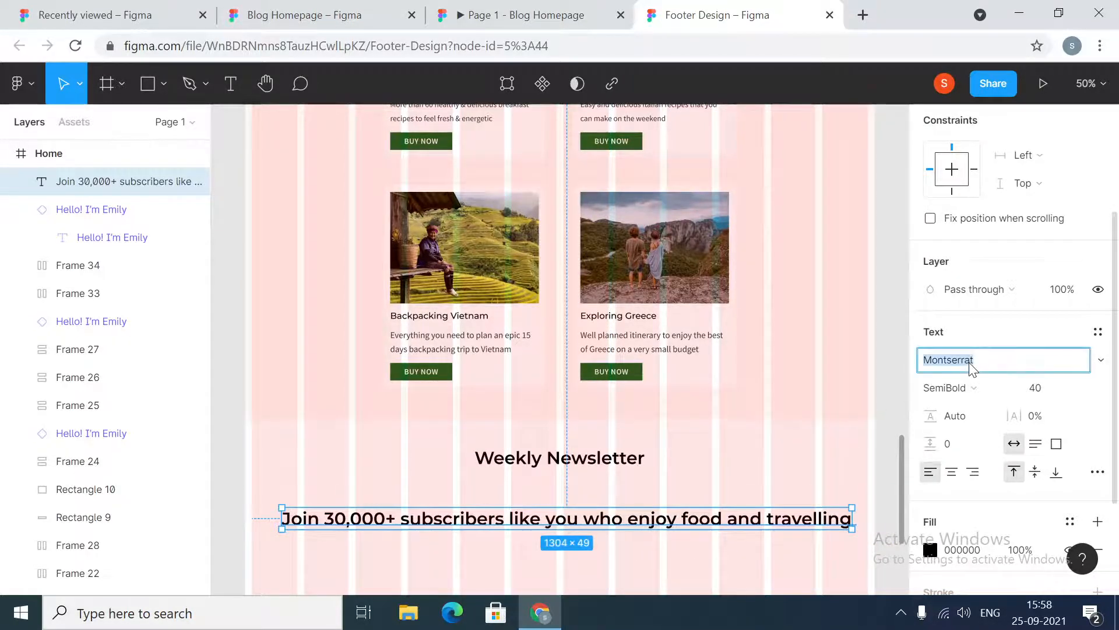
pyautogui.write('Source ')
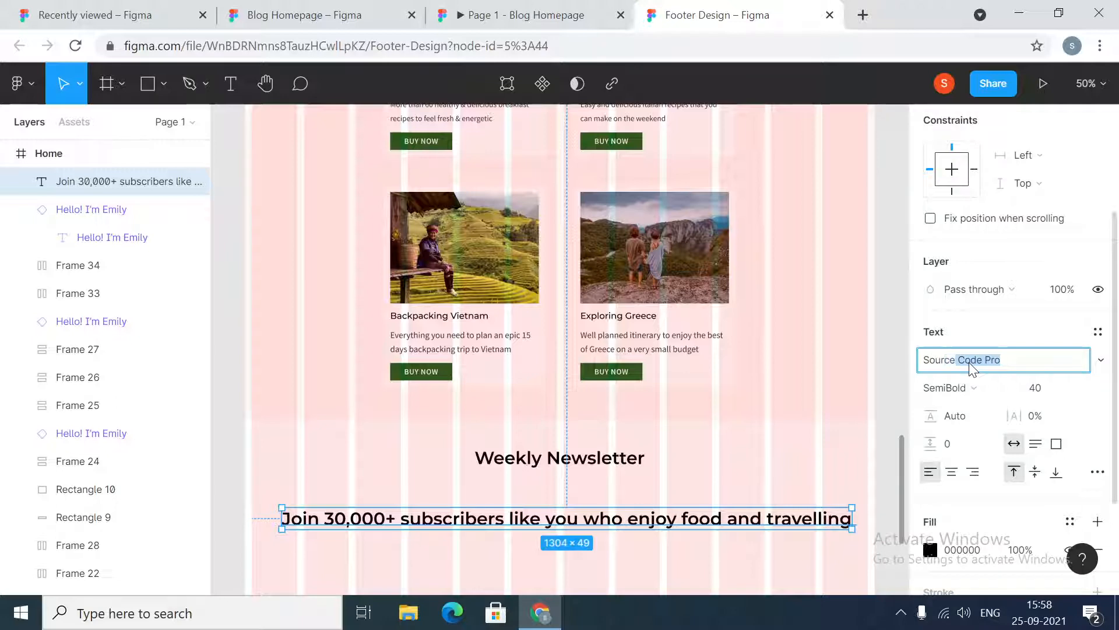
pyautogui.write('Sans')
pyautogui.press('Return')
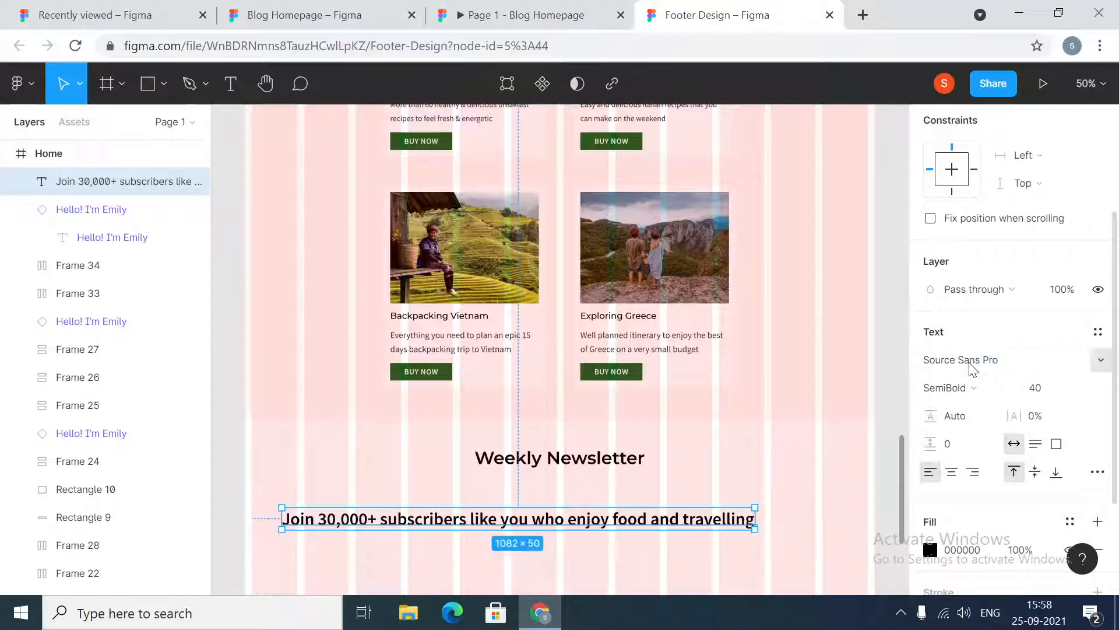
pyautogui.click(991, 388)
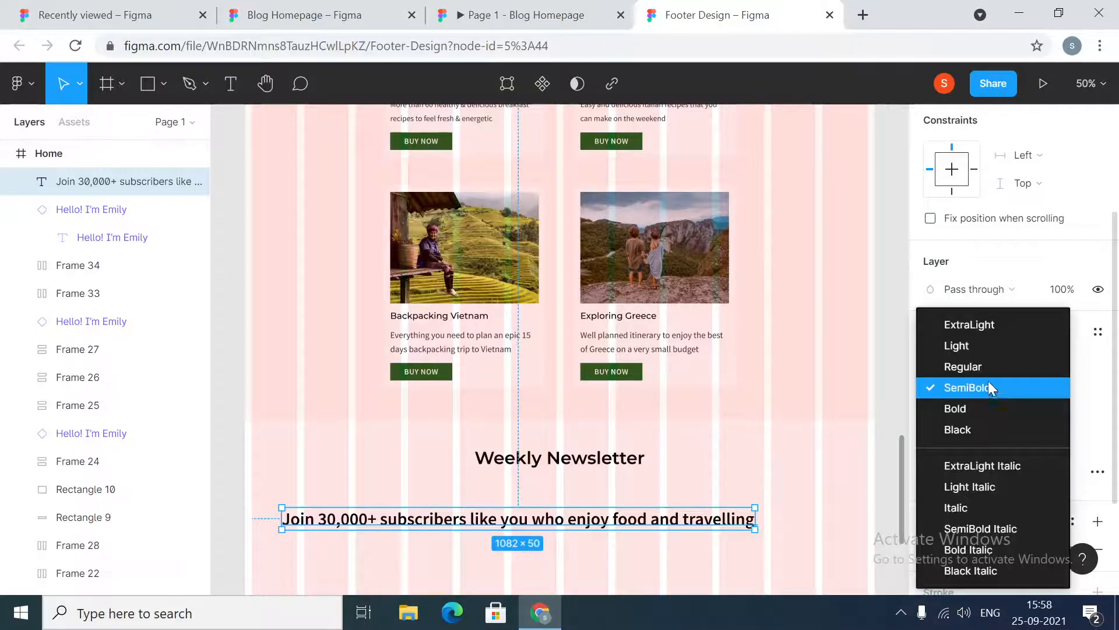
pyautogui.click(988, 366)
pyautogui.click(1052, 400)
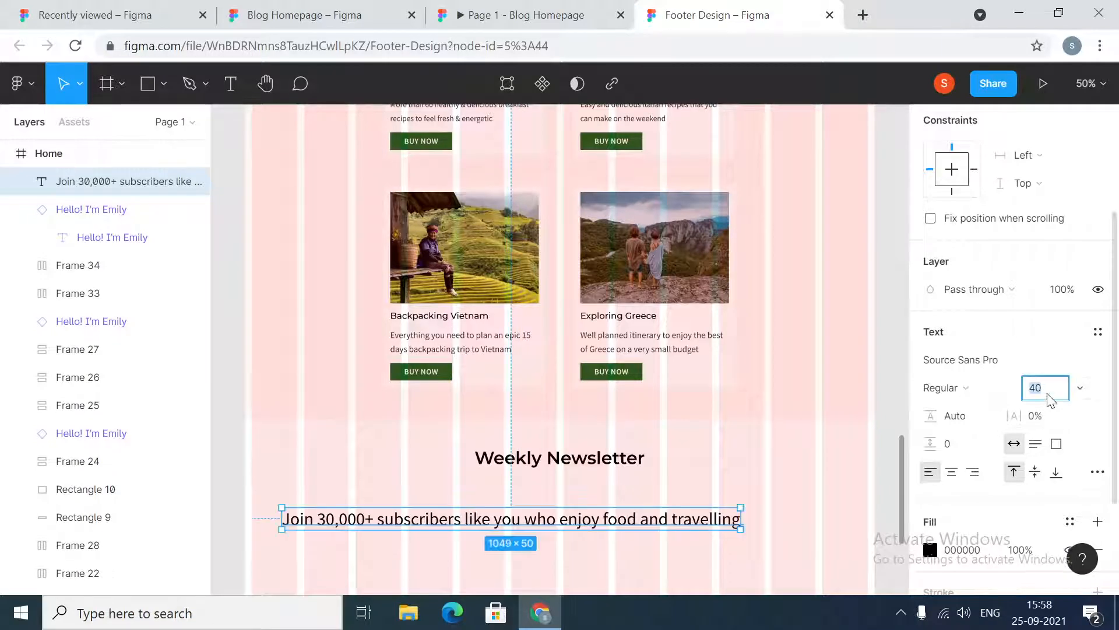
pyautogui.write('24')
pyautogui.press('Return')
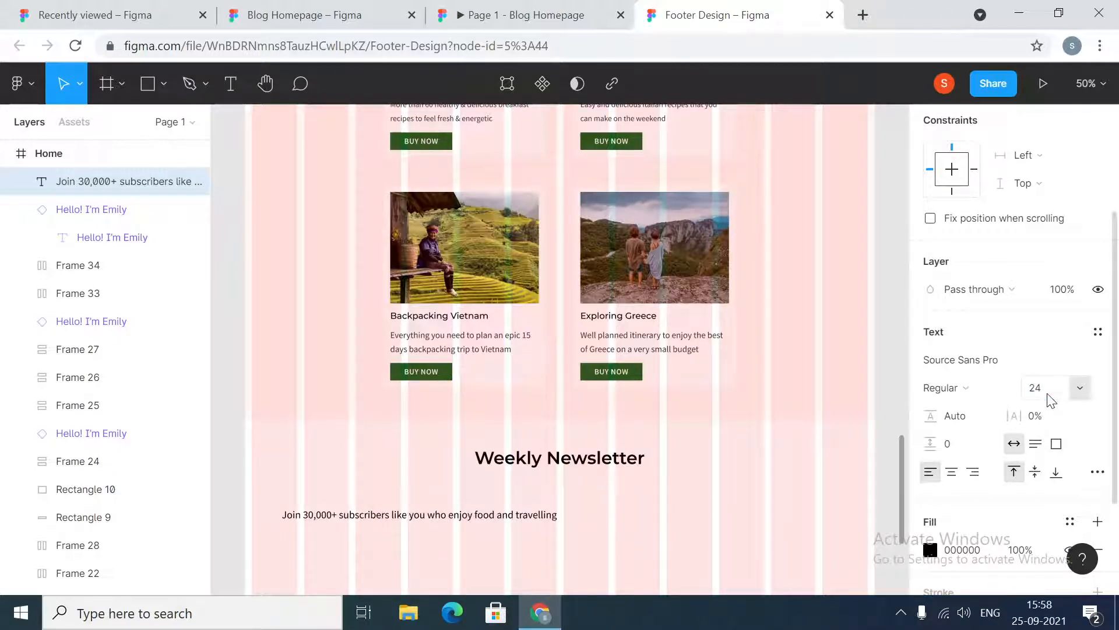
# Move the subtitle just below the heading and center it horizontally in the Home frame
pyautogui.click(445, 524)
pyautogui.moveTo(447, 527); pyautogui.dragTo(589, 492)
pyautogui.scroll(-2, 999, 187)
pyautogui.scroll(4, 1004, 199)
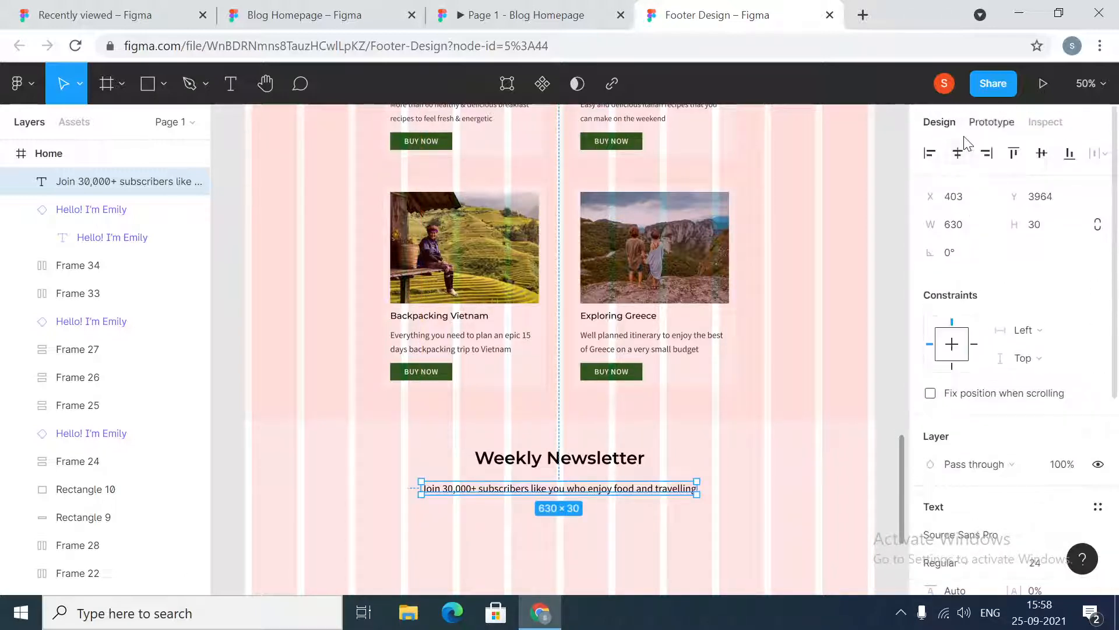
pyautogui.click(957, 154)
# Inspect the spacing between the heading and subtitle in the reference Blog Homepage file
pyautogui.click(277, 9)
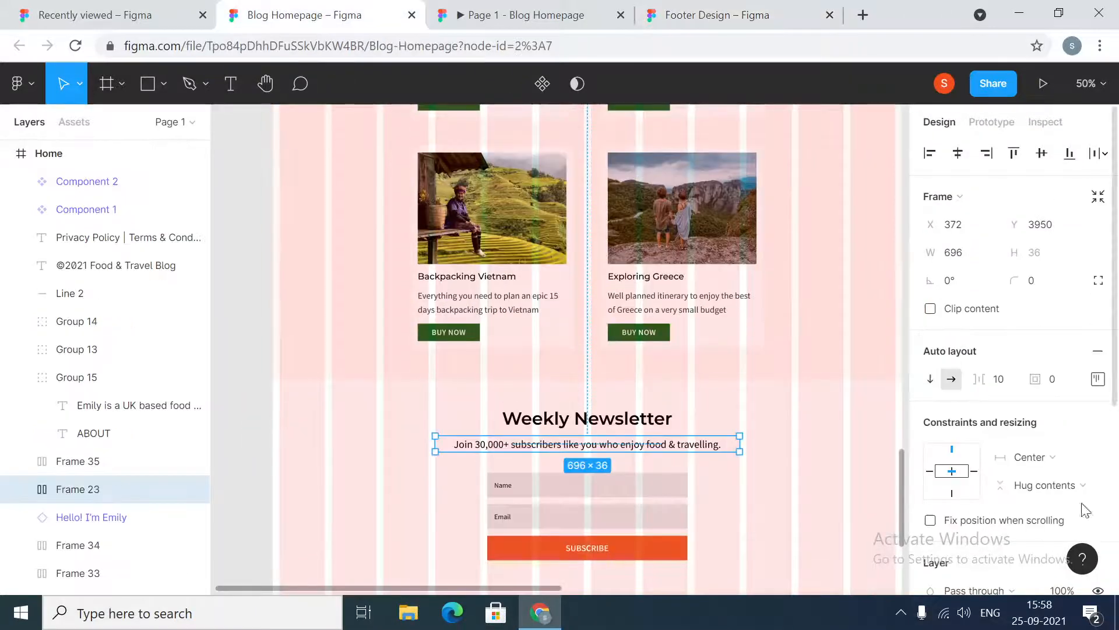
pyautogui.scroll(-4, 1026, 461)
pyautogui.scroll(2, 1035, 431)
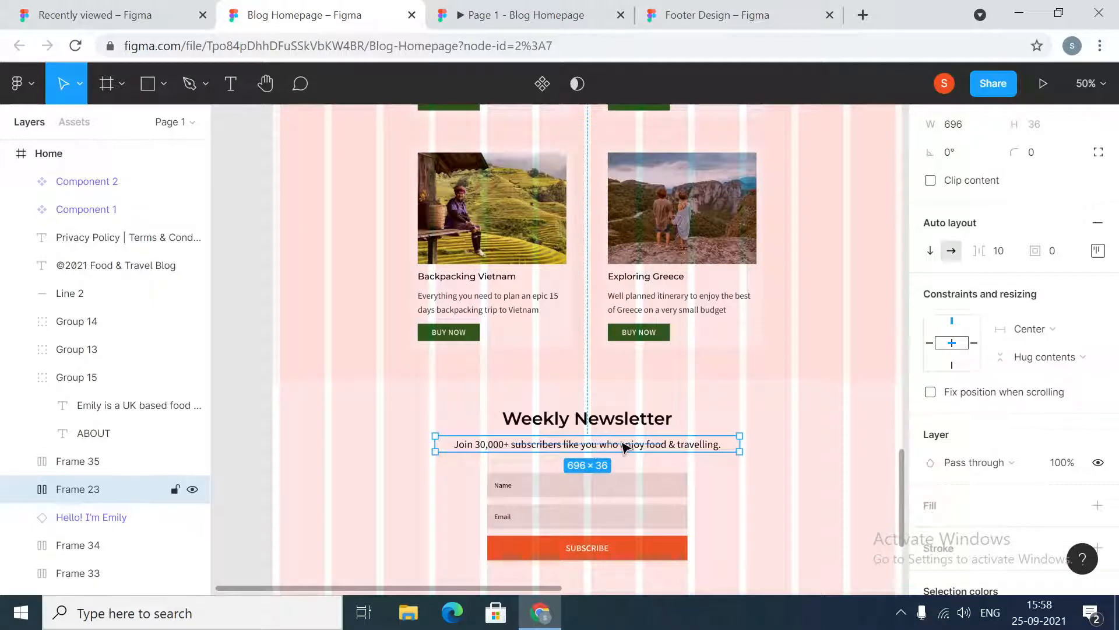
pyautogui.click(623, 446)
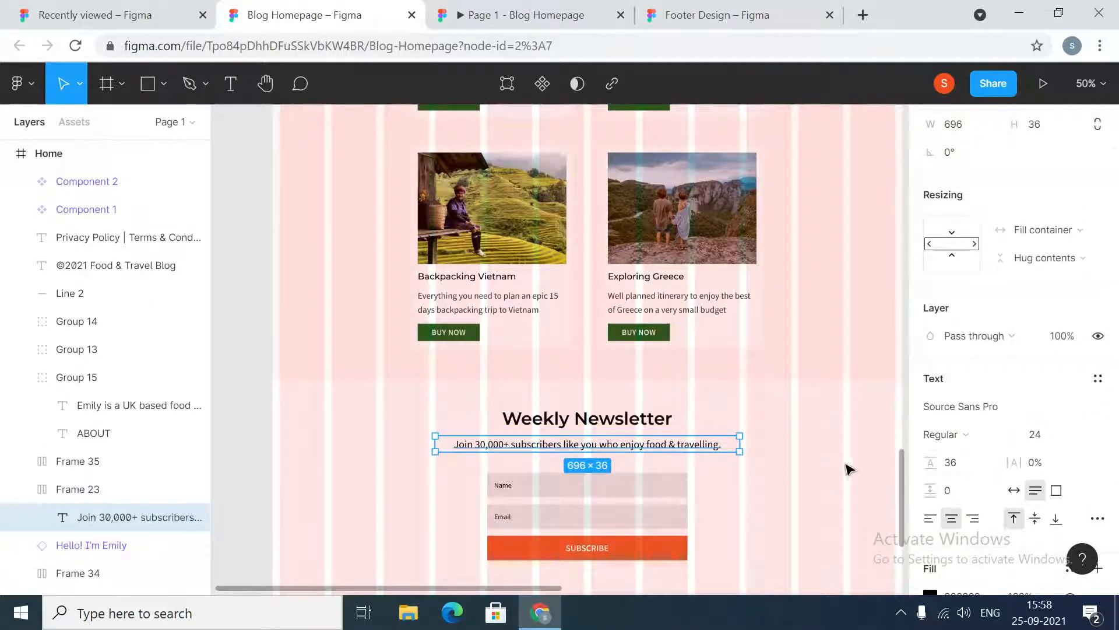
pyautogui.click(599, 424)
pyautogui.keyDown('shift'); pyautogui.click(645, 446); pyautogui.keyUp('shift')
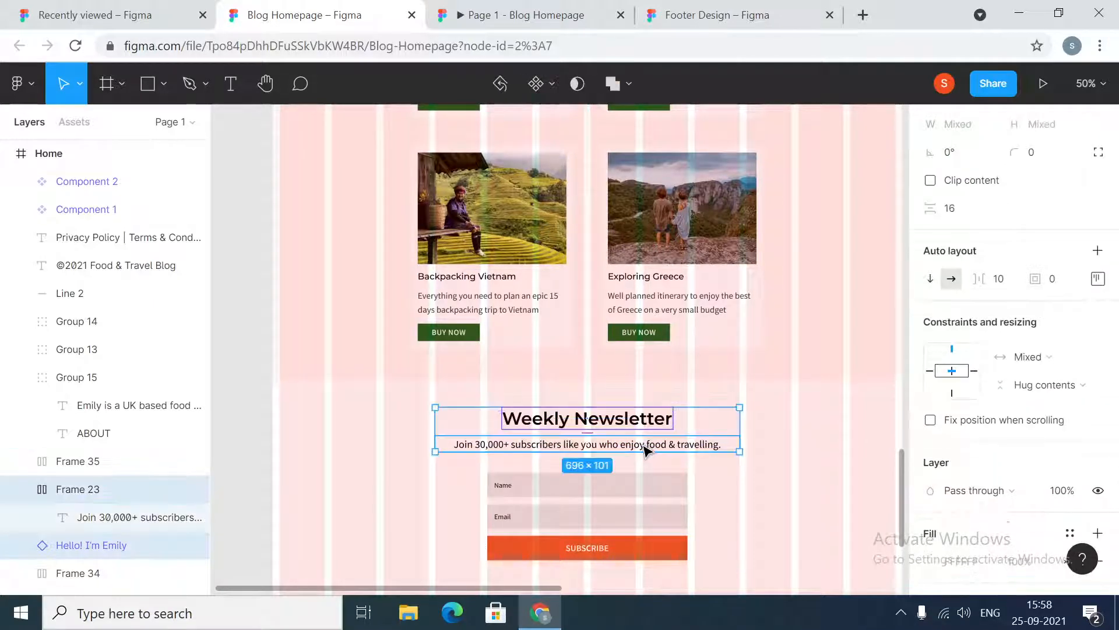
pyautogui.click(519, 14)
pyautogui.click(717, 15)
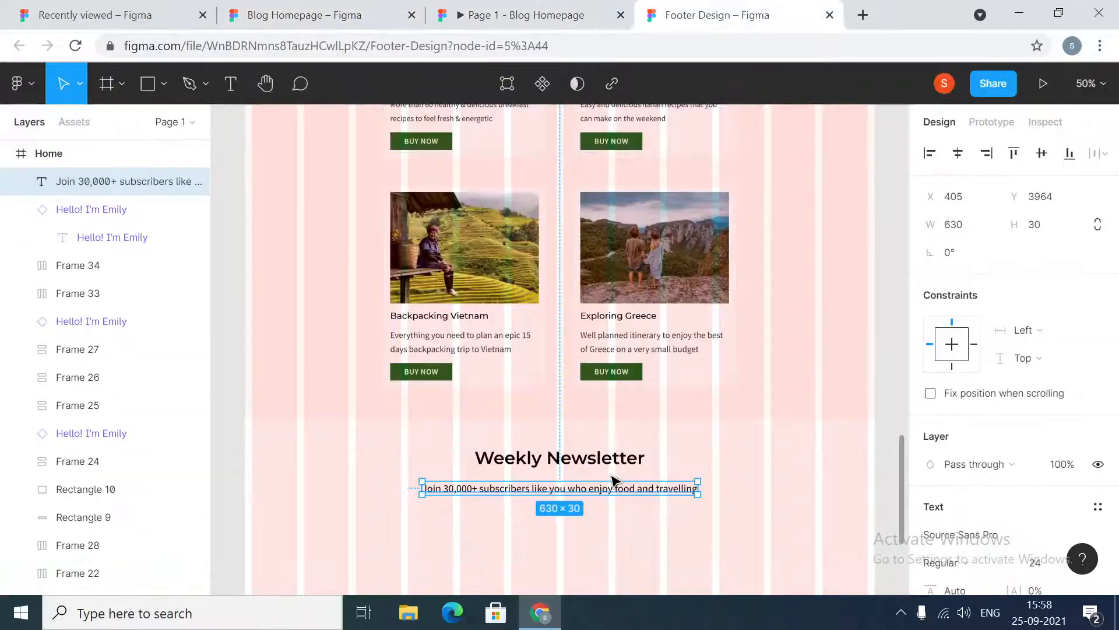
# Set the vertical spacing between the Weekly Newsletter heading and the subtitle to 16
pyautogui.click(620, 460)
pyautogui.keyDown('shift'); pyautogui.click(645, 489); pyautogui.keyUp('shift')
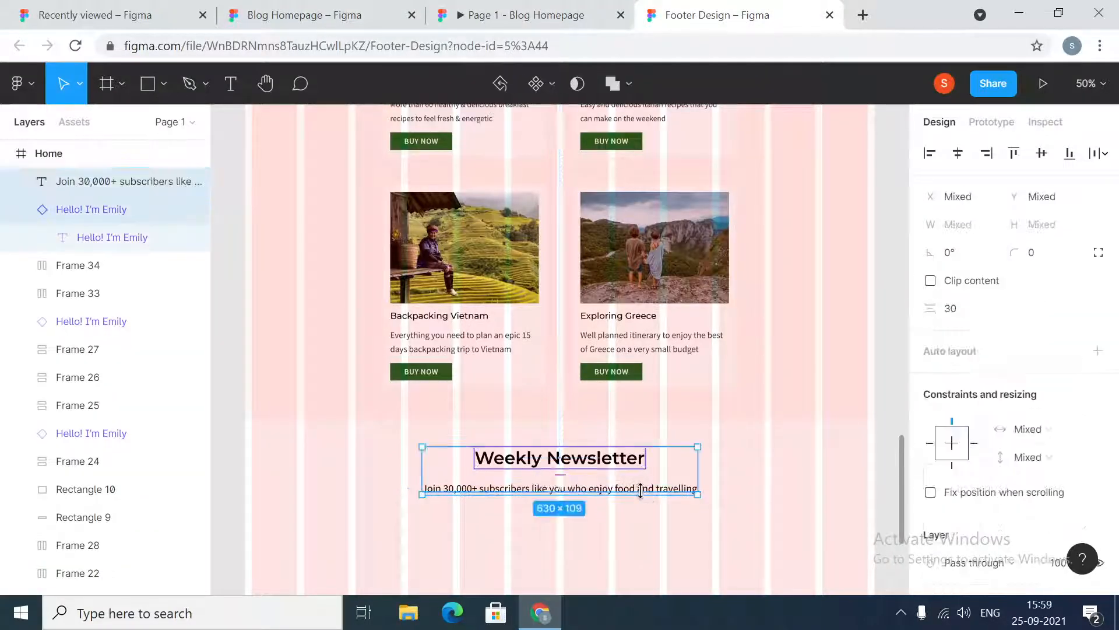
pyautogui.click(971, 313)
pyautogui.press('Return')
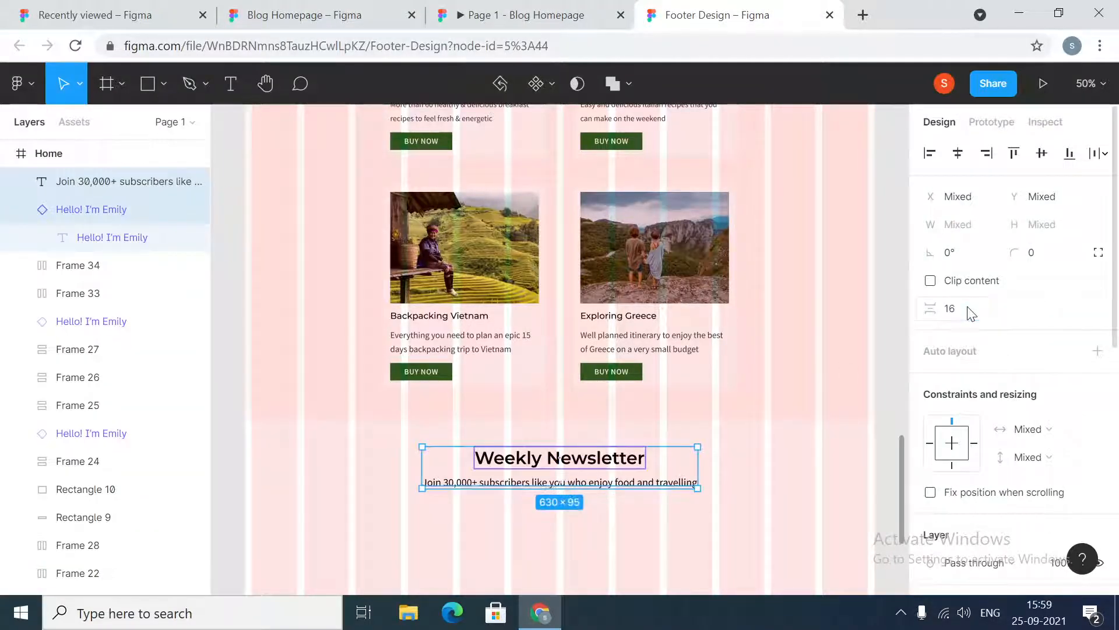
pyautogui.click(688, 528)
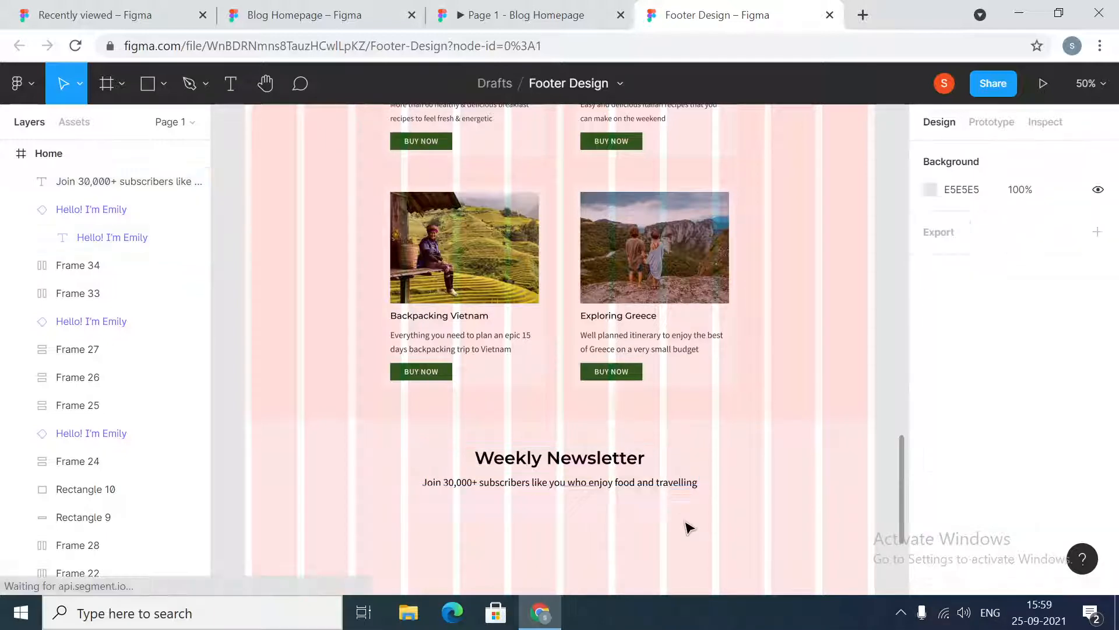
# Review the horizontal constraint of the Weekly Newsletter heading
pyautogui.click(657, 487)
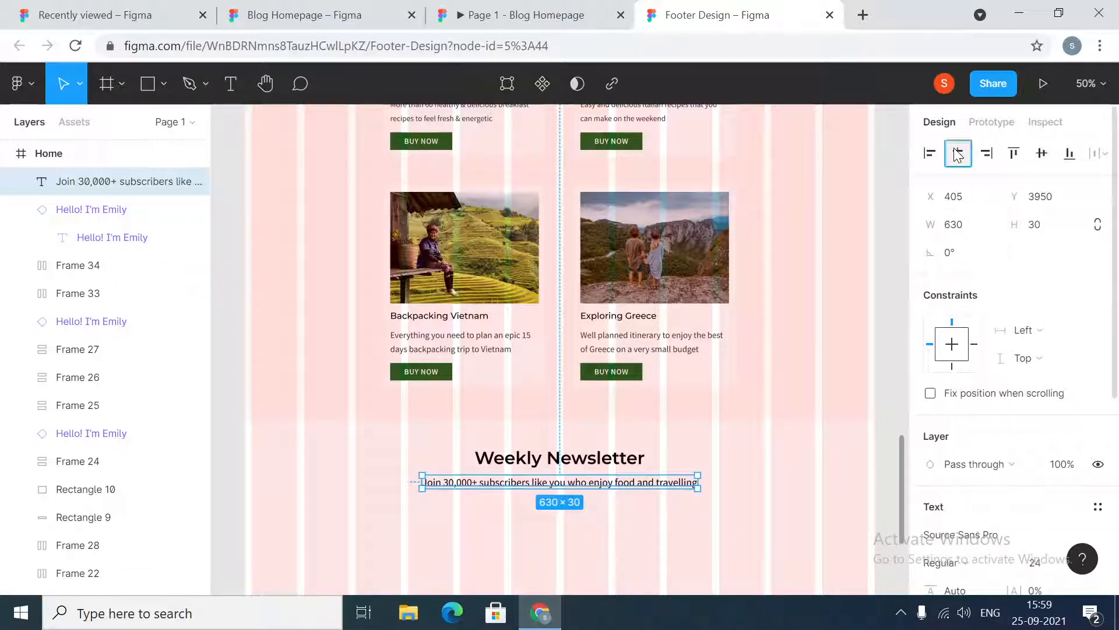
pyautogui.click(628, 460)
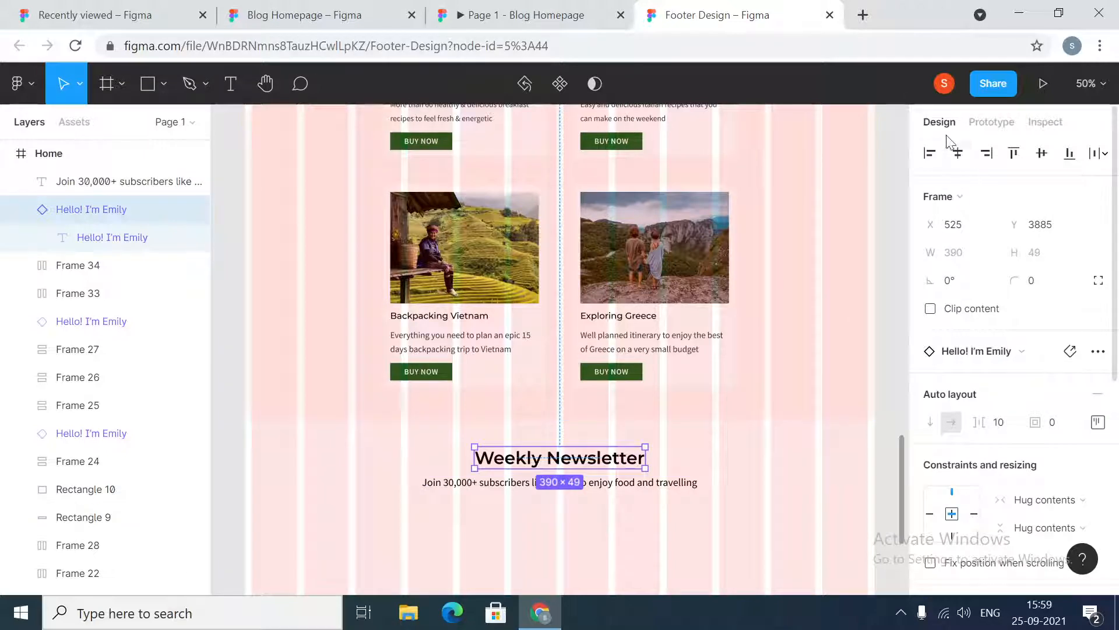
pyautogui.scroll(-3, 1021, 464)
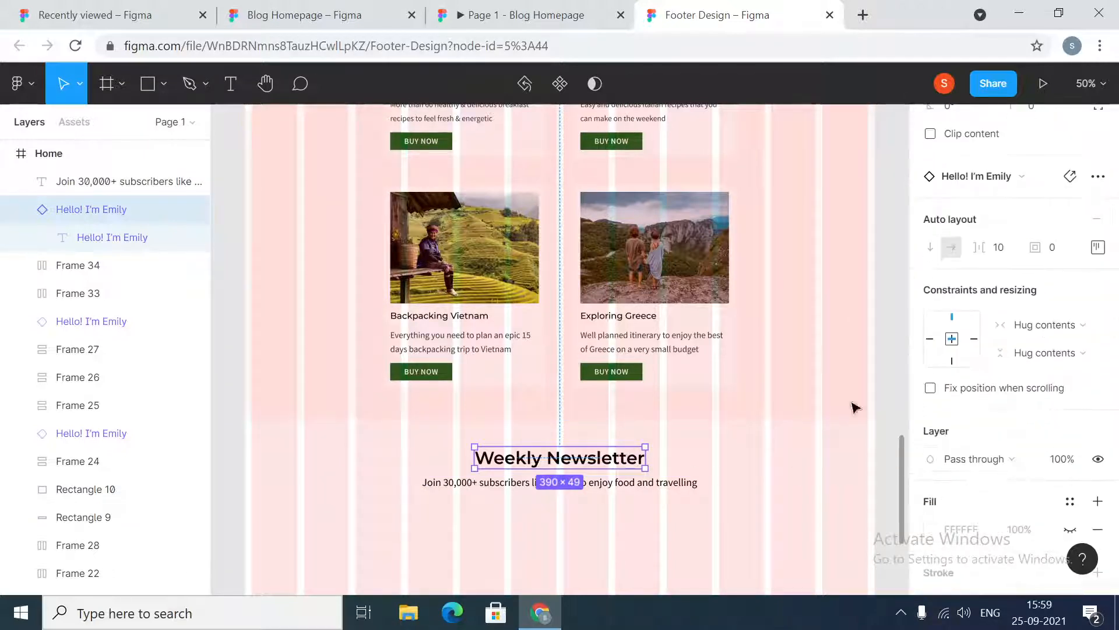
pyautogui.click(1065, 324)
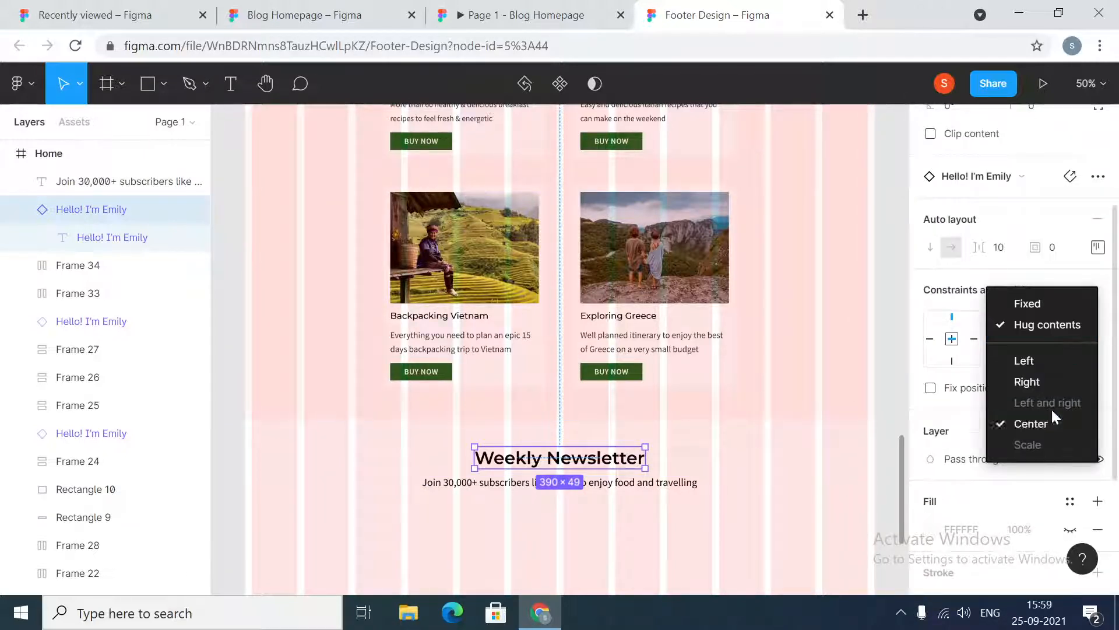
pyautogui.click(633, 486)
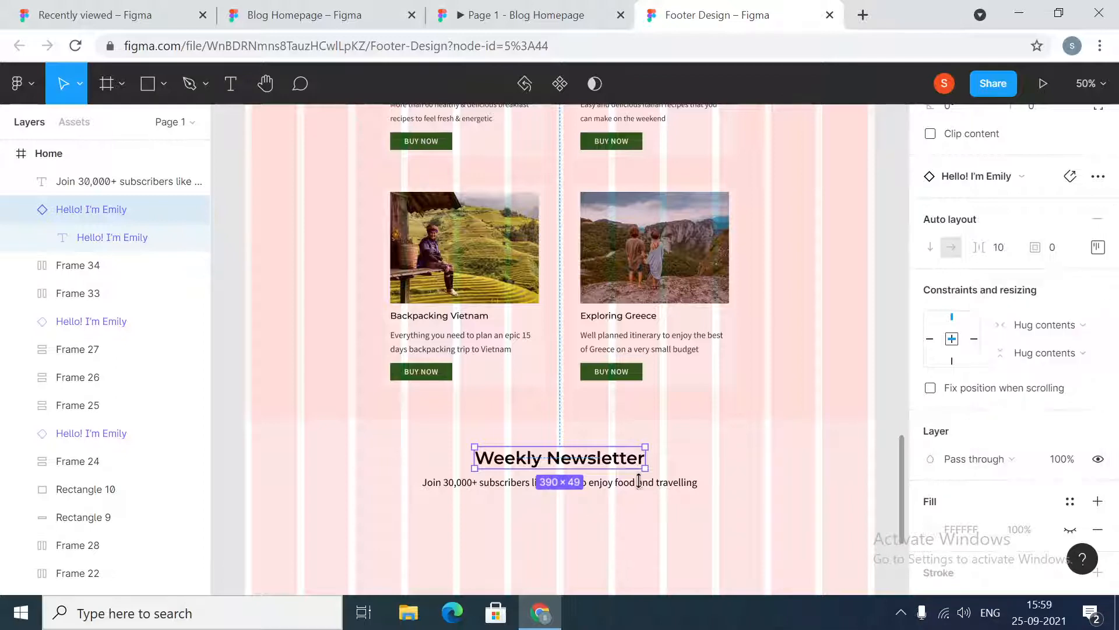
# Set the subtitle's horizontal constraint to Center
pyautogui.click(680, 481)
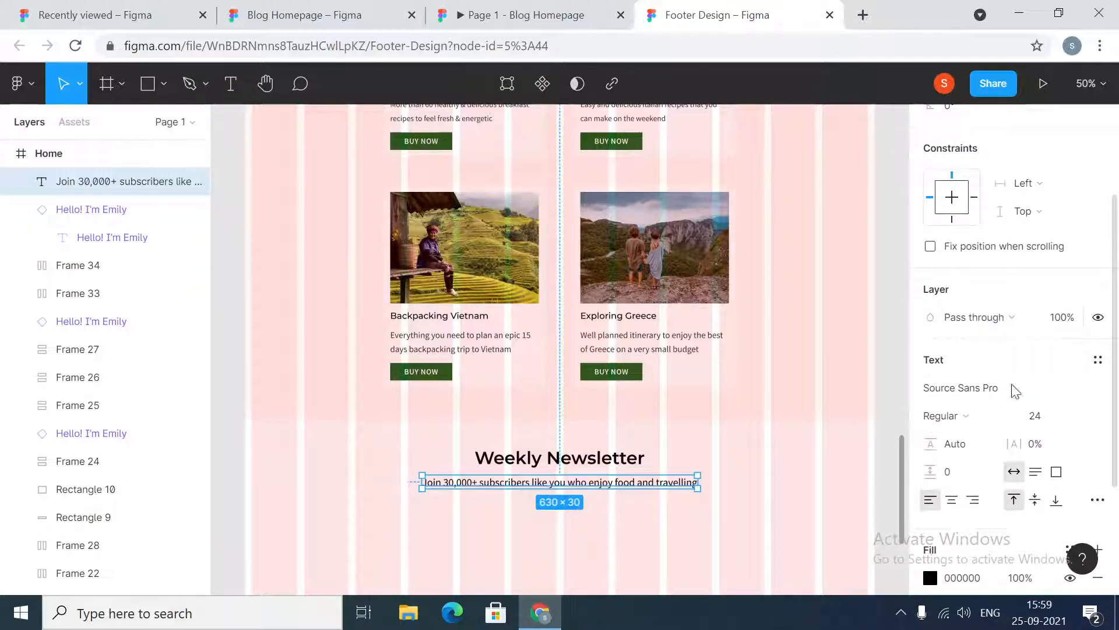
pyautogui.scroll(-2, 1010, 239)
pyautogui.scroll(4, 1010, 239)
pyautogui.click(1040, 330)
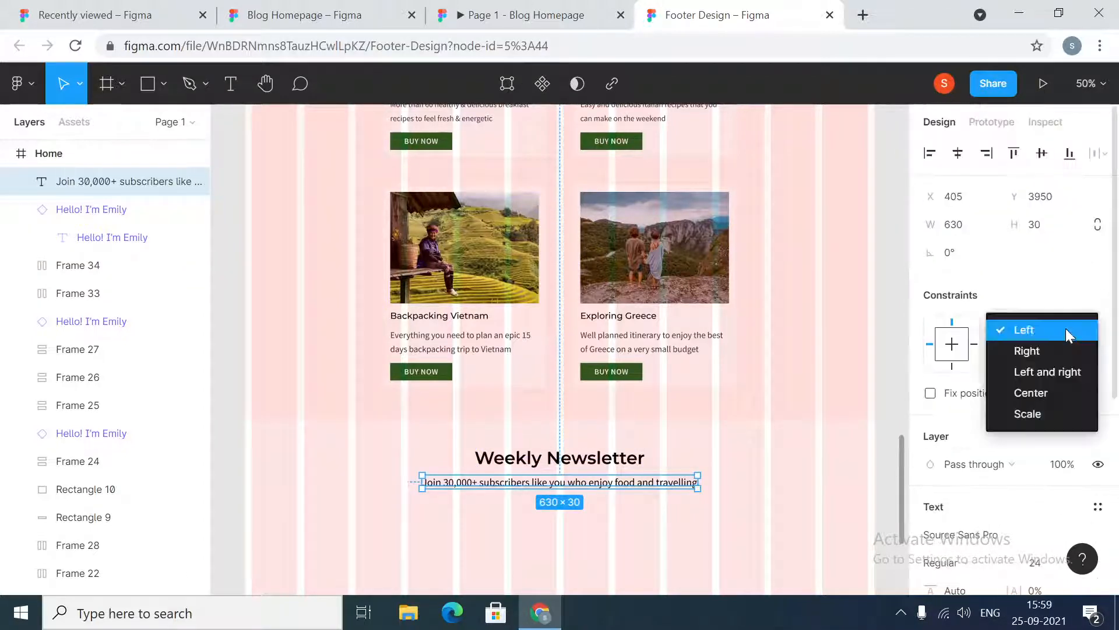
pyautogui.click(1056, 392)
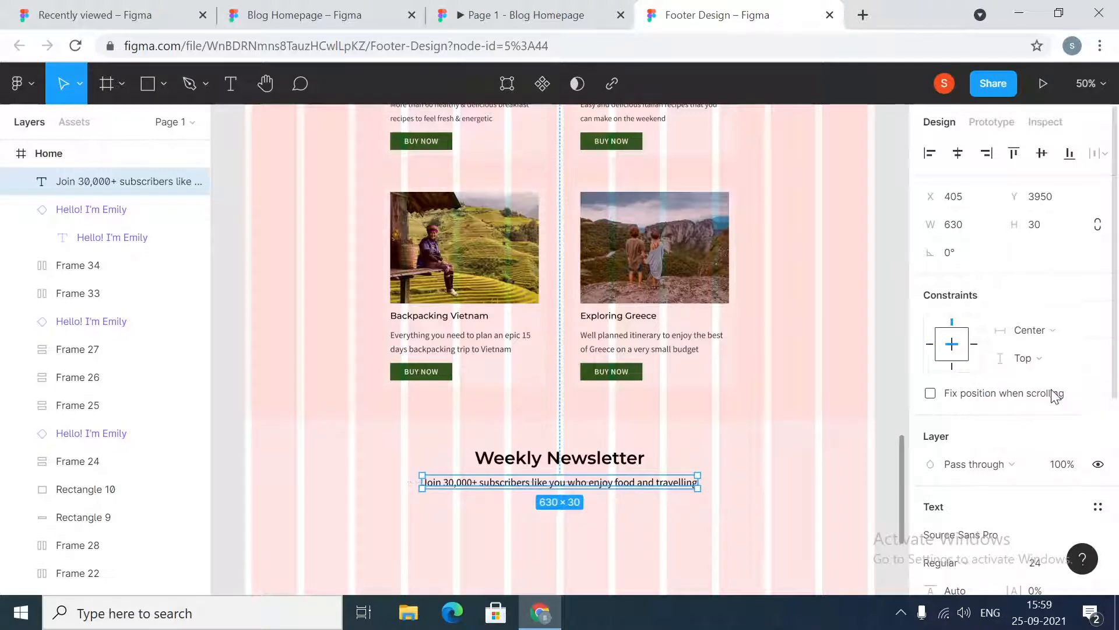
pyautogui.click(879, 484)
# Resize the Home frame's width to 1300 and back to 1440 to test the centered constraints
pyautogui.click(72, 151)
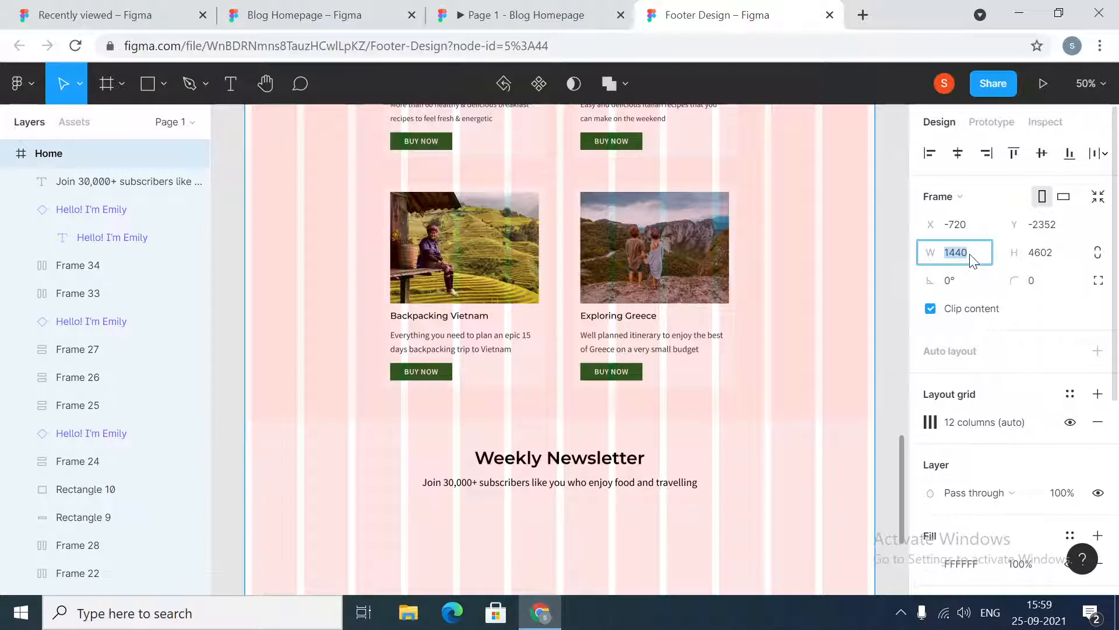
pyautogui.write('0')
pyautogui.press('Return')
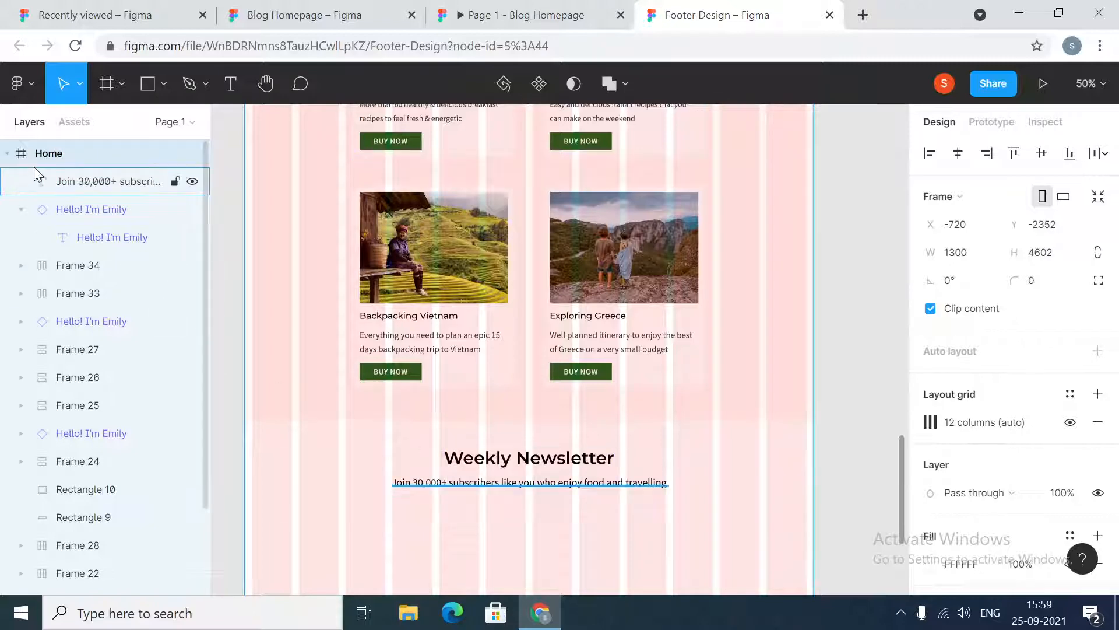
pyautogui.click(950, 260)
pyautogui.write('1440')
pyautogui.press('Return')
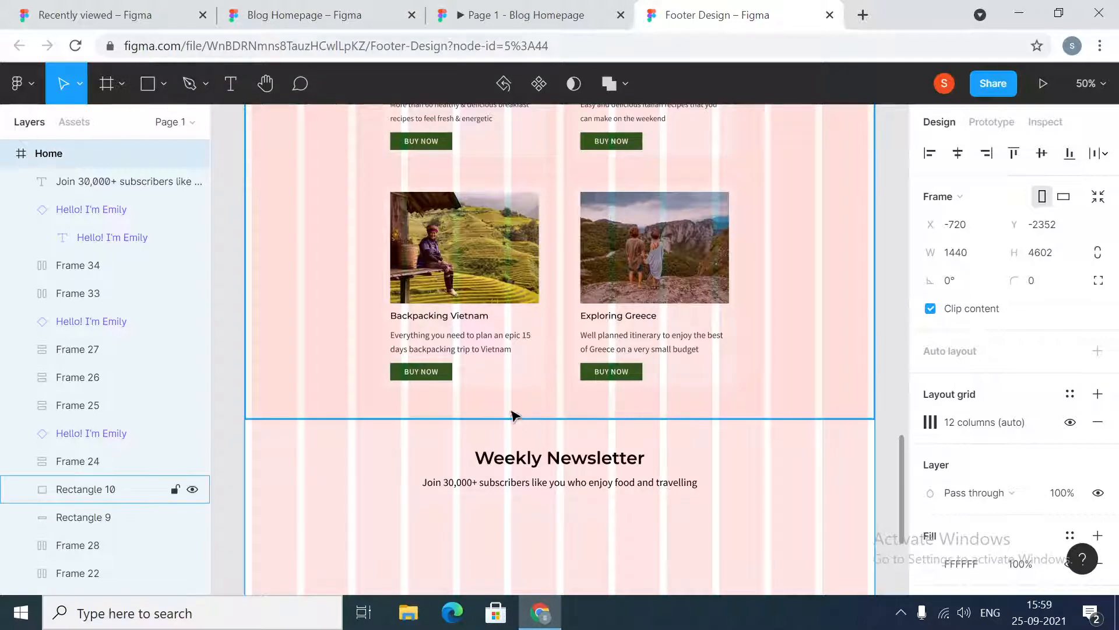
pyautogui.scroll(6, 614, 218)
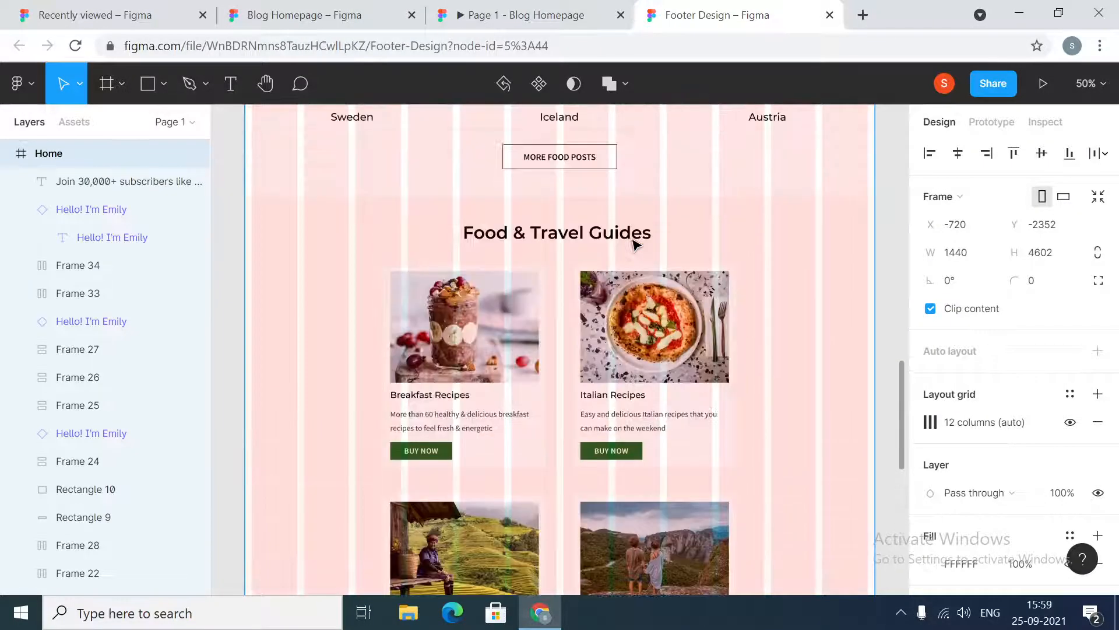
pyautogui.scroll(7, 633, 242)
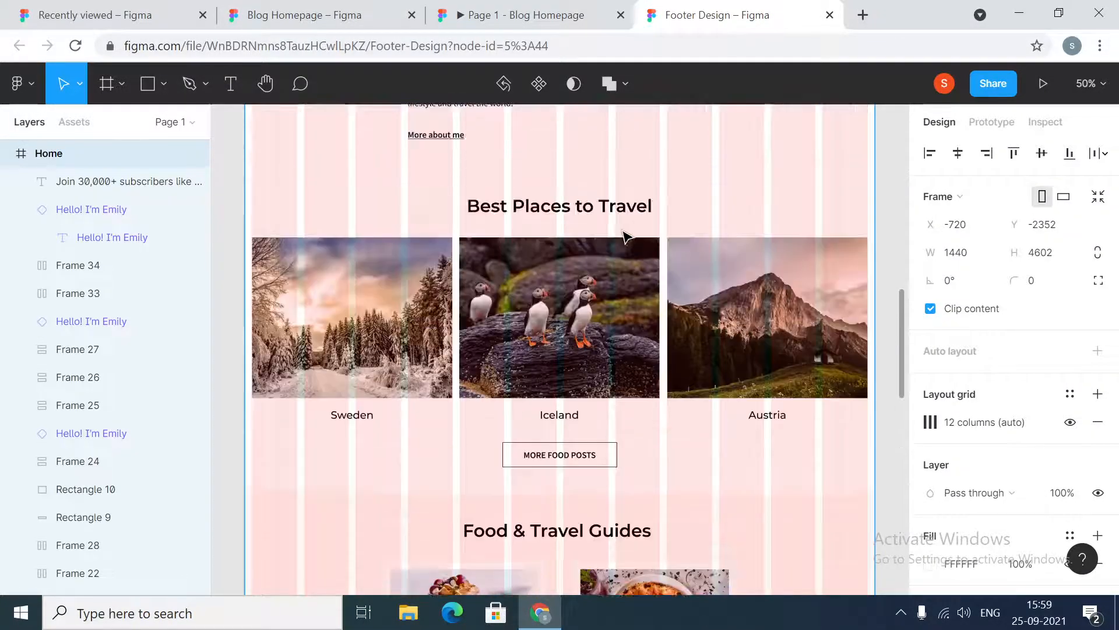
# Draw a rectangle about 458 × 56 below the Weekly Newsletter subtitle
pyautogui.scroll(8, 626, 237)
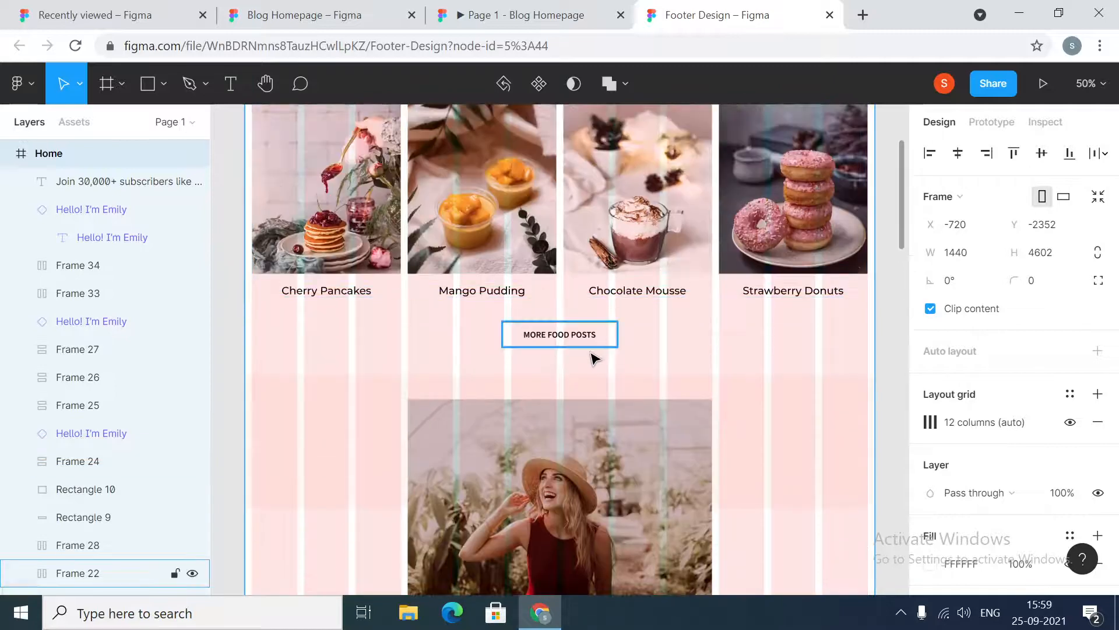
pyautogui.click(594, 338)
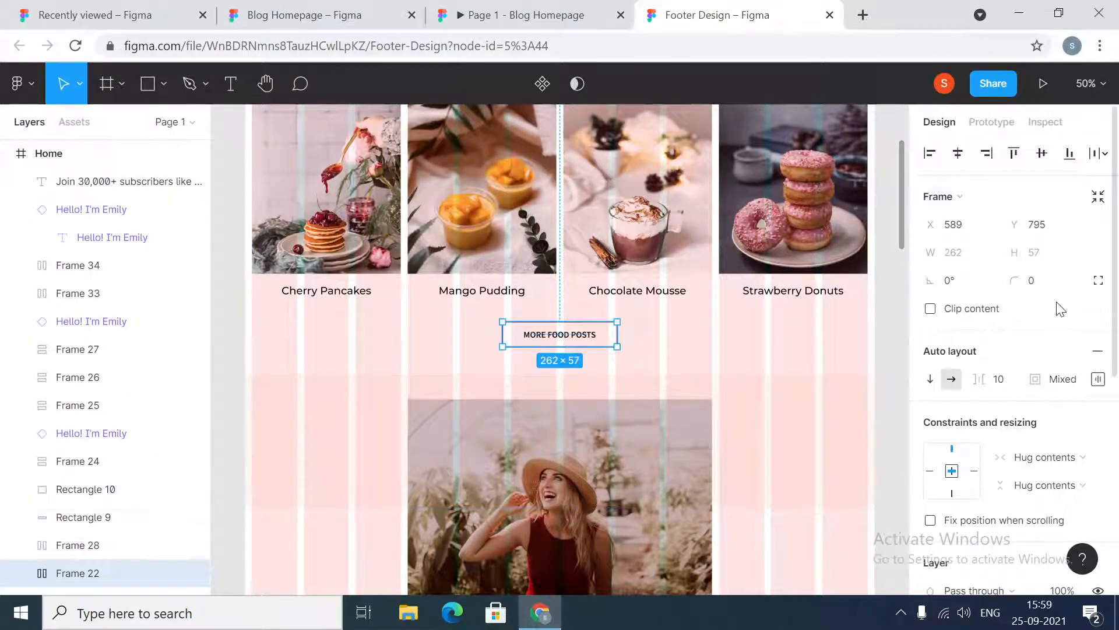
pyautogui.scroll(-6, 1003, 278)
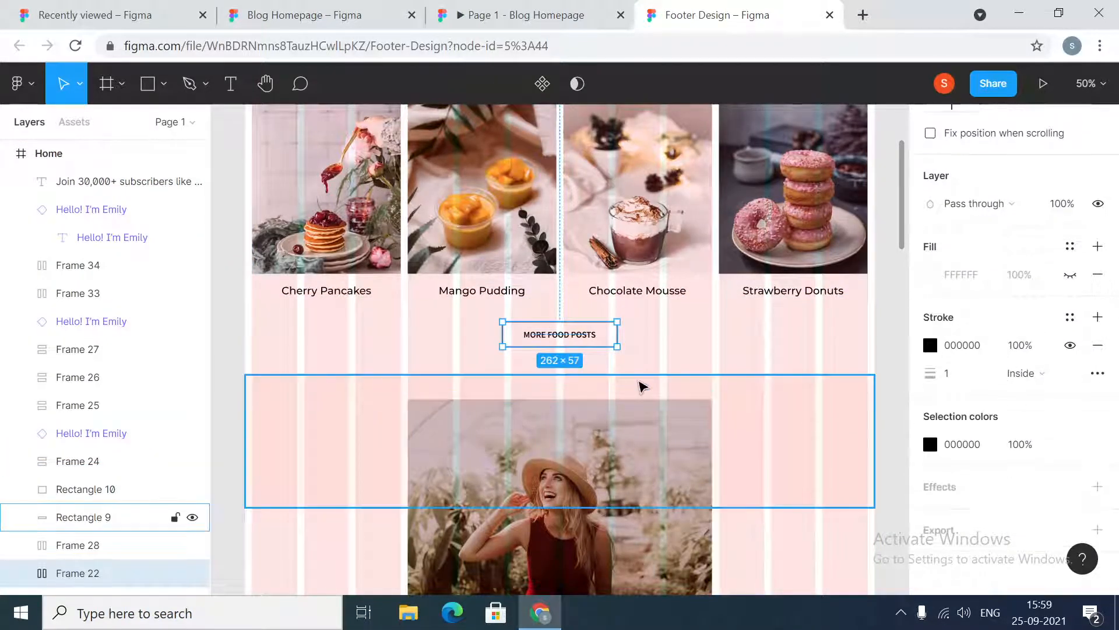
pyautogui.scroll(-3, 642, 387)
pyautogui.scroll(-10, 642, 387)
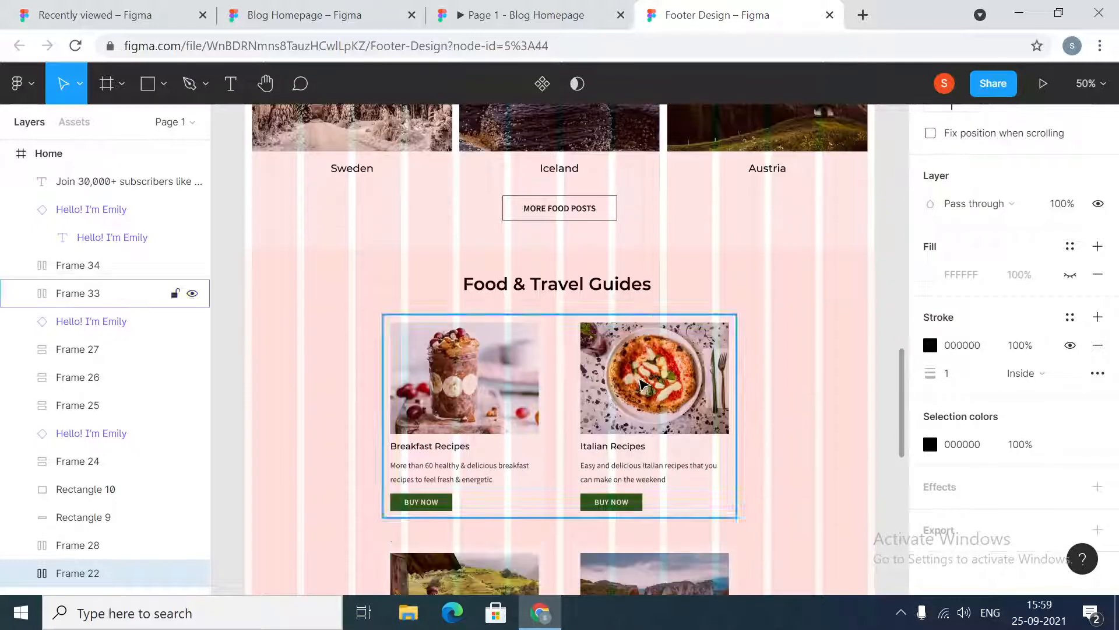
pyautogui.scroll(-10, 772, 349)
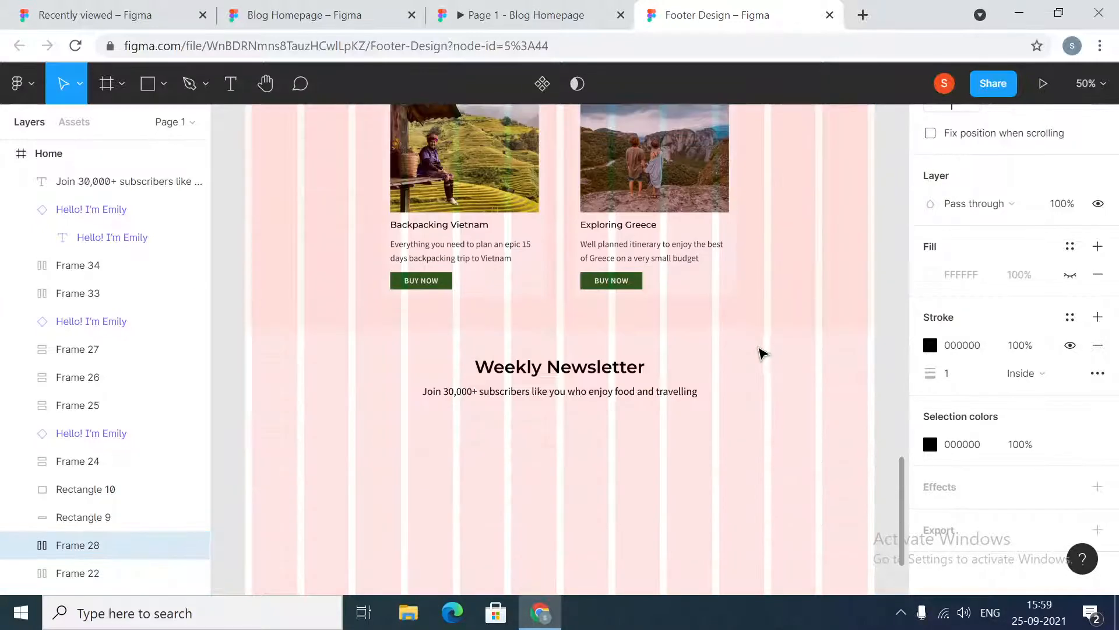
pyautogui.press('Escape')
pyautogui.click(147, 85)
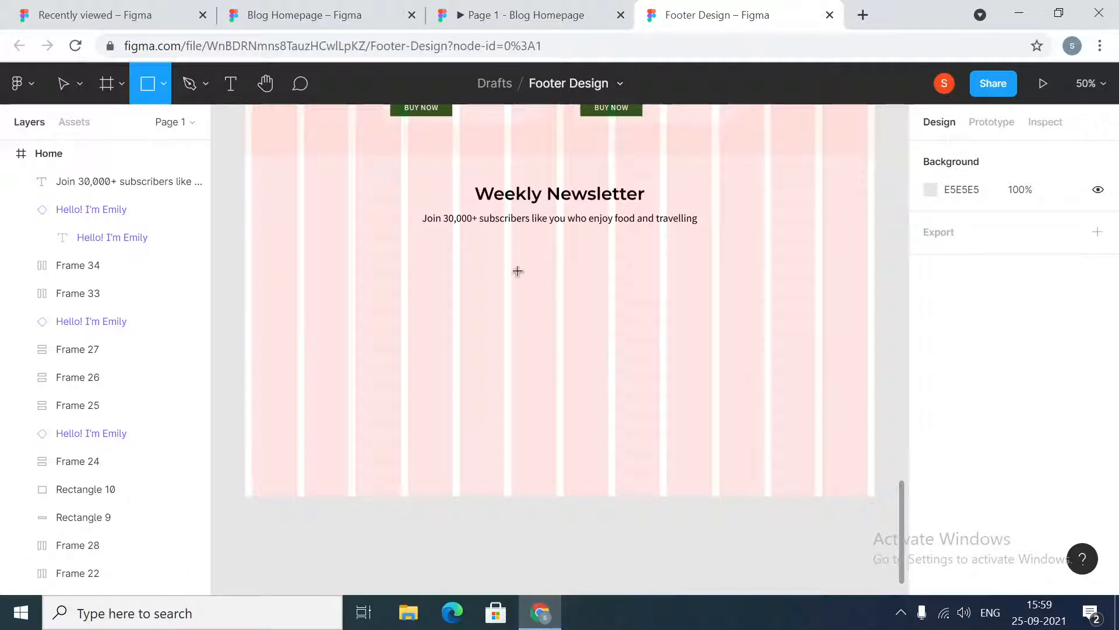
pyautogui.moveTo(460, 268); pyautogui.dragTo(663, 292)
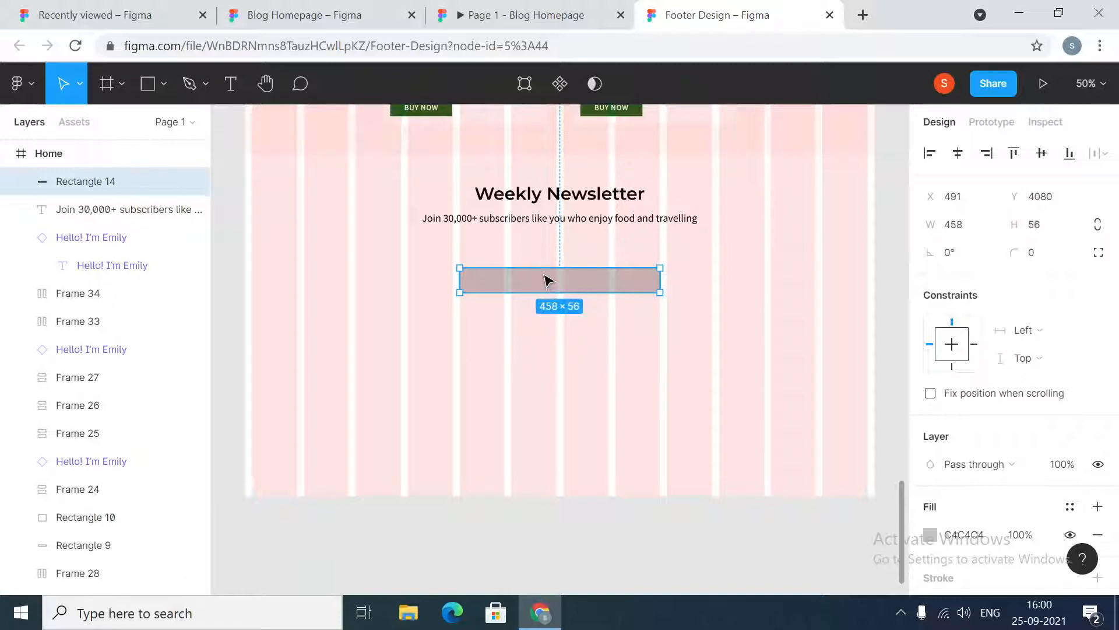
# Nudge the rectangle up slightly and duplicate it into three stacked rectangles
pyautogui.moveTo(548, 280); pyautogui.dragTo(548, 271)
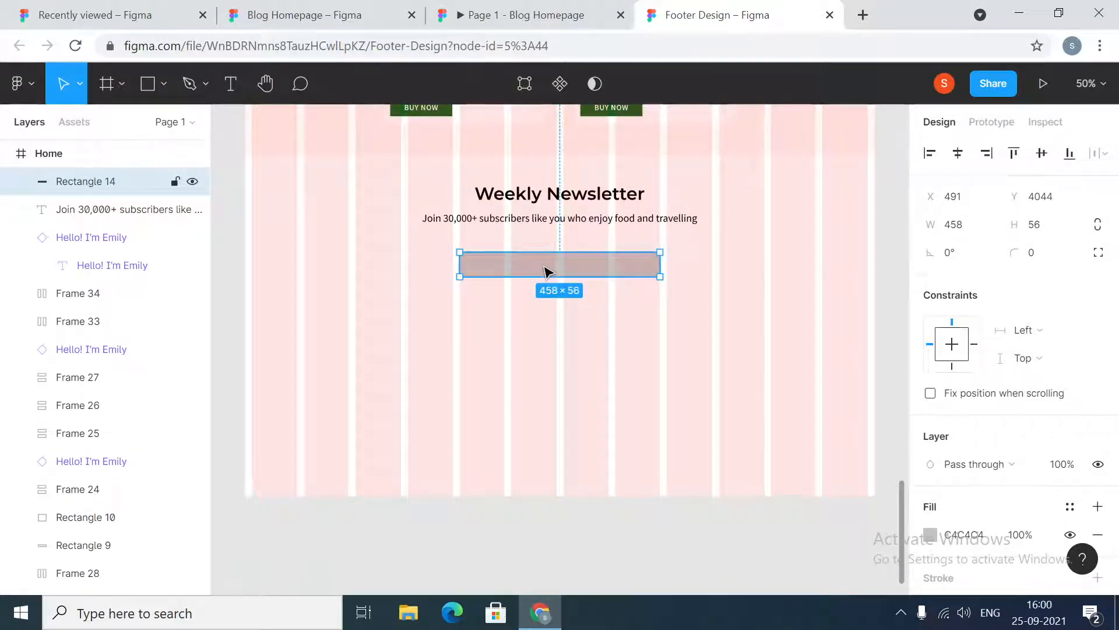
pyautogui.keyDown('alt'); pyautogui.moveTo(548, 271); pyautogui.dragTo(545, 335); pyautogui.keyUp('alt')
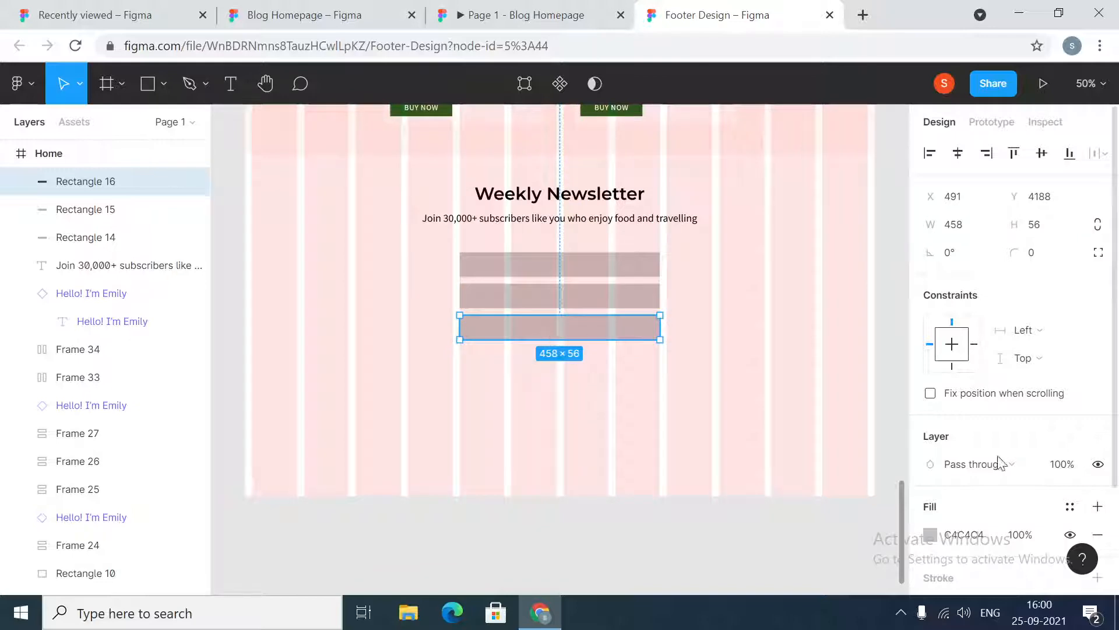
# Fill the bottom rectangle with the orange document color EB5E28
pyautogui.click(931, 535)
pyautogui.click(888, 511)
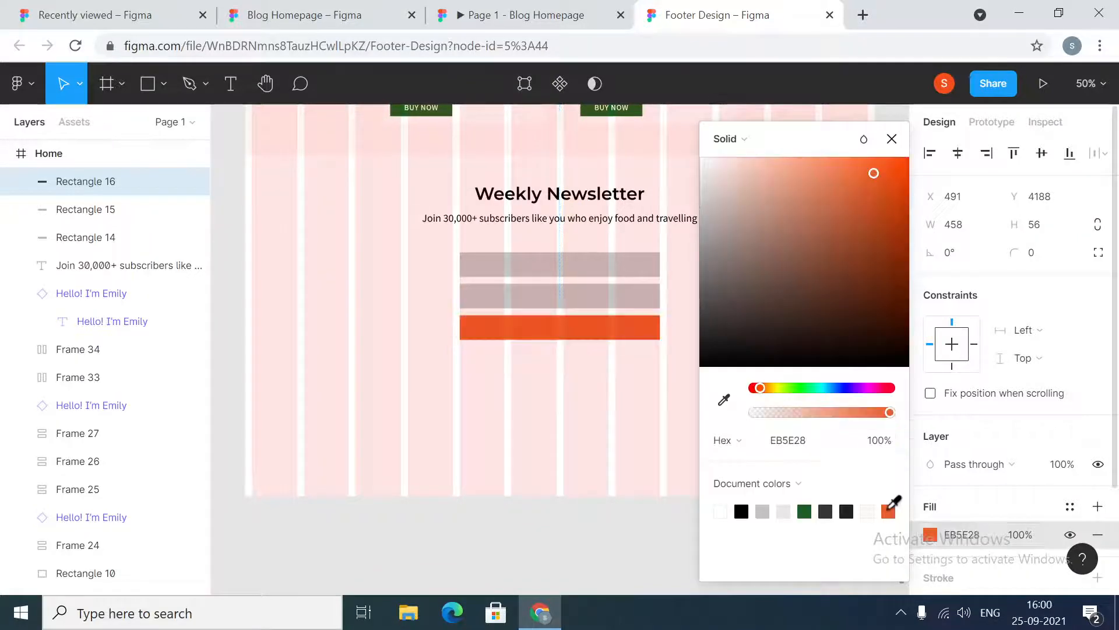
pyautogui.click(891, 140)
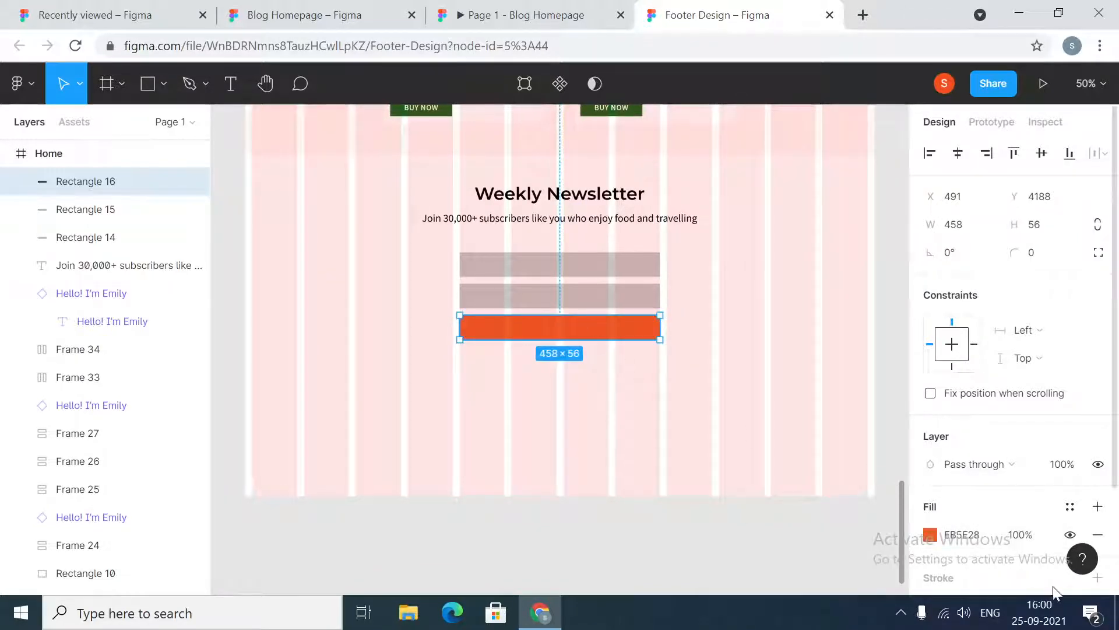
# Examine the spacing between the subtitle and the form fields in the Blog Homepage reference
pyautogui.scroll(-3, 967, 527)
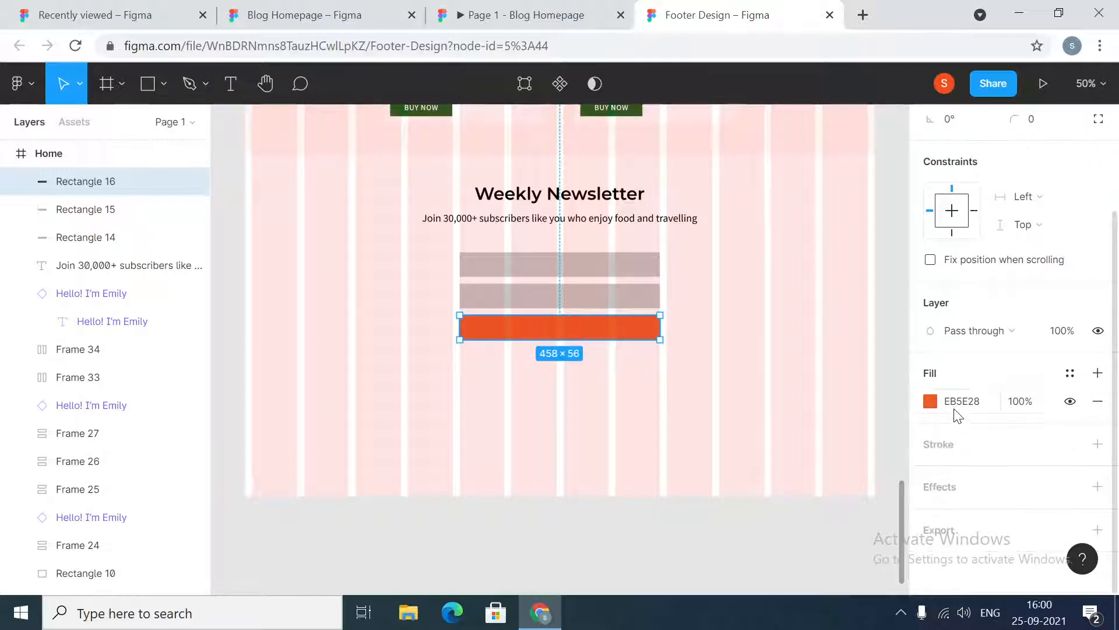
pyautogui.click(640, 379)
pyautogui.click(327, 15)
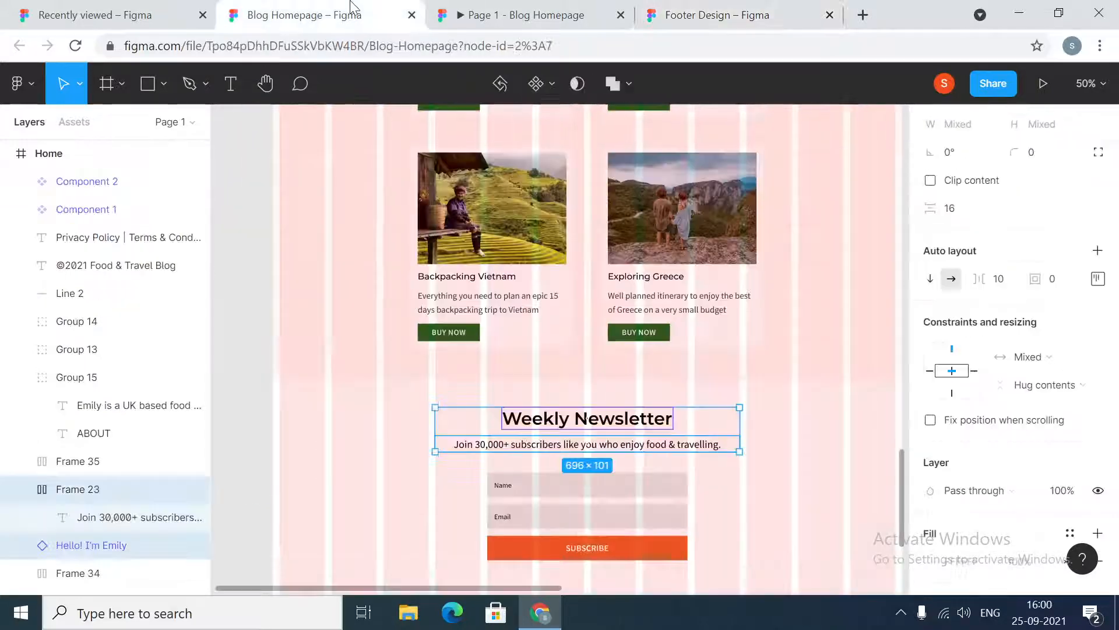
pyautogui.click(559, 448)
pyautogui.keyDown('shift'); pyautogui.click(553, 485); pyautogui.keyUp('shift')
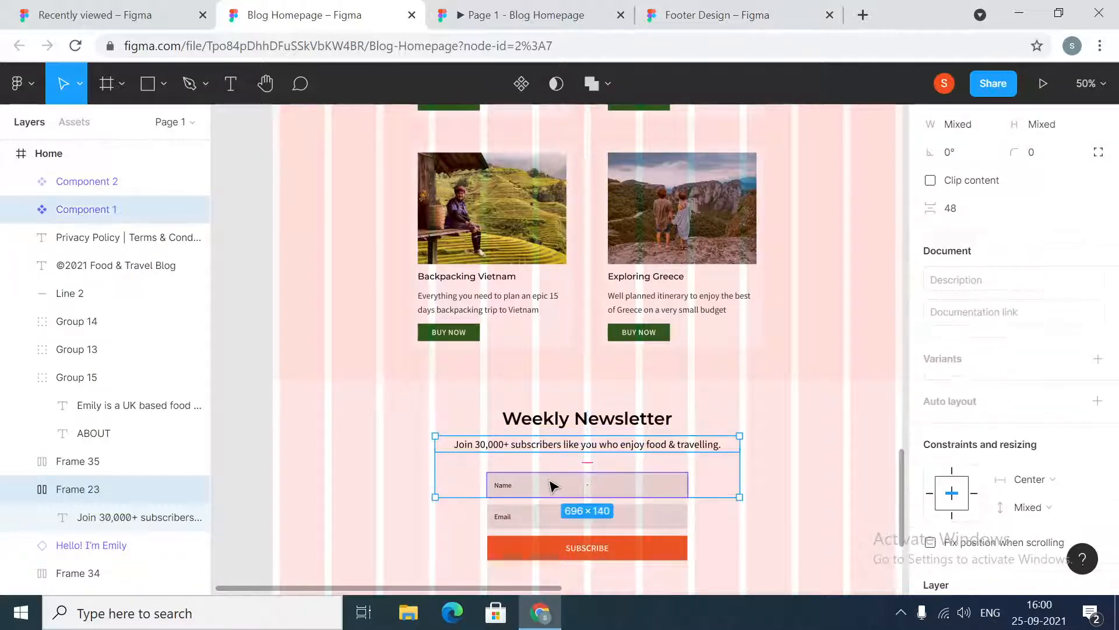
pyautogui.click(513, 15)
pyautogui.click(717, 15)
# Set the vertical spacing between the subtitle and the top rectangle to 48
pyautogui.click(563, 221)
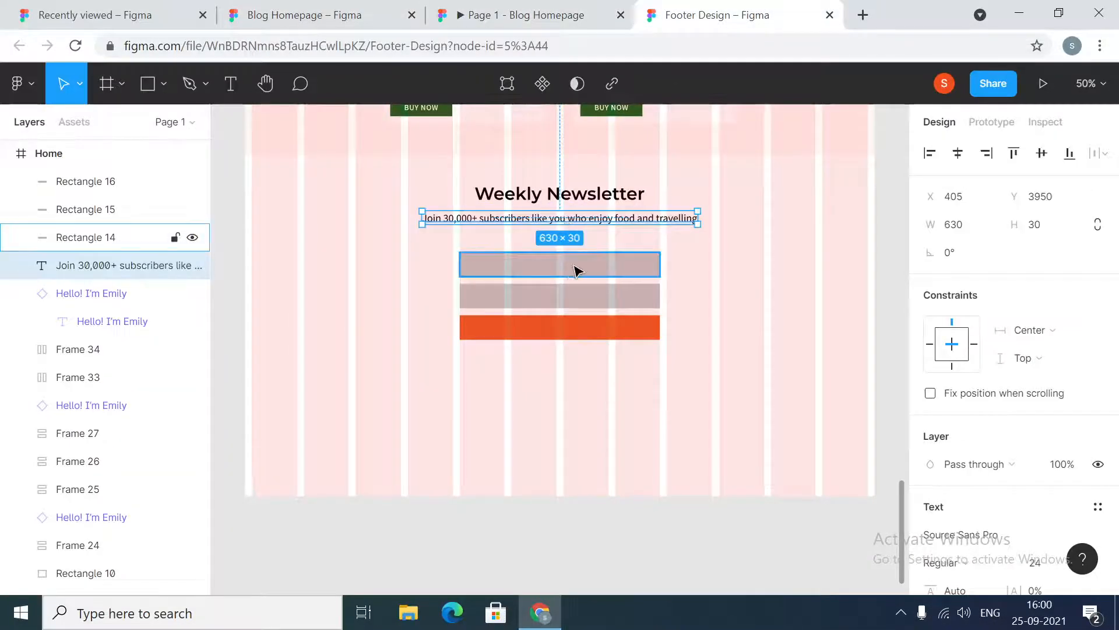
pyautogui.keyDown('shift'); pyautogui.click(571, 268); pyautogui.keyUp('shift')
pyautogui.click(966, 280)
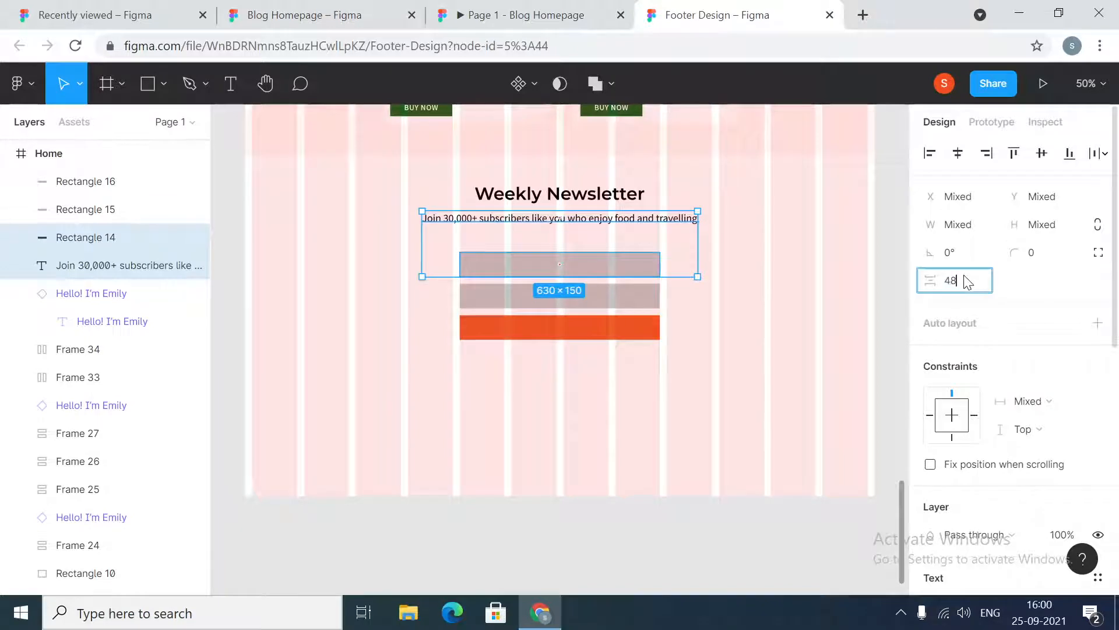
pyautogui.press('Return')
# Tidy up the three rectangles and set the vertical spacing between them to 16
pyautogui.click(644, 265)
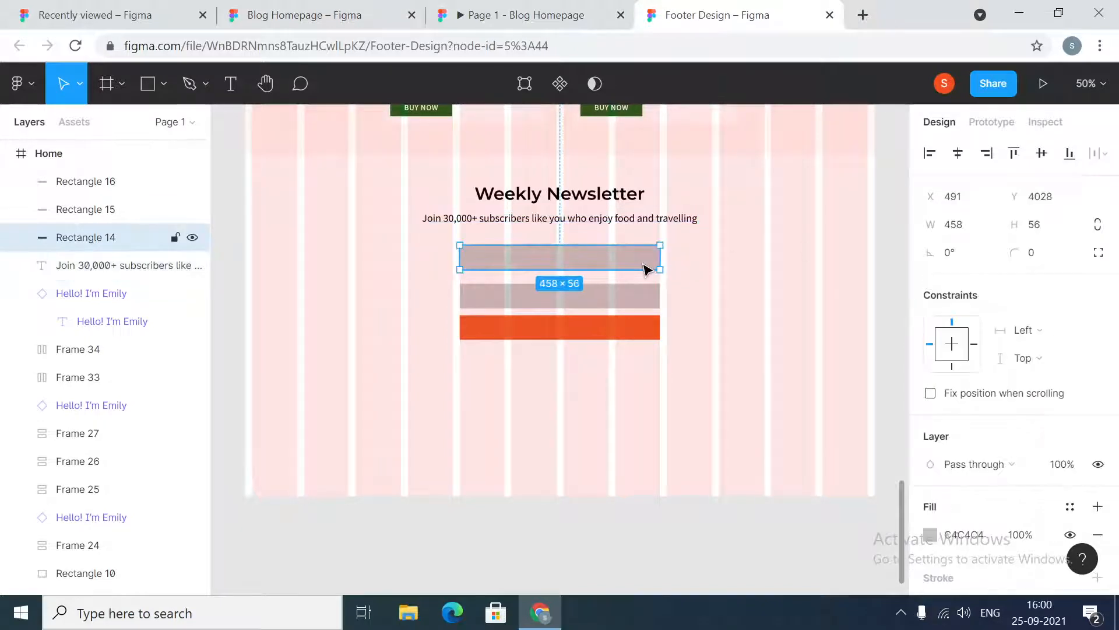
pyautogui.keyDown('shift'); pyautogui.click(649, 297); pyautogui.keyUp('shift')
pyautogui.keyDown('shift'); pyautogui.click(641, 335); pyautogui.keyUp('shift')
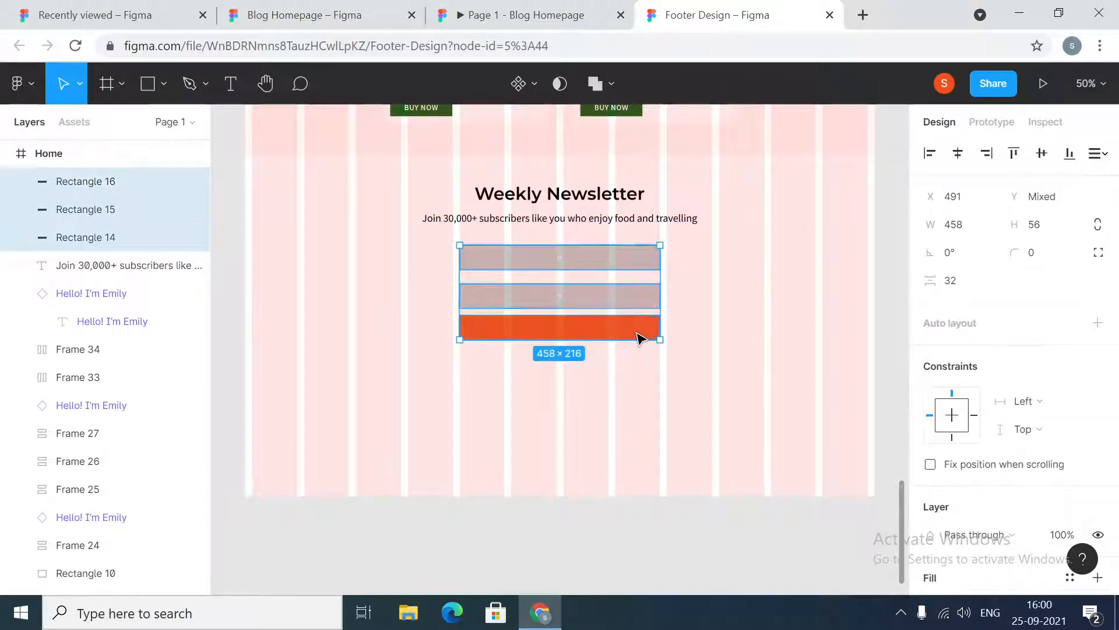
pyautogui.click(1111, 156)
pyautogui.click(957, 212)
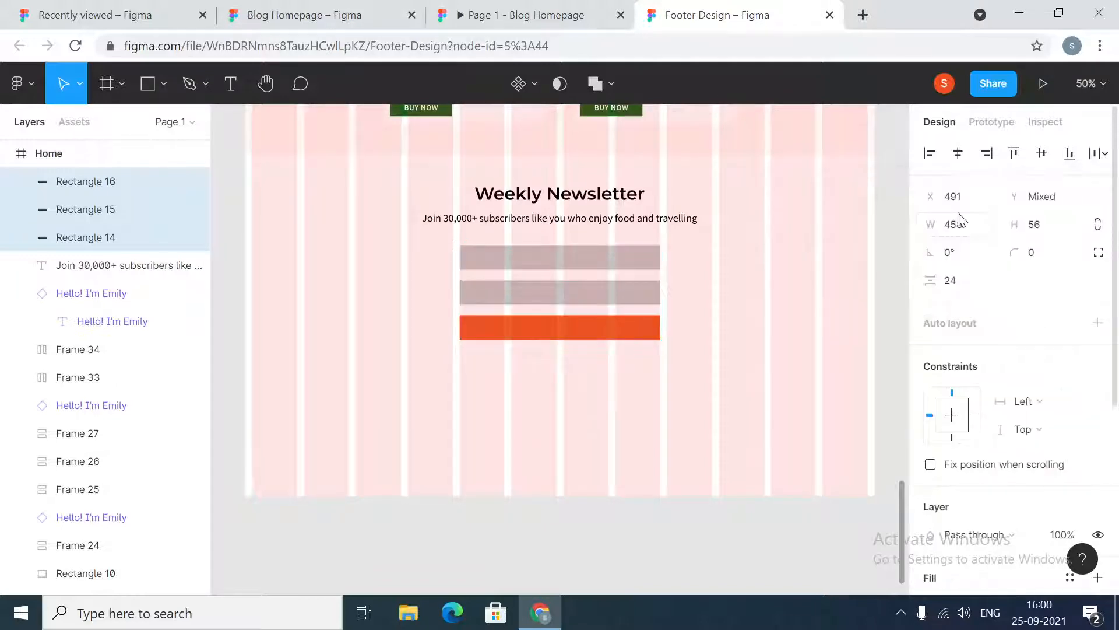
pyautogui.click(957, 276)
pyautogui.write('16')
pyautogui.press('Return')
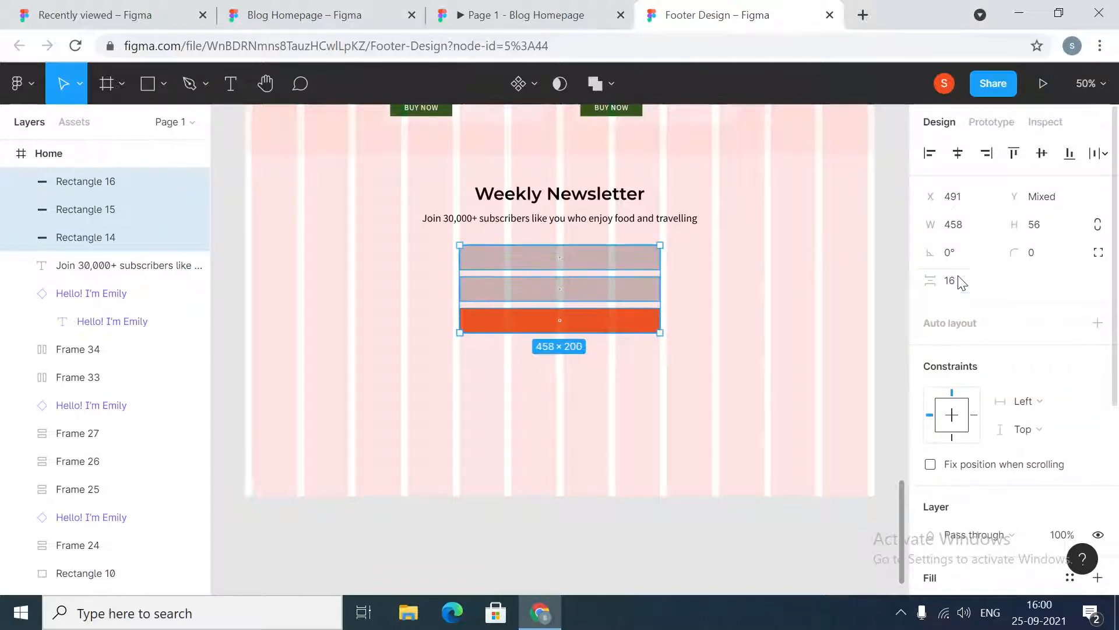
# Add a text layer reading Name to the left of the rectangles
pyautogui.click(767, 399)
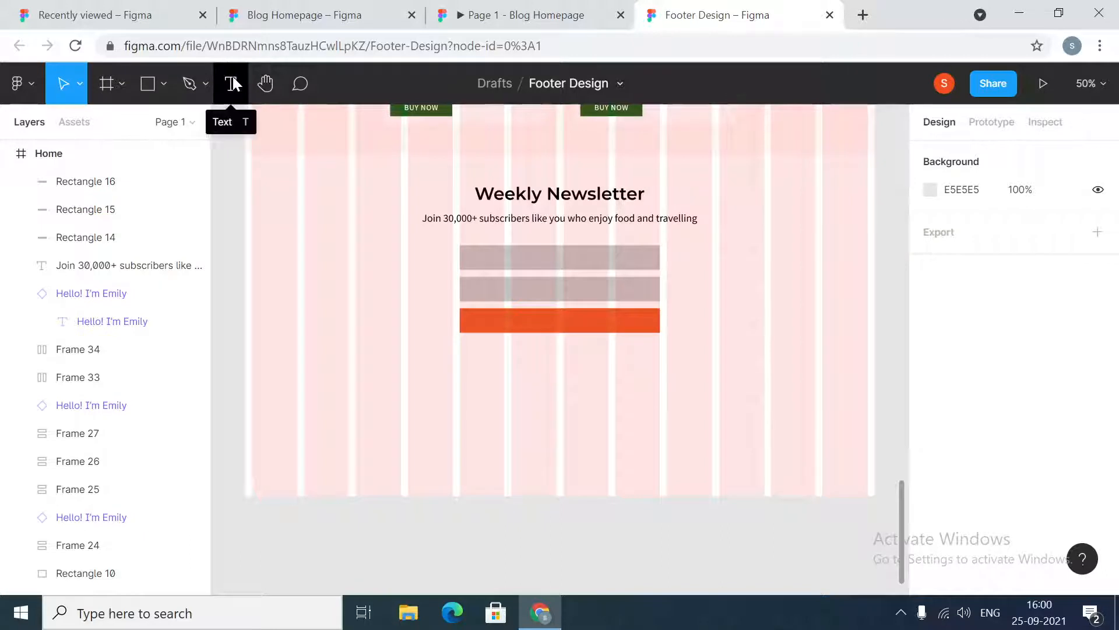
pyautogui.click(234, 84)
pyautogui.click(369, 317)
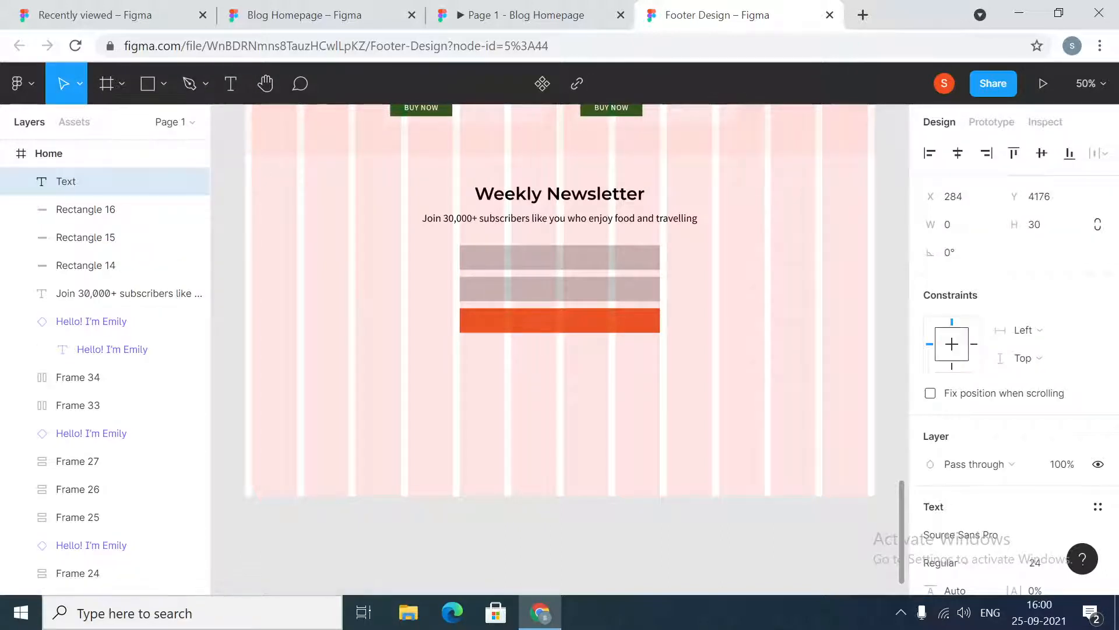
pyautogui.write('name')
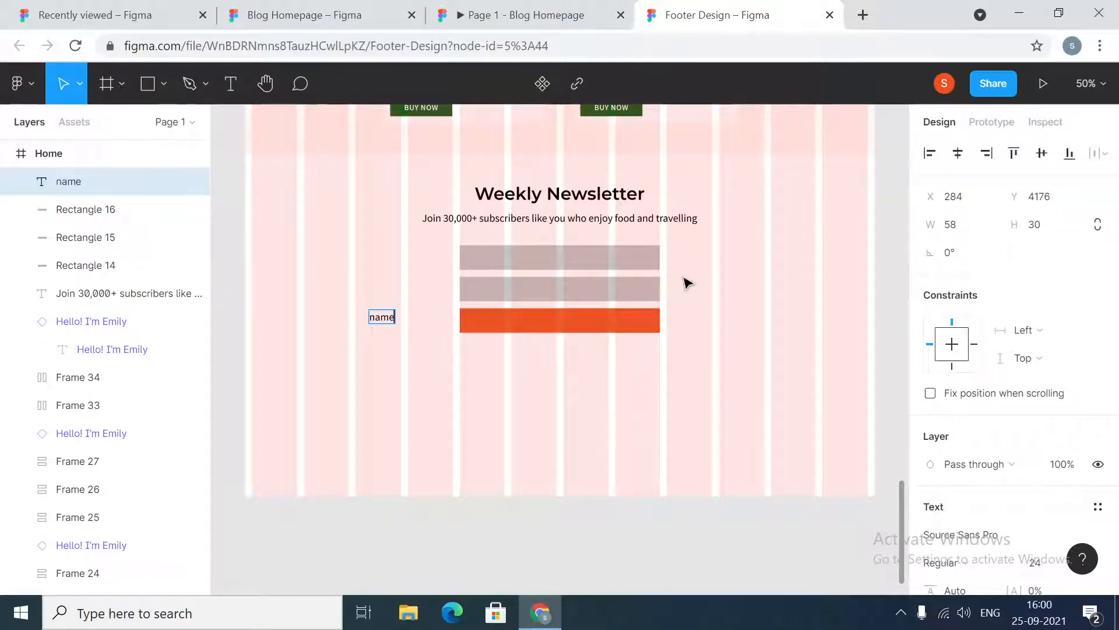
pyautogui.press('BackSpace')
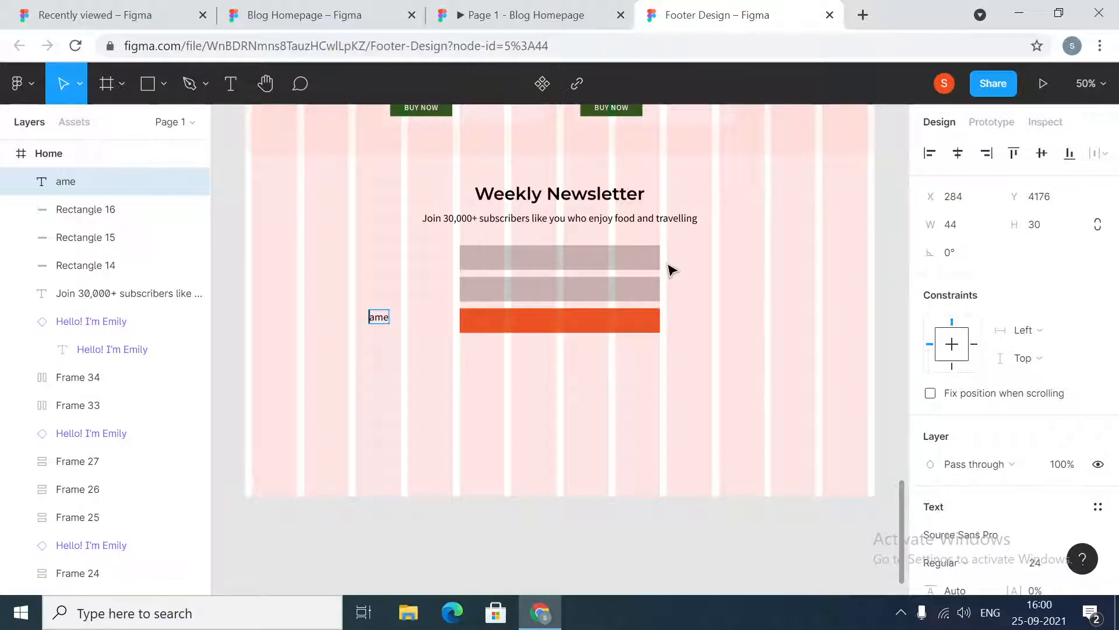
pyautogui.write('N')
pyautogui.press('Escape')
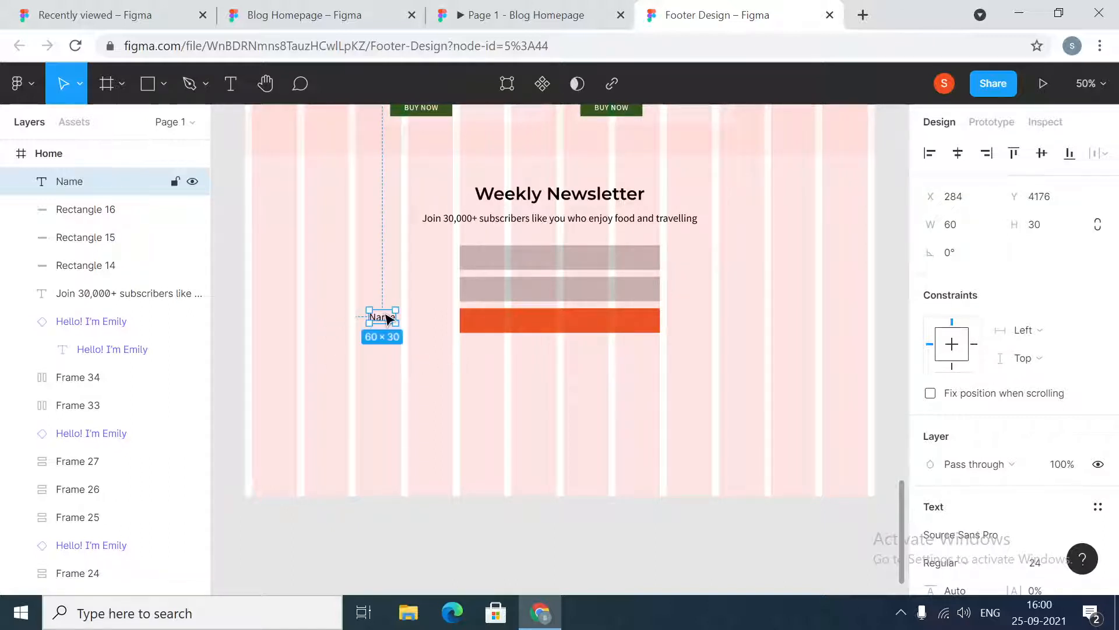
# Duplicate the Name text below itself and change the copy to Email
pyautogui.moveTo(386, 318); pyautogui.dragTo(383, 348)
pyautogui.doubleClick(380, 348)
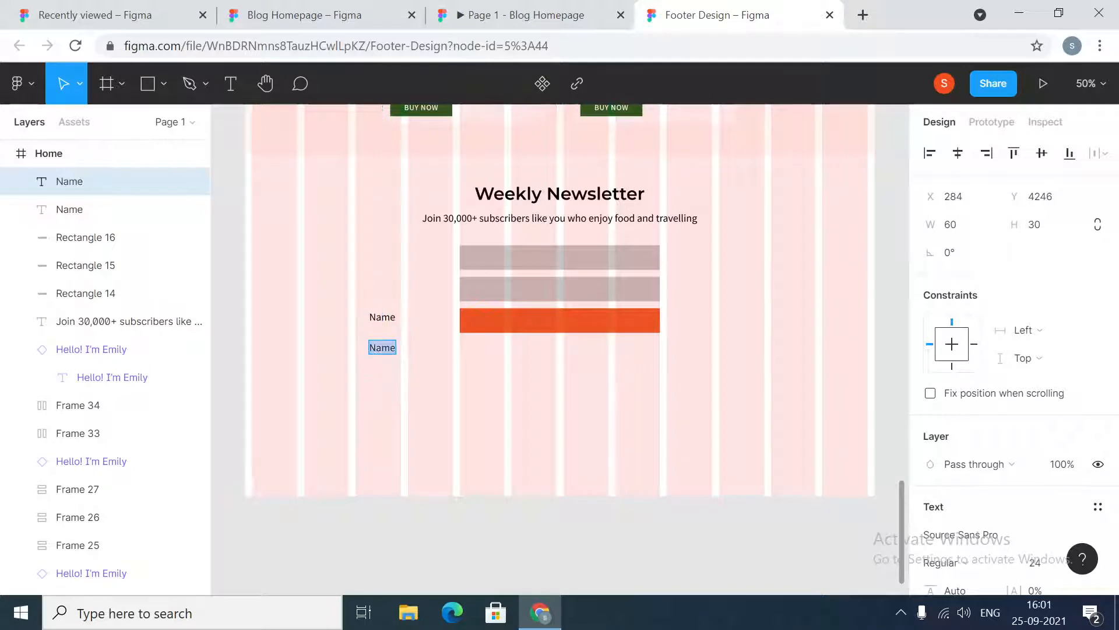
pyautogui.write('Email')
pyautogui.press('Escape')
# Move the Name text into the top rectangle and zoom to 100%
pyautogui.click(380, 318)
pyautogui.moveTo(379, 319); pyautogui.dragTo(478, 261)
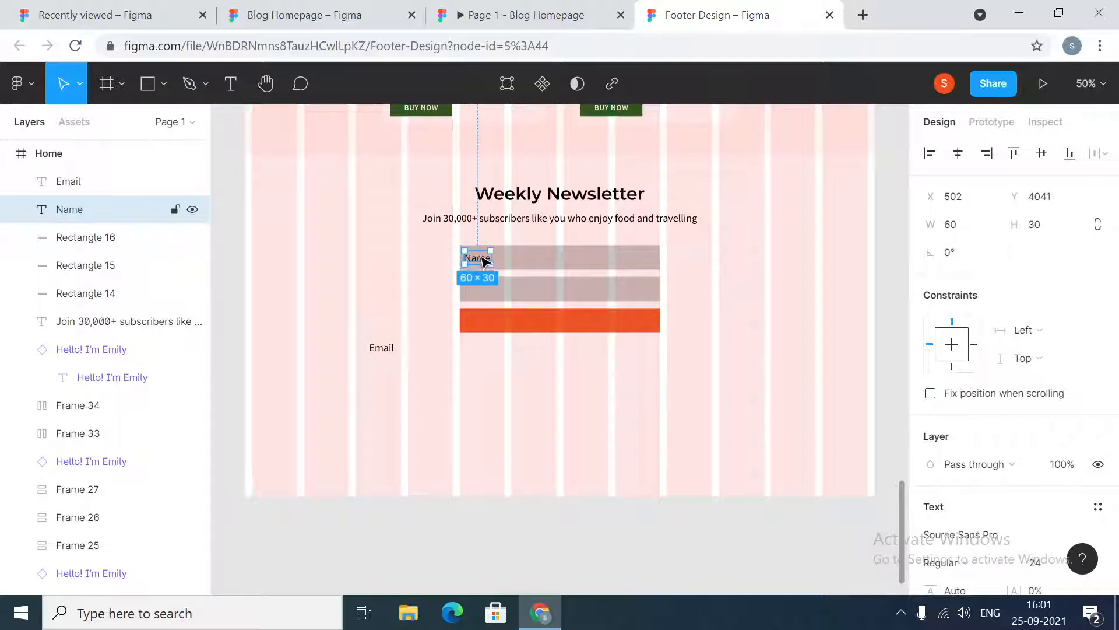
pyautogui.hotkey('shift', '0')
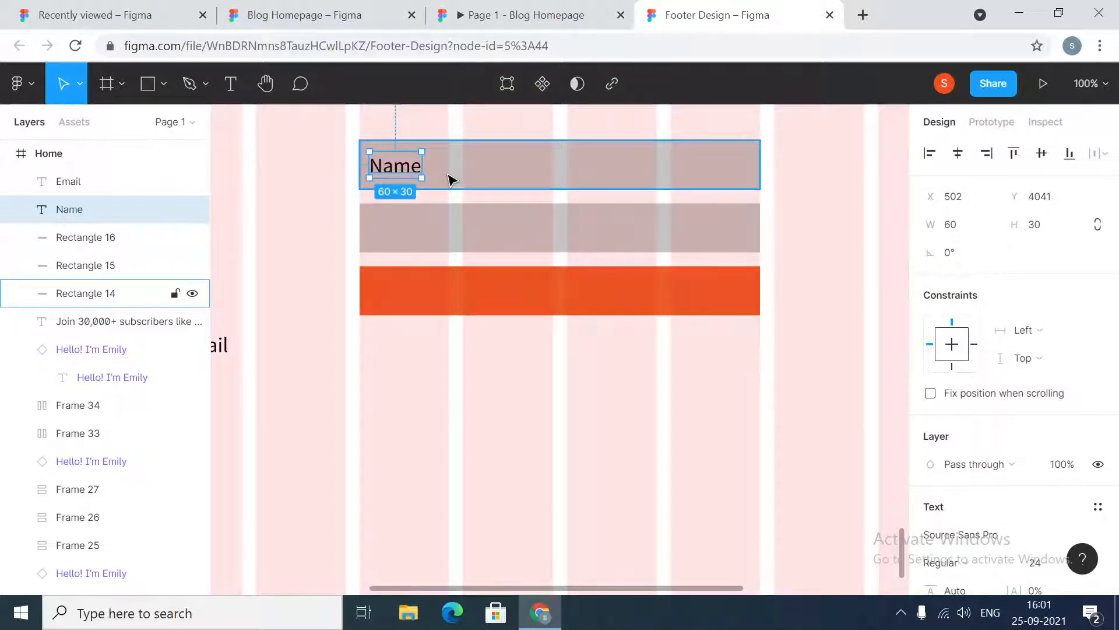
# Nudge the Name text horizontally to sit about 14 px from the rectangle's left edge
pyautogui.press('Right')
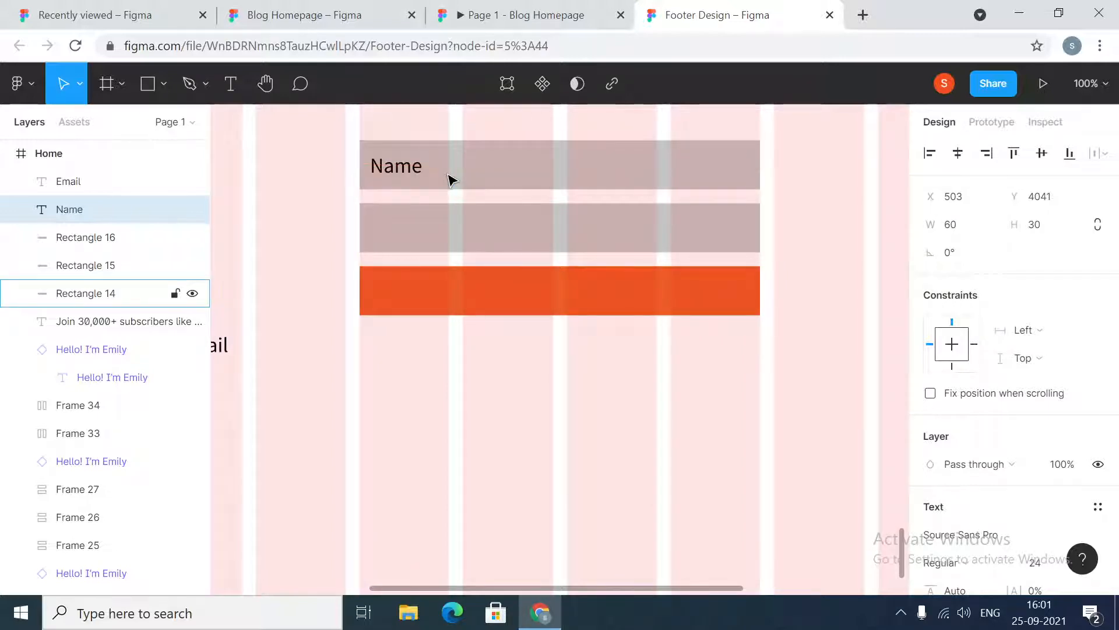
pyautogui.press('Right')
pyautogui.press('Right')
pyautogui.press('Right')
pyautogui.press('Right')
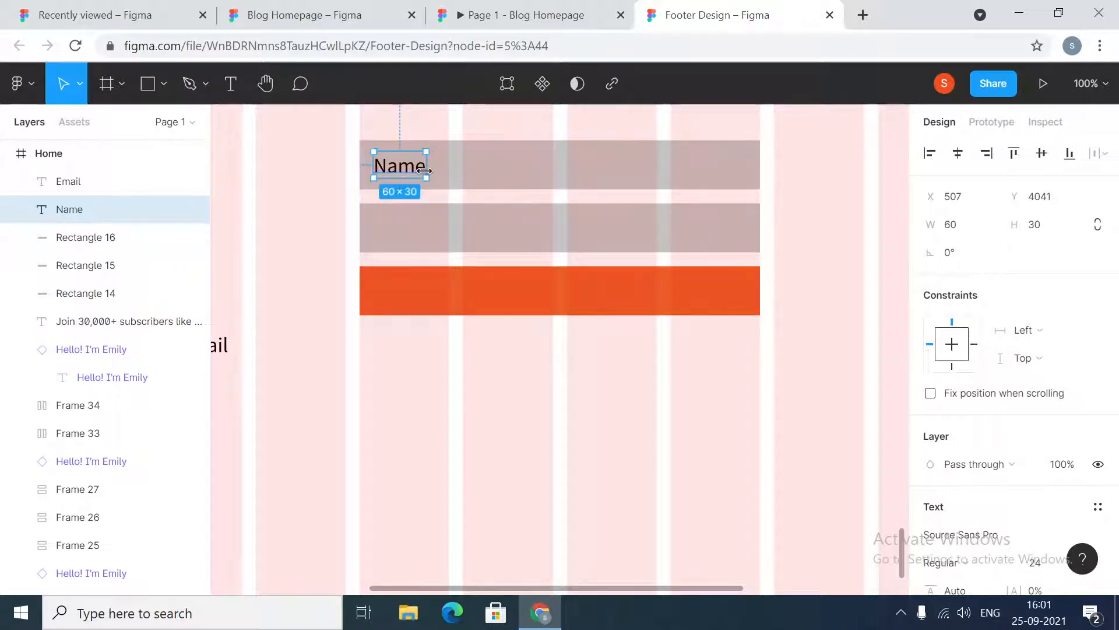
pyautogui.press('Left')
pyautogui.press('Left')
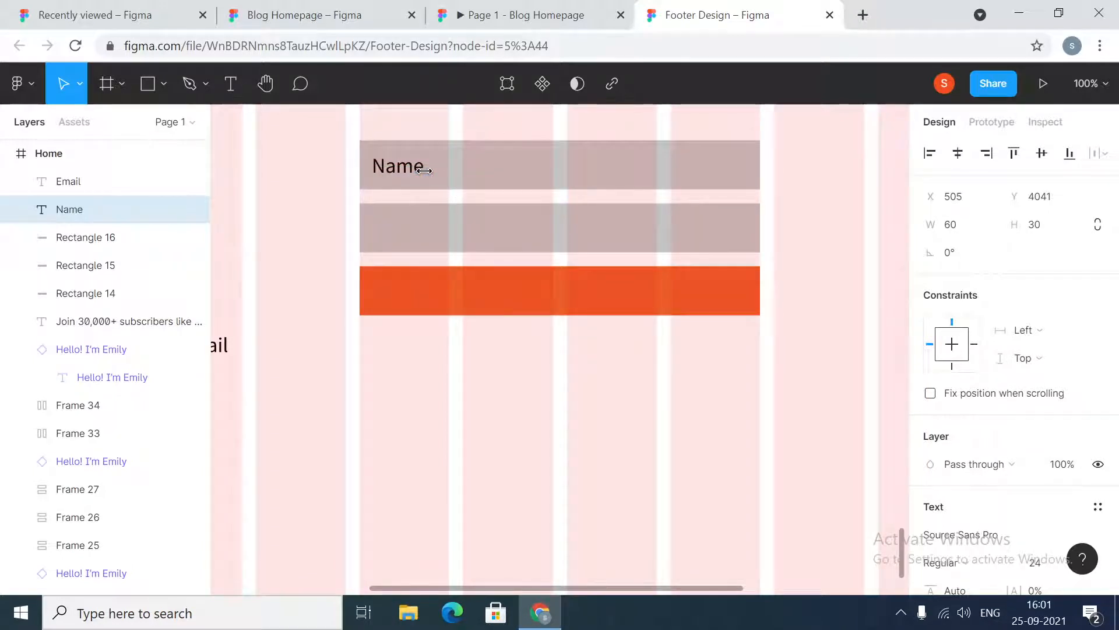
pyautogui.press('alt')
pyautogui.press('alt')
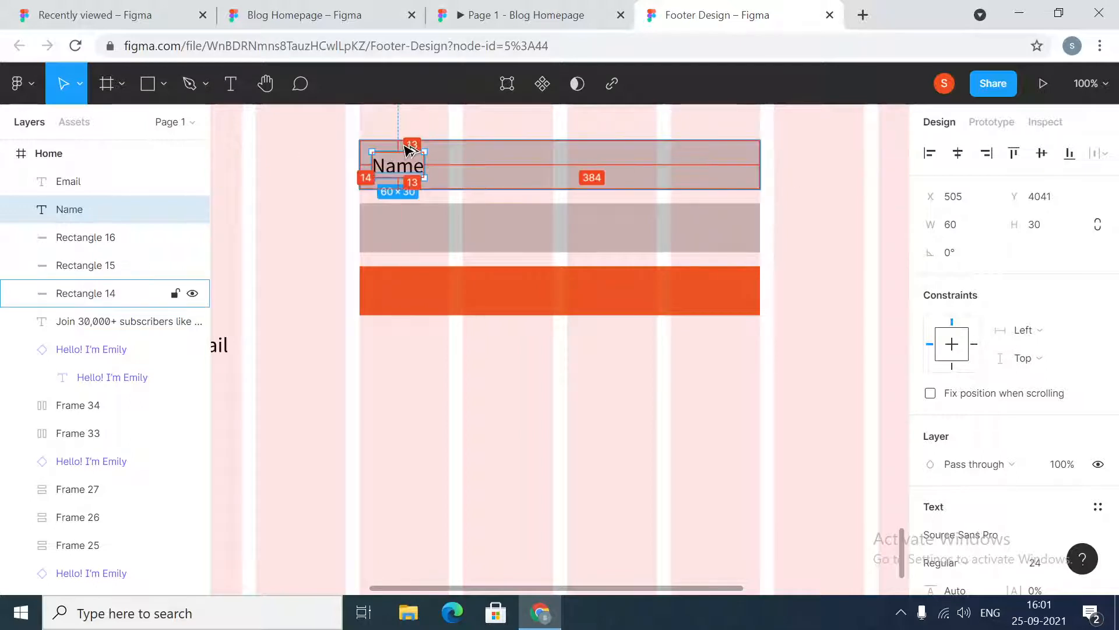
# Open the Name text's line height value and select the top rectangle
pyautogui.scroll(-3, 994, 435)
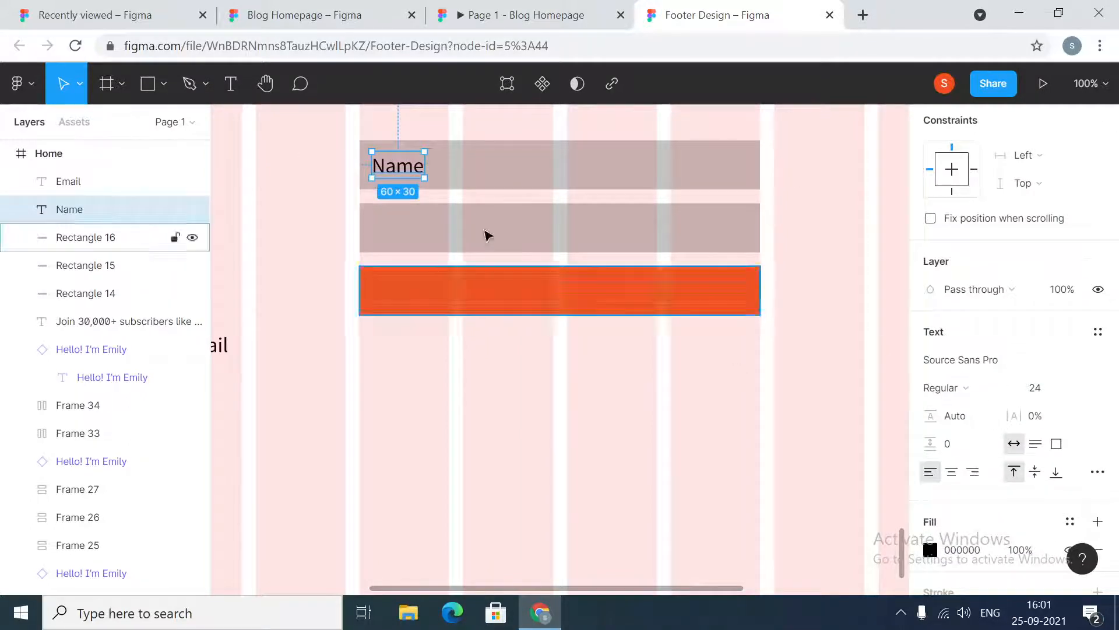
pyautogui.click(949, 416)
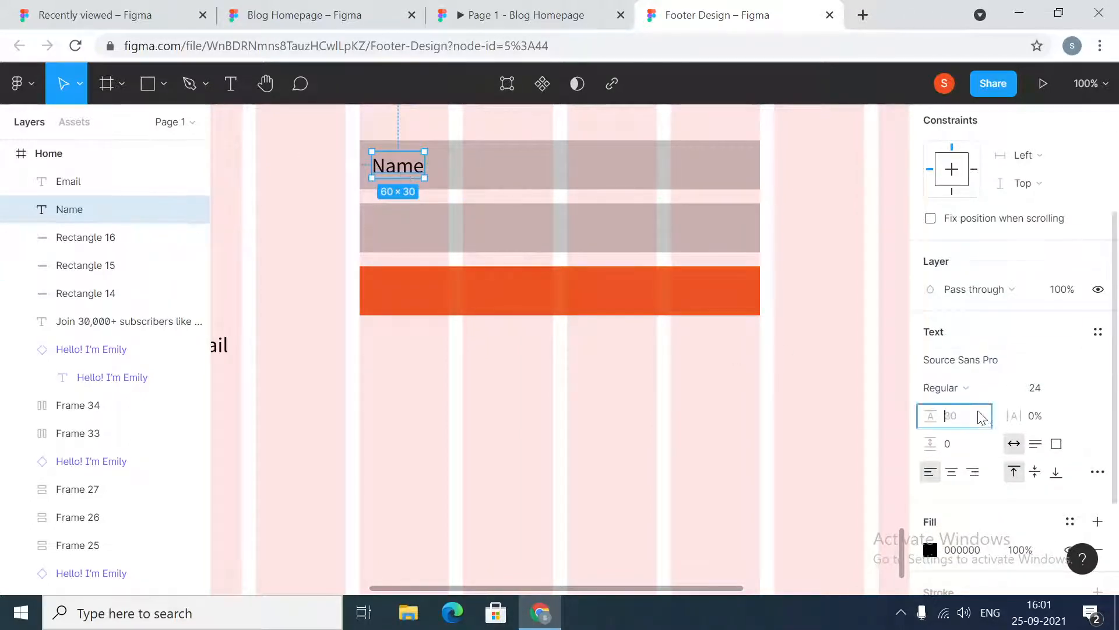
pyautogui.click(517, 169)
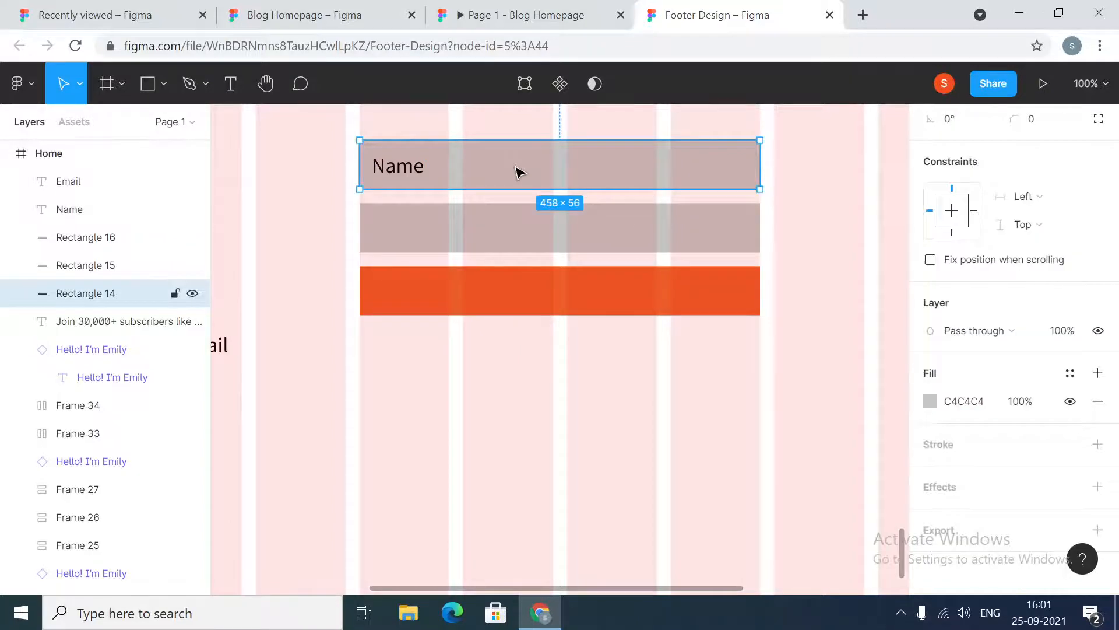
# Move the Email text into the second rectangle below the Name field
pyautogui.click(412, 172)
pyautogui.click(408, 223)
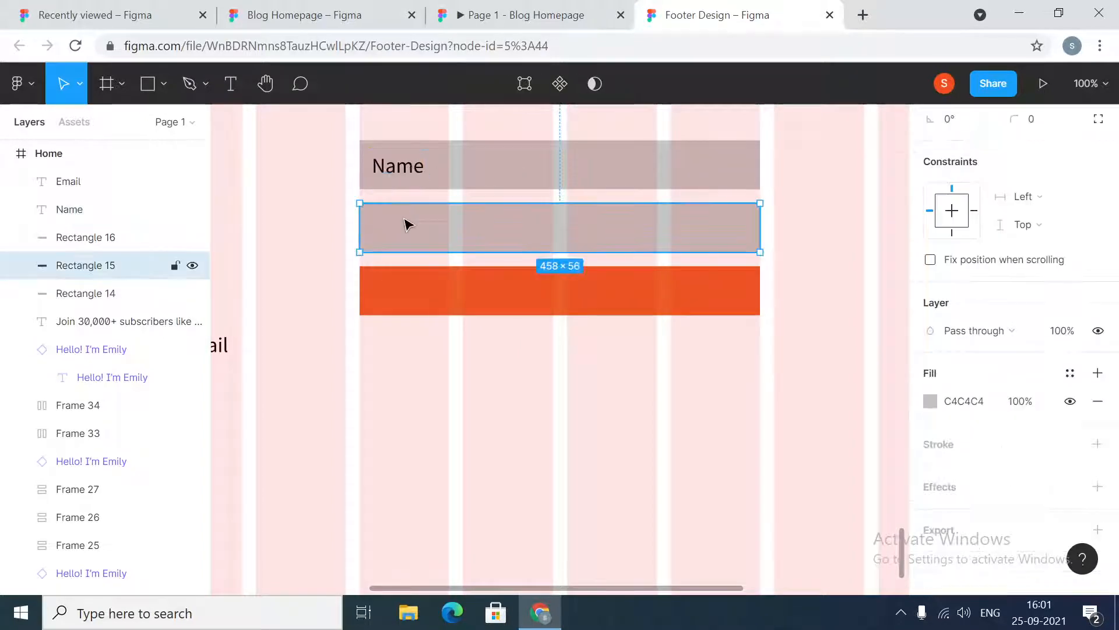
pyautogui.click(400, 169)
pyautogui.click(222, 349)
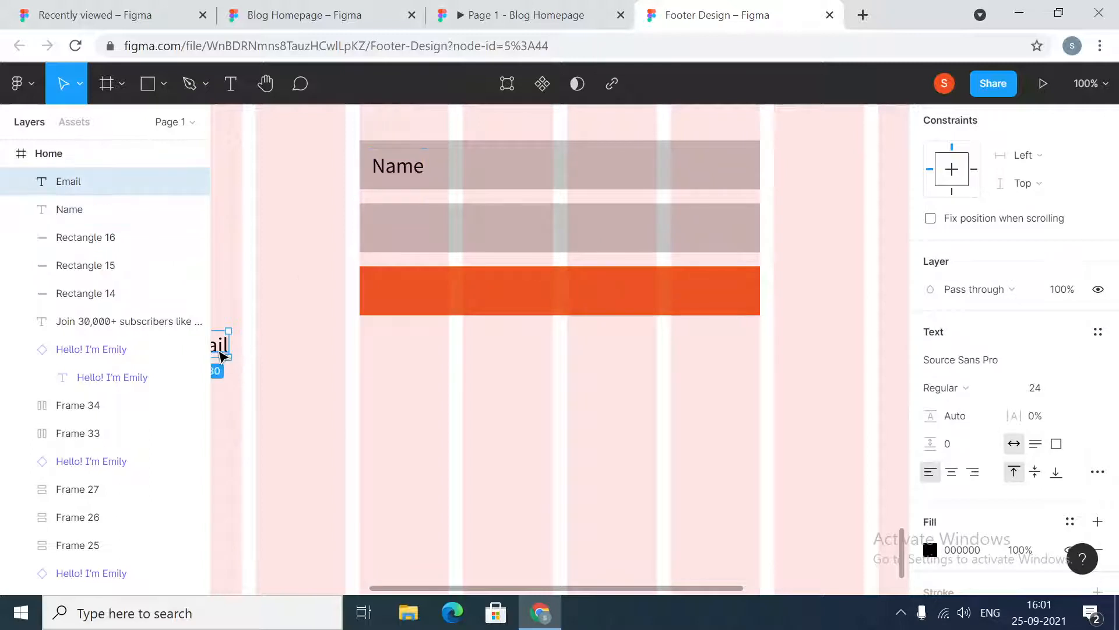
pyautogui.moveTo(239, 353); pyautogui.dragTo(406, 236)
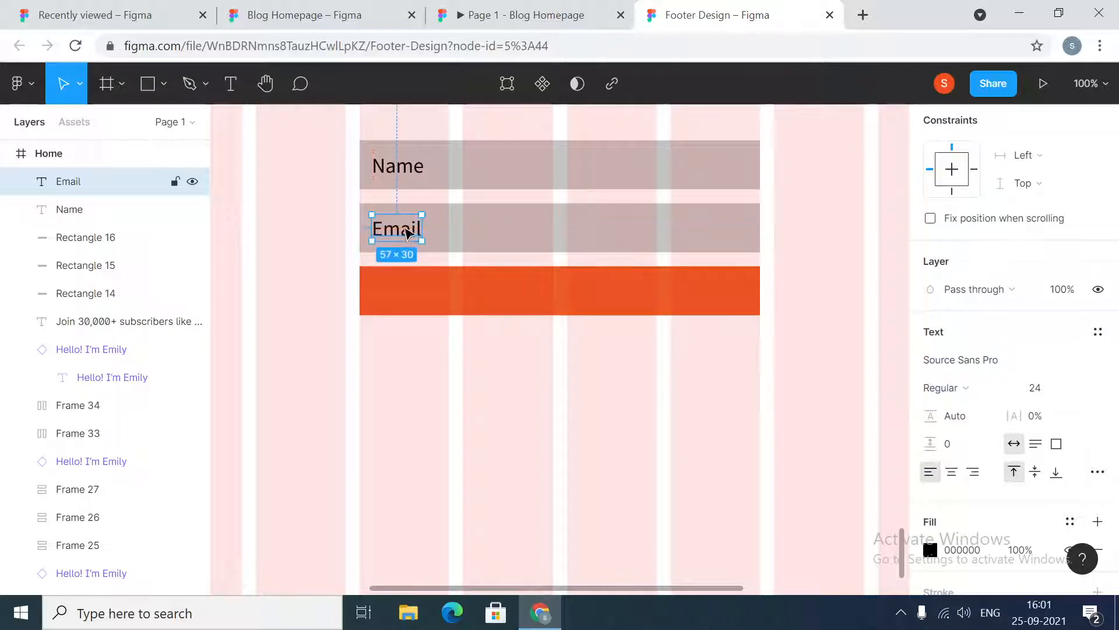
# Inspect the Name placeholder's text style in the Blog Homepage reference design
pyautogui.click(407, 169)
pyautogui.keyDown('shift'); pyautogui.click(494, 169); pyautogui.keyUp('shift')
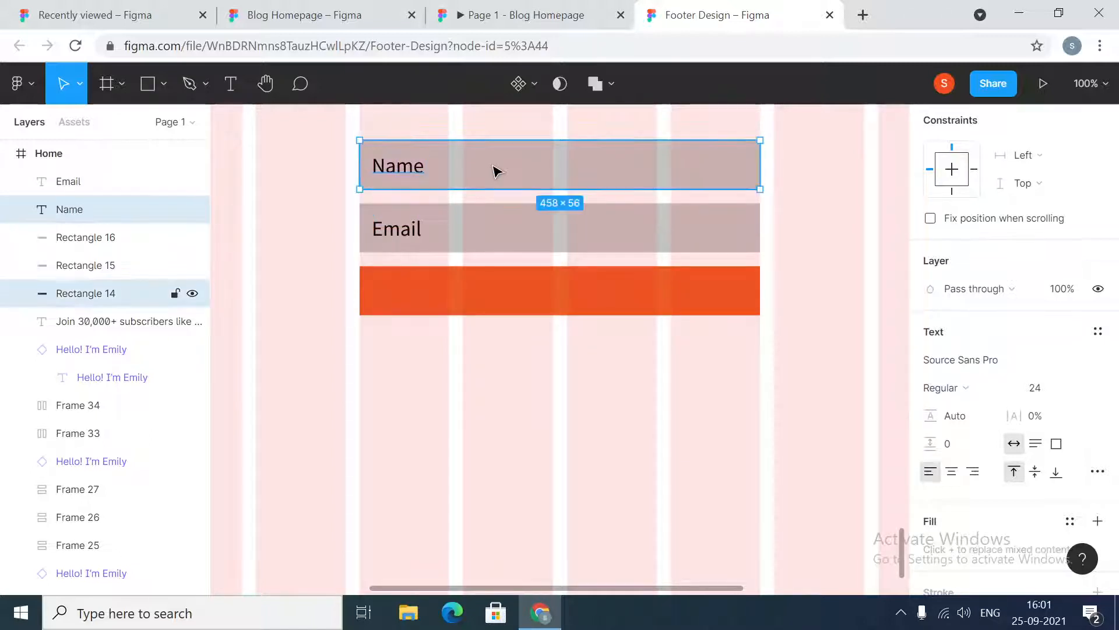
pyautogui.scroll(-3, 1002, 406)
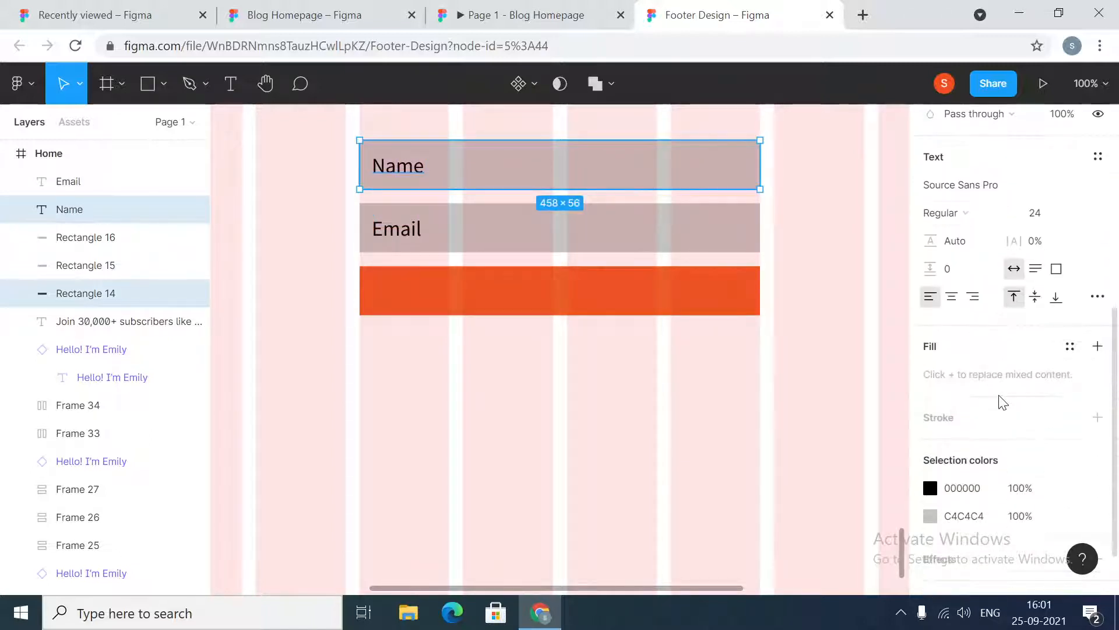
pyautogui.scroll(2, 1001, 403)
pyautogui.click(950, 328)
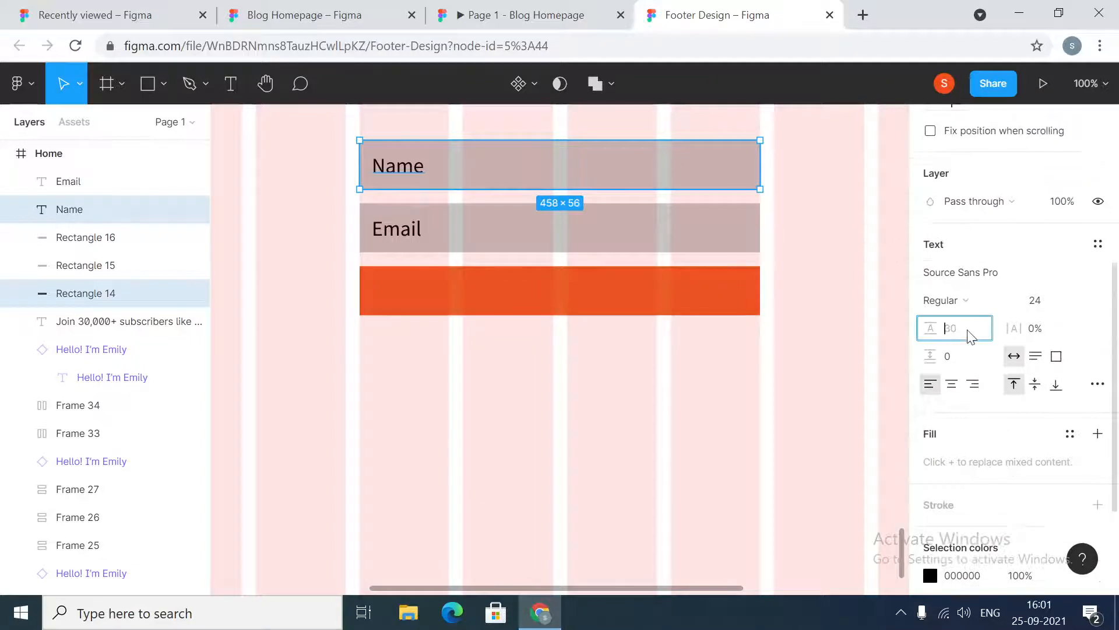
pyautogui.click(600, 421)
pyautogui.click(303, 15)
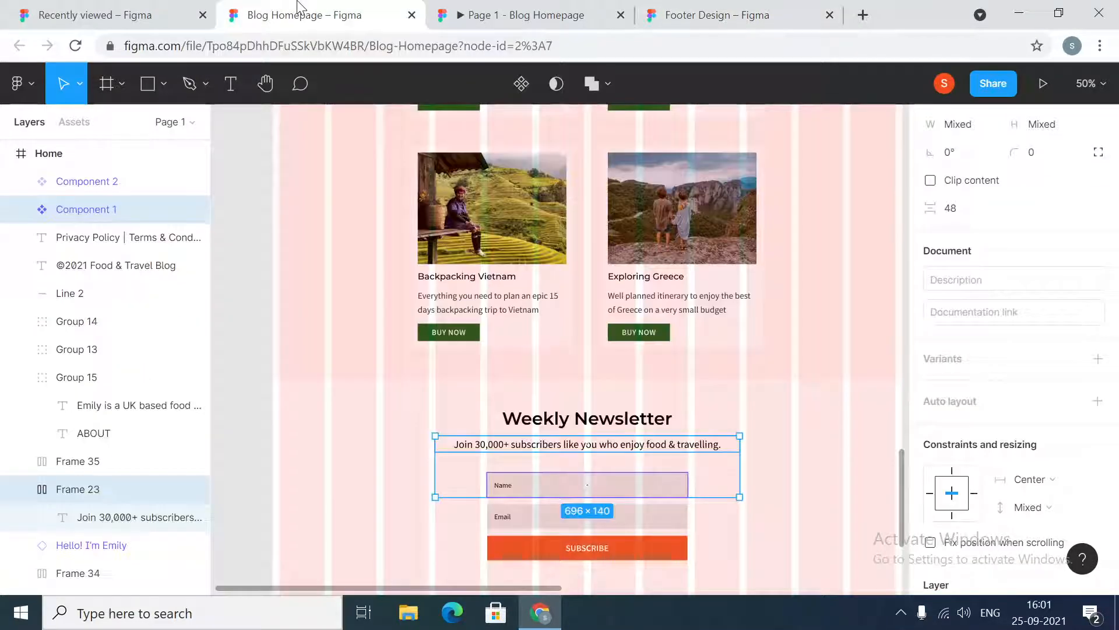
pyautogui.doubleClick(503, 489)
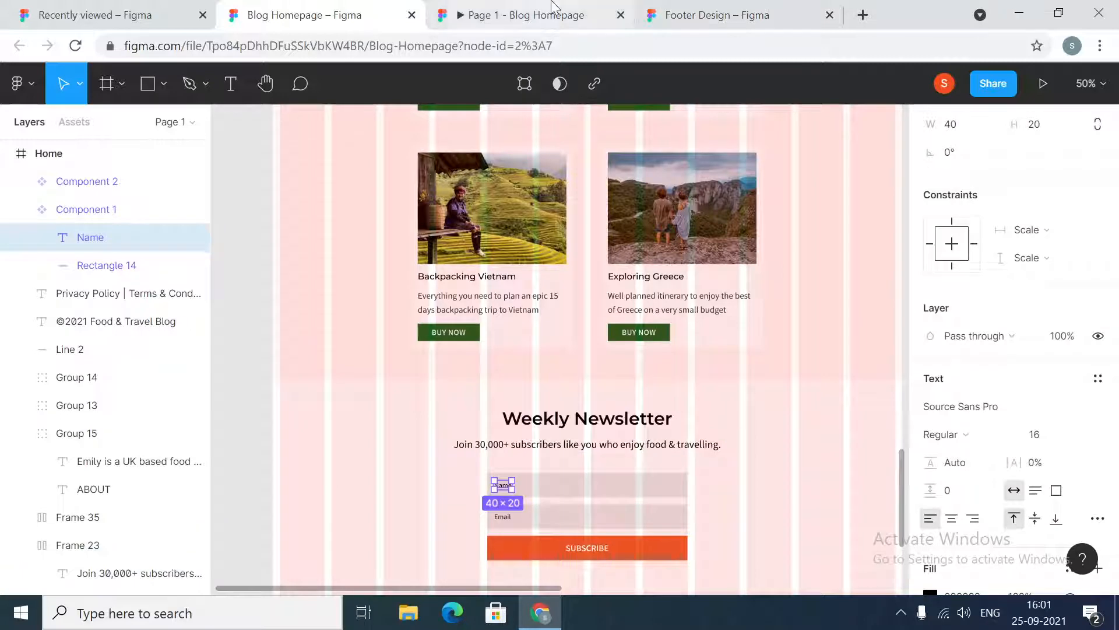
pyautogui.click(519, 14)
pyautogui.click(712, 12)
# Set the Name text's font size to 16
pyautogui.click(396, 166)
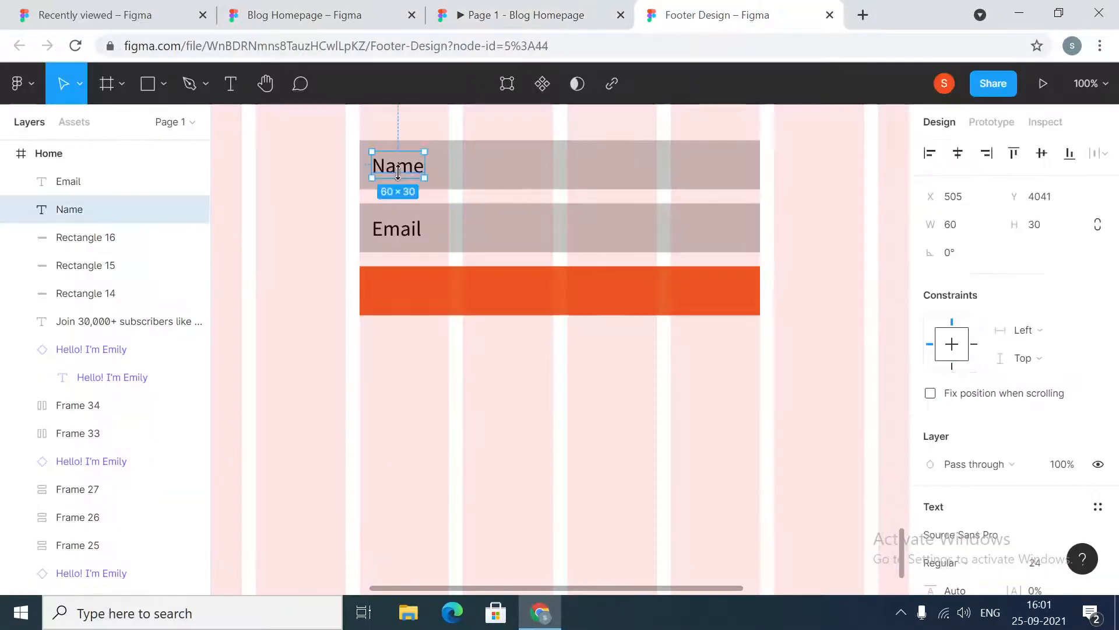
pyautogui.click(1039, 562)
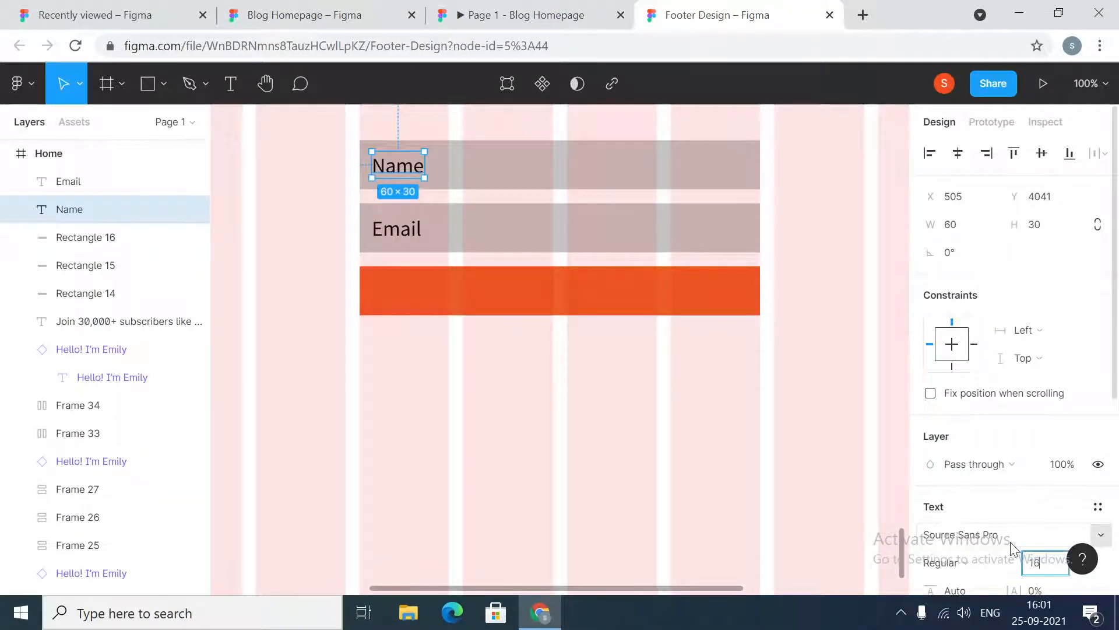
pyautogui.write('16')
pyautogui.press('Return')
# Set the Email text's font size to 16
pyautogui.click(382, 228)
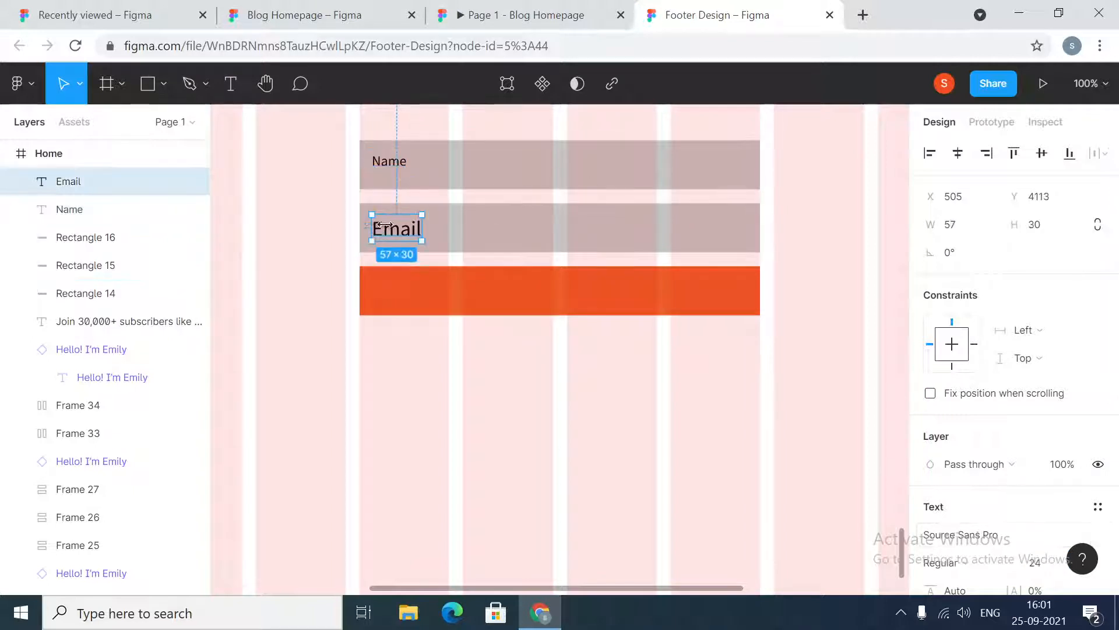
pyautogui.click(1033, 564)
pyautogui.write('16')
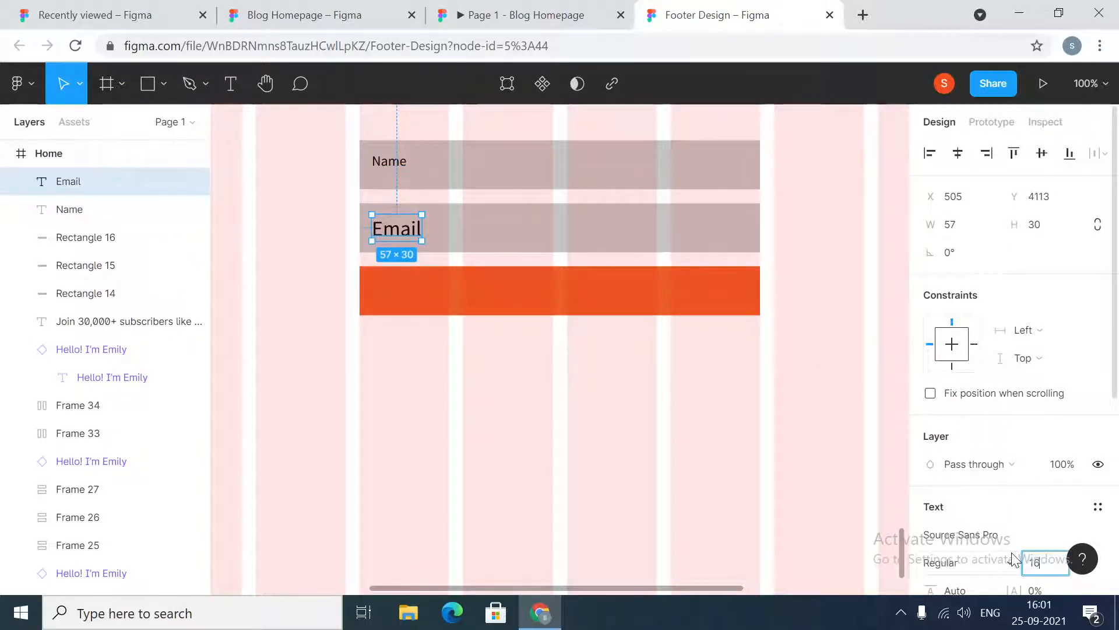
pyautogui.press('Return')
# Nudge the Name and Email texts to sit vertically centered within their rectangles
pyautogui.moveTo(401, 165); pyautogui.dragTo(394, 172)
pyautogui.press('alt')
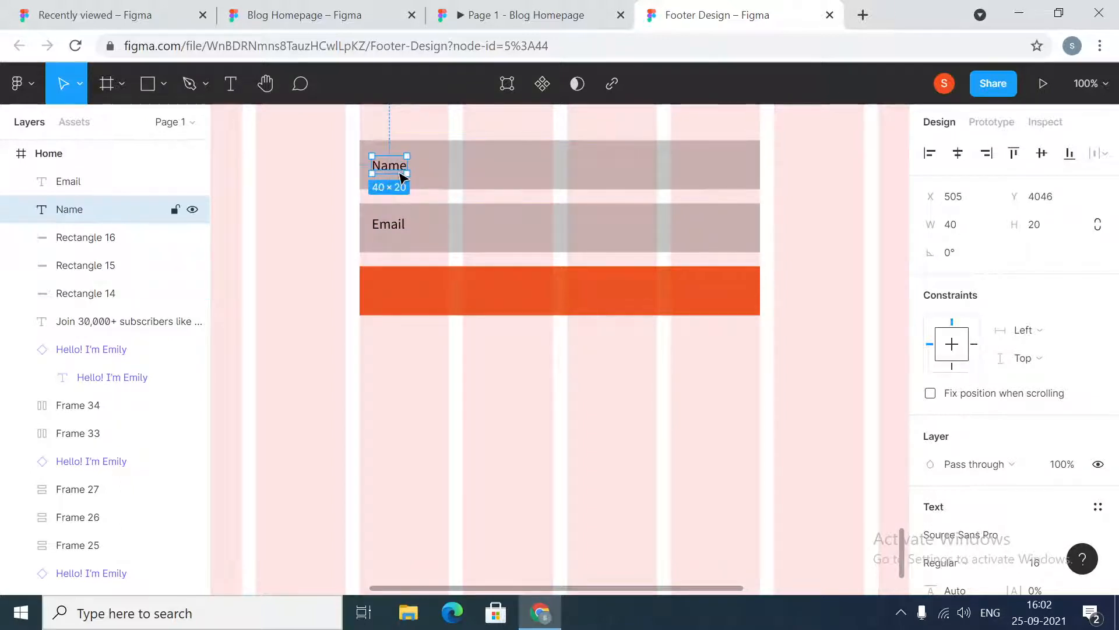
pyautogui.click(390, 226)
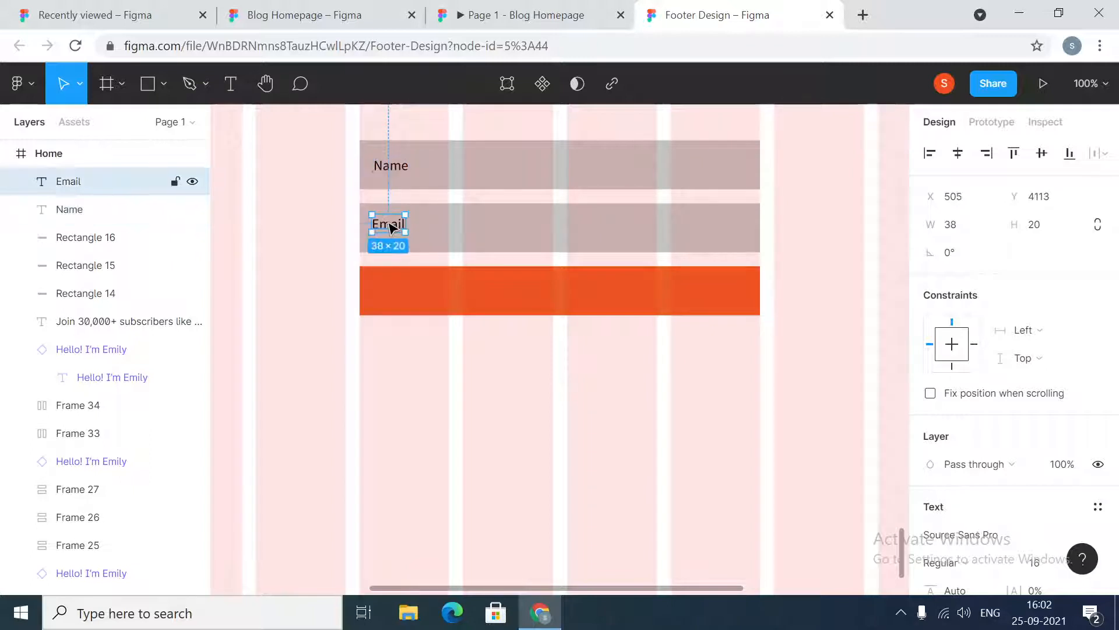
pyautogui.moveTo(395, 230); pyautogui.dragTo(395, 238)
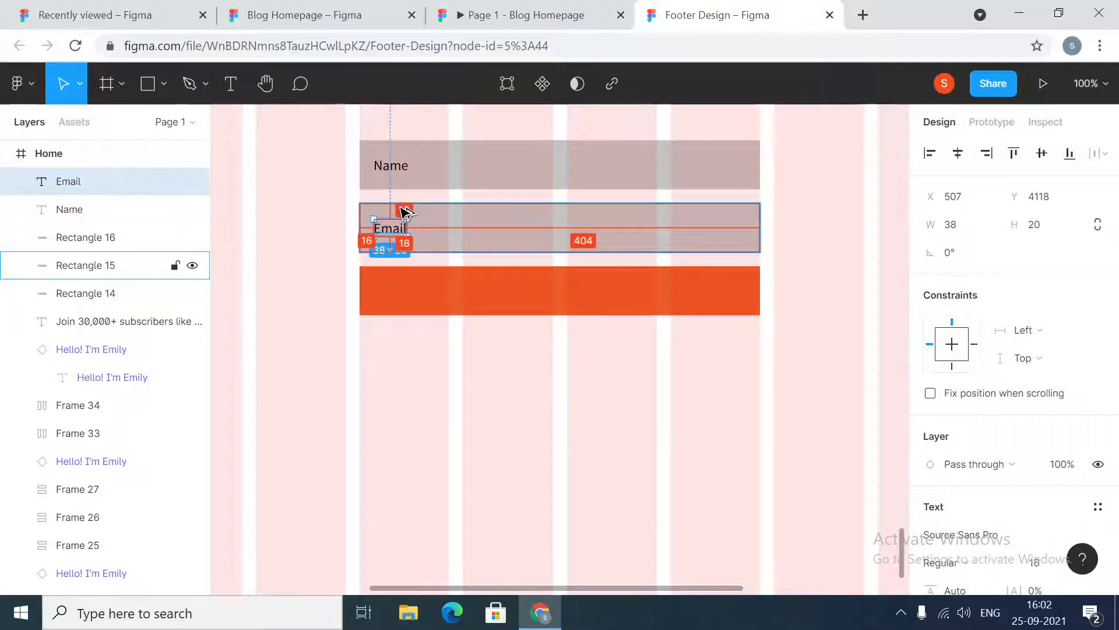
pyautogui.click(418, 384)
pyautogui.click(488, 284)
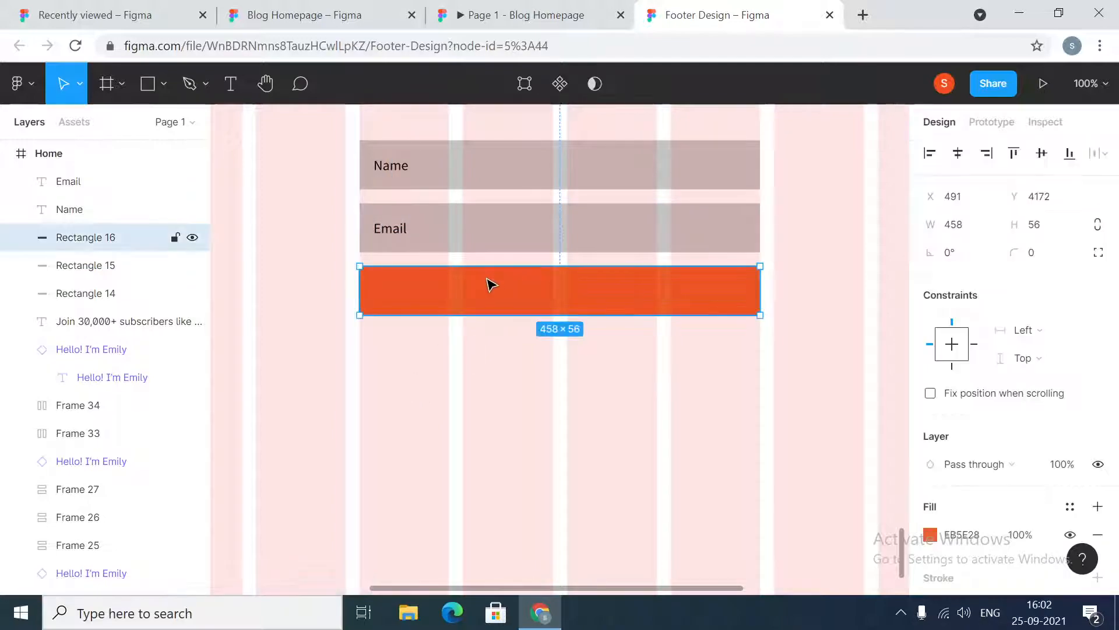
pyautogui.click(396, 233)
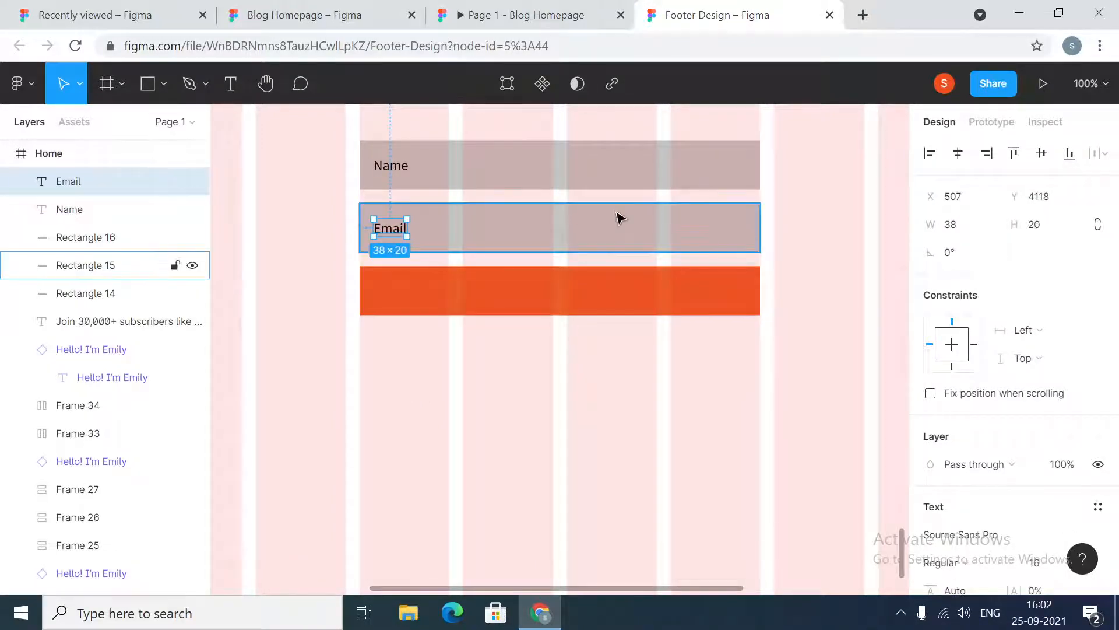
# Inspect the MORE FOOD POSTS button text style further up the Home frame
pyautogui.scroll(10, 619, 218)
pyautogui.scroll(15, 620, 217)
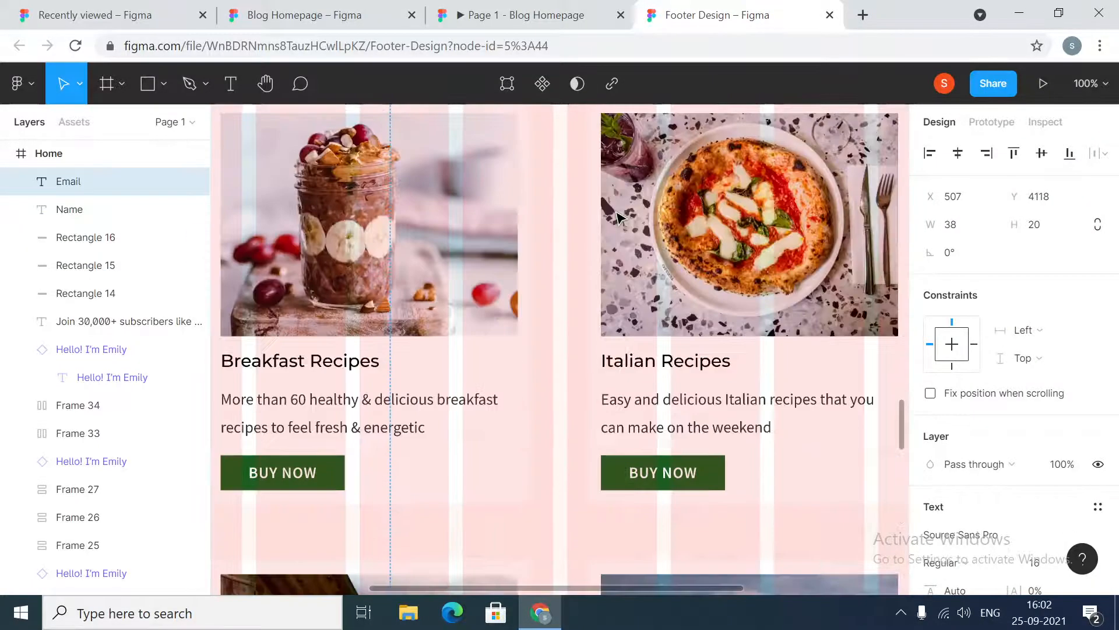
pyautogui.scroll(6, 619, 217)
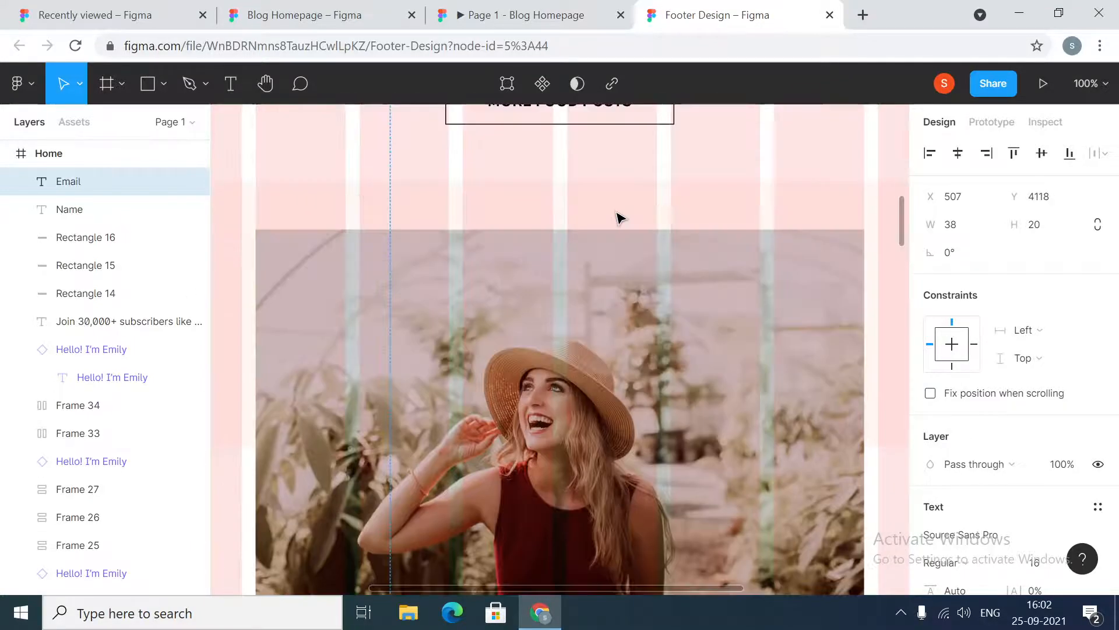
pyautogui.click(586, 169)
pyautogui.click(584, 170)
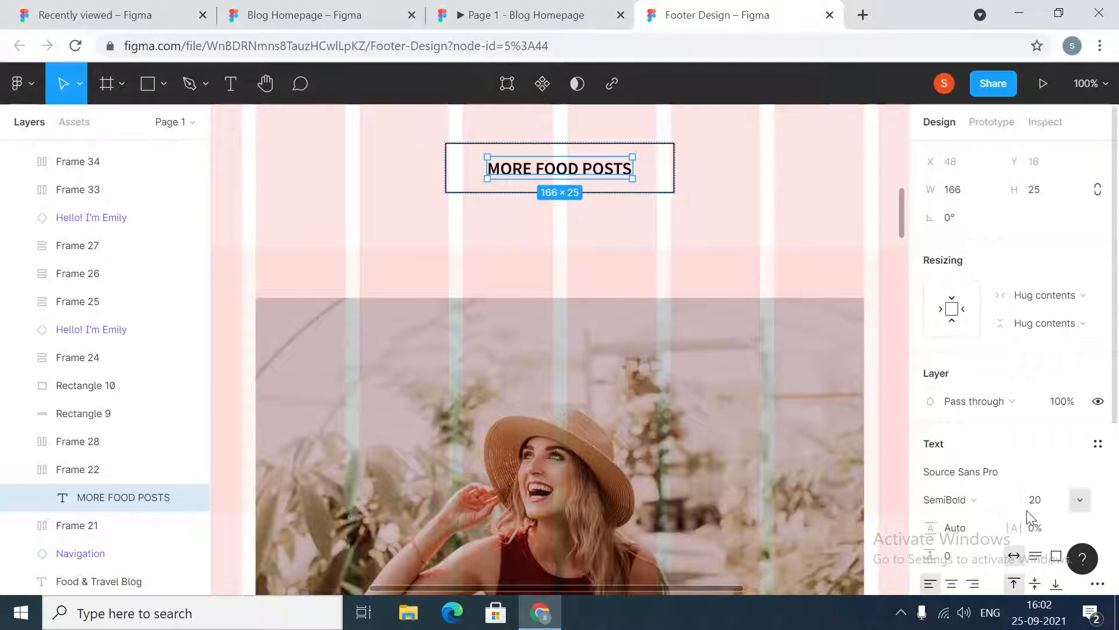
pyautogui.scroll(-15, 696, 451)
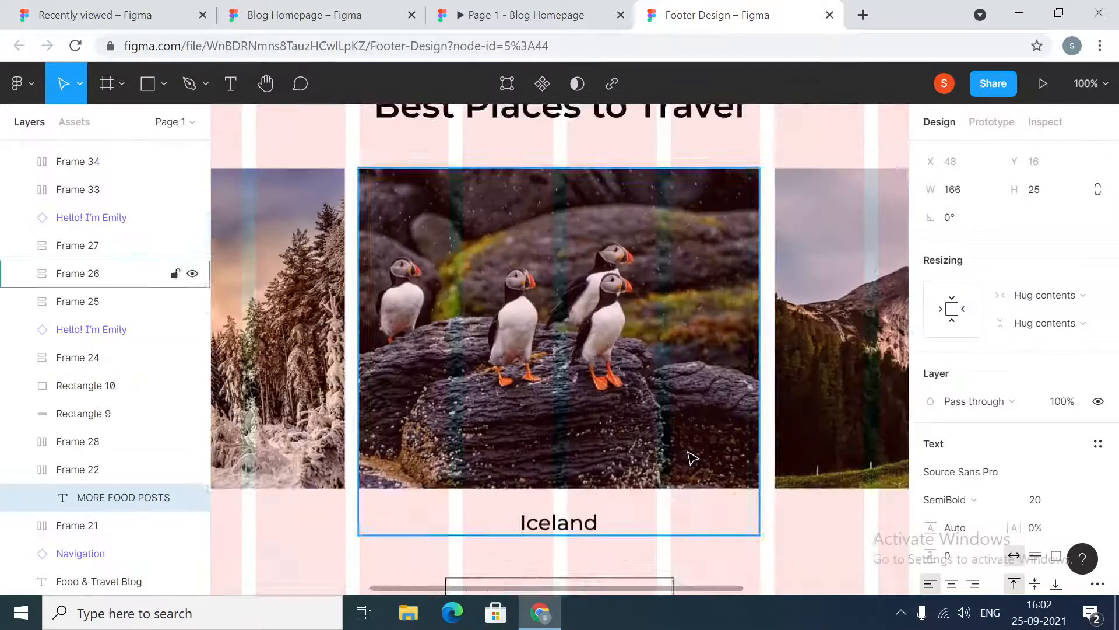
pyautogui.scroll(-15, 688, 458)
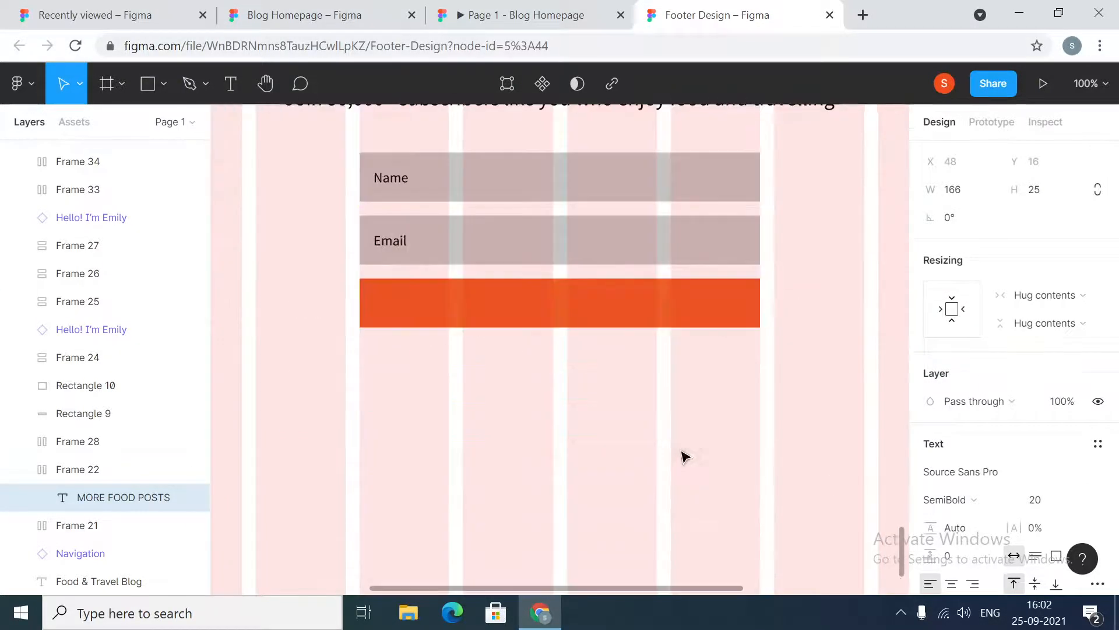
pyautogui.click(641, 455)
# Add a text reading SUBSCRIBE below the orange rectangle
pyautogui.click(228, 84)
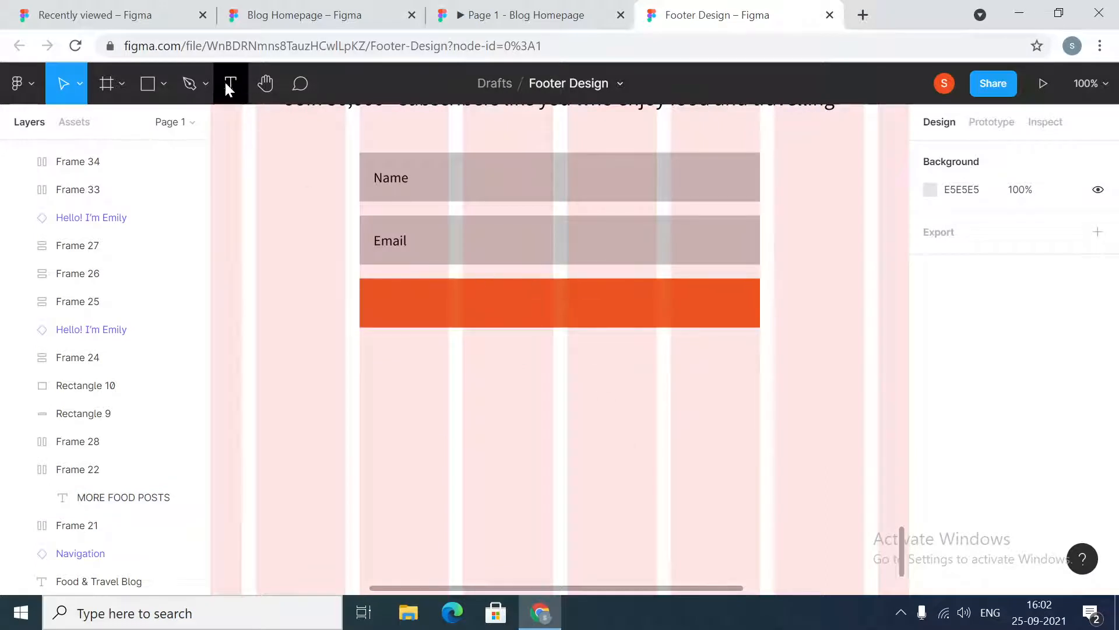
pyautogui.click(660, 422)
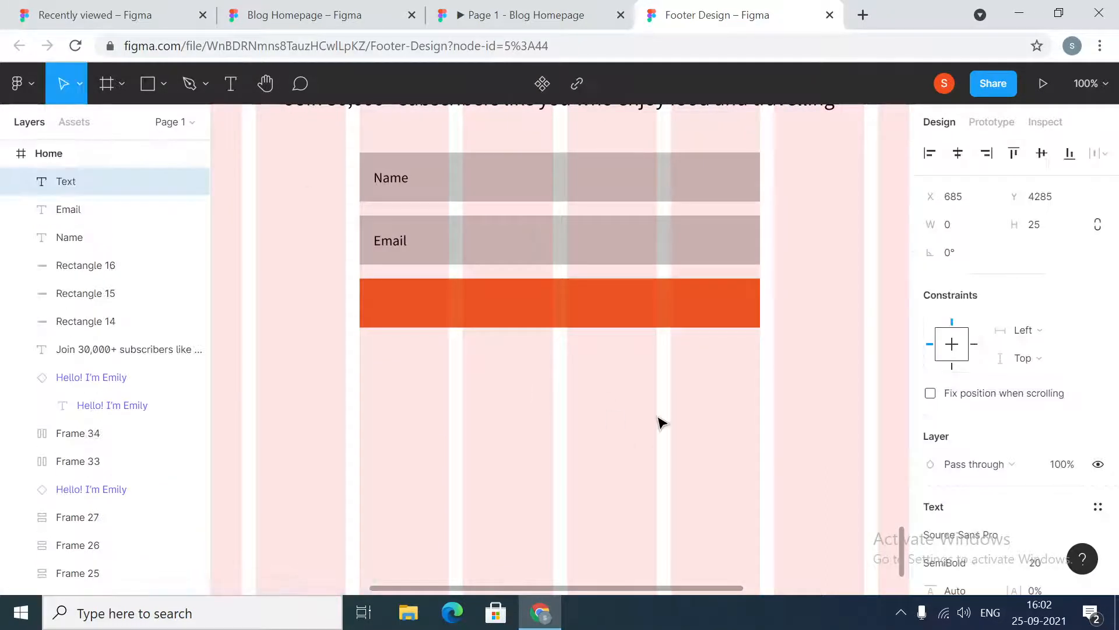
pyautogui.write('SUBSCRIB')
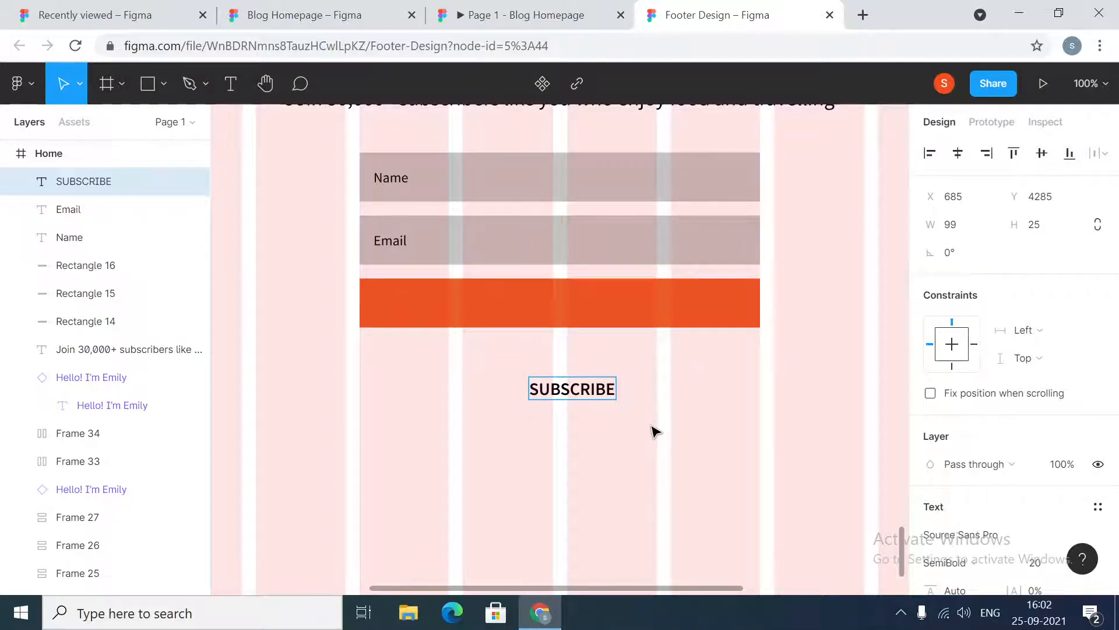
pyautogui.write('E')
pyautogui.press('Escape')
# Set the SUBSCRIBE text's fill colour to FFFFFF
pyautogui.scroll(-4, 991, 437)
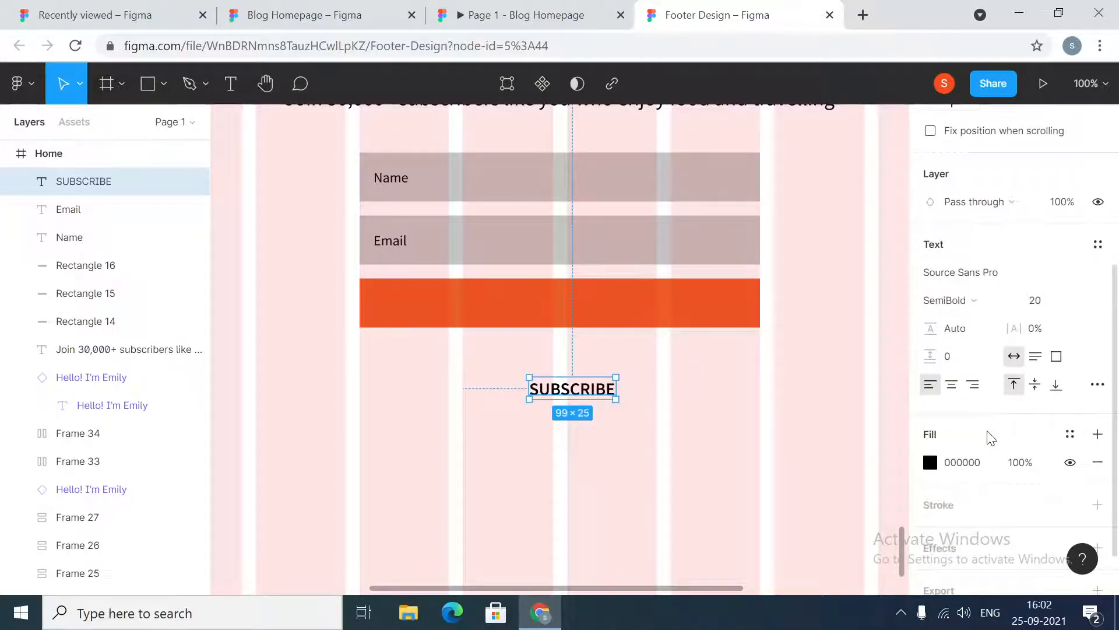
pyautogui.click(962, 462)
pyautogui.write('FFF')
pyautogui.press('Return')
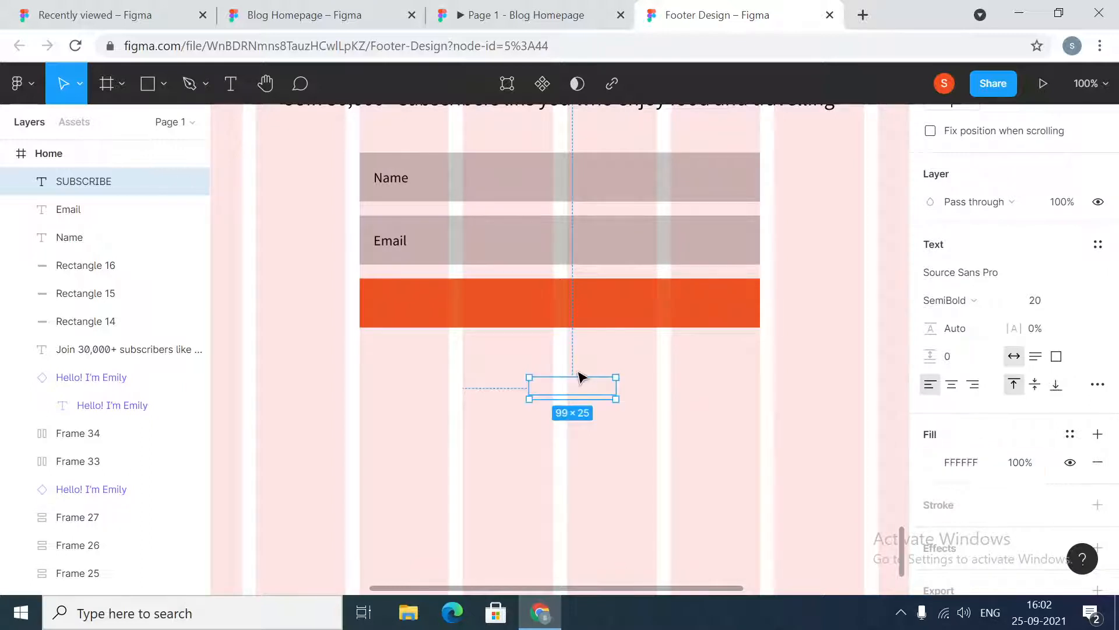
# Move the SUBSCRIBE text into the orange rectangle and center it horizontally and vertically
pyautogui.moveTo(581, 394); pyautogui.dragTo(566, 309)
pyautogui.keyDown('shift'); pyautogui.click(663, 310); pyautogui.keyUp('shift')
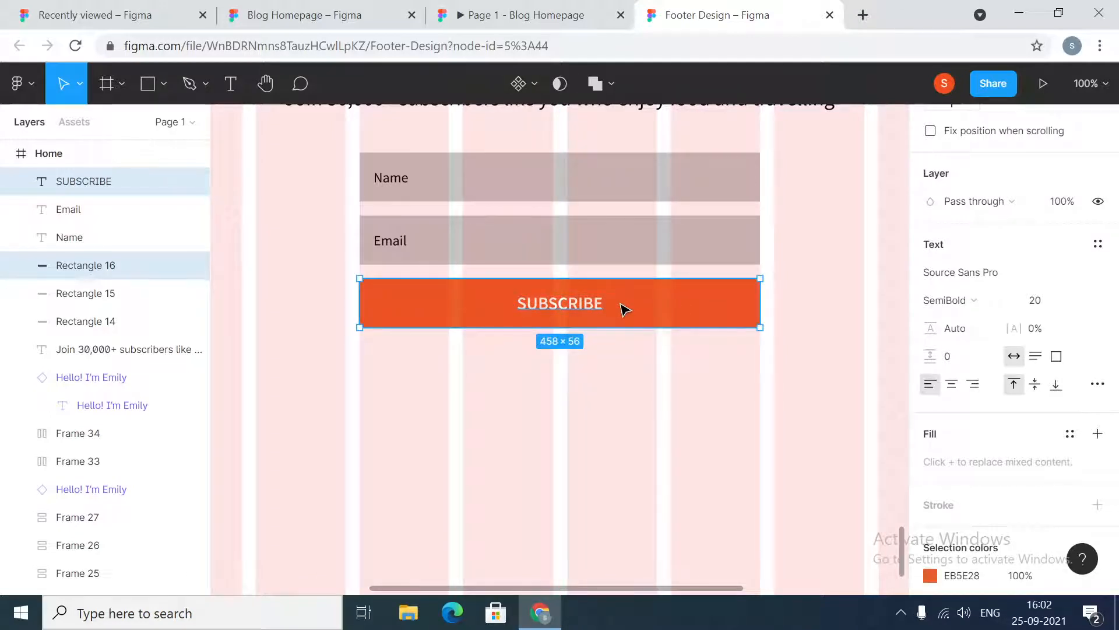
pyautogui.click(602, 392)
pyautogui.click(575, 302)
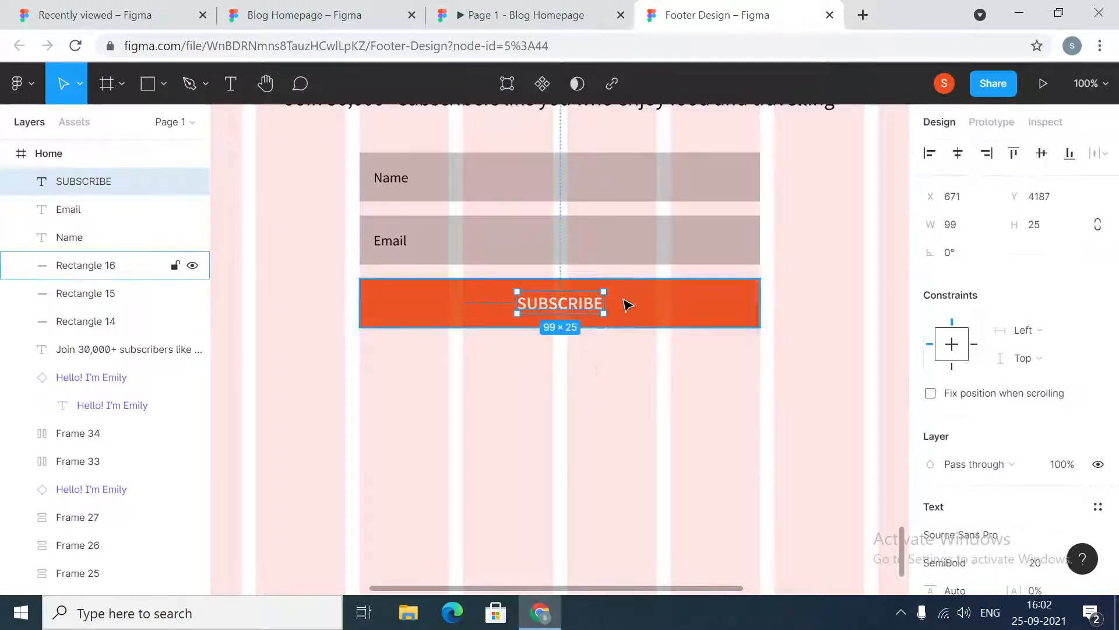
pyautogui.keyDown('shift'); pyautogui.click(626, 303); pyautogui.keyUp('shift')
pyautogui.click(958, 152)
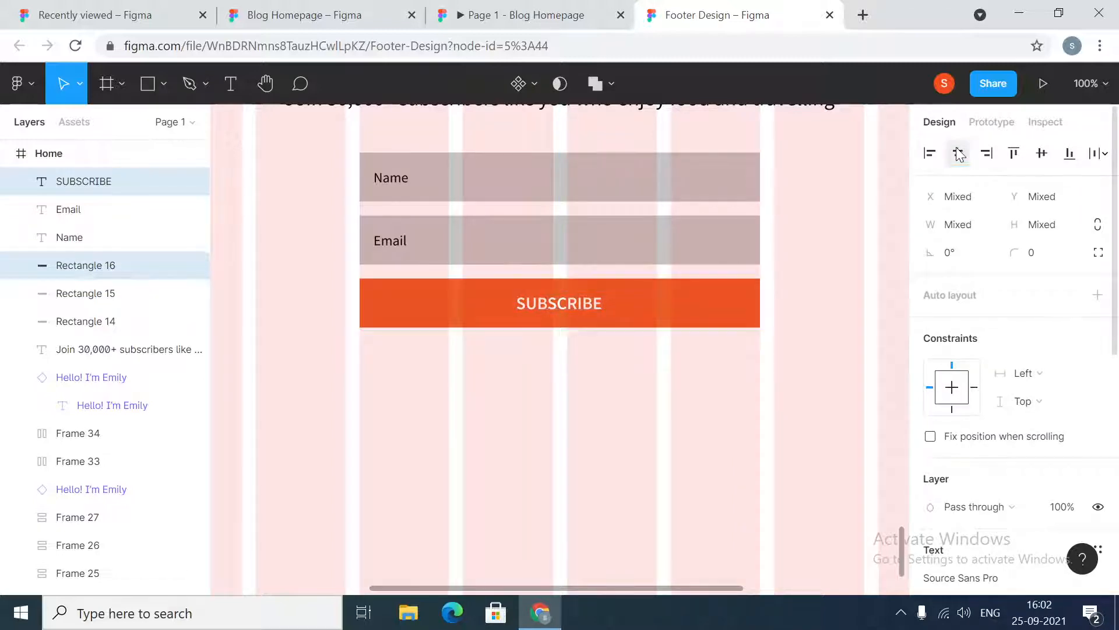
pyautogui.click(1036, 156)
pyautogui.click(572, 418)
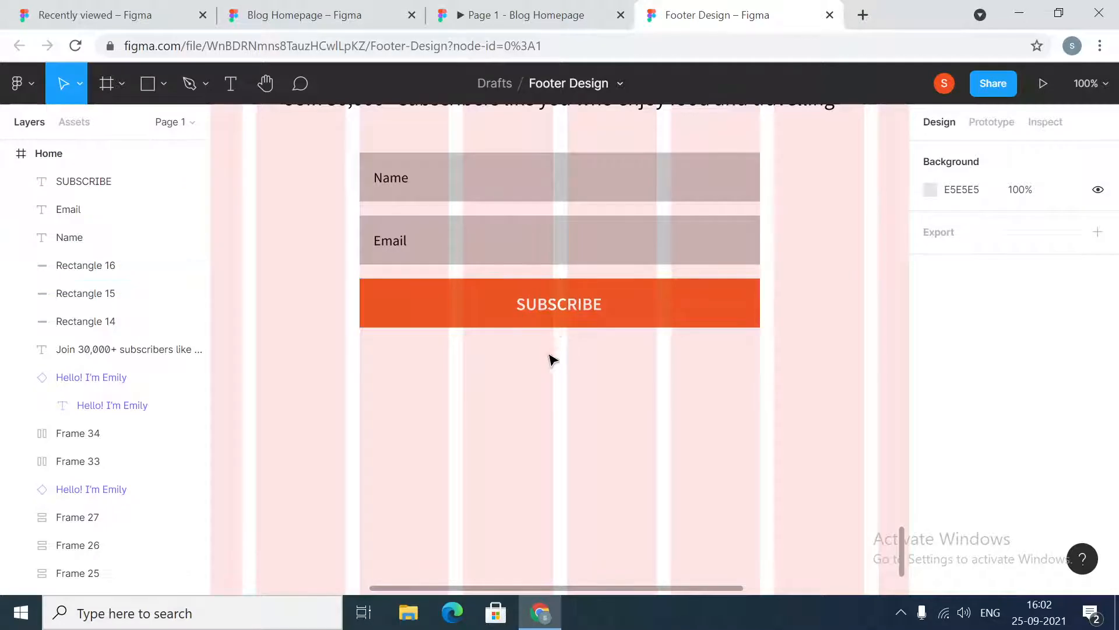
# Compare the form with the Blog Homepage reference design and its prototype
pyautogui.click(303, 14)
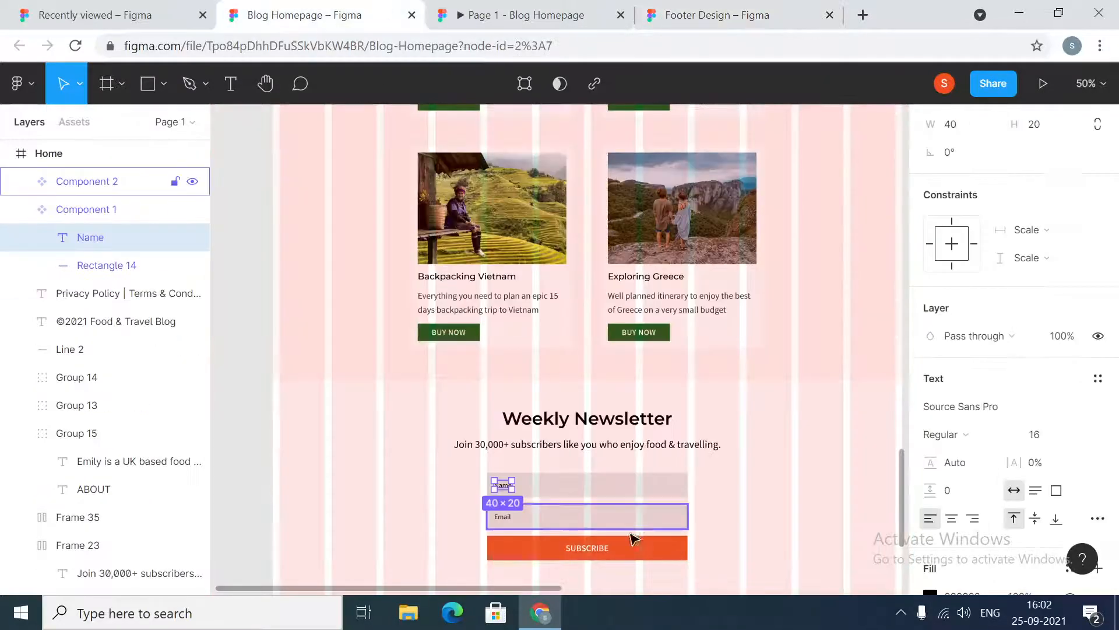
pyautogui.click(625, 550)
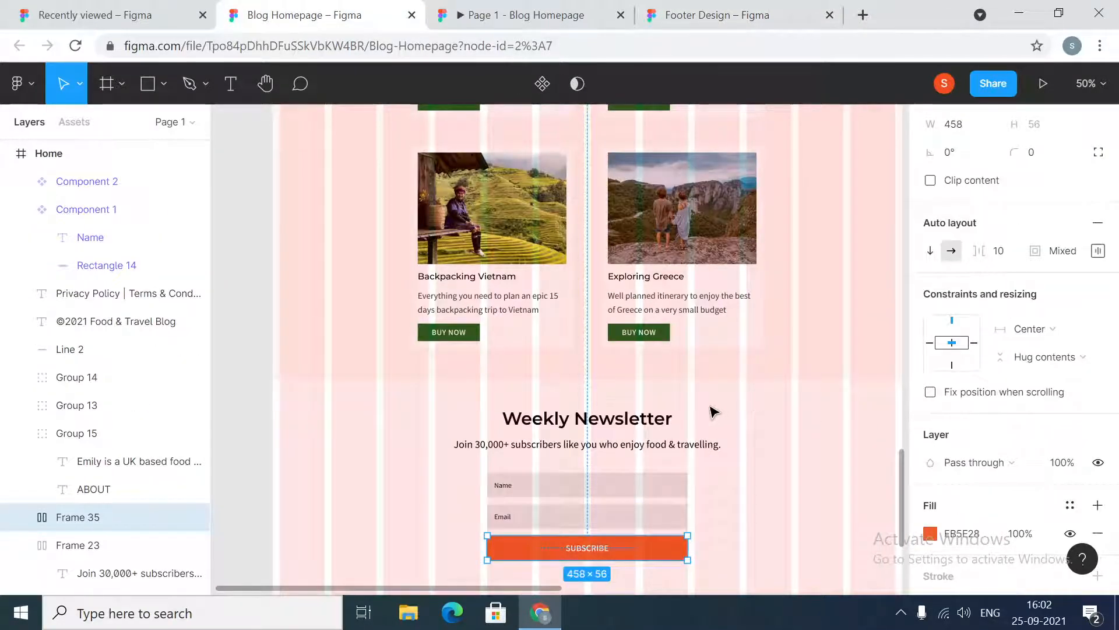
pyautogui.click(539, 8)
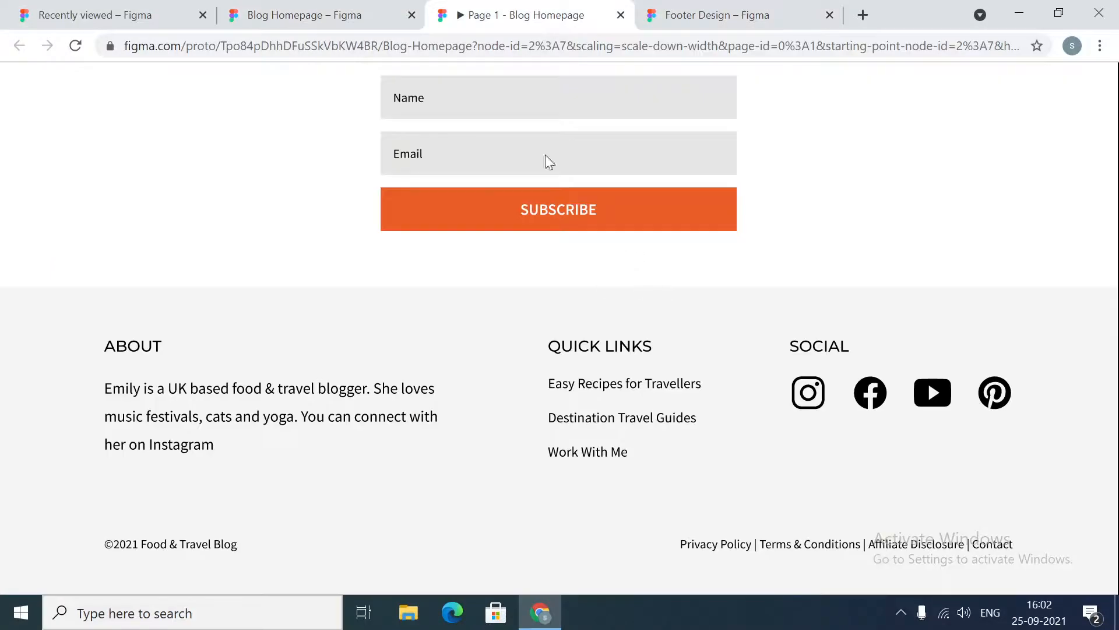
pyautogui.click(745, 11)
# Wrap the SUBSCRIBE text and orange rectangle in a frame and set the frame's horizontal constraint to Center
pyautogui.click(600, 306)
pyautogui.keyDown('shift'); pyautogui.click(657, 311); pyautogui.keyUp('shift')
pyautogui.rightClick(657, 311)
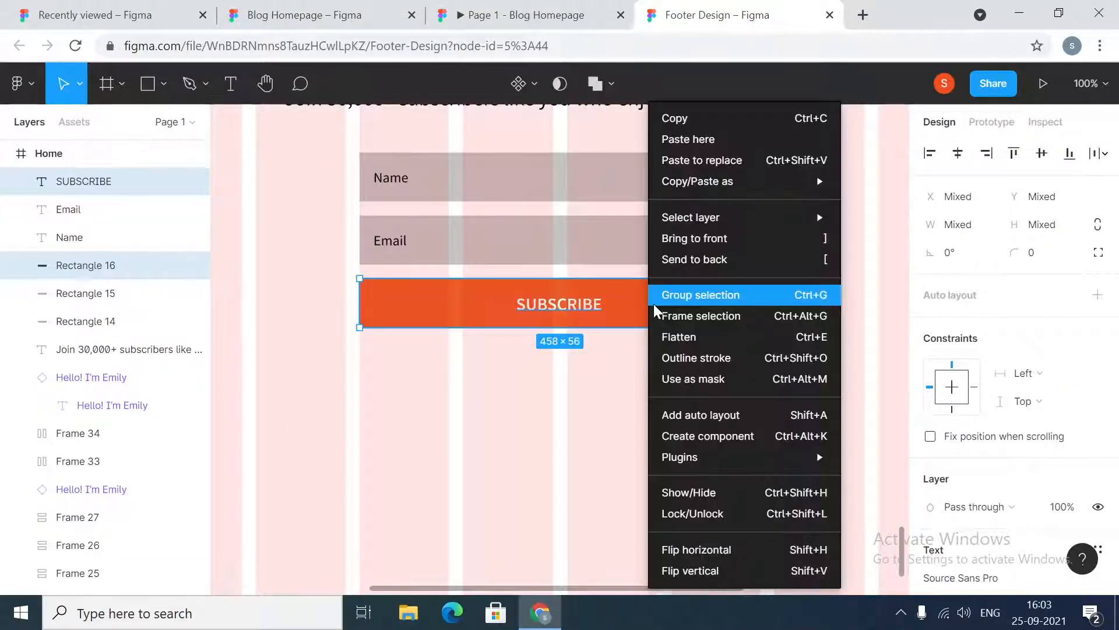
pyautogui.click(665, 317)
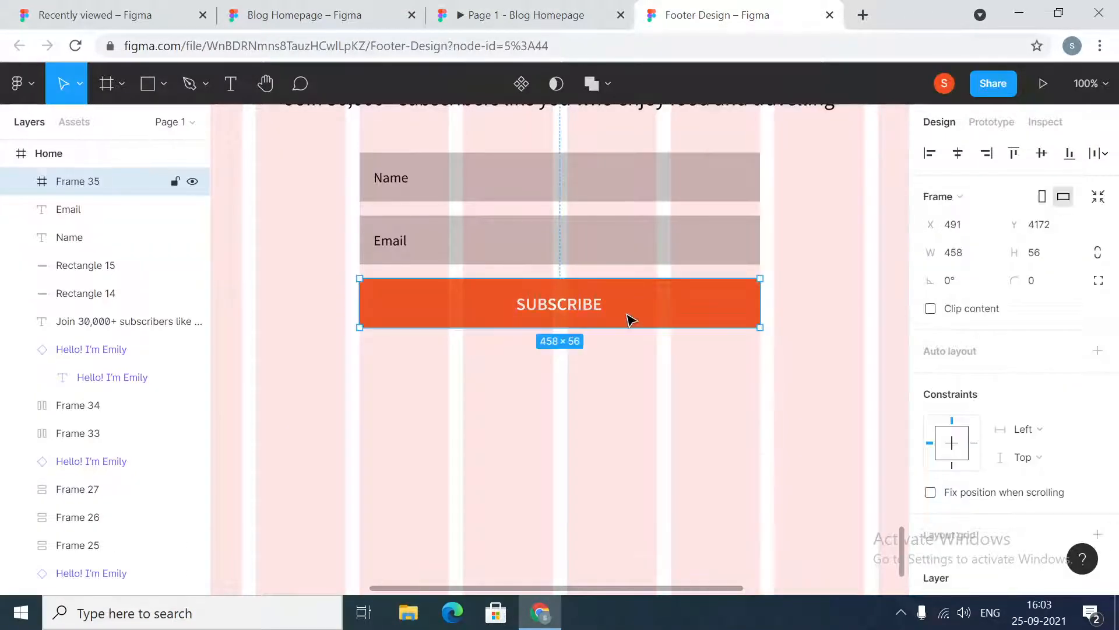
pyautogui.click(1060, 432)
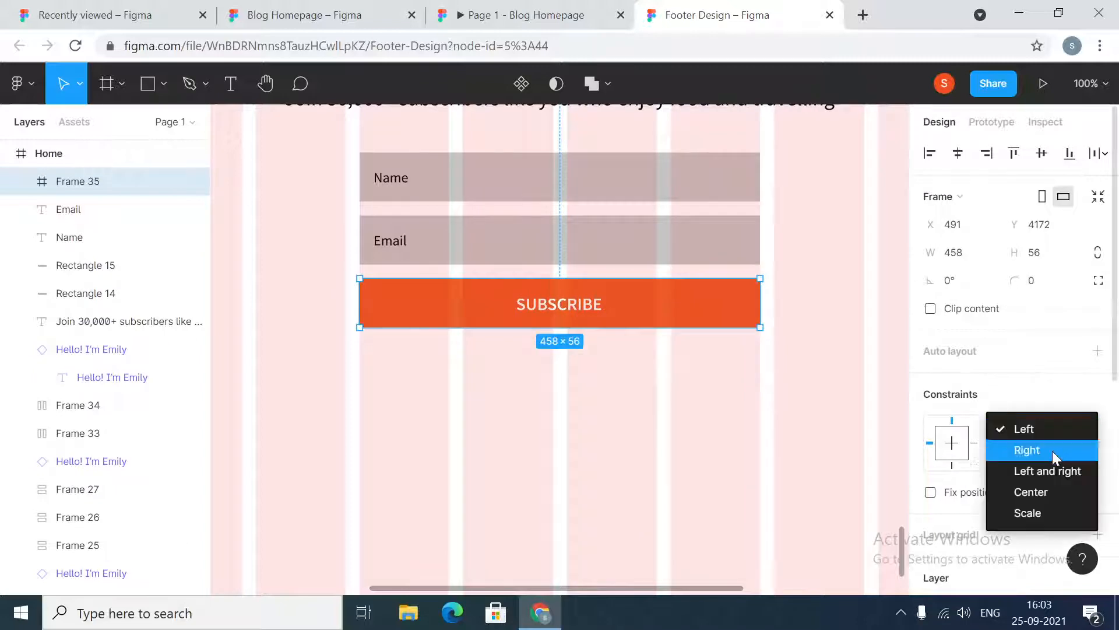
pyautogui.click(1048, 485)
pyautogui.click(389, 241)
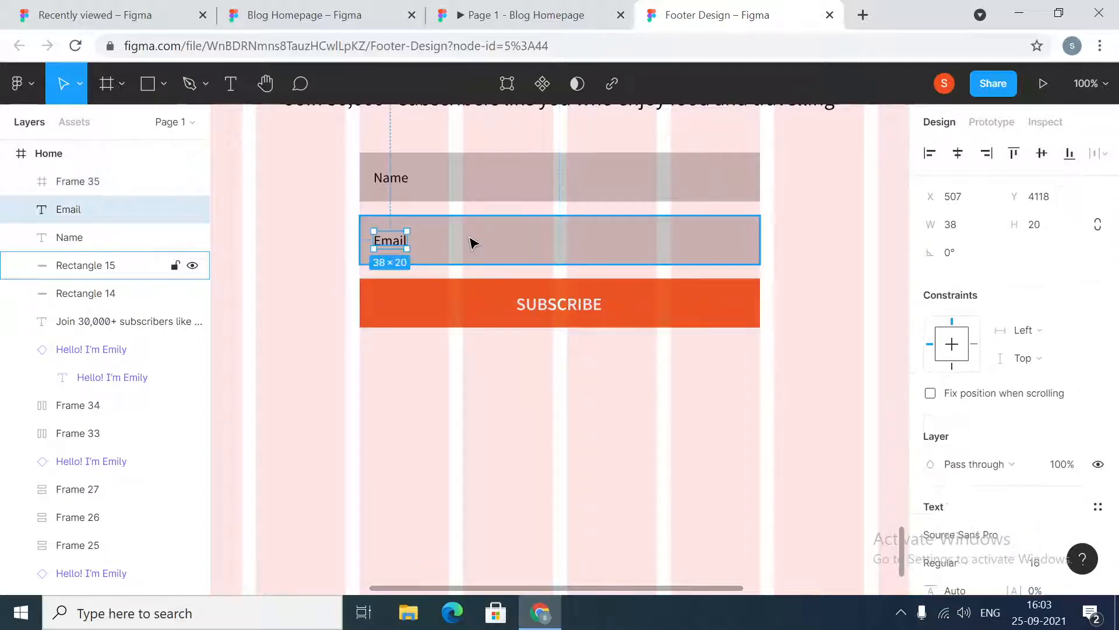
pyautogui.keyDown('shift'); pyautogui.click(469, 239); pyautogui.keyUp('shift')
pyautogui.rightClick(467, 235)
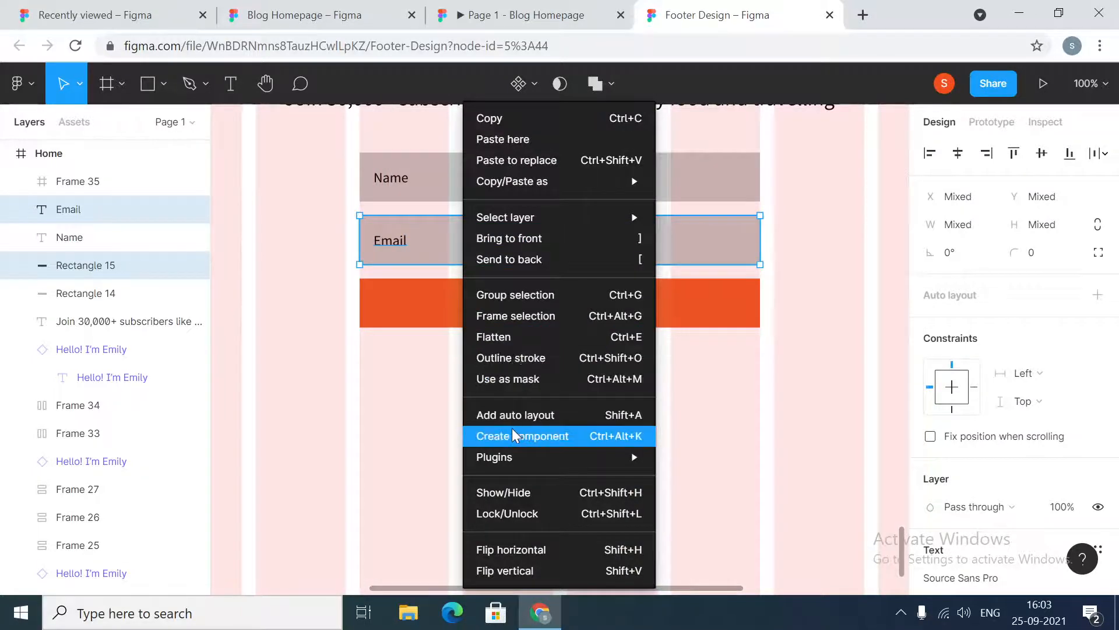
pyautogui.click(286, 357)
# Convert the Name text and its grey rectangle into a component
pyautogui.click(391, 173)
pyautogui.keyDown('shift'); pyautogui.click(444, 182); pyautogui.keyUp('shift')
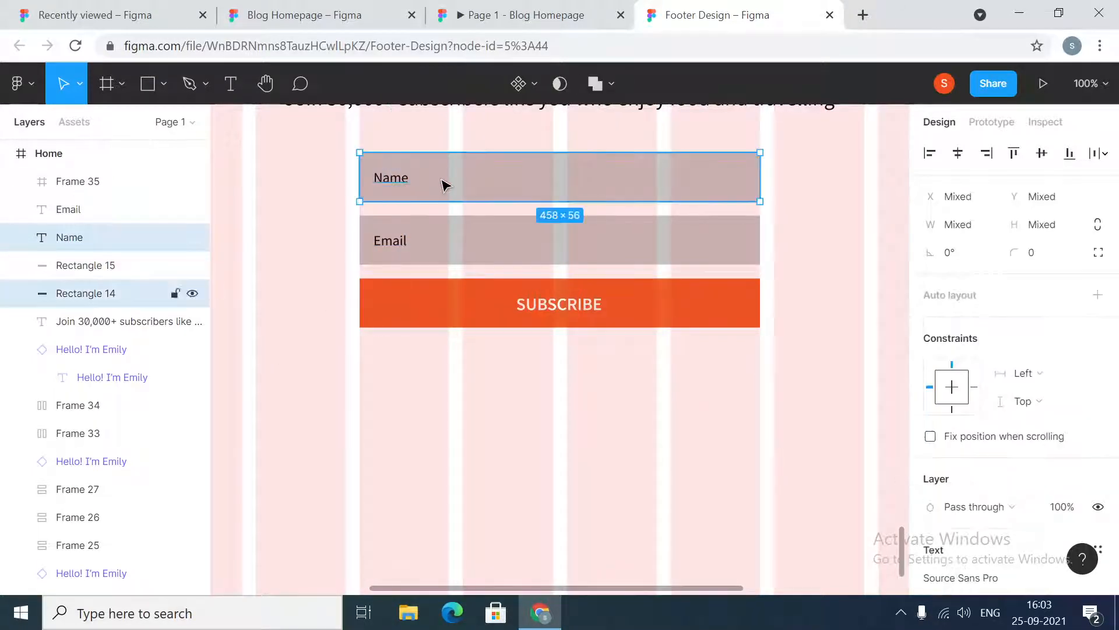
pyautogui.rightClick(441, 178)
pyautogui.moveTo(440, 181)
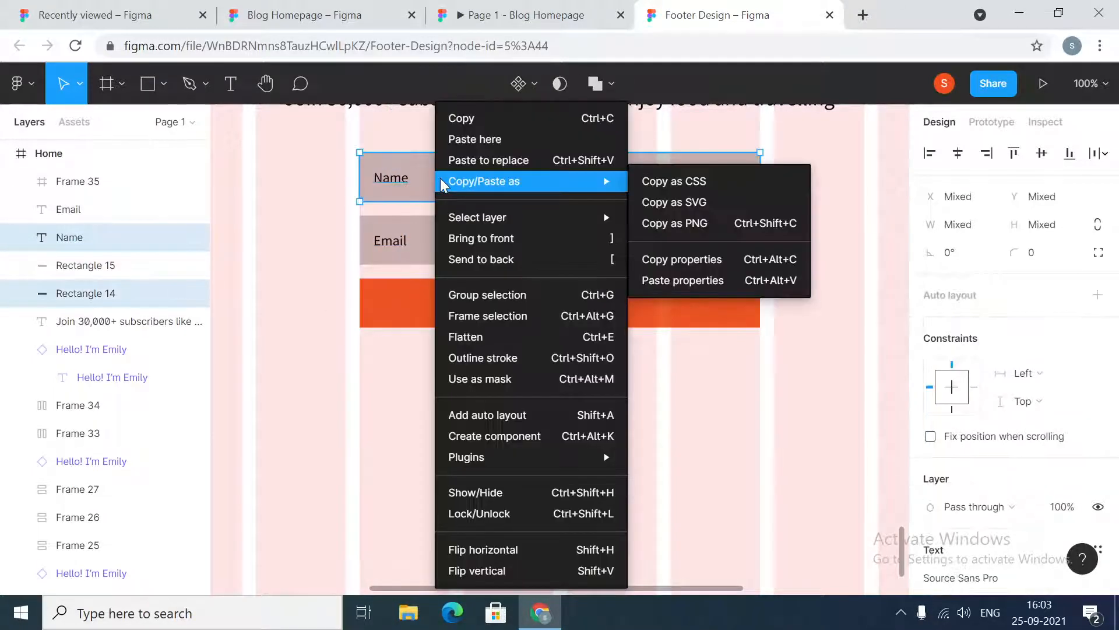
pyautogui.click(499, 436)
# Convert the Email text and its grey rectangle into a component
pyautogui.click(392, 242)
pyautogui.keyDown('shift'); pyautogui.click(448, 240); pyautogui.keyUp('shift')
pyautogui.rightClick(462, 238)
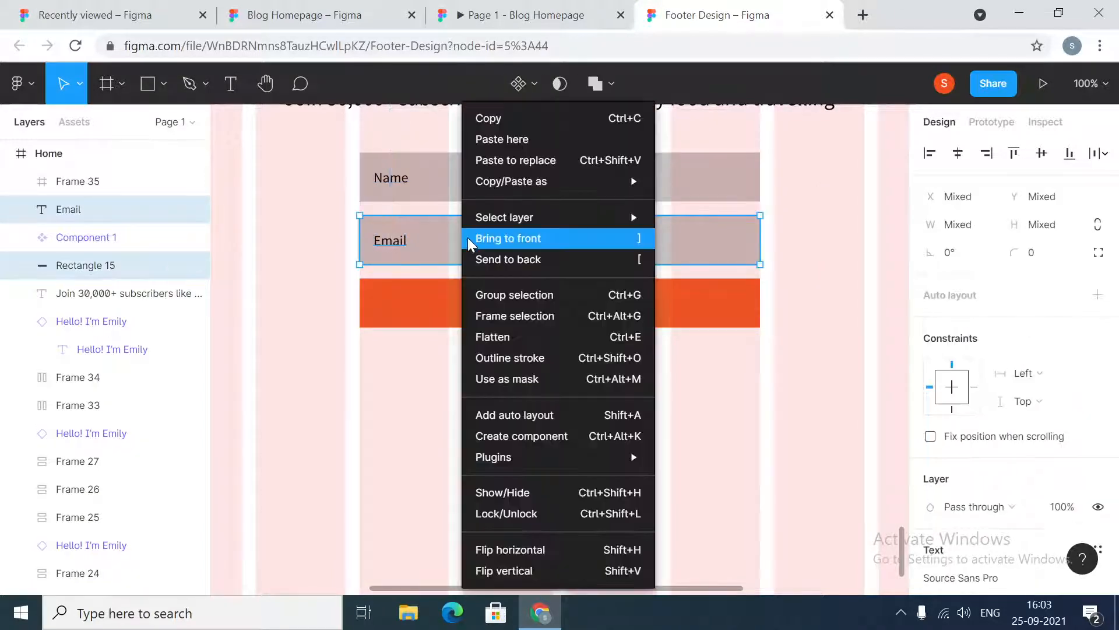
pyautogui.click(517, 435)
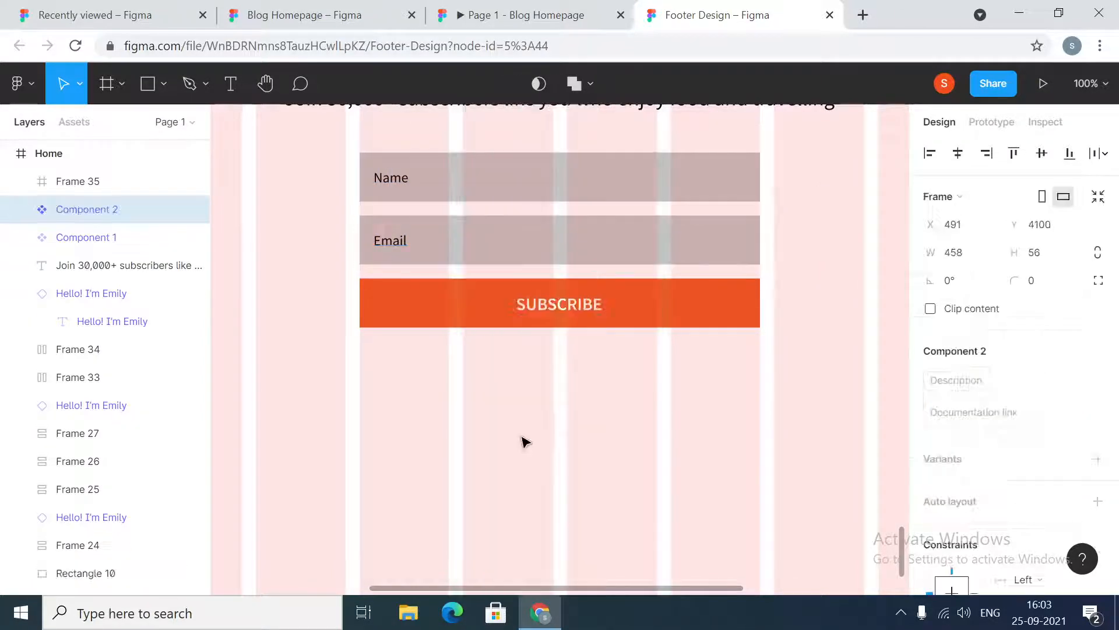
# Delete the Email component from the form
pyautogui.click(420, 187)
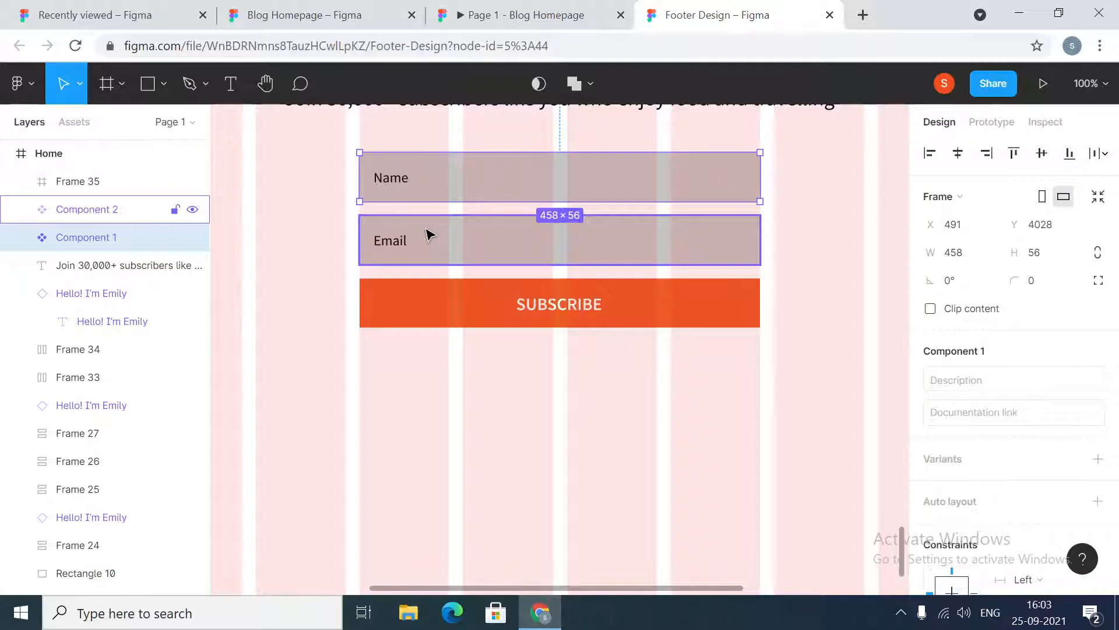
pyautogui.click(437, 243)
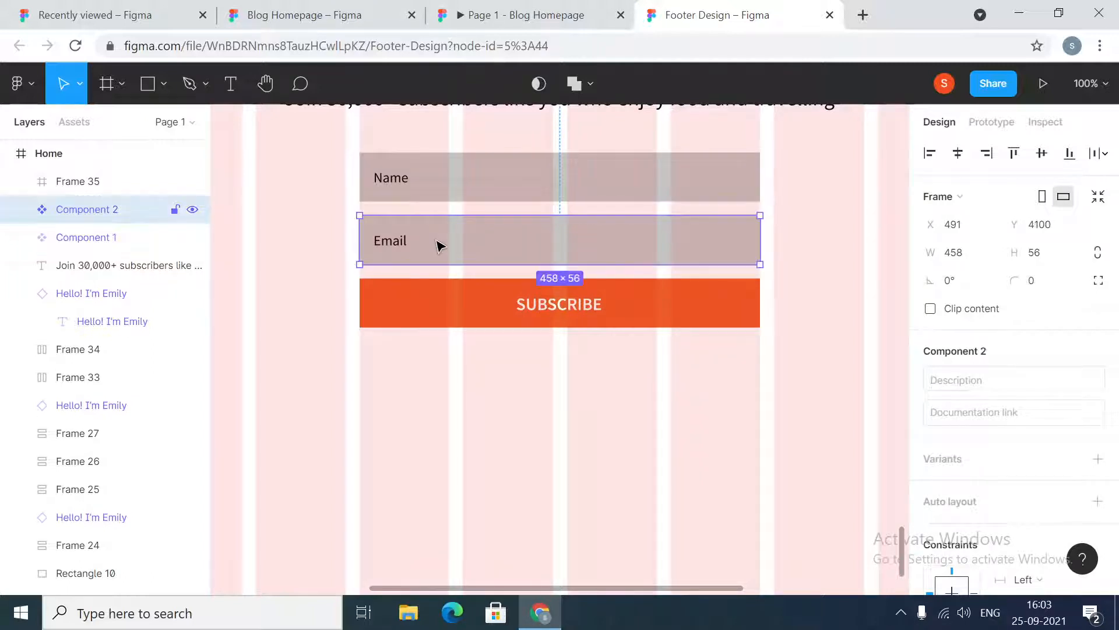
pyautogui.click(459, 182)
pyautogui.click(460, 237)
pyautogui.press('Delete')
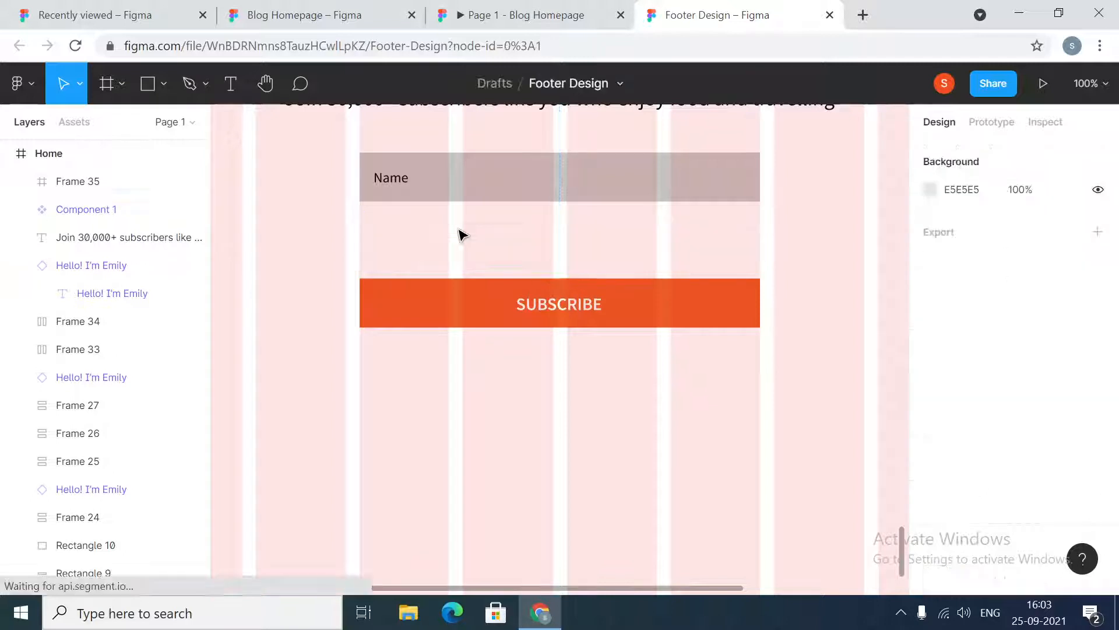
# Place an instance of the Name component in the email field's position and change its text to Email
pyautogui.click(445, 176)
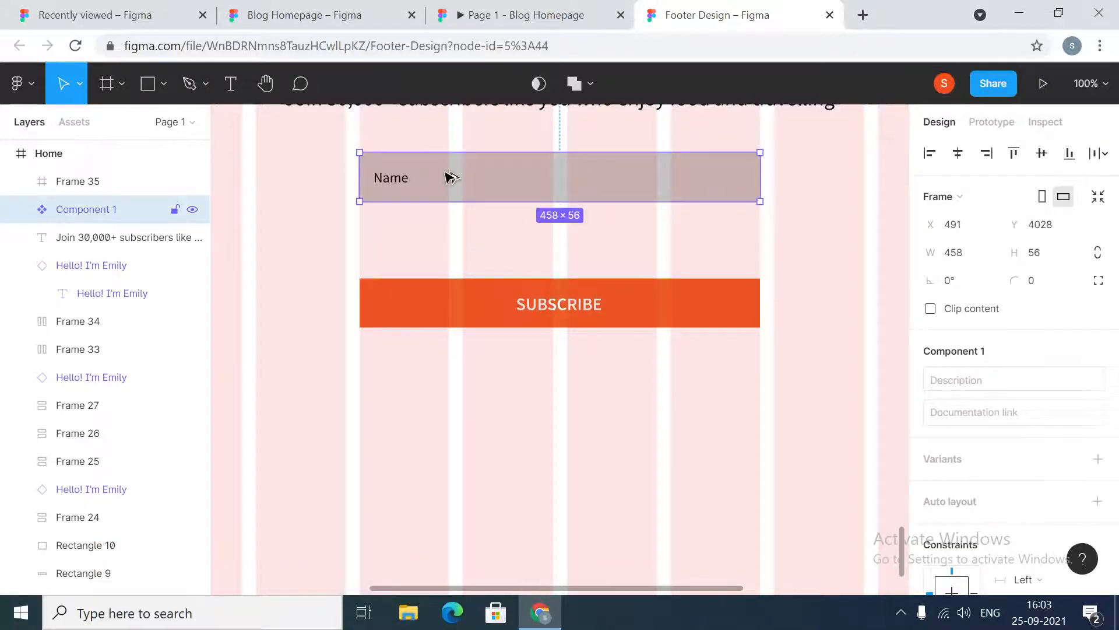
pyautogui.moveTo(445, 176); pyautogui.dragTo(452, 239)
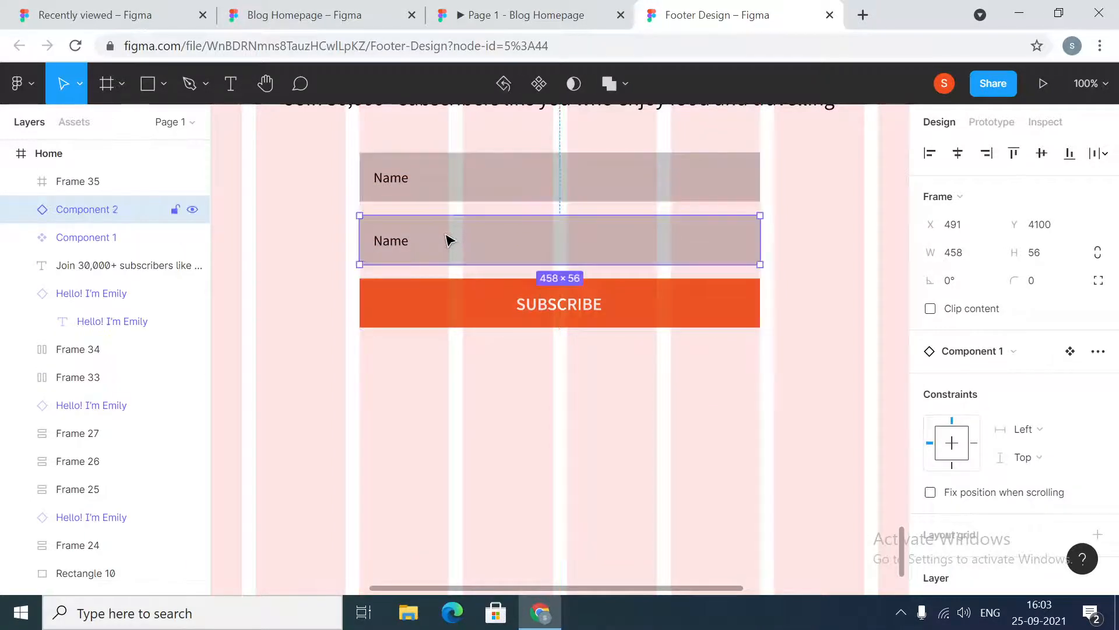
pyautogui.doubleClick(400, 243)
pyautogui.doubleClick(400, 242)
pyautogui.write('eMA')
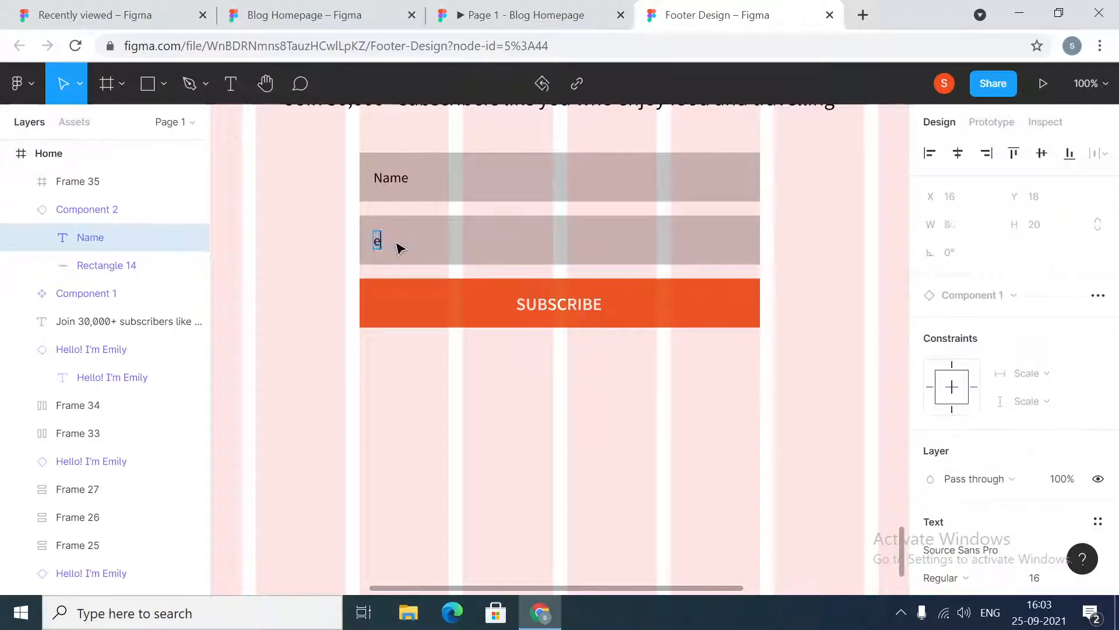
pyautogui.write('I')
pyautogui.press('BackSpace')
pyautogui.press('BackSpace')
pyautogui.press('BackSpace')
pyautogui.write('Email')
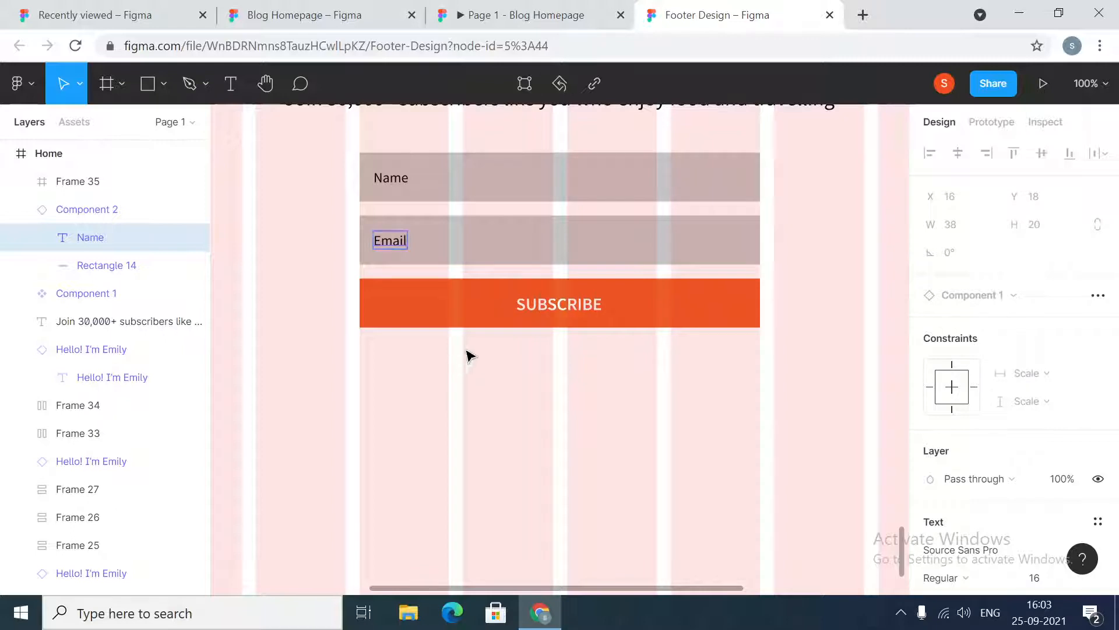
# Select the Name component and open its corner radius for editing
pyautogui.click(529, 160)
pyautogui.click(1049, 282)
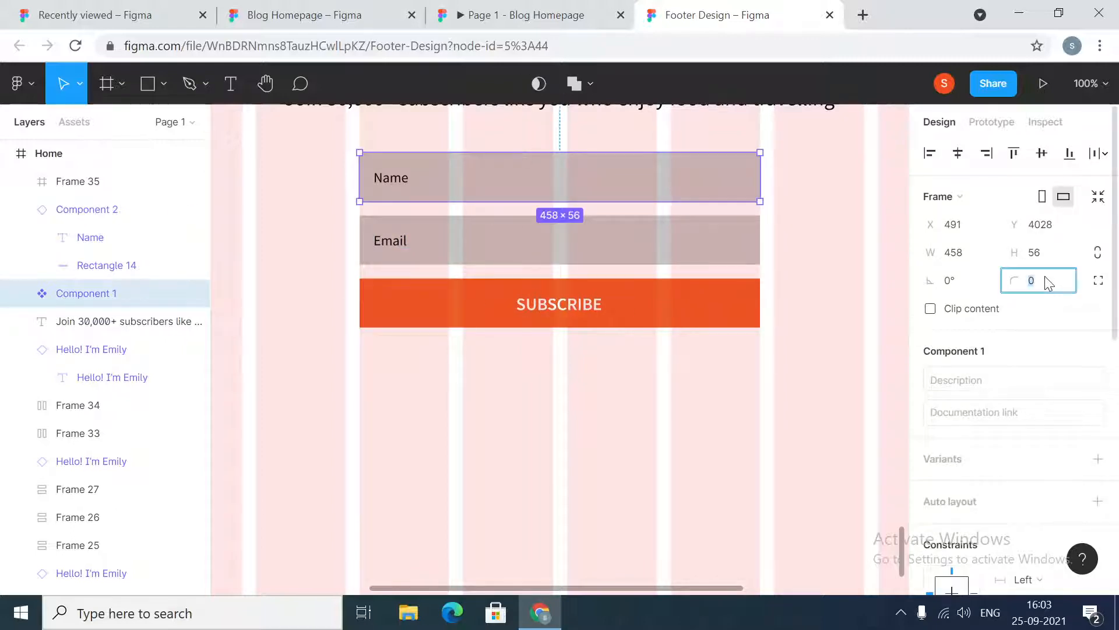
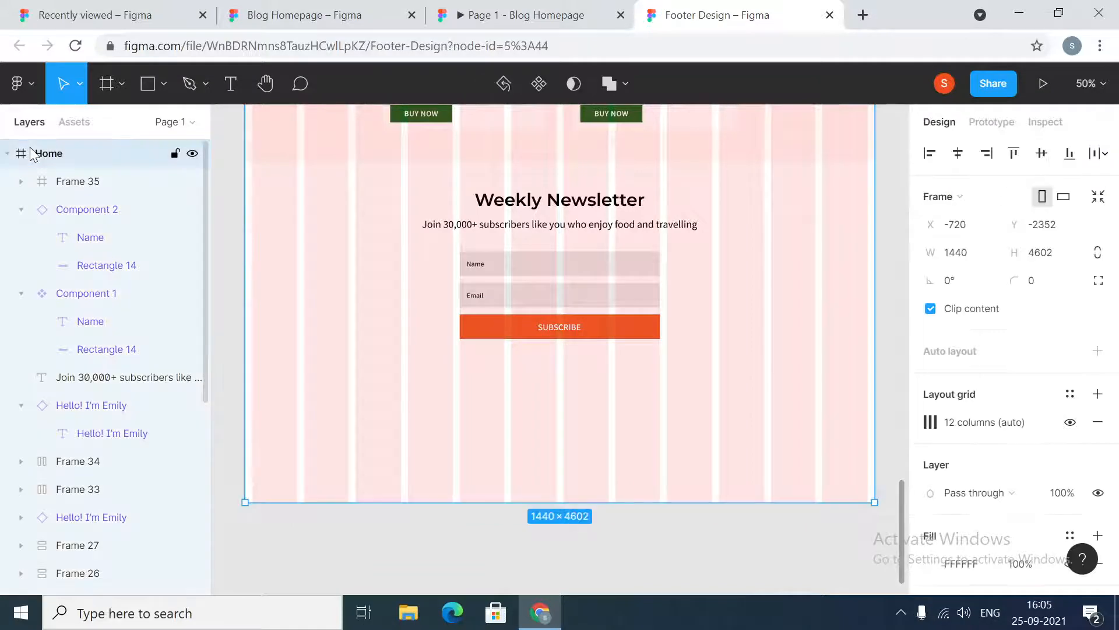
pyautogui.click(983, 259)
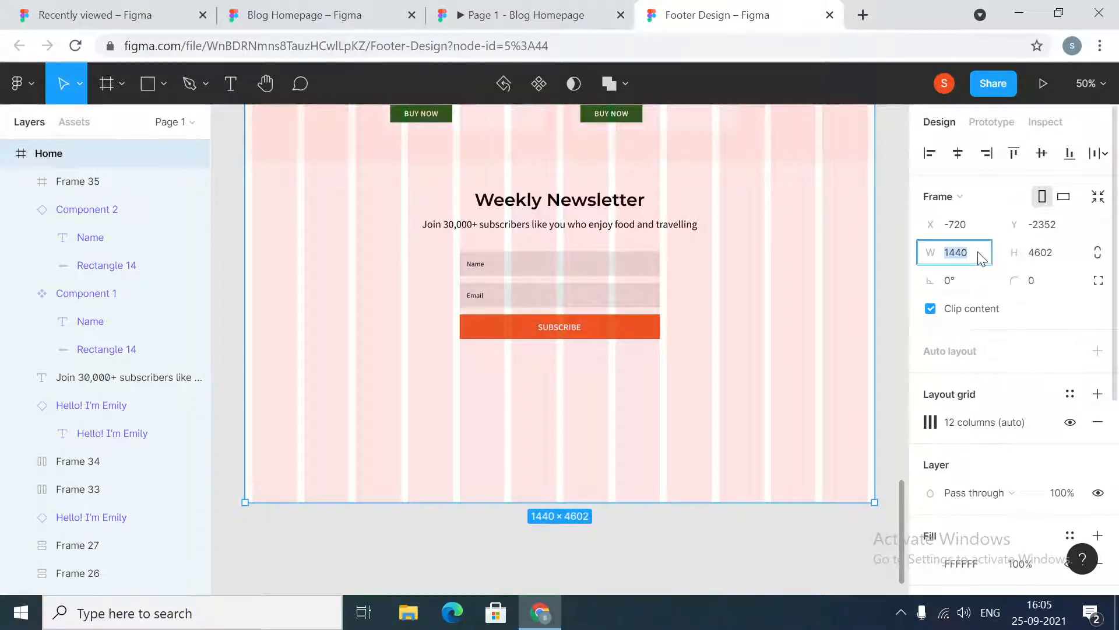
pyautogui.press('Return')
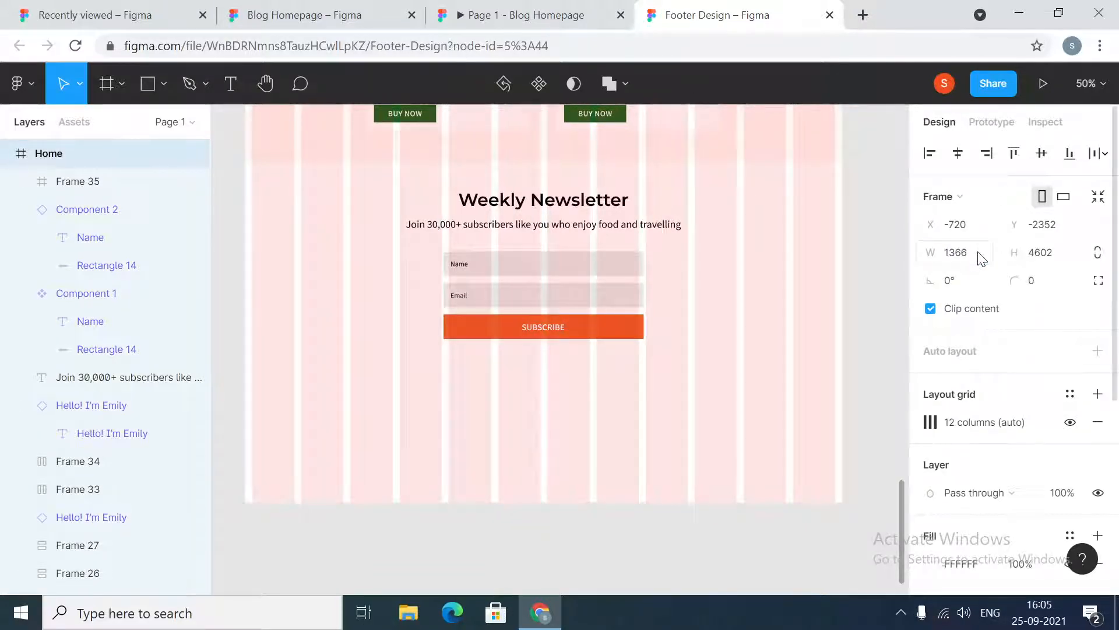
pyautogui.click(983, 258)
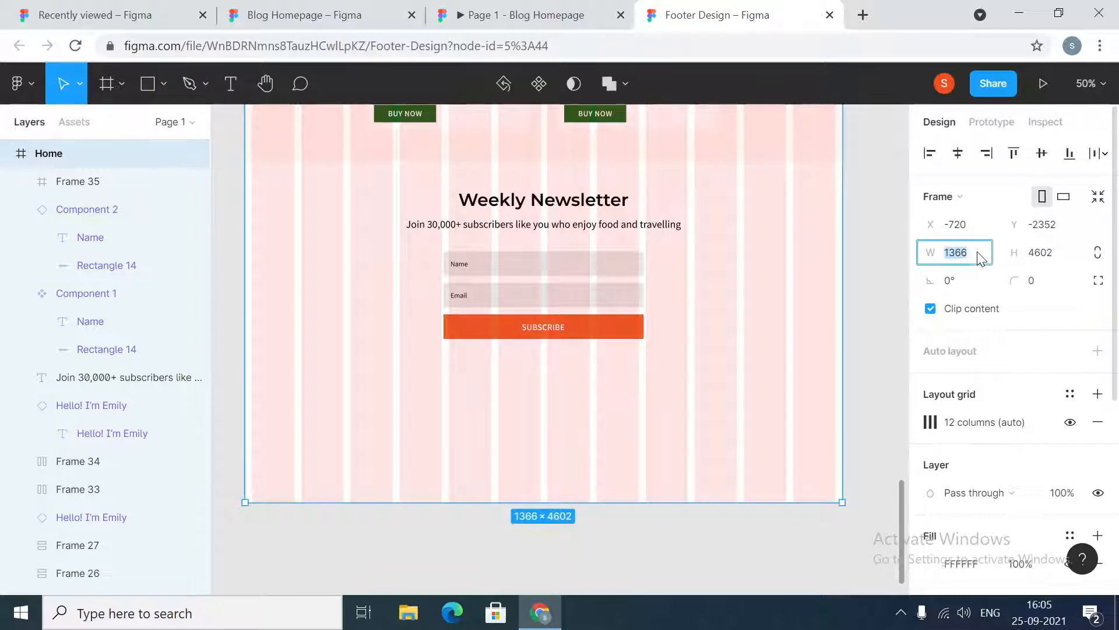
pyautogui.write('166')
pyautogui.write('00')
pyautogui.press('Return')
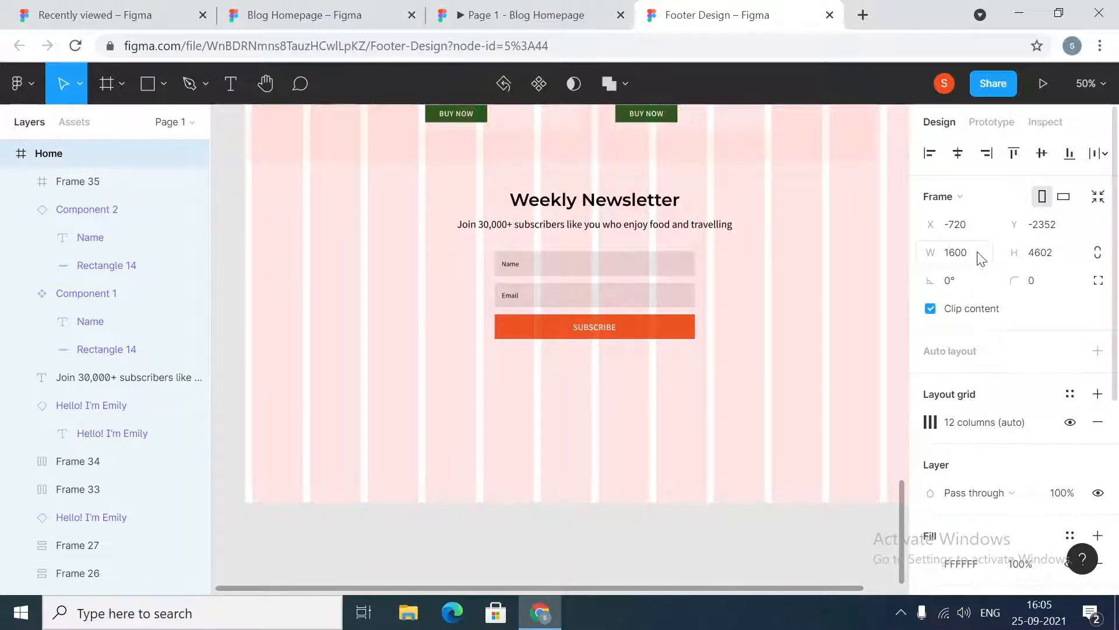
pyautogui.click(964, 258)
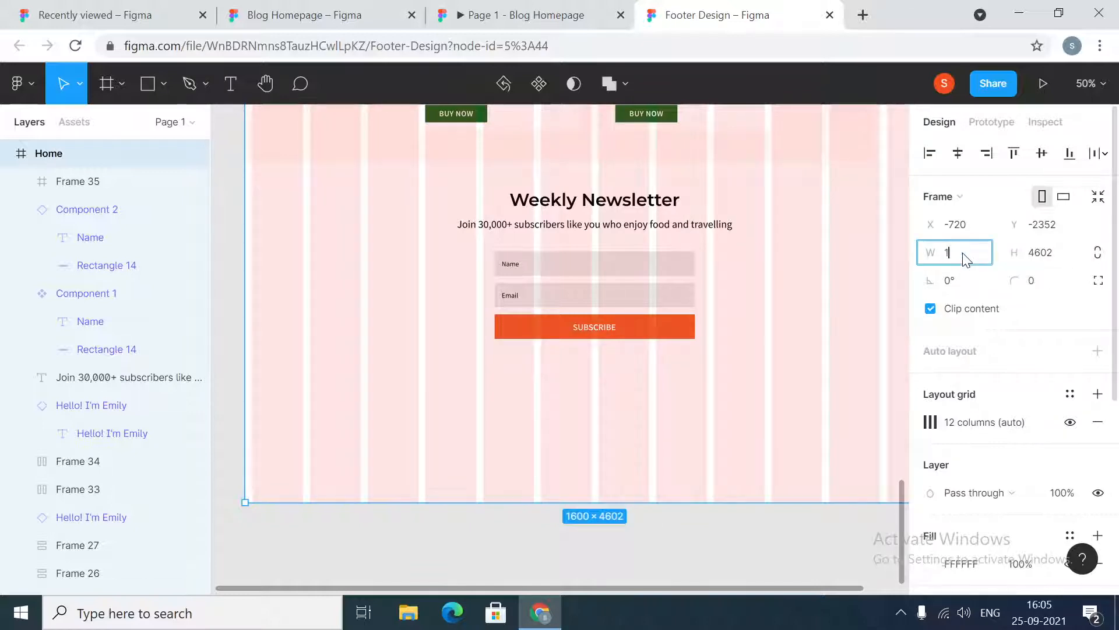
pyautogui.write('1440')
pyautogui.press('Return')
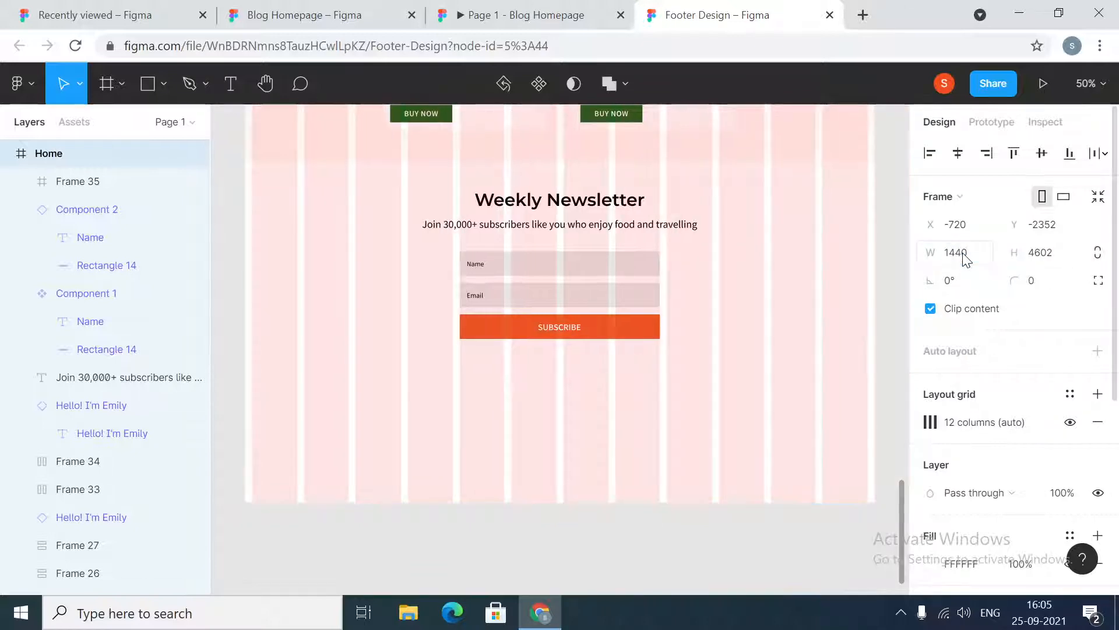
# Inspect the background rectangle behind the newsletter section in the Blog Homepage reference design
pyautogui.click(693, 543)
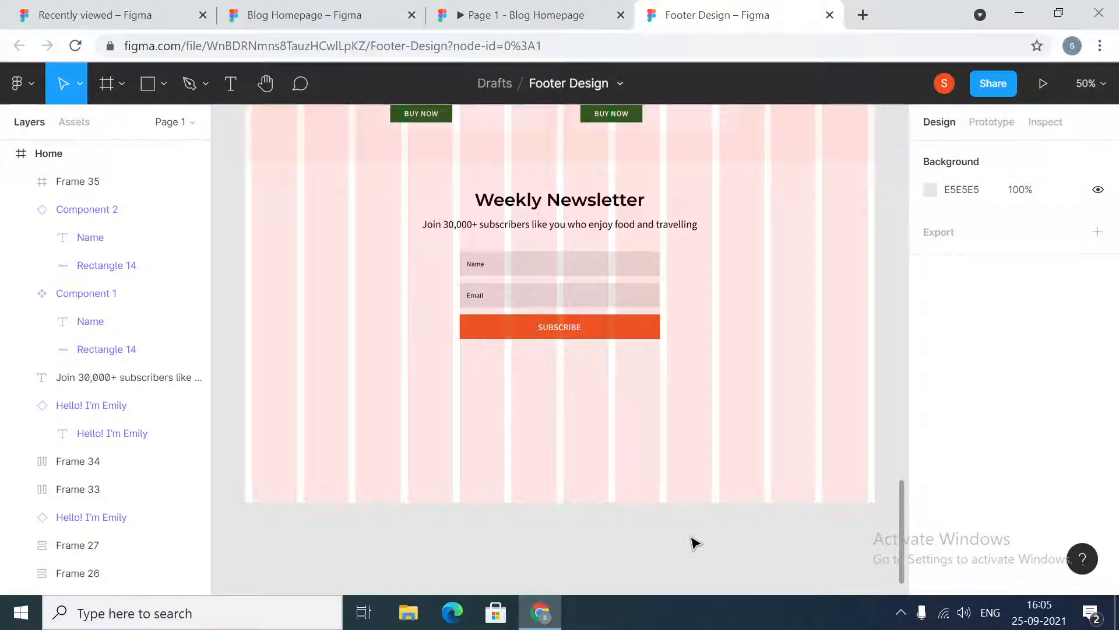
pyautogui.click(463, 8)
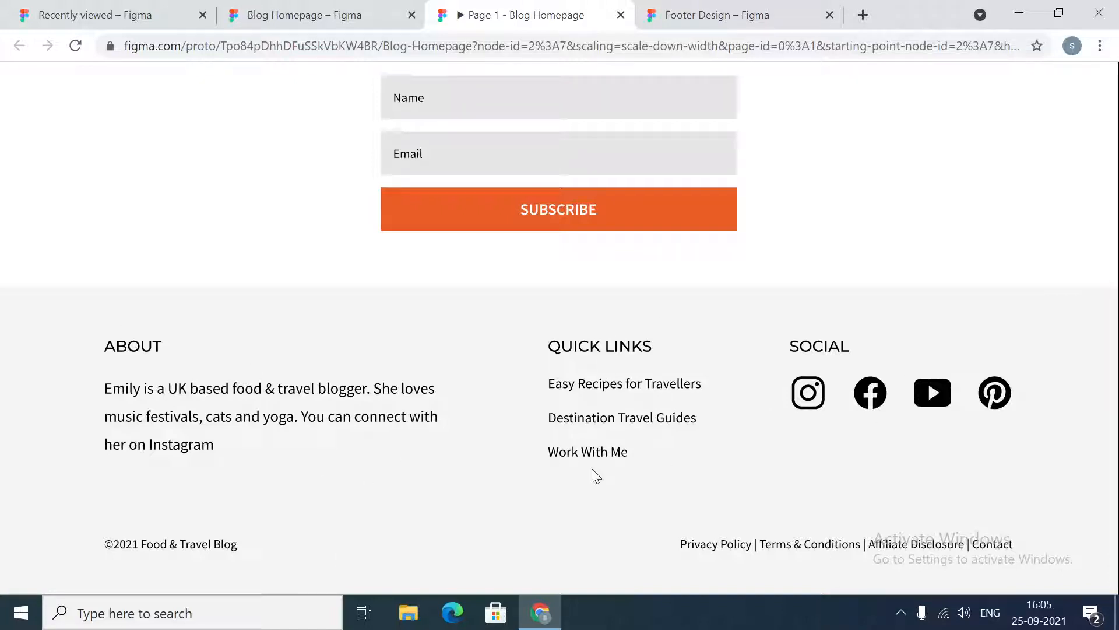
pyautogui.click(326, 14)
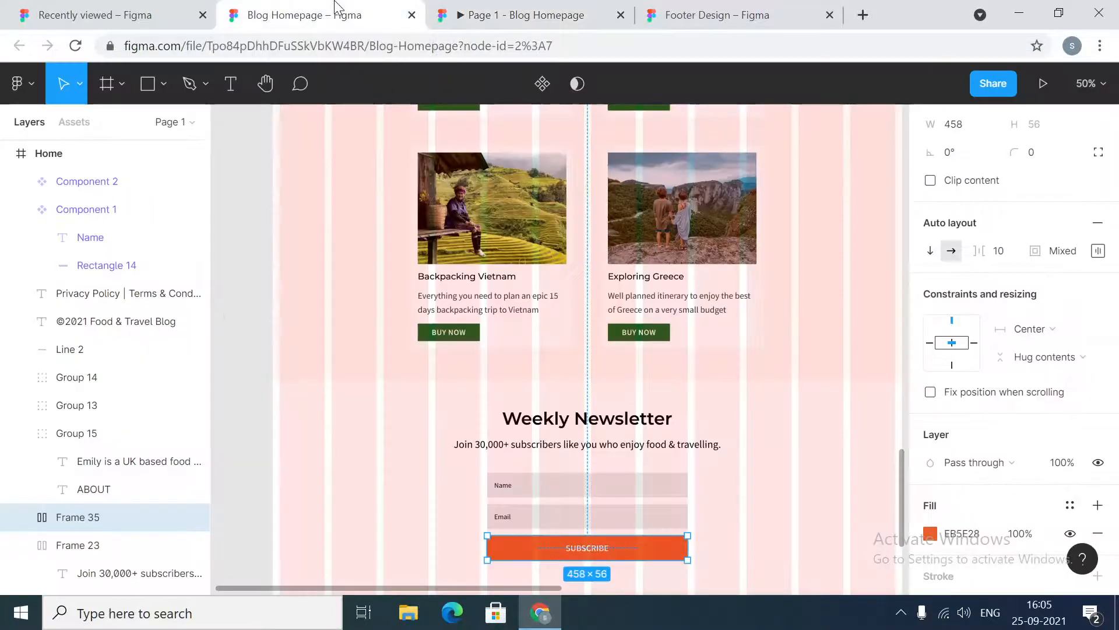
pyautogui.click(814, 343)
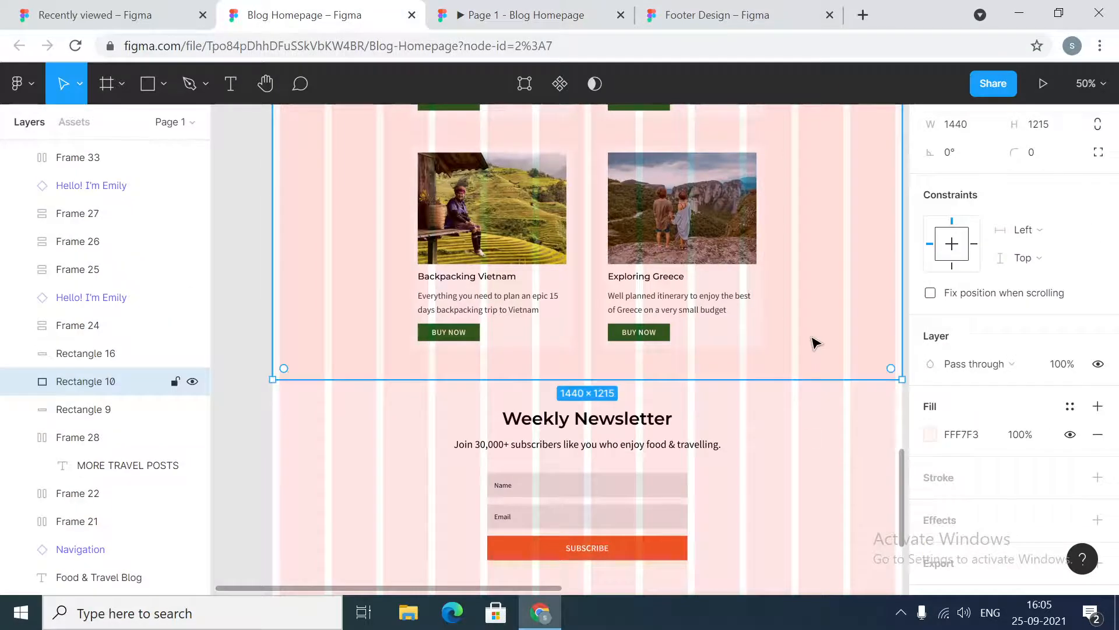
pyautogui.scroll(-5, 814, 343)
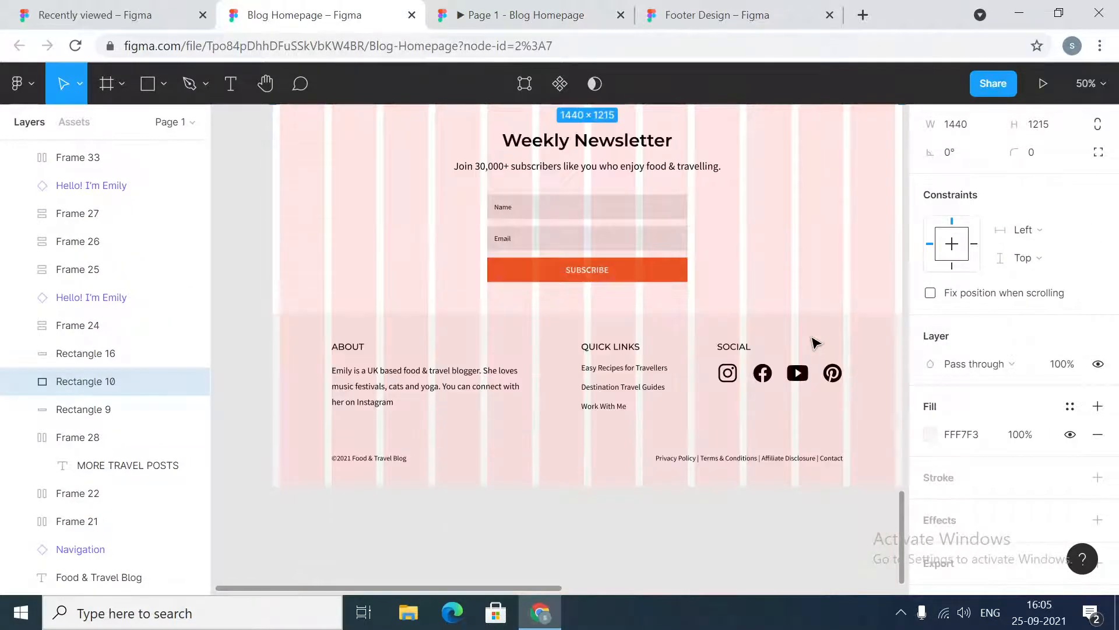
pyautogui.scroll(5, 814, 343)
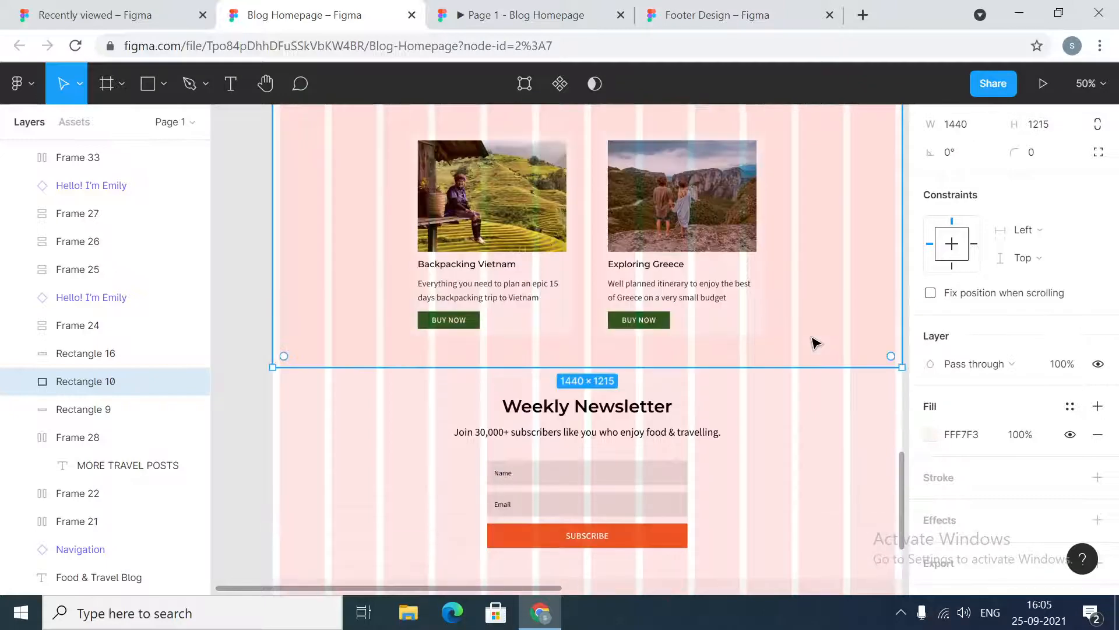
pyautogui.click(533, 11)
pyautogui.click(746, 17)
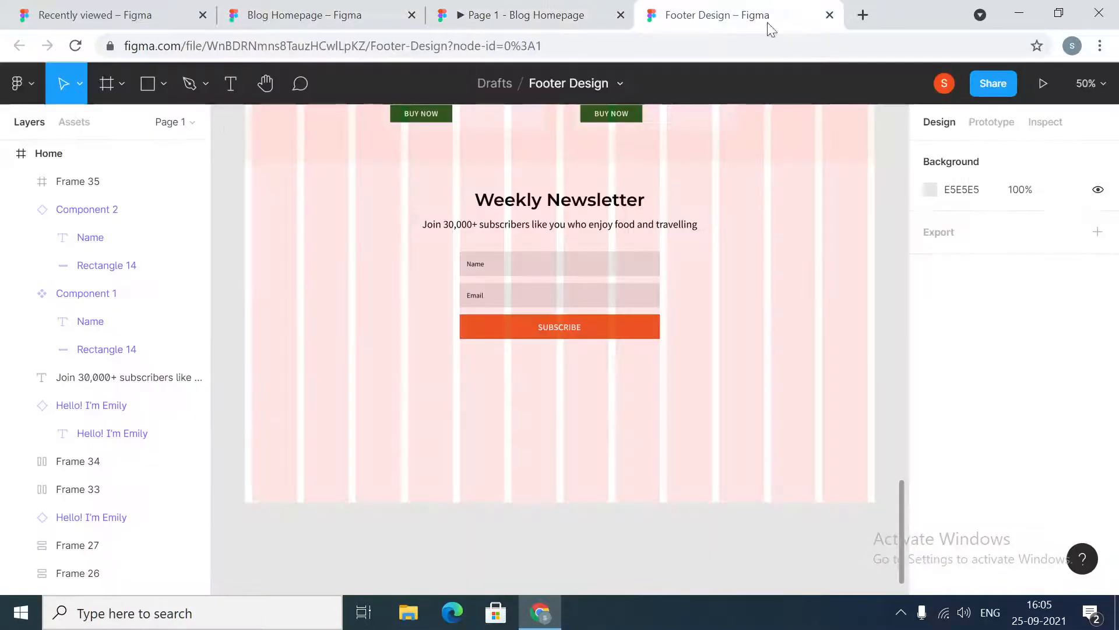
pyautogui.scroll(2, 771, 254)
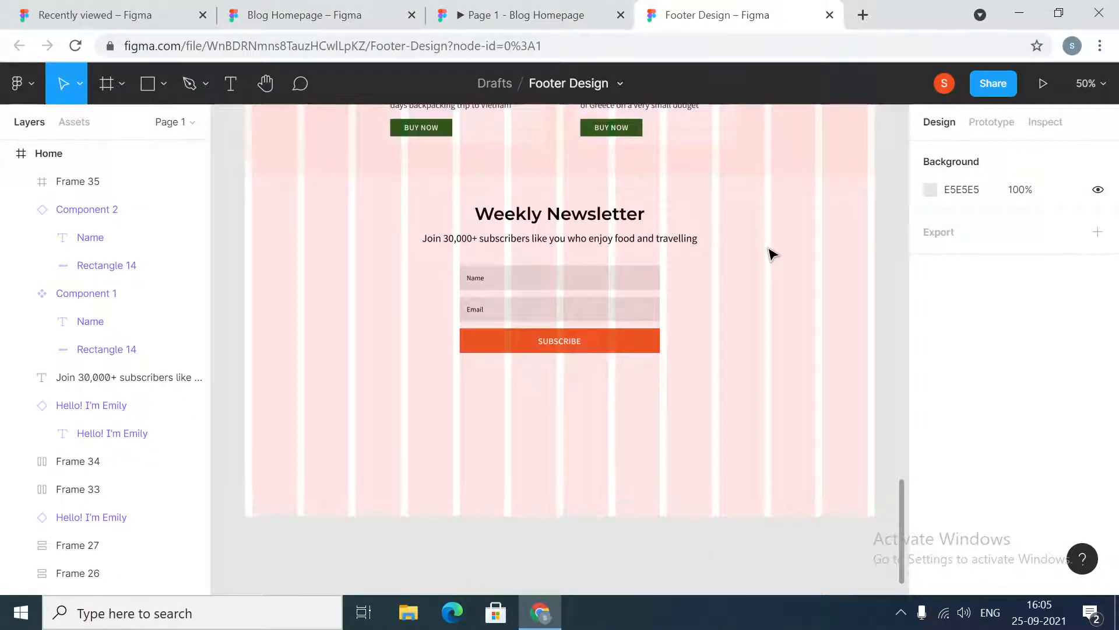
pyautogui.click(790, 172)
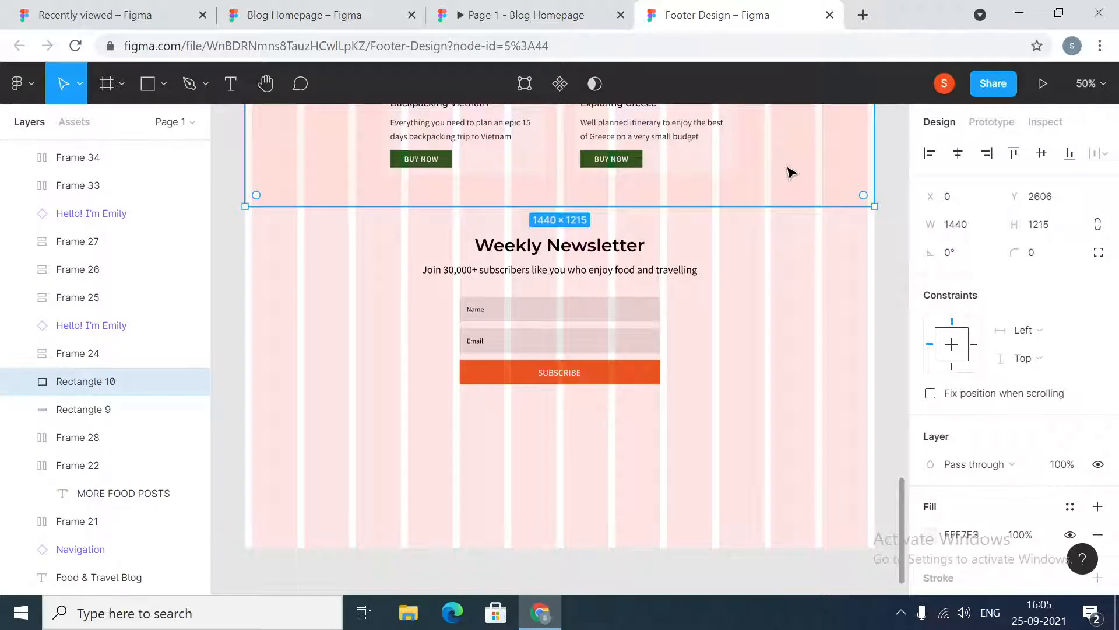
pyautogui.hotkey('ctrl', 'v')
pyautogui.moveTo(785, 172); pyautogui.dragTo(798, 269)
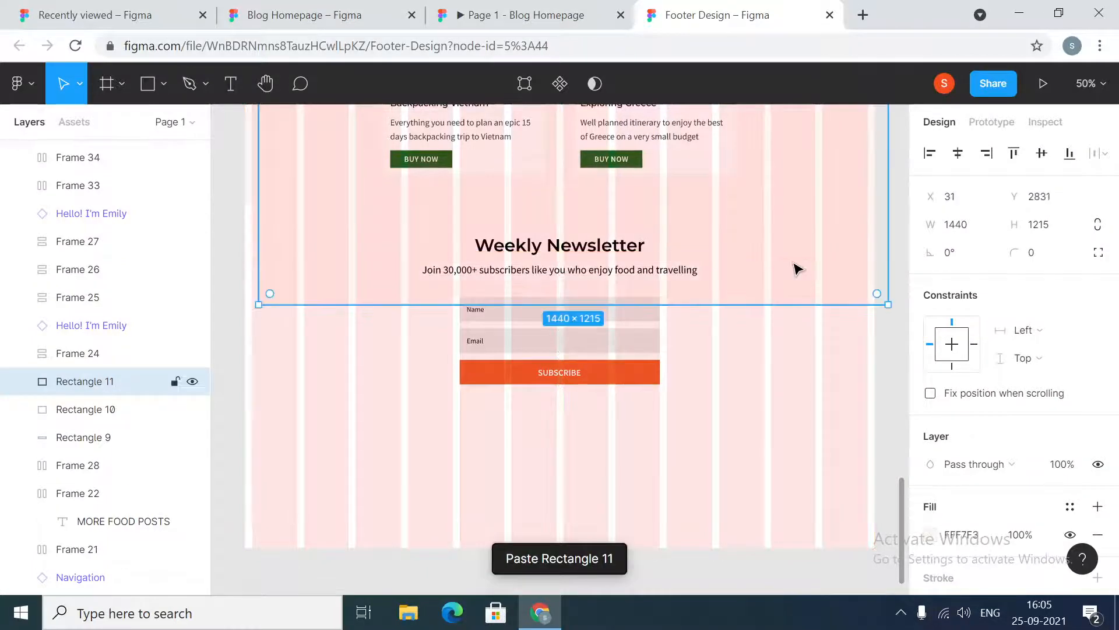
pyautogui.press('Delete')
# Duplicate the pale background rectangle and place it below the subscribe form as a full-width band about 1440 × 316
pyautogui.click(794, 181)
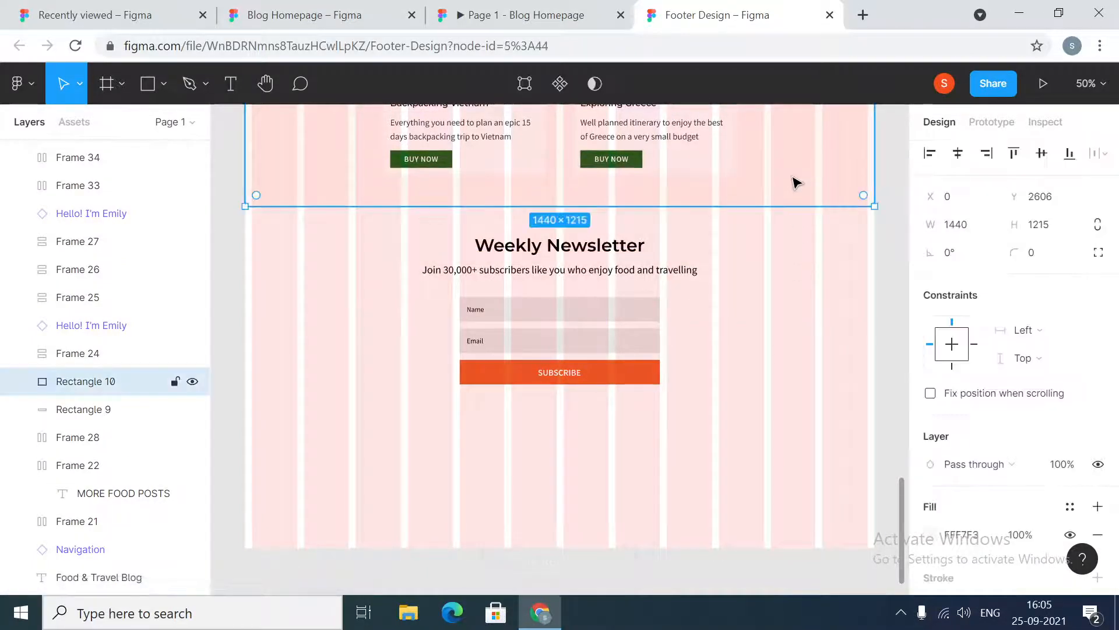
pyautogui.moveTo(798, 182); pyautogui.dragTo(798, 471)
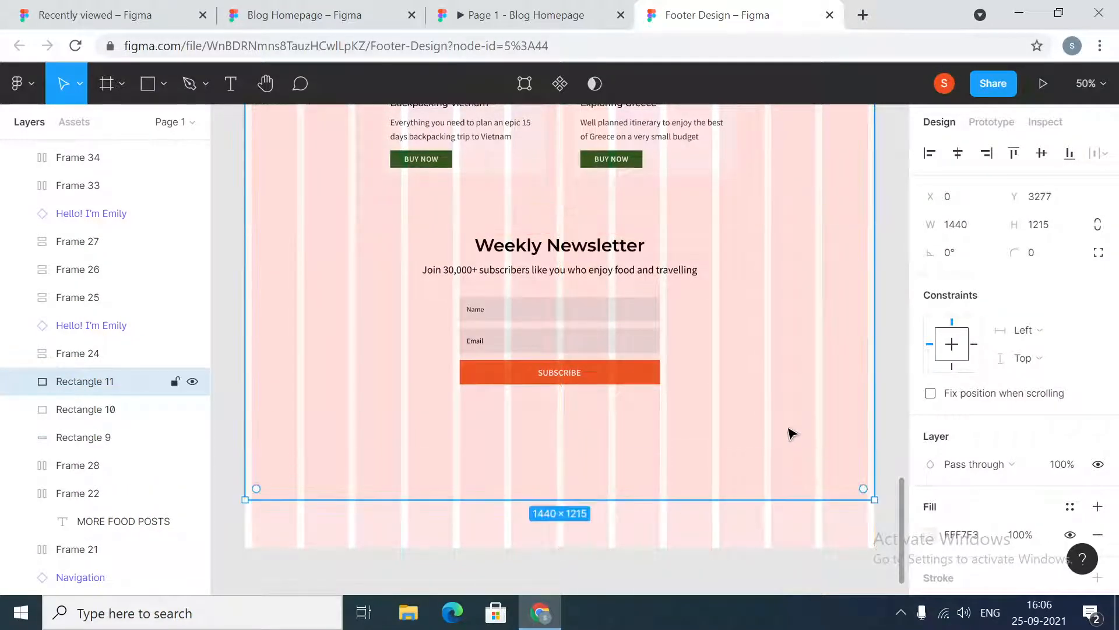
pyautogui.scroll(-5, 761, 392)
pyautogui.scroll(5, 761, 392)
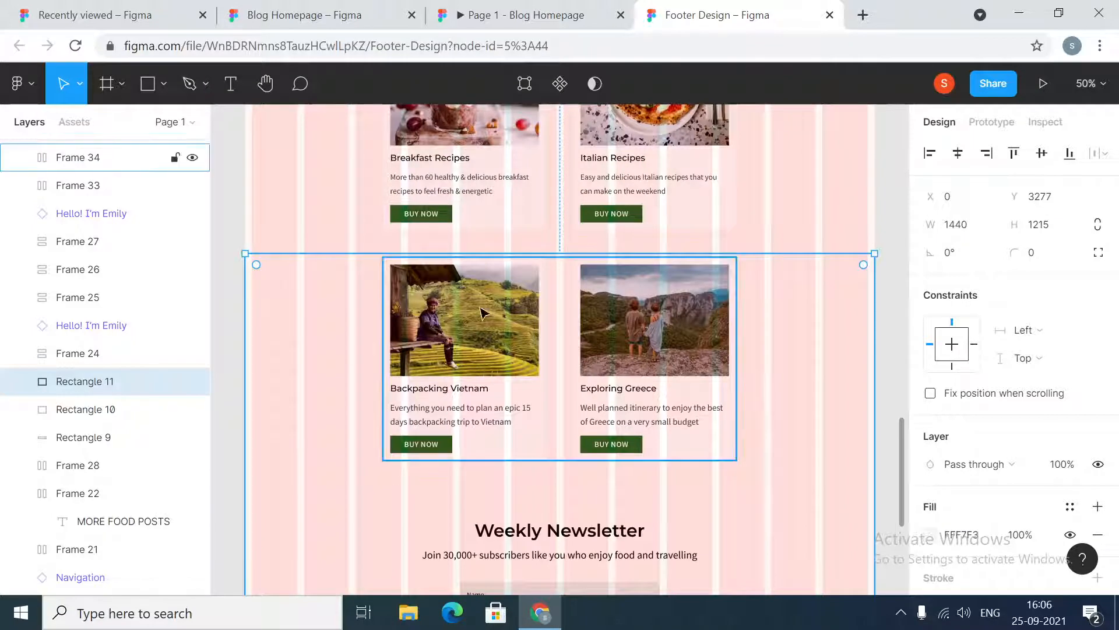
pyautogui.moveTo(517, 253); pyautogui.dragTo(531, 426)
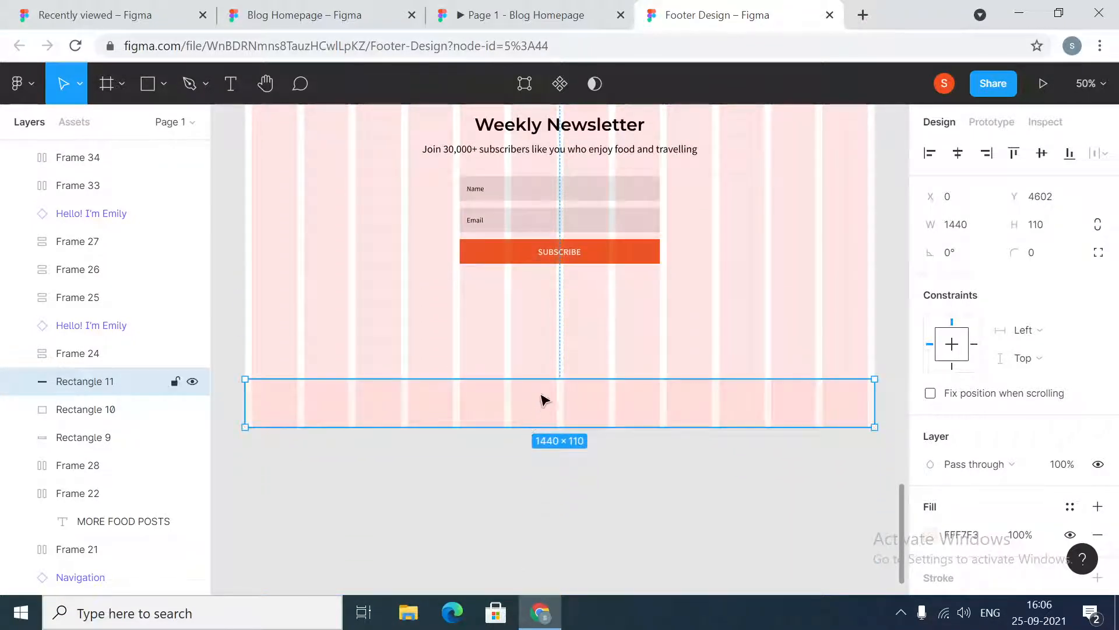
pyautogui.moveTo(540, 380); pyautogui.dragTo(547, 289)
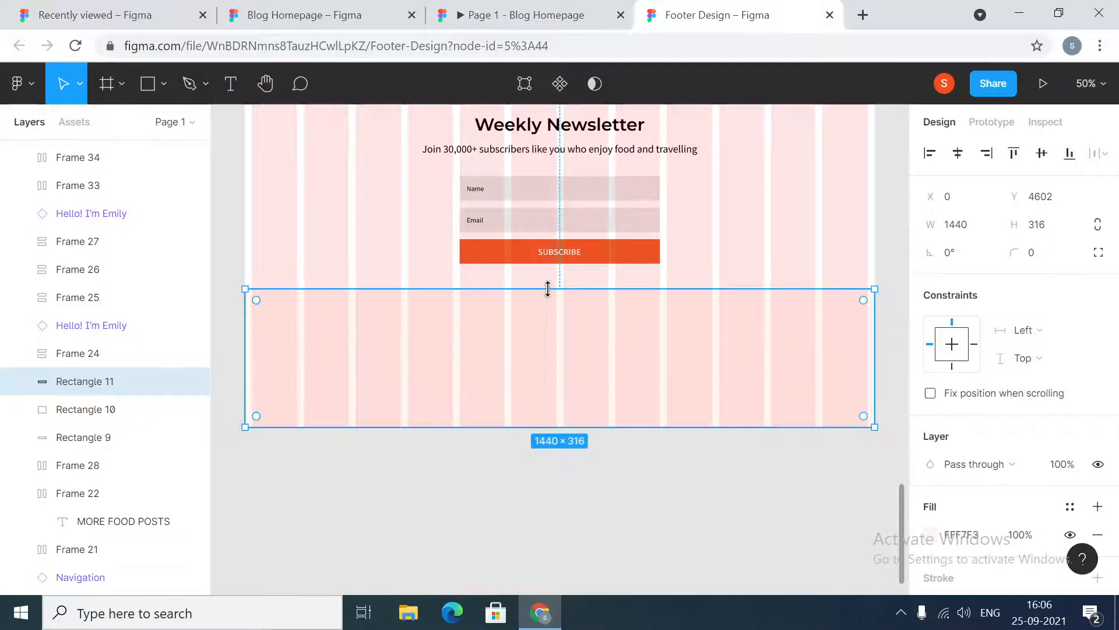
# Measure the gap between the Subscribe button and the footer band in the reference design
pyautogui.click(558, 256)
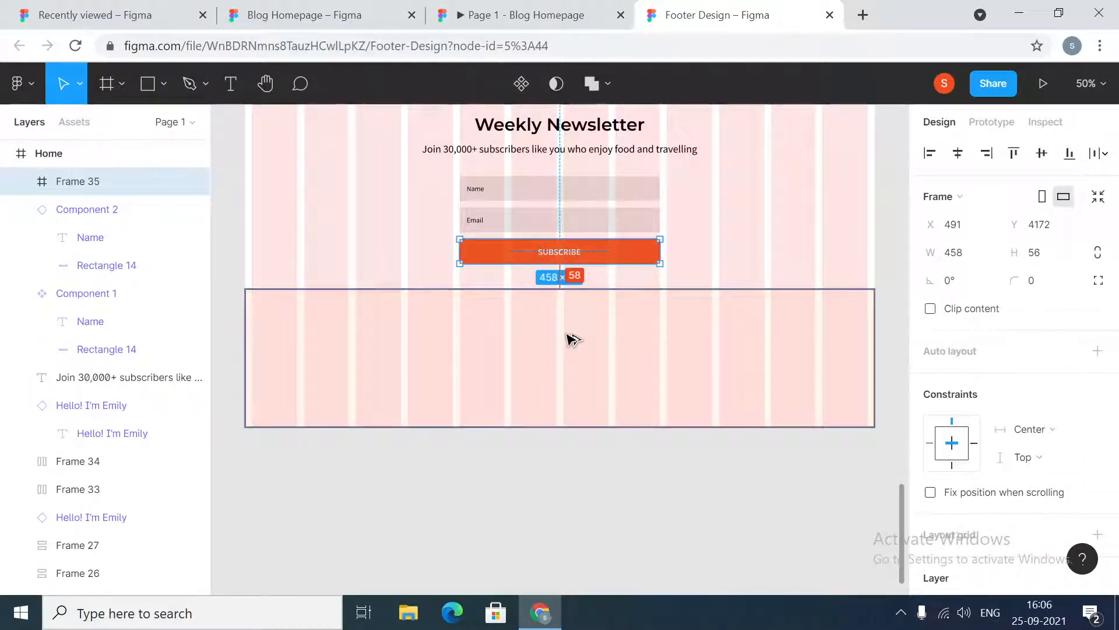
pyautogui.click(274, 6)
pyautogui.scroll(-3, 636, 408)
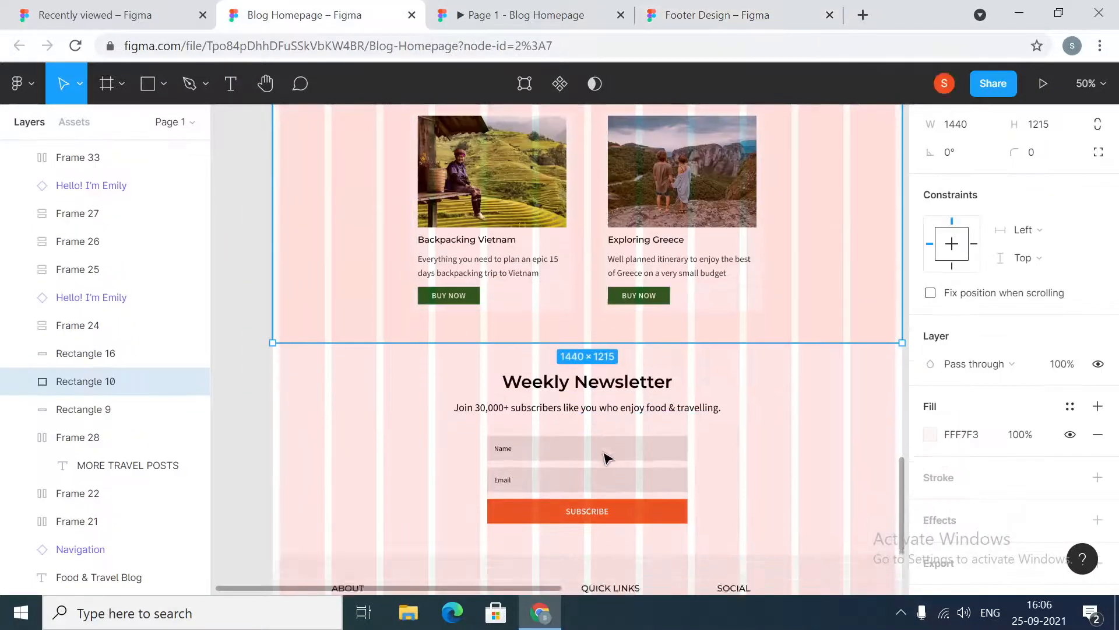
pyautogui.click(603, 460)
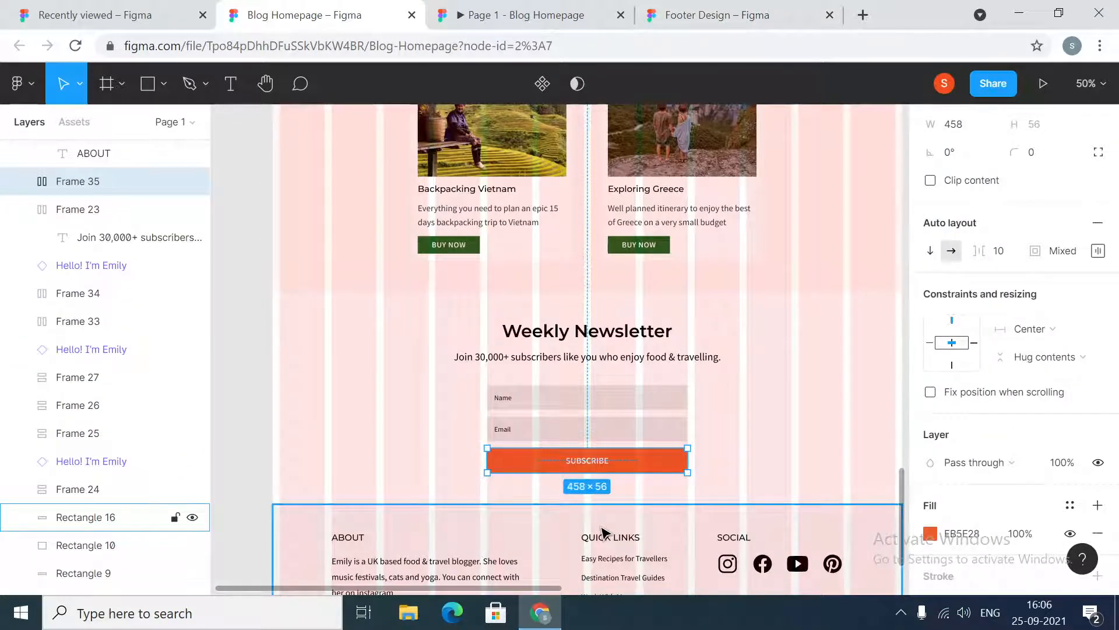
pyautogui.press('alt')
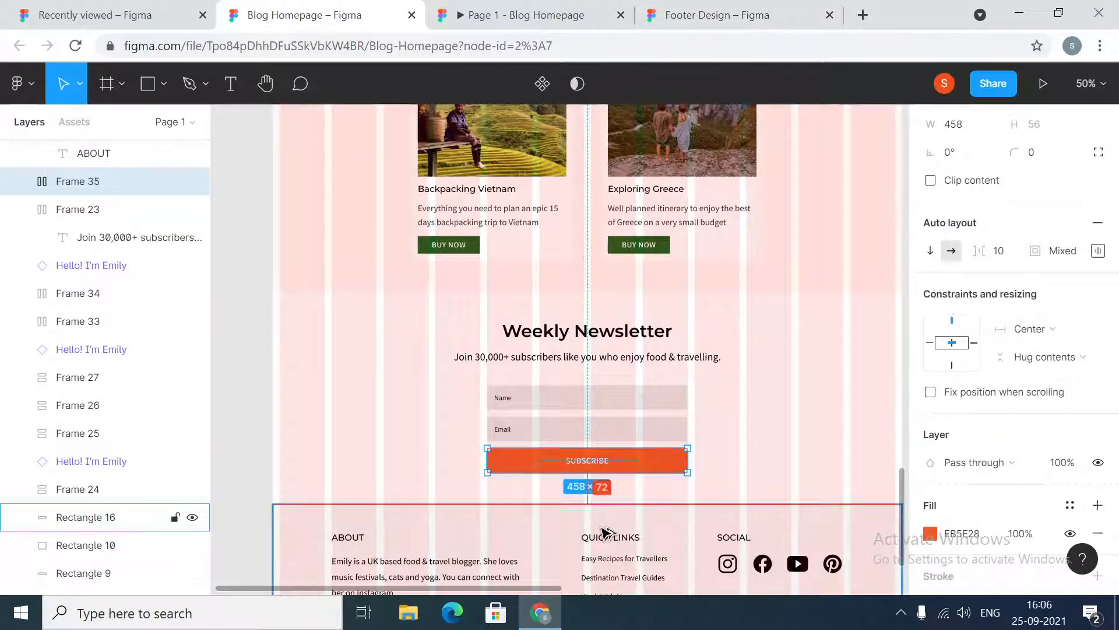
pyautogui.click(491, 7)
pyautogui.click(711, 14)
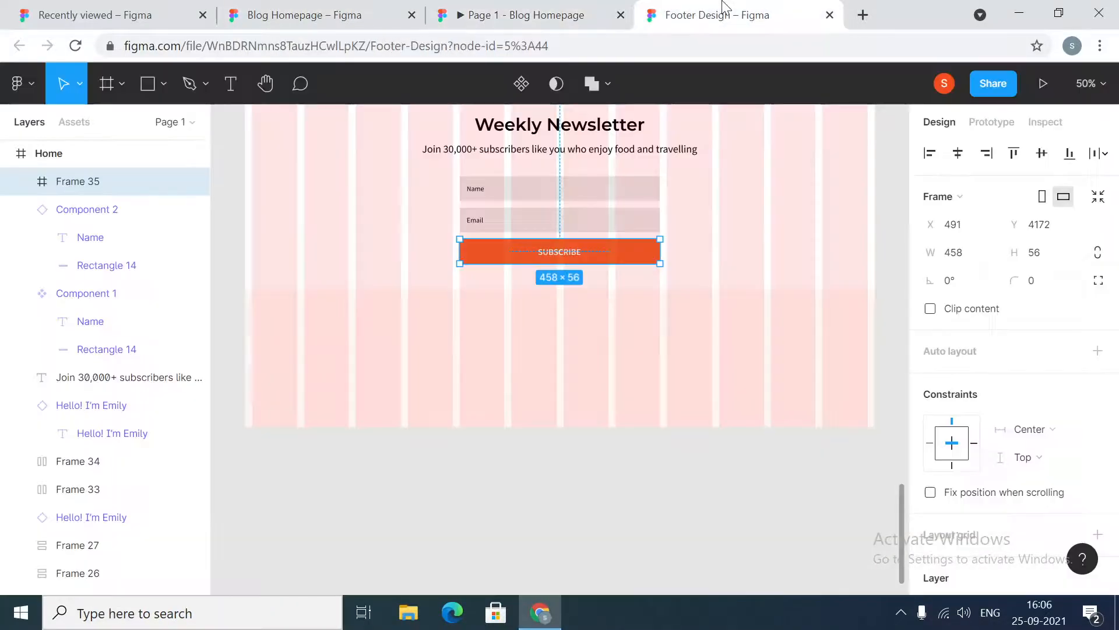
# Adjust the footer band's top edge to leave spacing below the Subscribe button, making it about 1440 × 302
pyautogui.scroll(1, 592, 127)
pyautogui.click(589, 125)
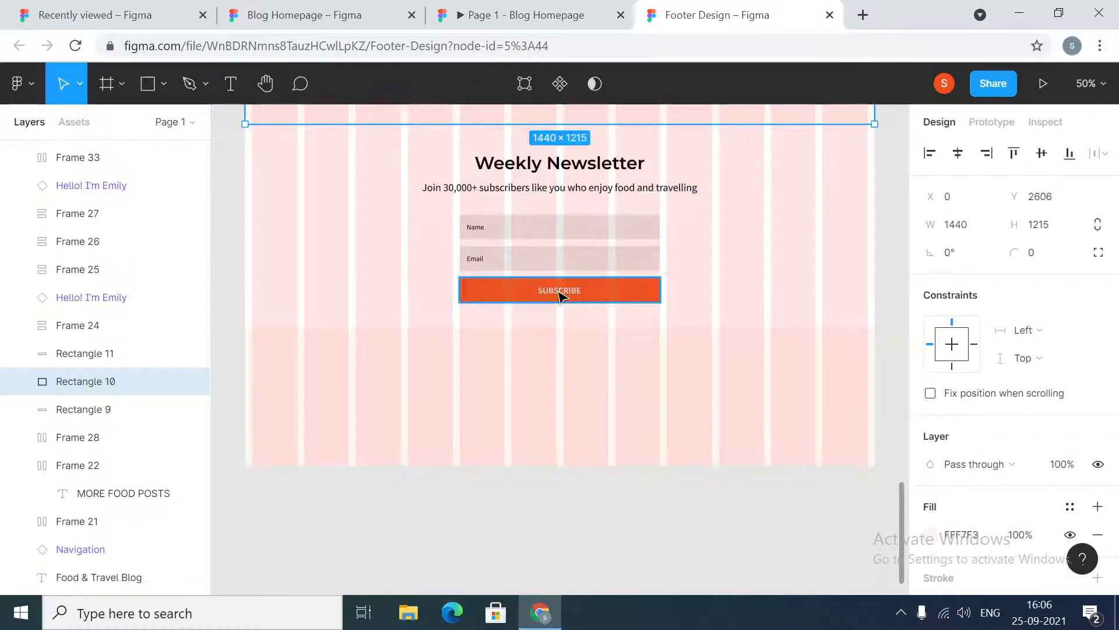
pyautogui.click(559, 296)
pyautogui.click(570, 350)
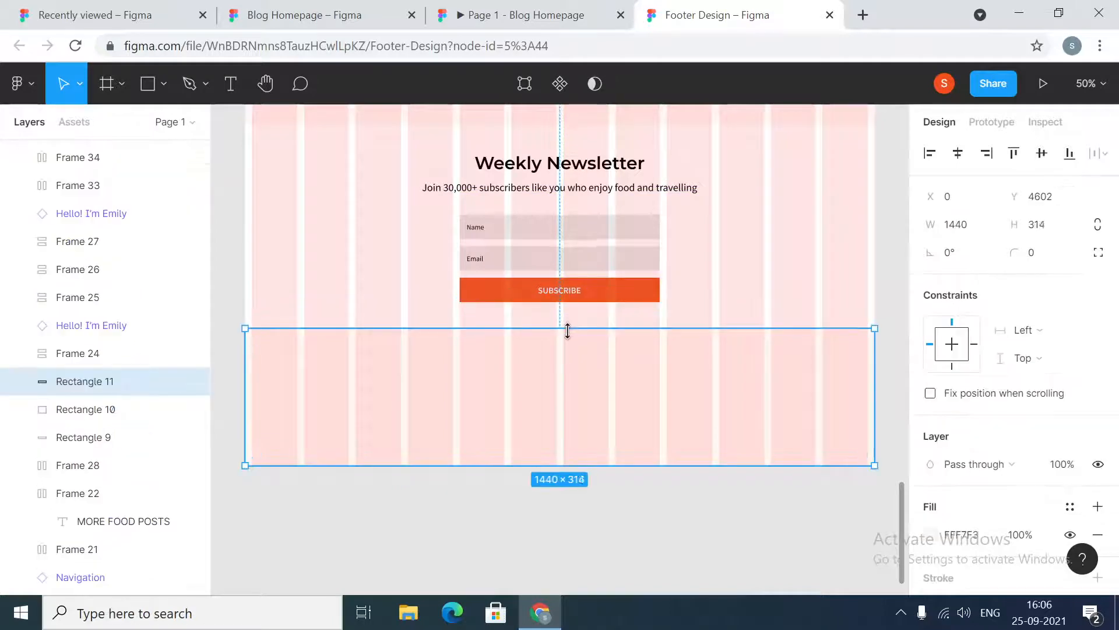
pyautogui.moveTo(568, 331); pyautogui.dragTo(567, 333)
pyautogui.click(589, 297)
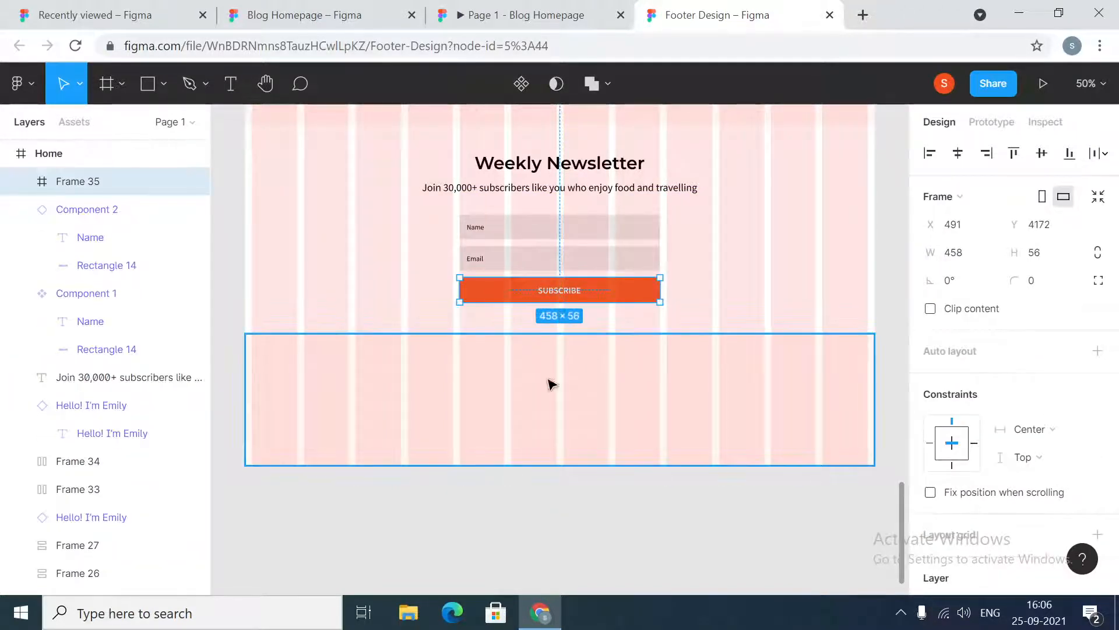
pyautogui.click(587, 404)
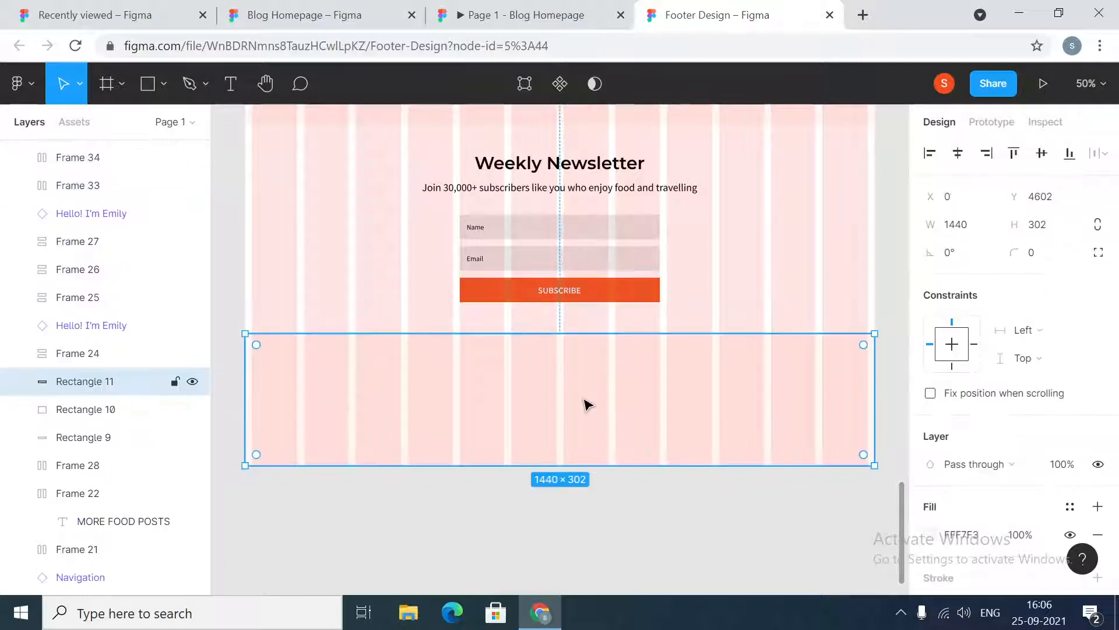
# Extend the Home frame downward to about 4702 px tall and select the footer band
pyautogui.click(440, 519)
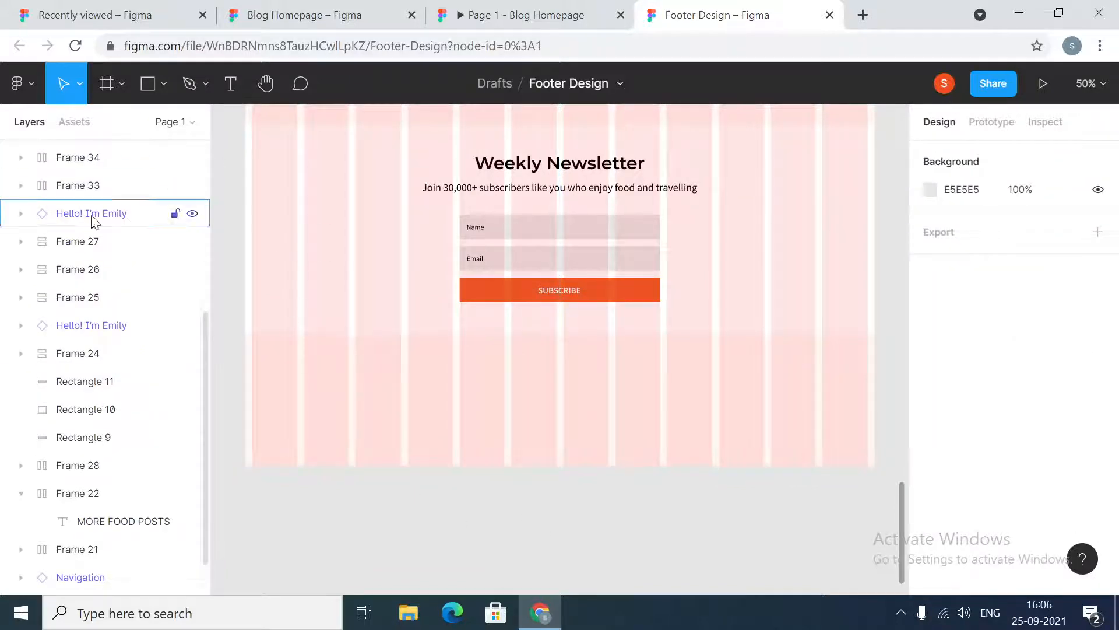
pyautogui.scroll(5, 117, 259)
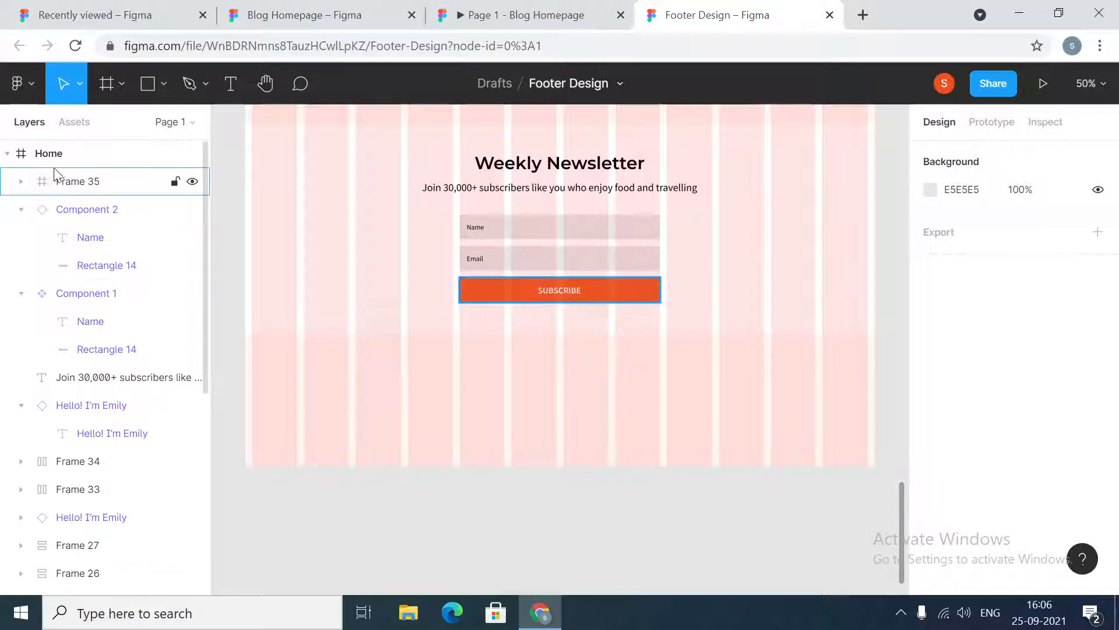
pyautogui.click(60, 151)
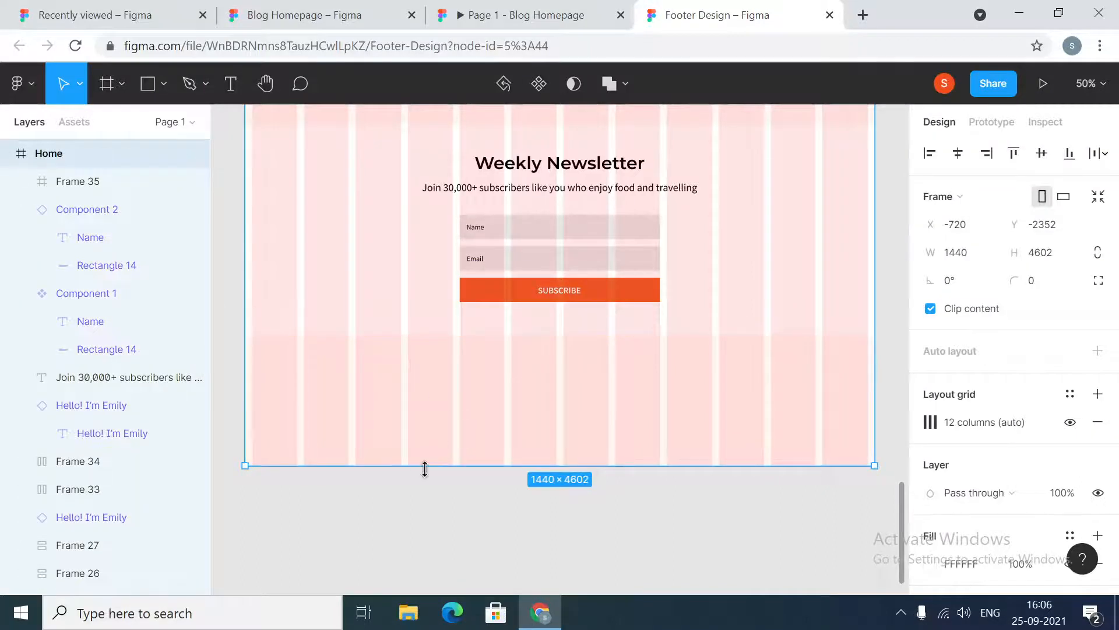
pyautogui.moveTo(425, 468); pyautogui.dragTo(425, 509)
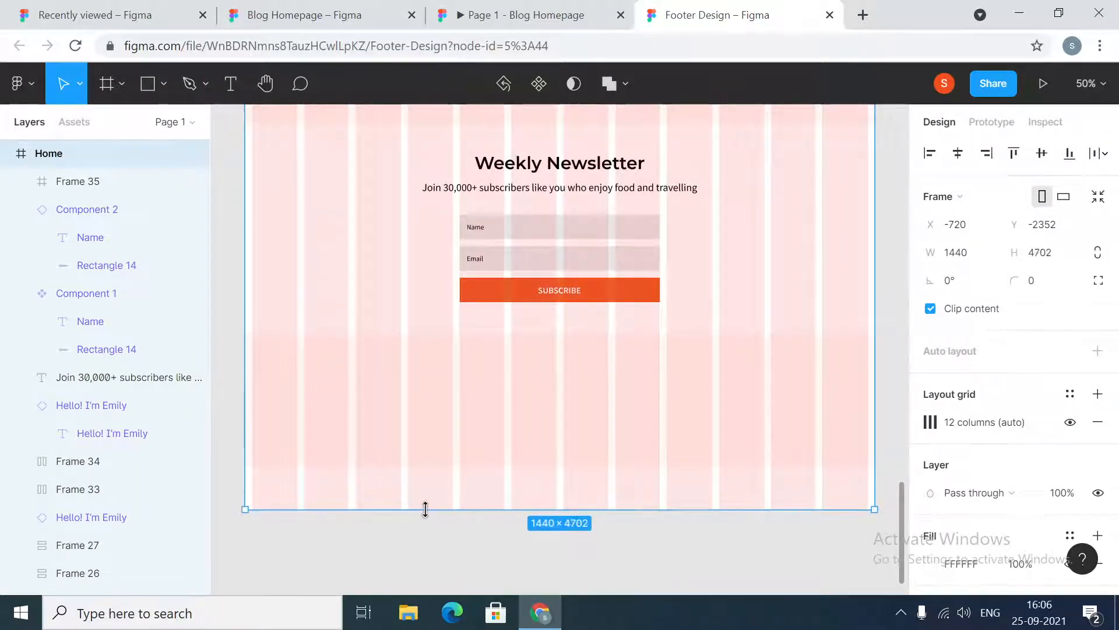
pyautogui.click(432, 445)
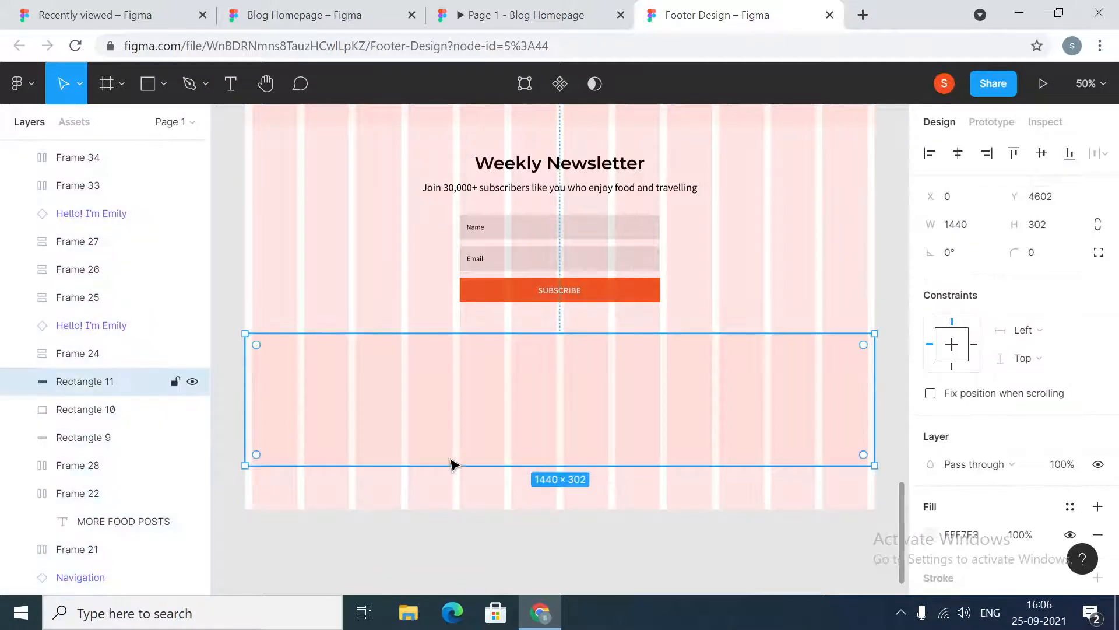
# Extend the footer band's bottom edge so it measures about 1440 × 402
pyautogui.moveTo(449, 462); pyautogui.dragTo(451, 508)
pyautogui.click(455, 541)
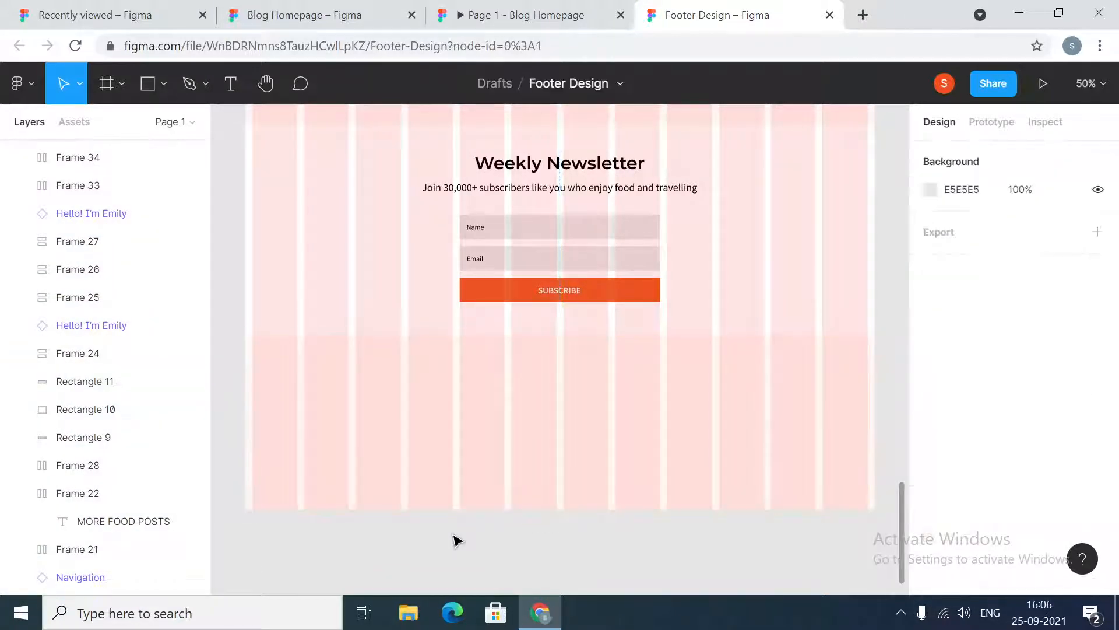
pyautogui.click(467, 434)
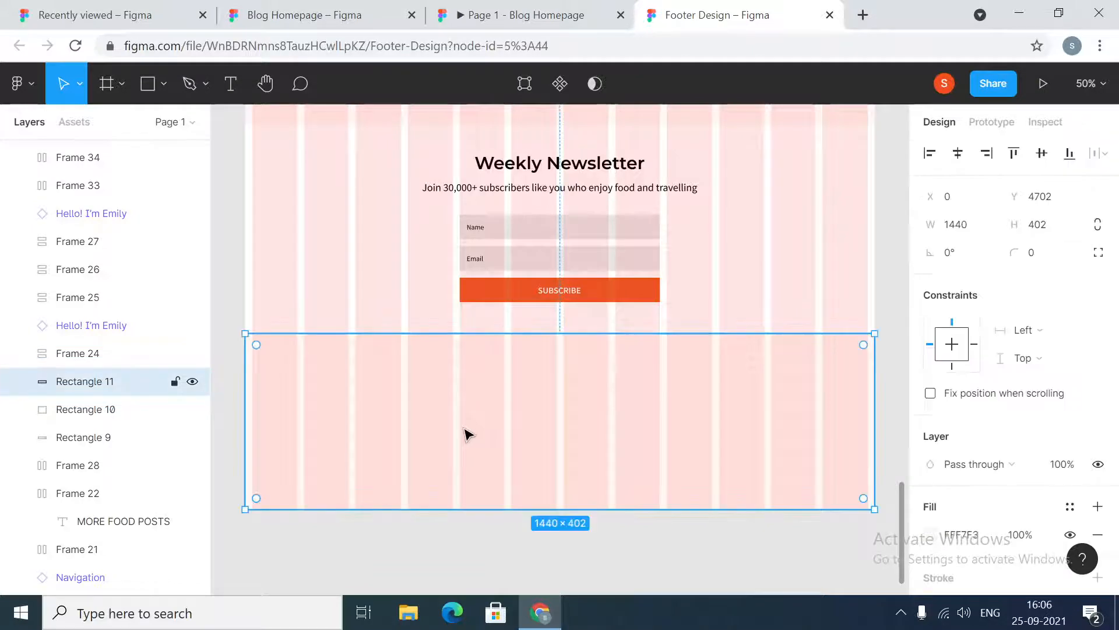
# Check the reference footer's fill and set the footer band's fill colour to F5F5F5
pyautogui.click(967, 537)
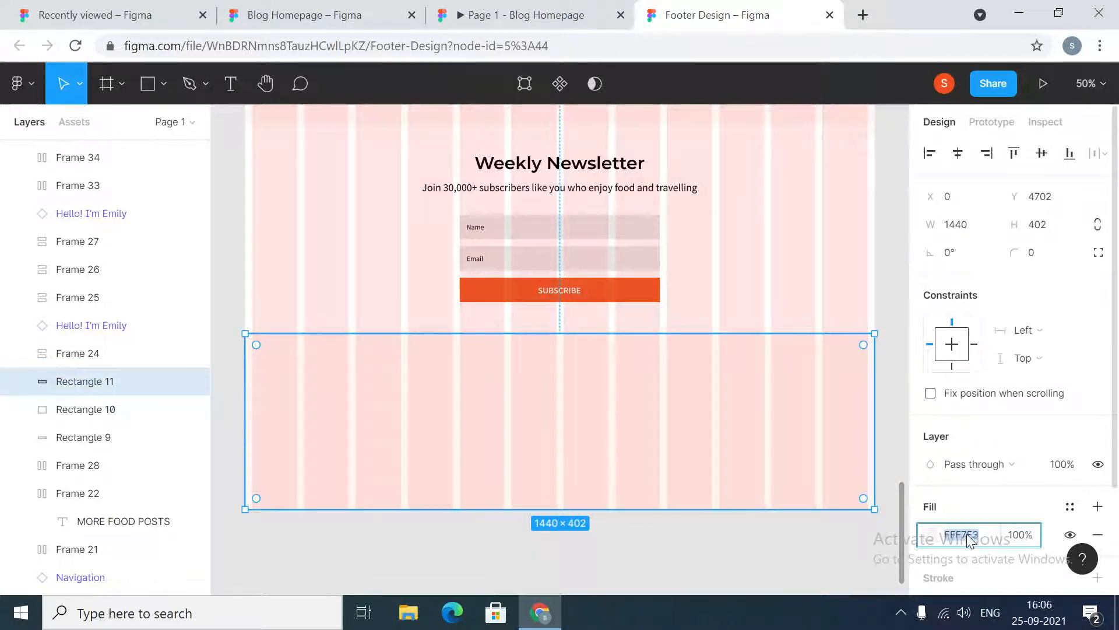
pyautogui.click(315, 15)
pyautogui.click(457, 541)
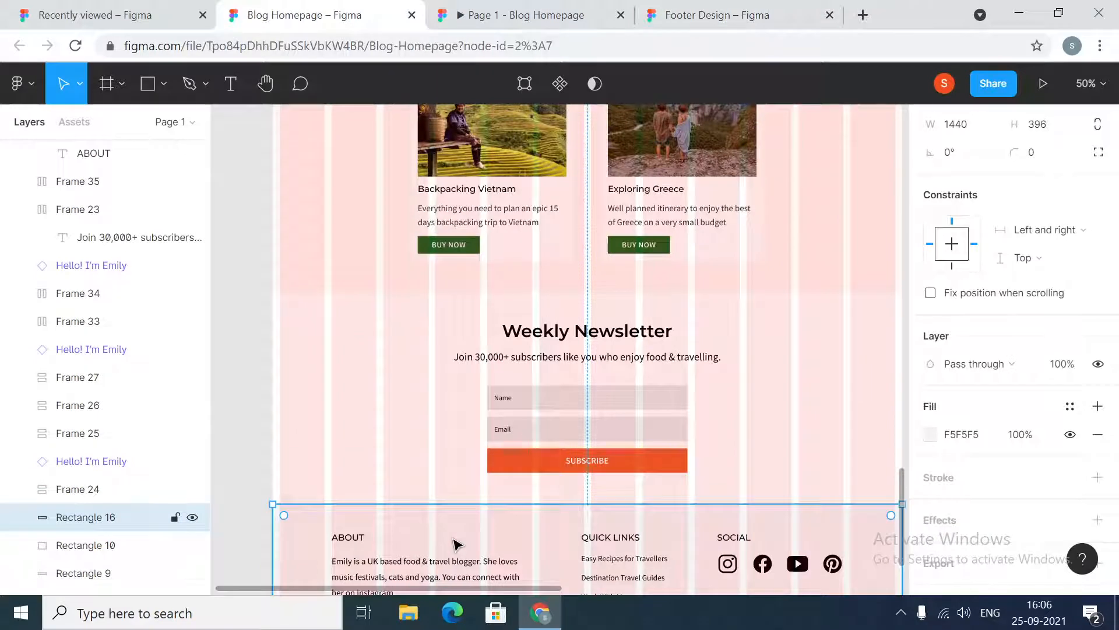
pyautogui.click(583, 15)
pyautogui.click(703, 9)
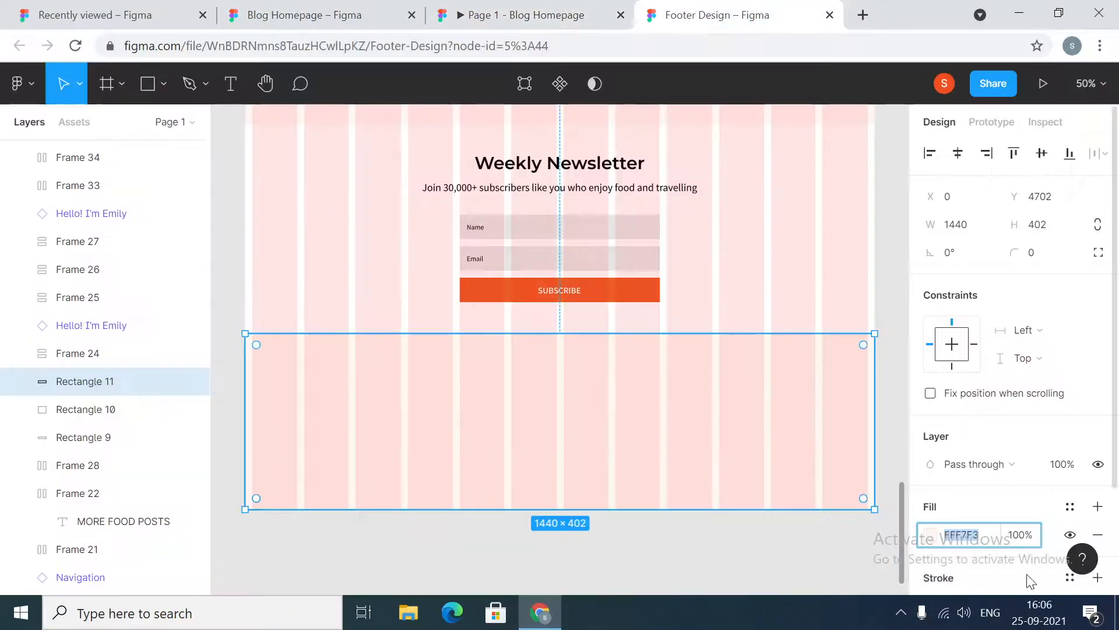
pyautogui.write('f5f5f')
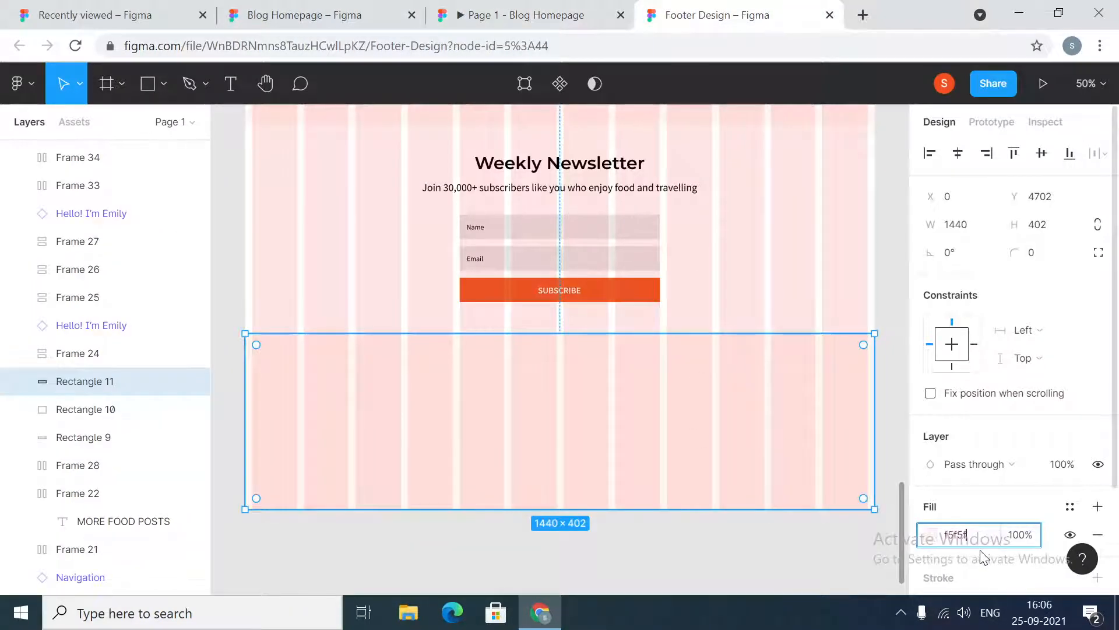
pyautogui.write('5')
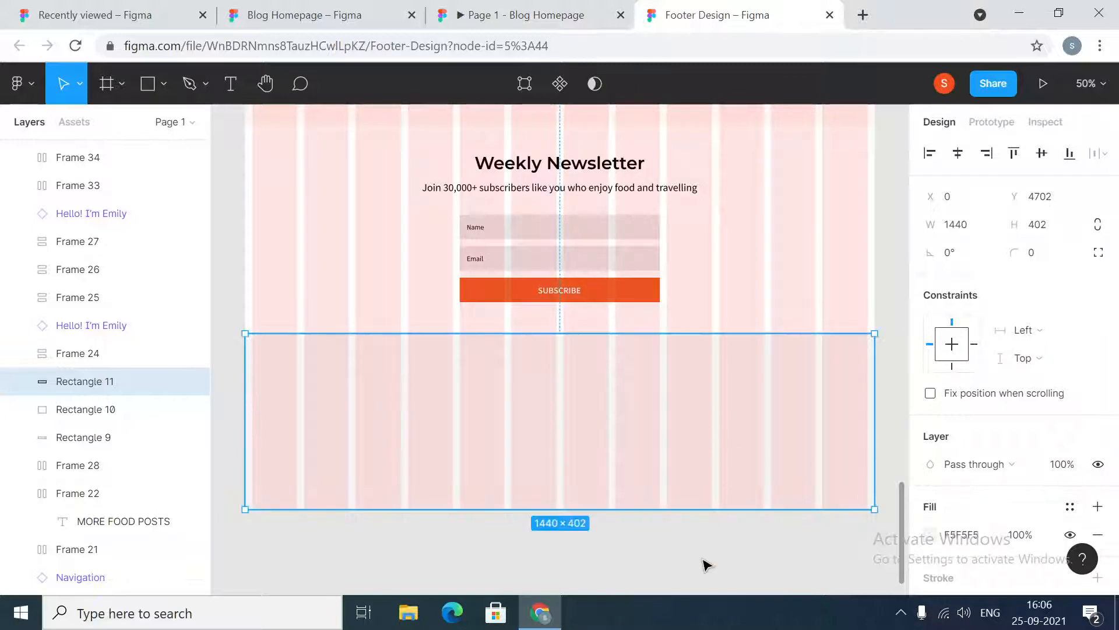
pyautogui.click(705, 562)
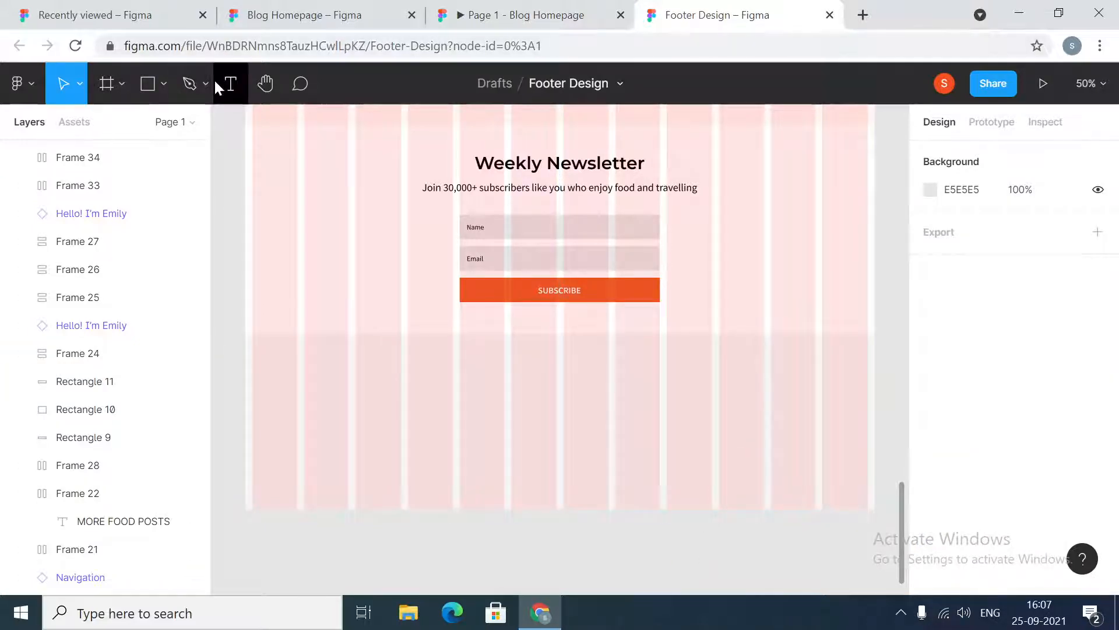
# Add a text label reading ABOUT inside the footer band
pyautogui.click(228, 80)
pyautogui.click(345, 376)
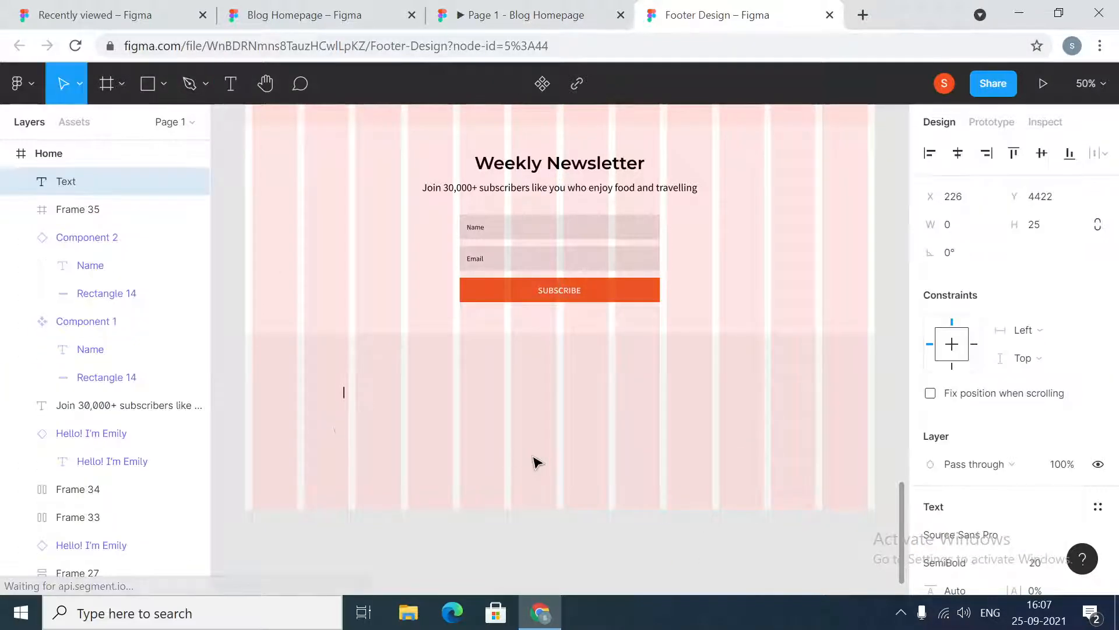
pyautogui.write('Abou')
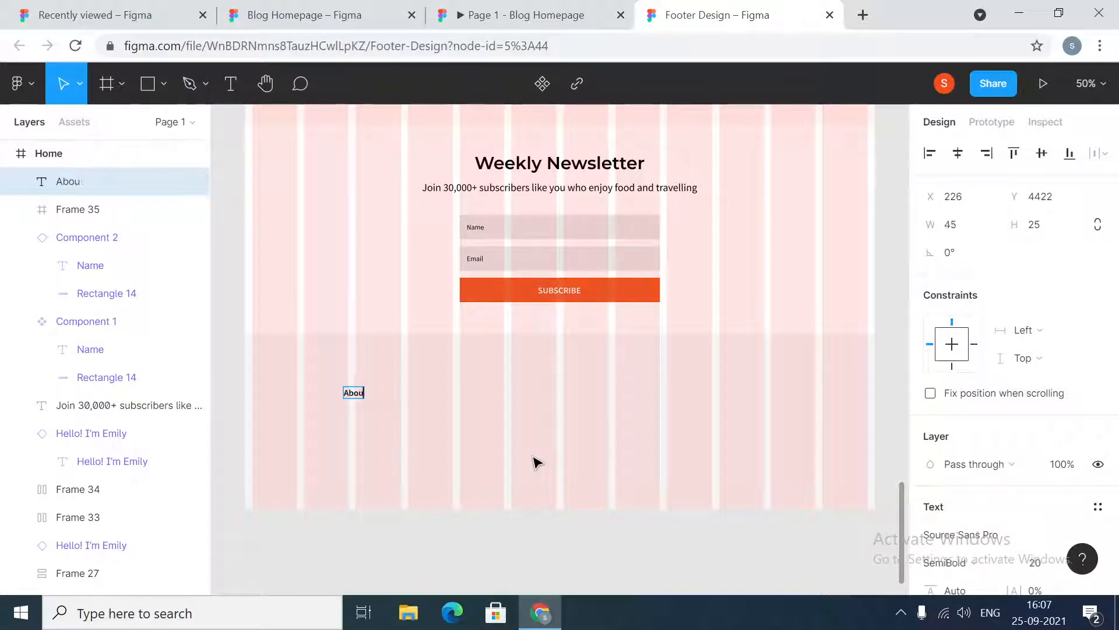
pyautogui.write('t')
pyautogui.press('BackSpace')
pyautogui.press('BackSpace')
pyautogui.press('BackSpace')
pyautogui.press('BackSpace')
pyautogui.press('BackSpace')
pyautogui.write('ABOUT')
# Set the ABOUT label's font to Montserrat
pyautogui.click(1010, 535)
pyautogui.write('Montserrat')
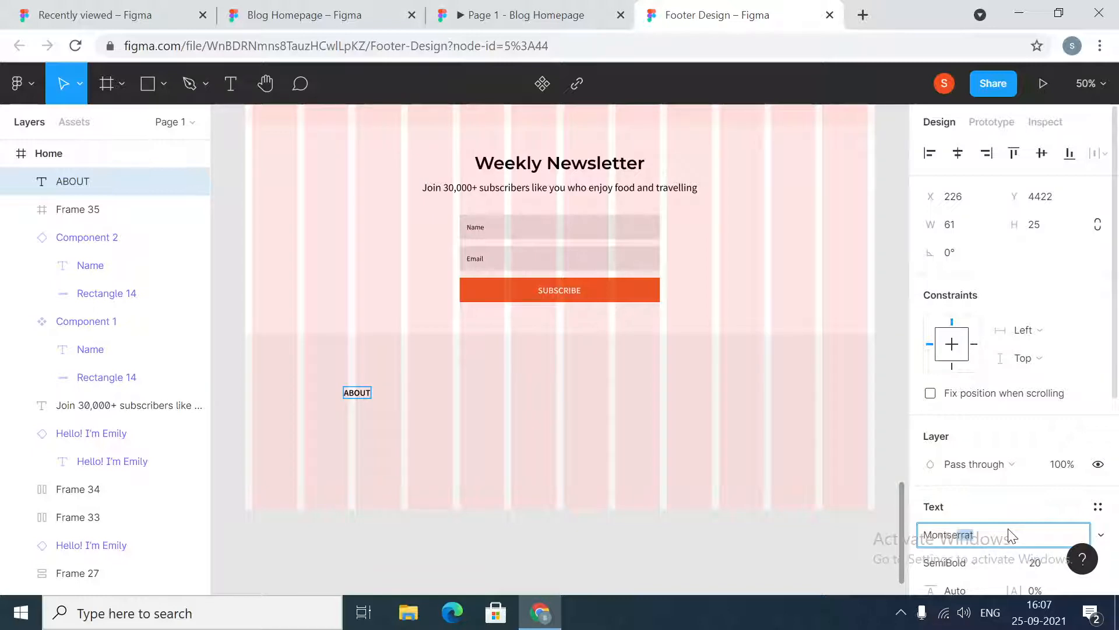
pyautogui.press('Return')
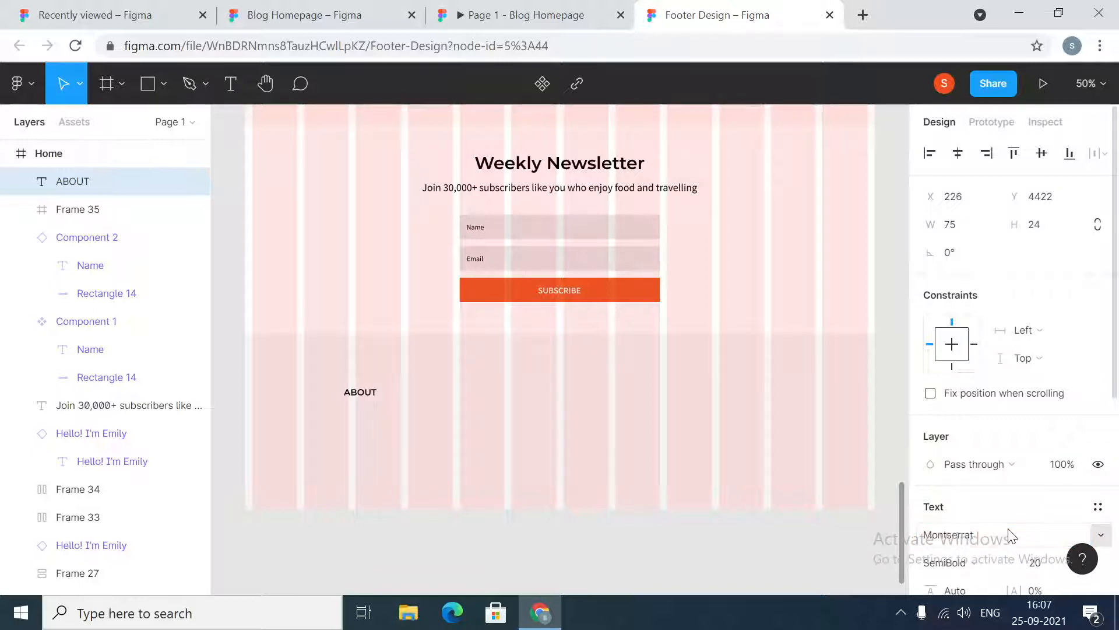
# Compare the reference footer headings and set the ABOUT label's weight to Medium
pyautogui.click(350, 14)
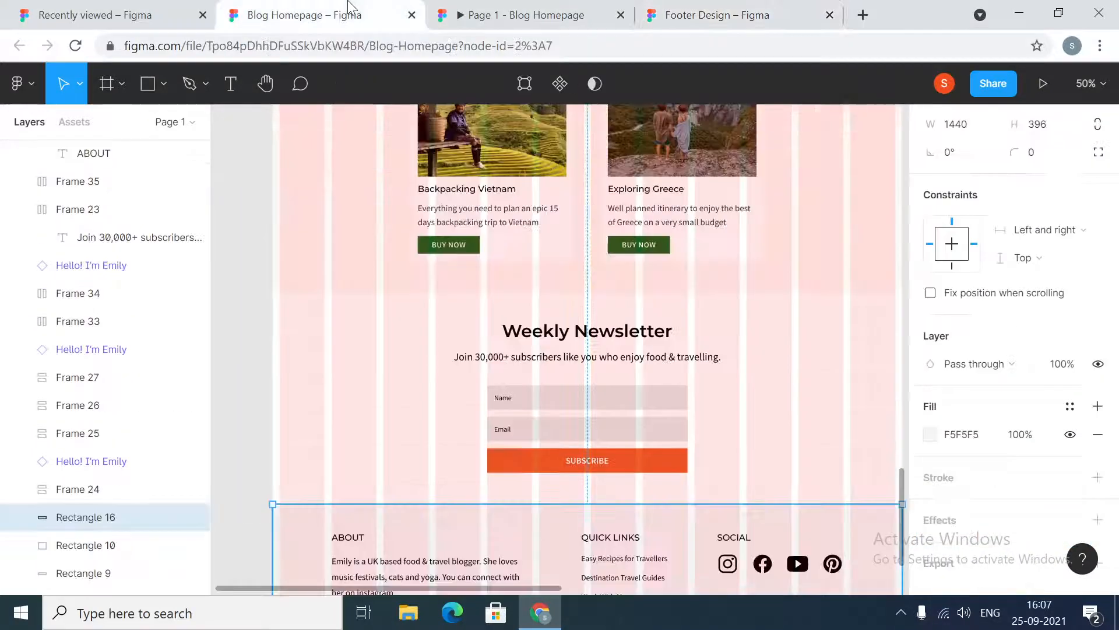
pyautogui.doubleClick(366, 548)
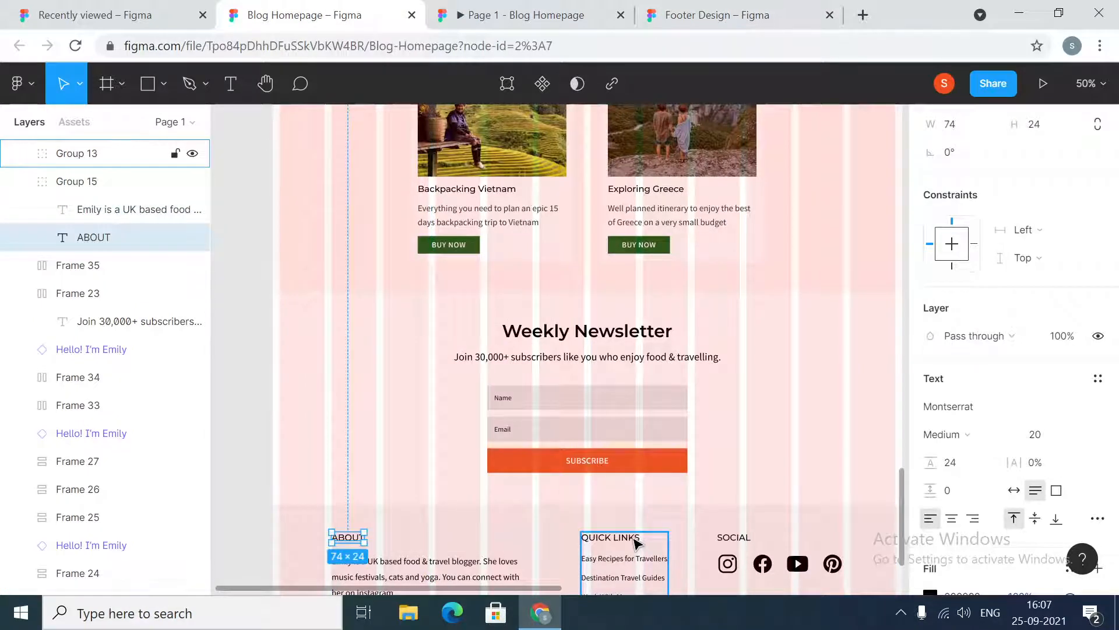
pyautogui.doubleClick(635, 539)
pyautogui.doubleClick(731, 537)
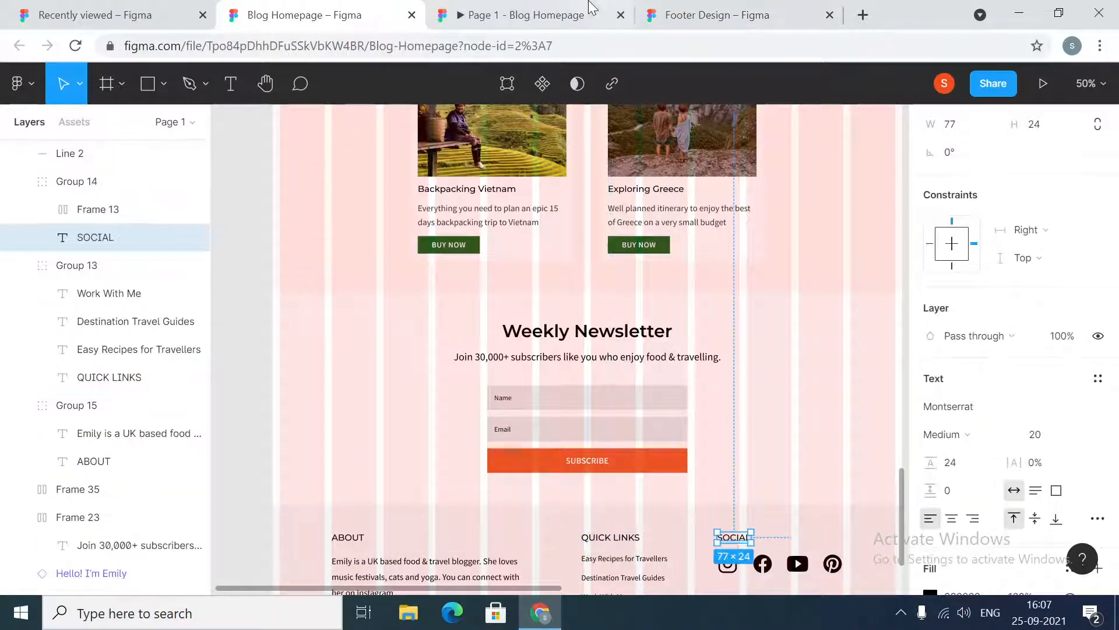
pyautogui.click(716, 16)
pyautogui.click(981, 559)
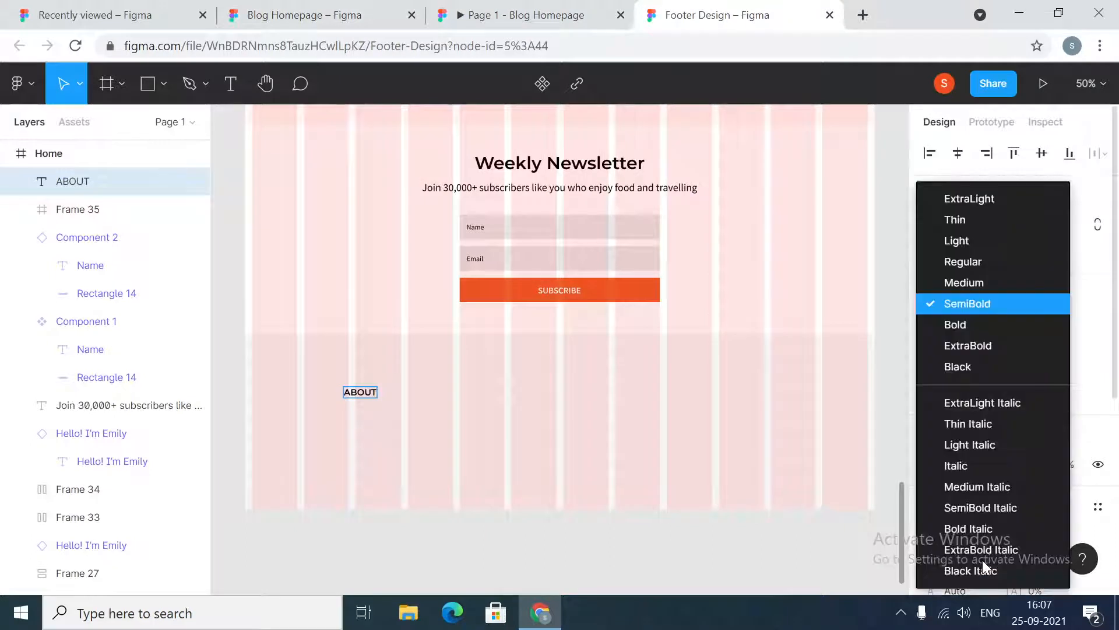
pyautogui.click(971, 282)
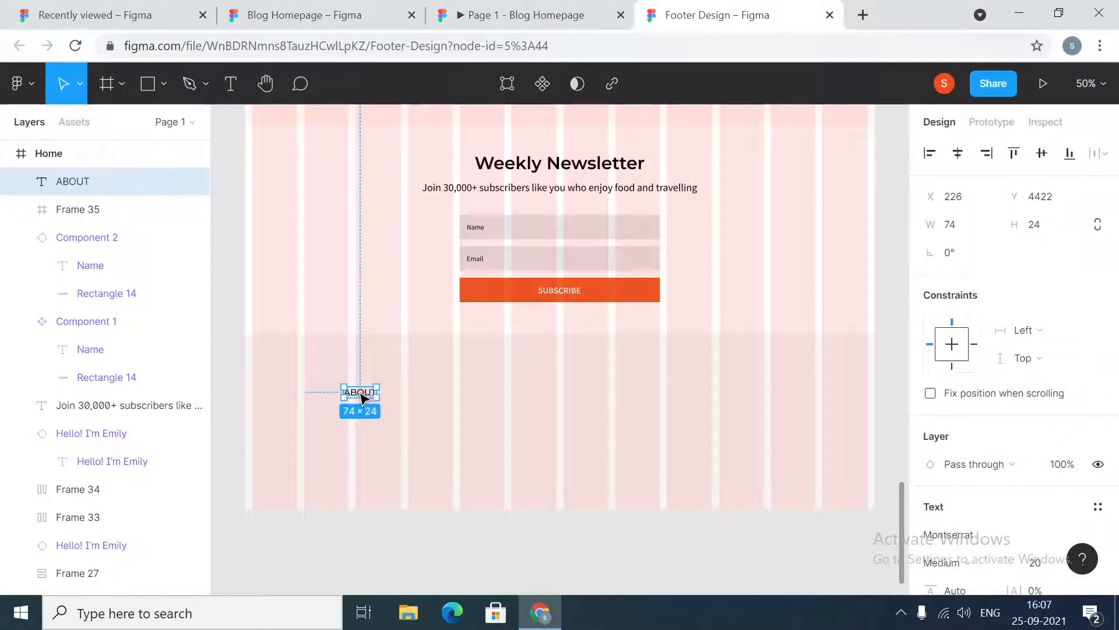
# Position the ABOUT label near the footer band's top-left at X 135 and Y 4364
pyautogui.moveTo(358, 392); pyautogui.dragTo(324, 376)
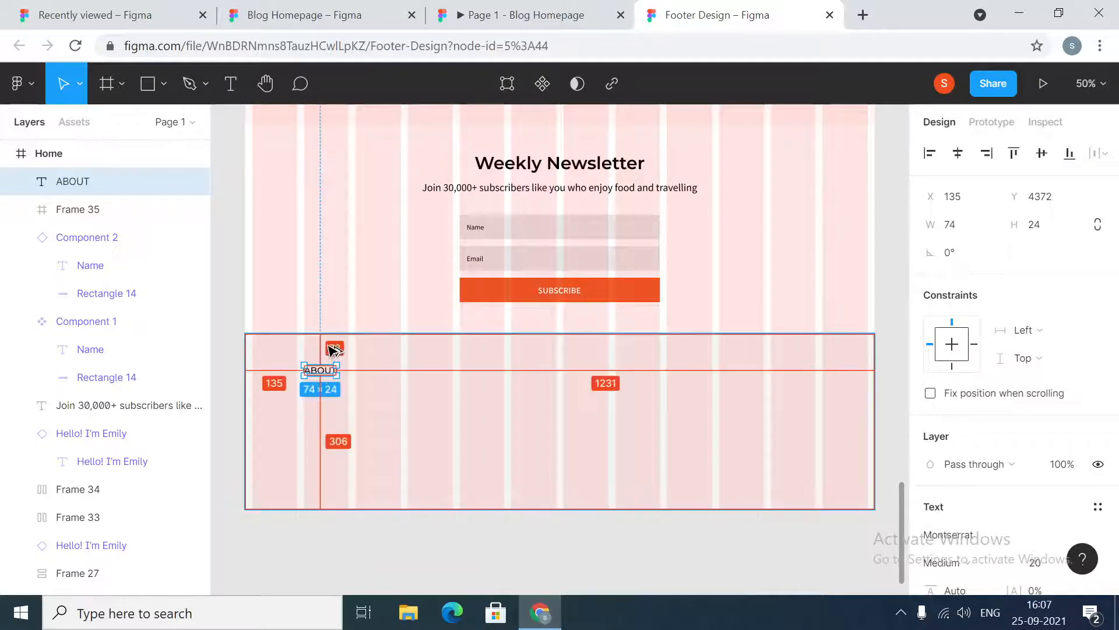
pyautogui.click(349, 15)
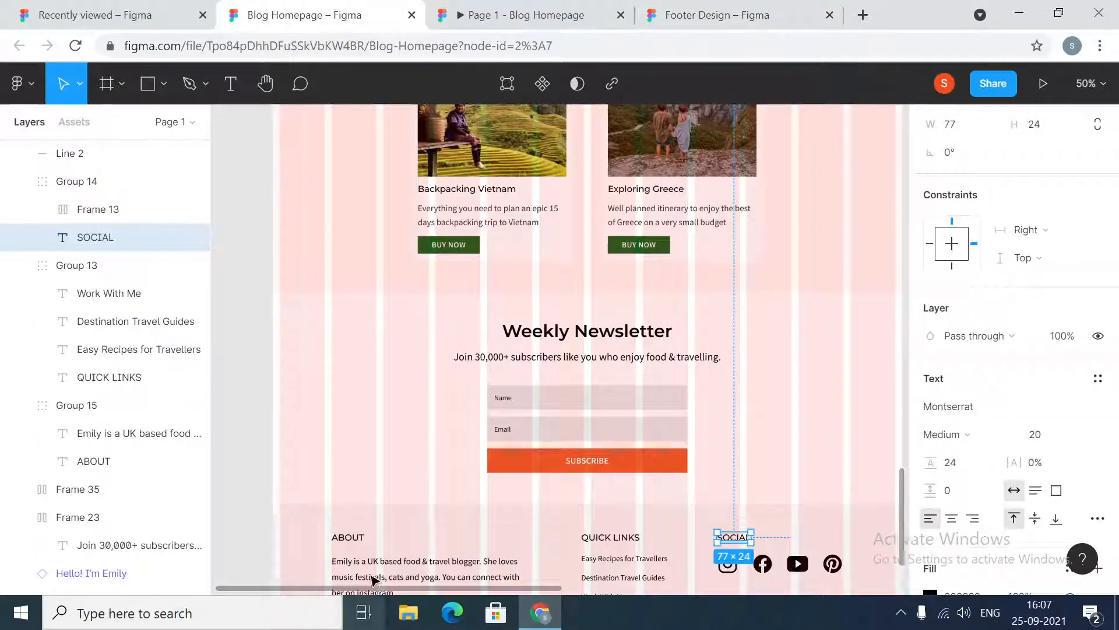
pyautogui.click(368, 534)
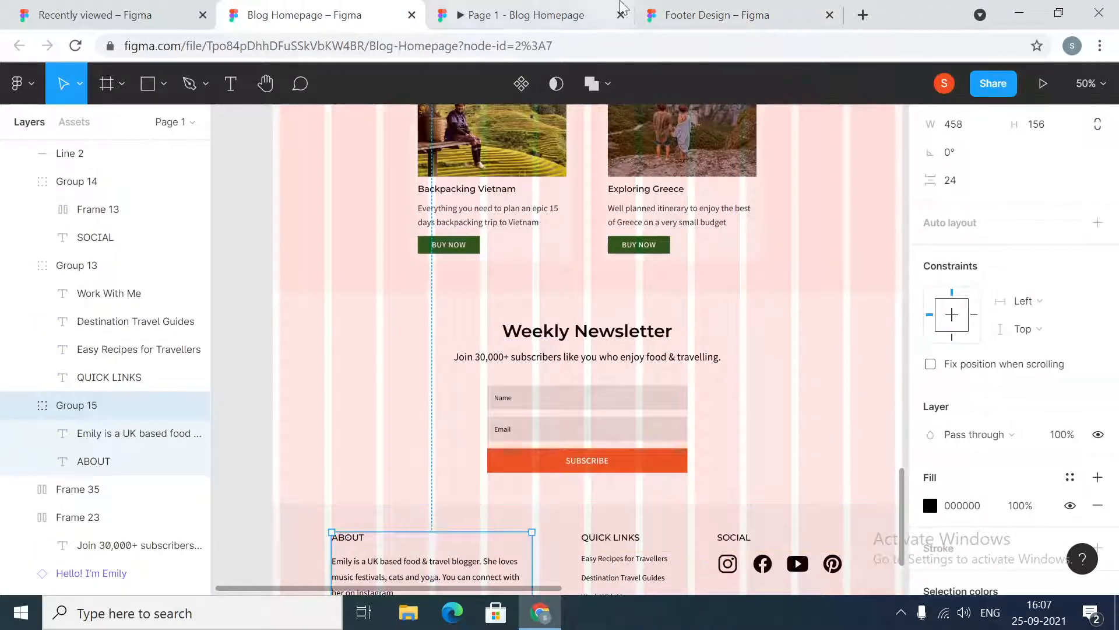
pyautogui.click(717, 15)
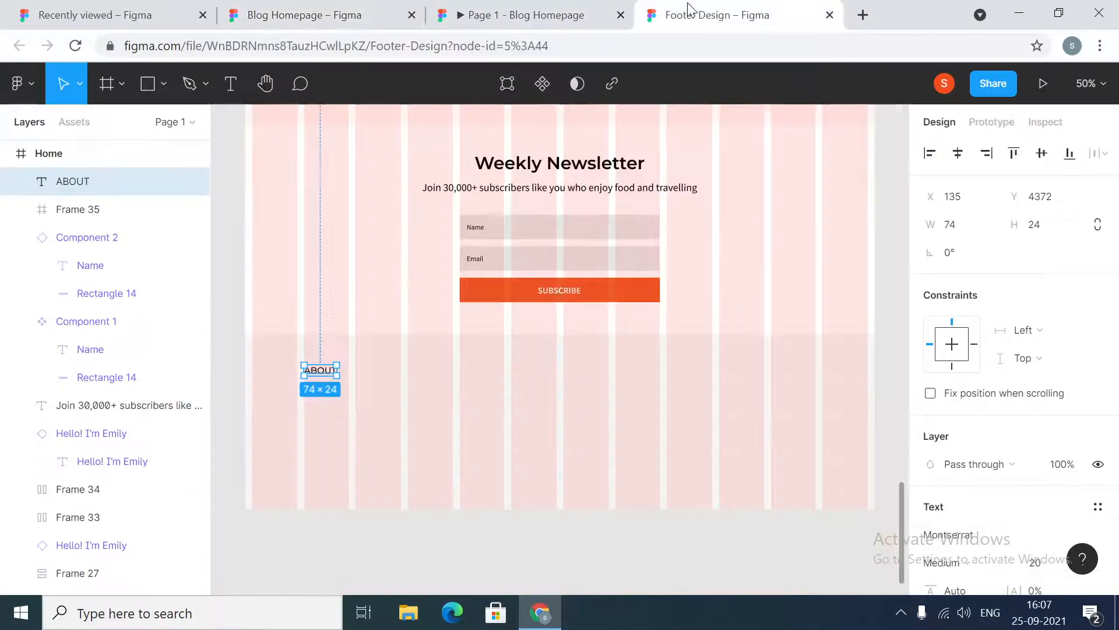
pyautogui.click(1070, 200)
pyautogui.write('-8')
pyautogui.press('Return')
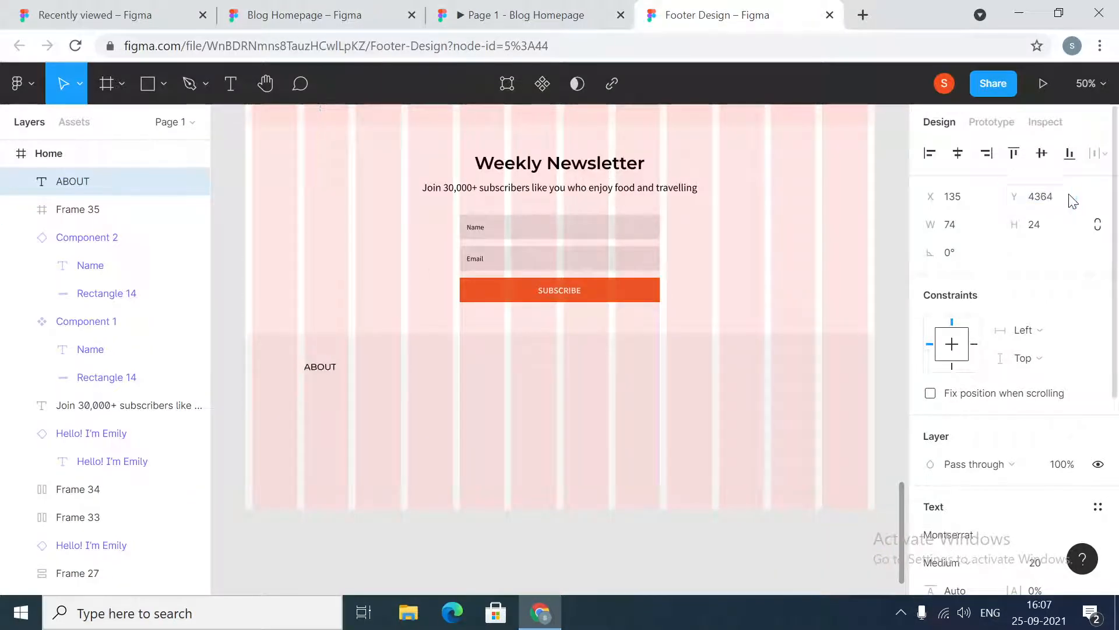
# Duplicate the ABOUT heading horizontally to X 732 and change its text to RESOURCES
pyautogui.press('alt')
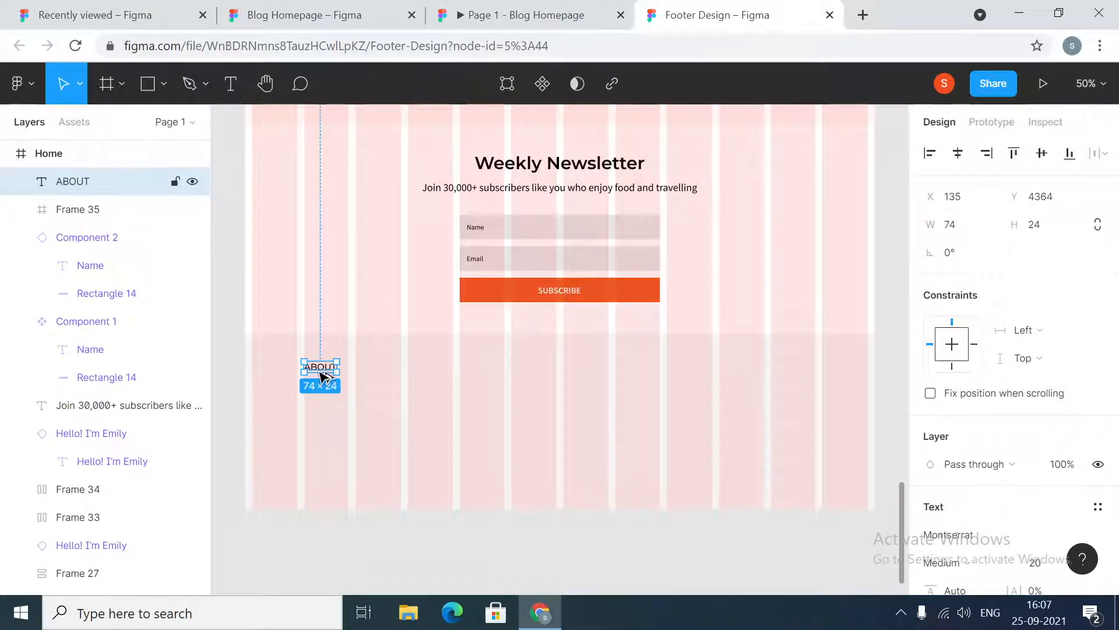
pyautogui.moveTo(322, 376); pyautogui.dragTo(586, 376)
pyautogui.press('Return')
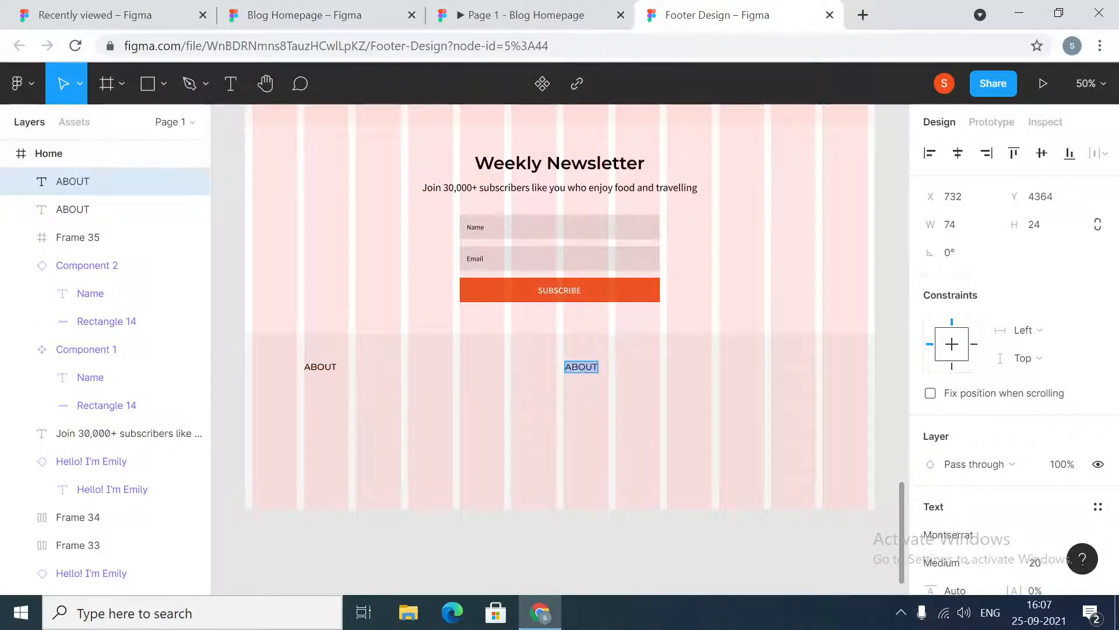
pyautogui.write('res')
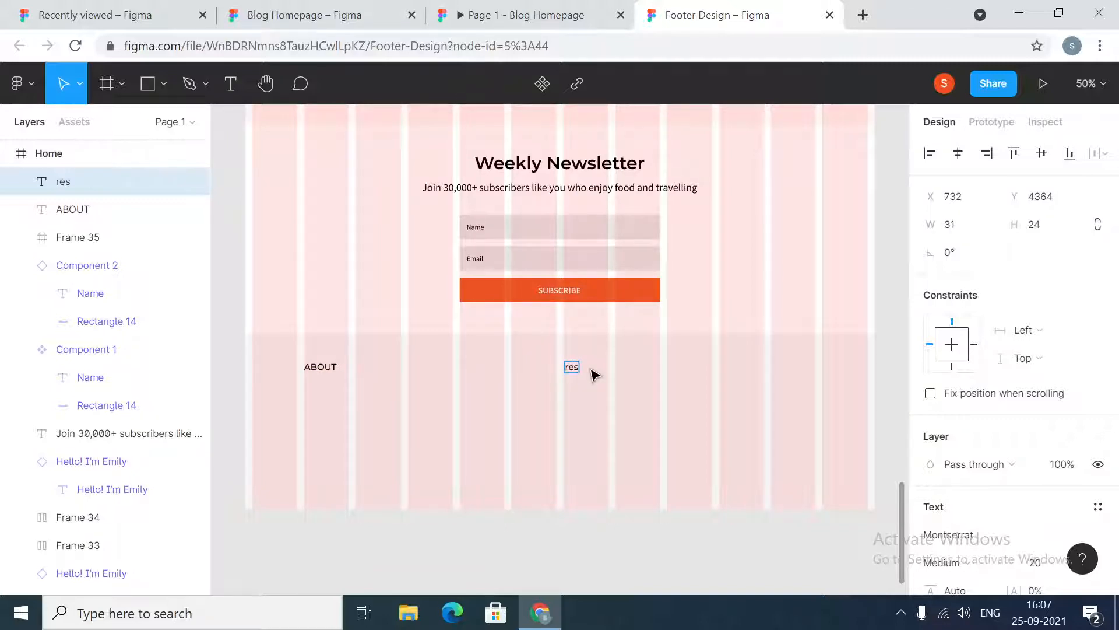
pyautogui.write('RESOURCES')
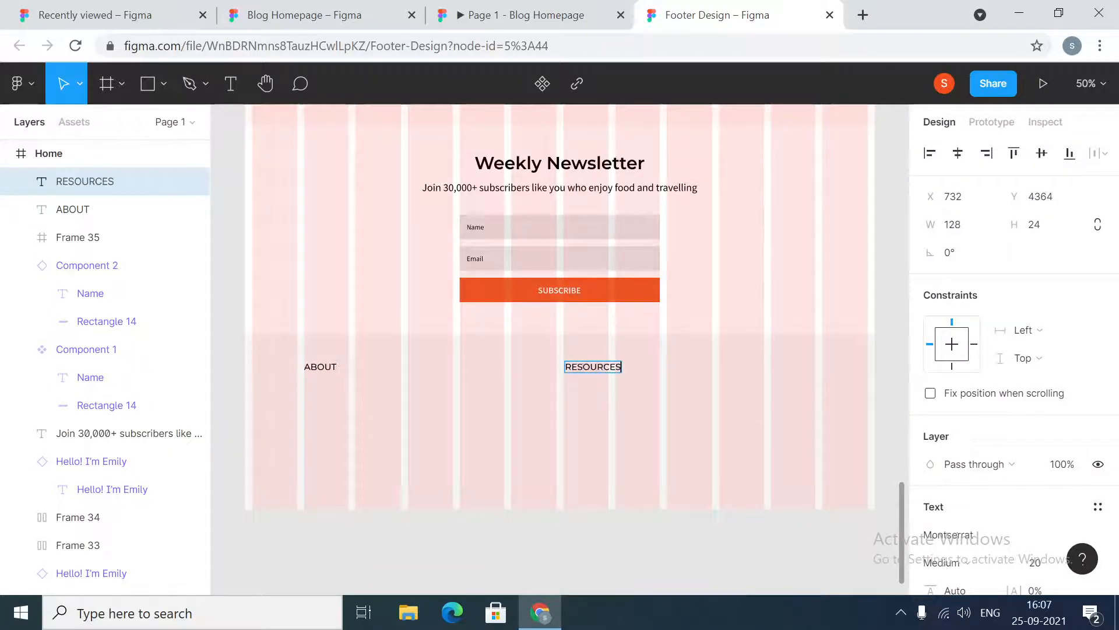
pyautogui.press('Escape')
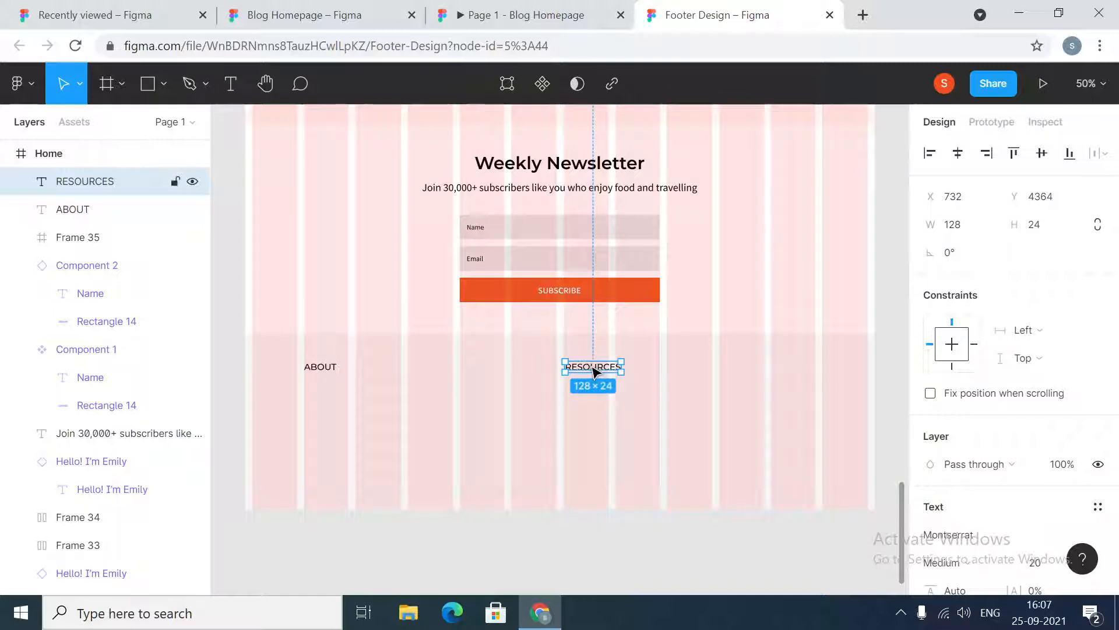
# Duplicate the RESOURCES heading to X 1084 and change its text to SOCIAL
pyautogui.moveTo(593, 371); pyautogui.dragTo(752, 373)
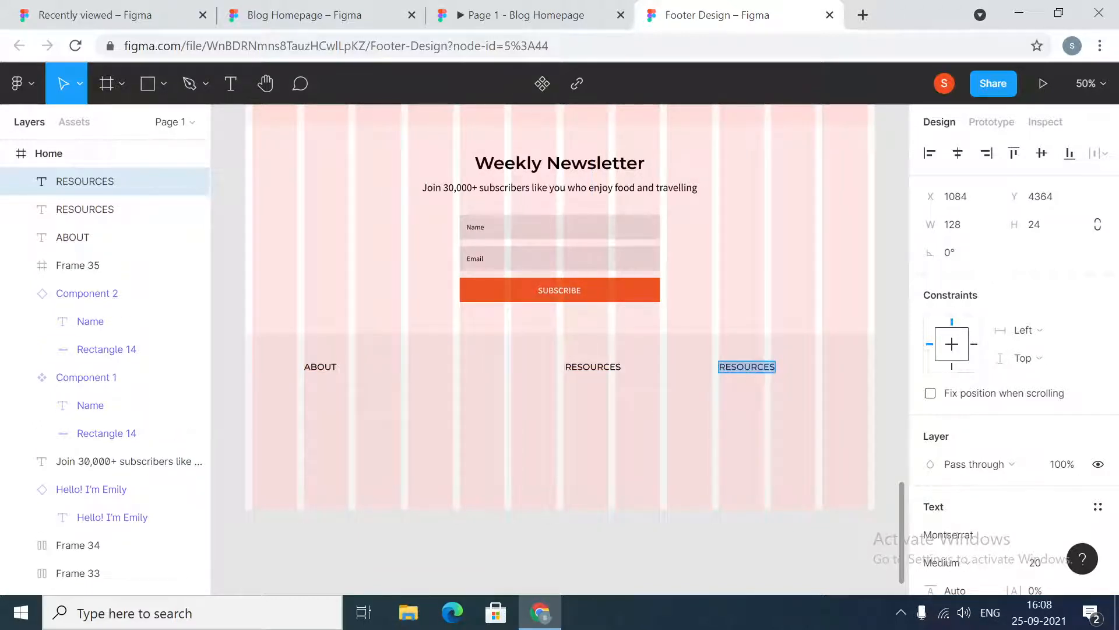
pyautogui.write('SOCAIL')
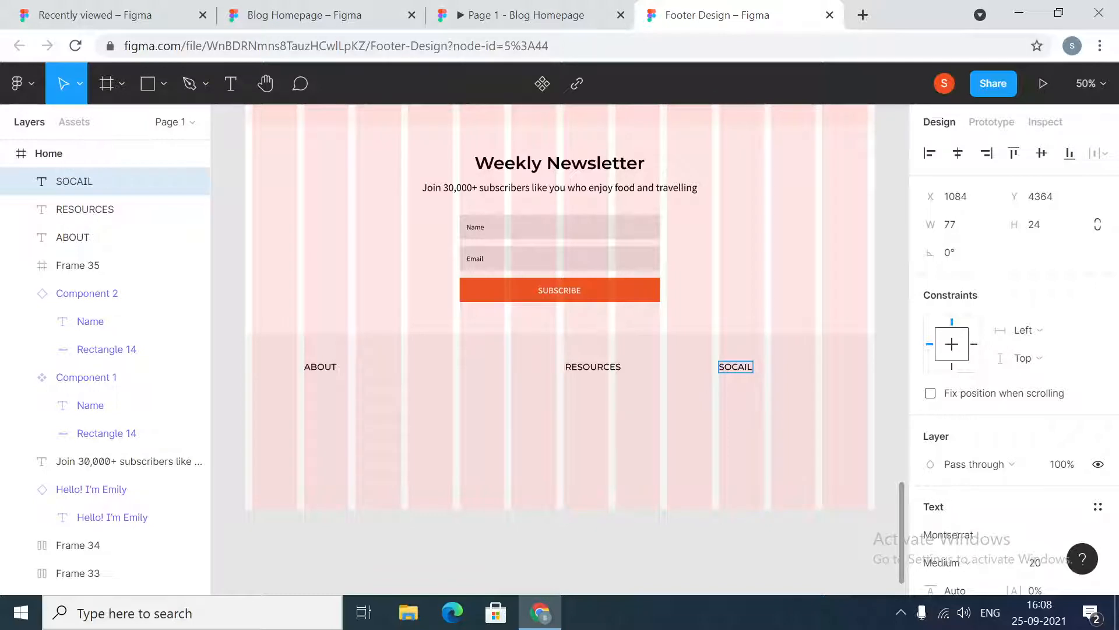
pyautogui.press('BackSpace')
pyautogui.press('BackSpace')
pyautogui.write('IAL')
# Copy the about-me description paragraph from the reference footer and paste it into the footer band
pyautogui.click(315, 15)
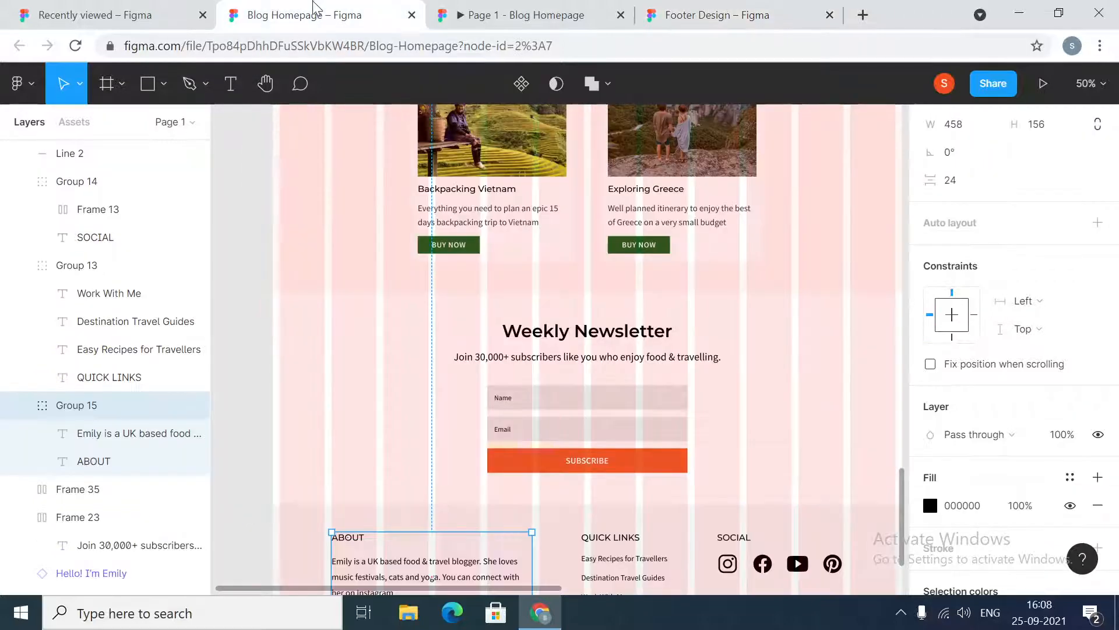
pyautogui.scroll(-2, 524, 292)
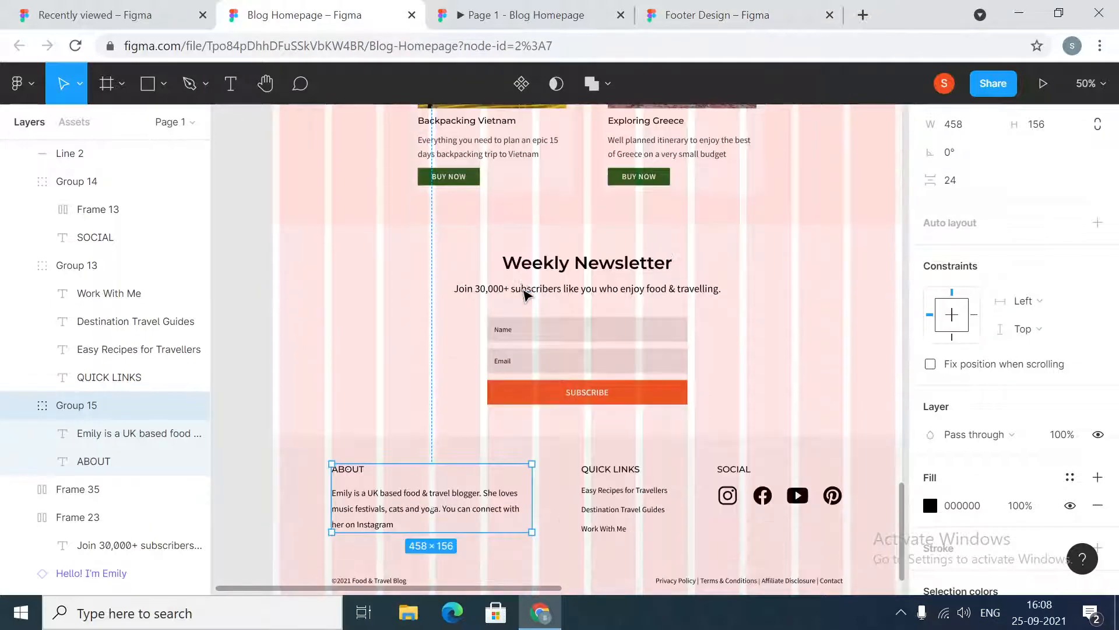
pyautogui.doubleClick(406, 520)
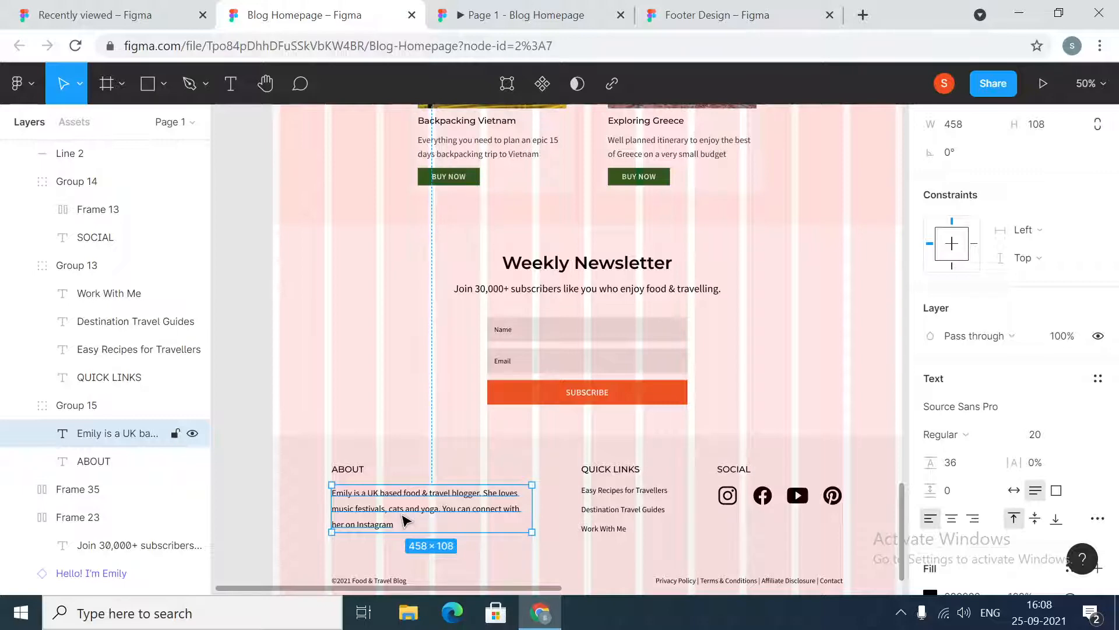
pyautogui.click(717, 14)
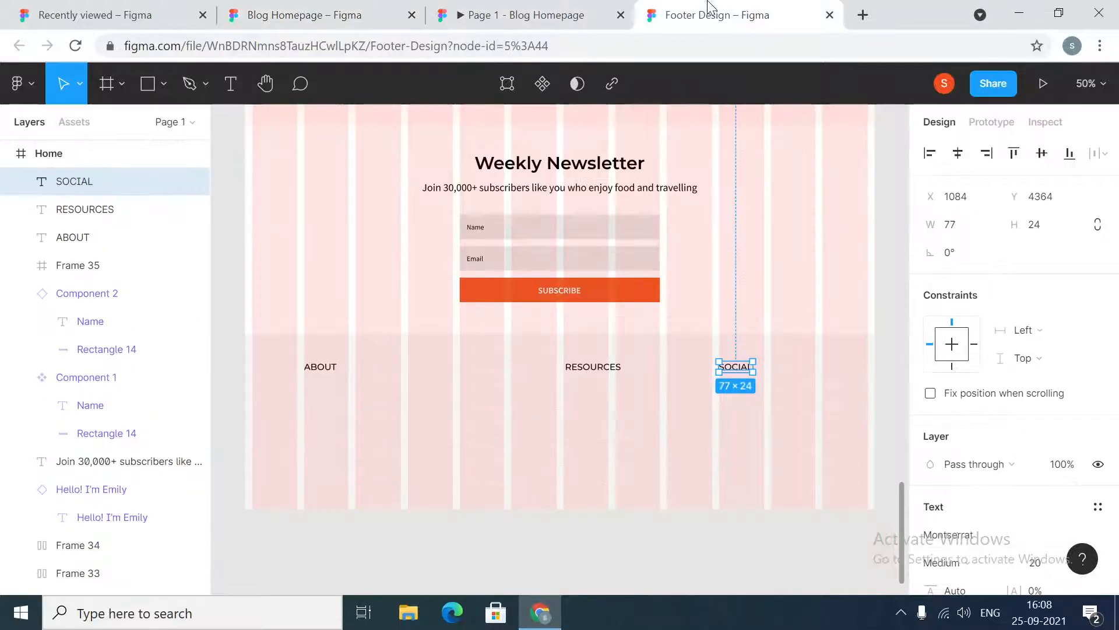
pyautogui.click(377, 473)
pyautogui.hotkey('ctrl', 'v')
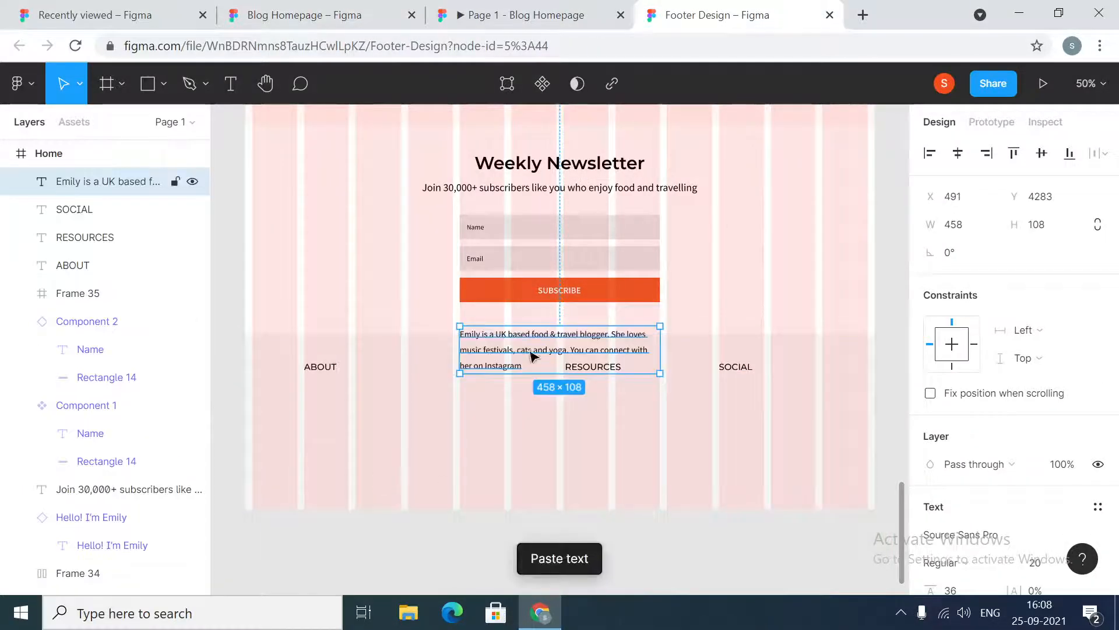
# Place the about-me paragraph directly below the ABOUT heading and reduce the vertical spacing between heading and paragraph
pyautogui.moveTo(500, 358); pyautogui.dragTo(347, 423)
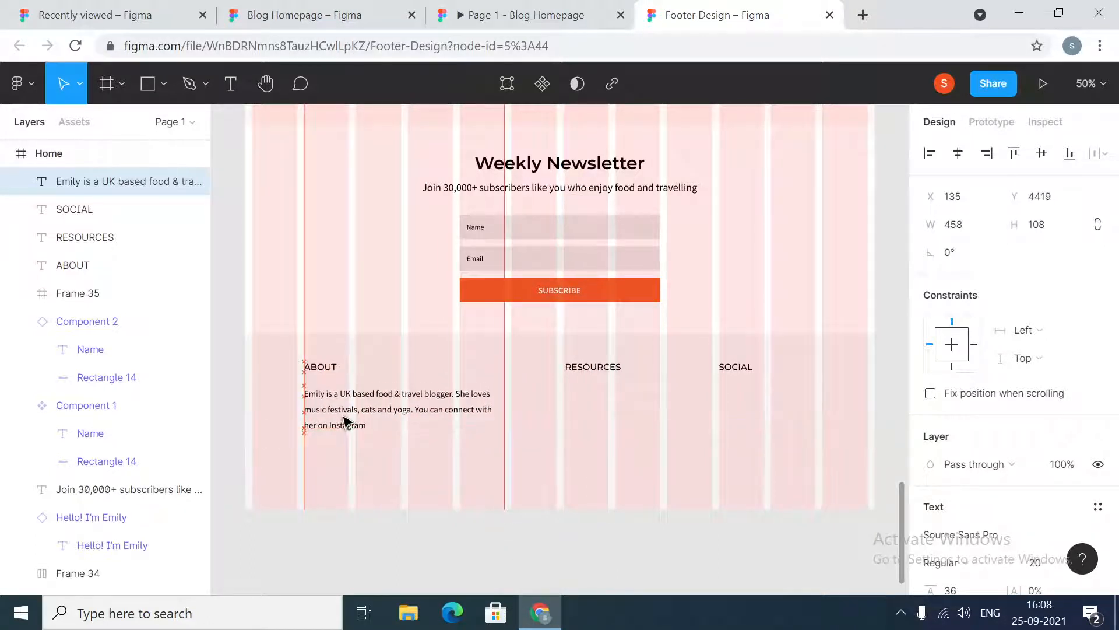
pyautogui.click(323, 368)
pyautogui.keyDown('shift'); pyautogui.click(375, 418); pyautogui.keyUp('shift')
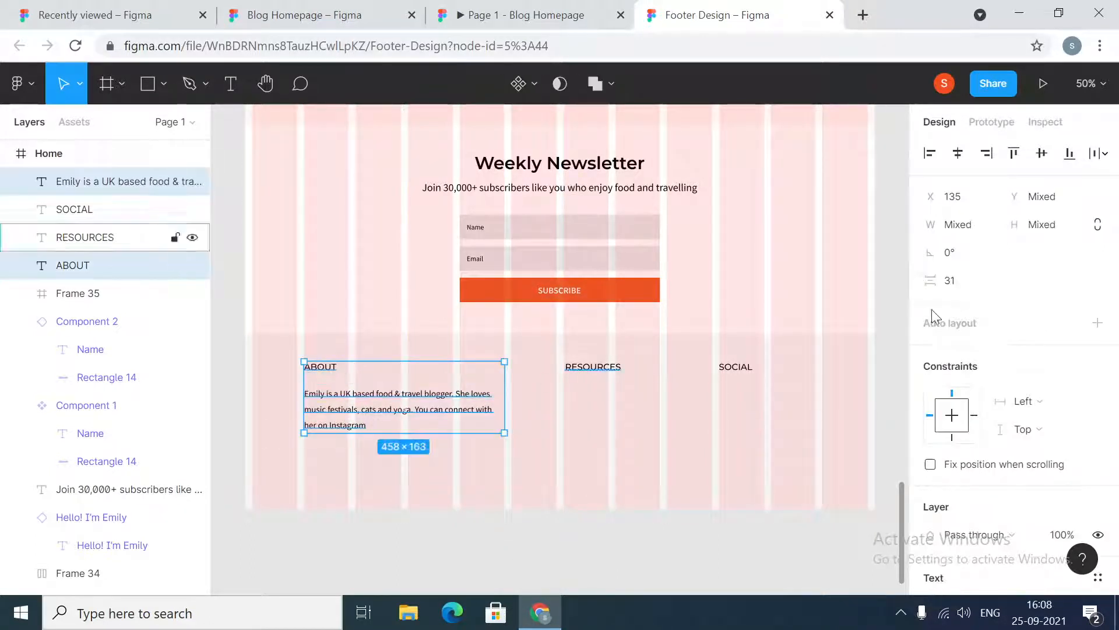
pyautogui.click(950, 276)
pyautogui.write('2')
pyautogui.press('Return')
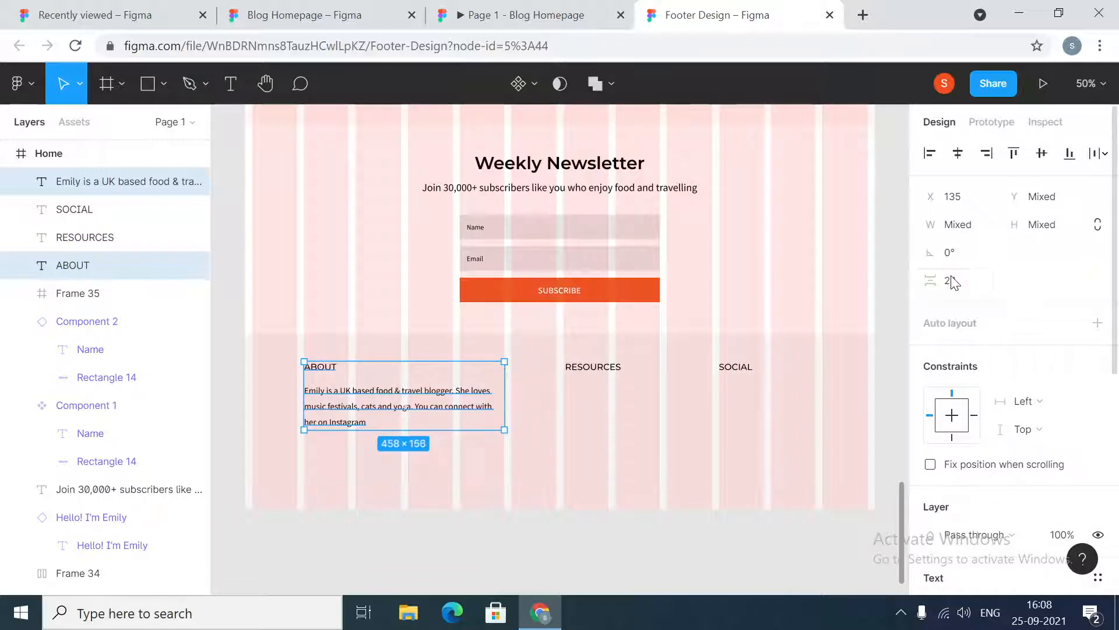
pyautogui.click(383, 543)
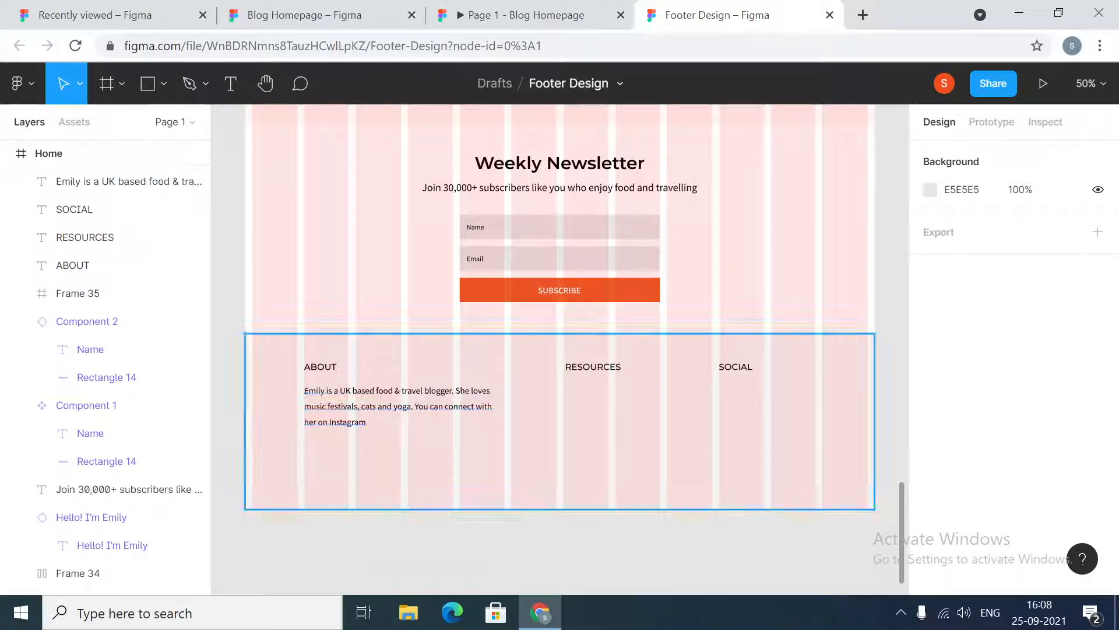
# In the Blog Homepage reference footer, select and copy the three quick-link items
pyautogui.click(350, 11)
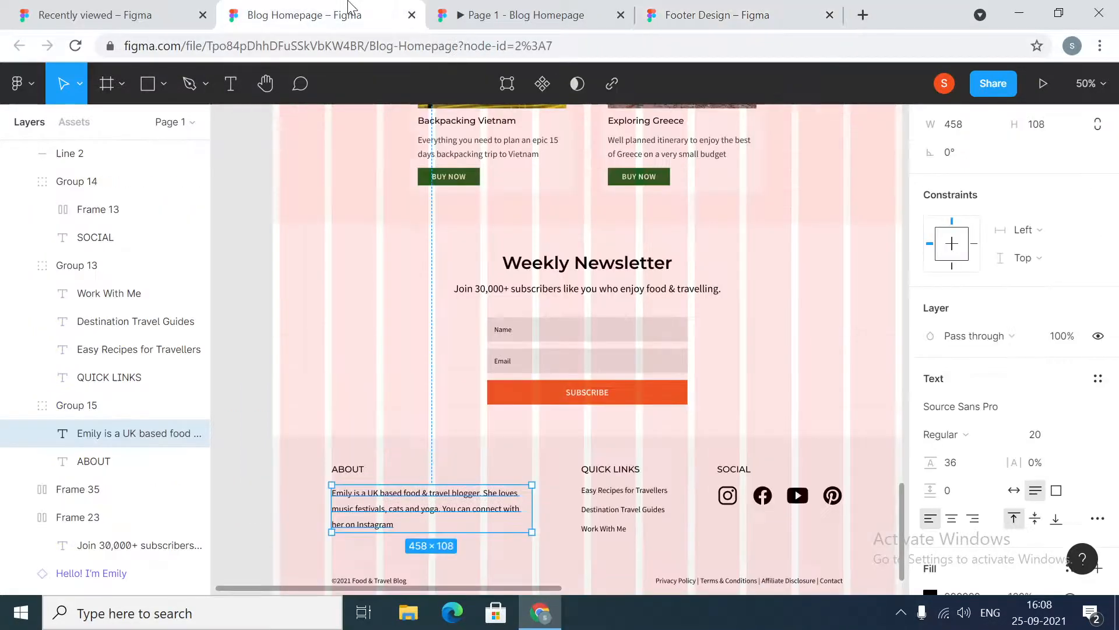
pyautogui.scroll(-2, 535, 466)
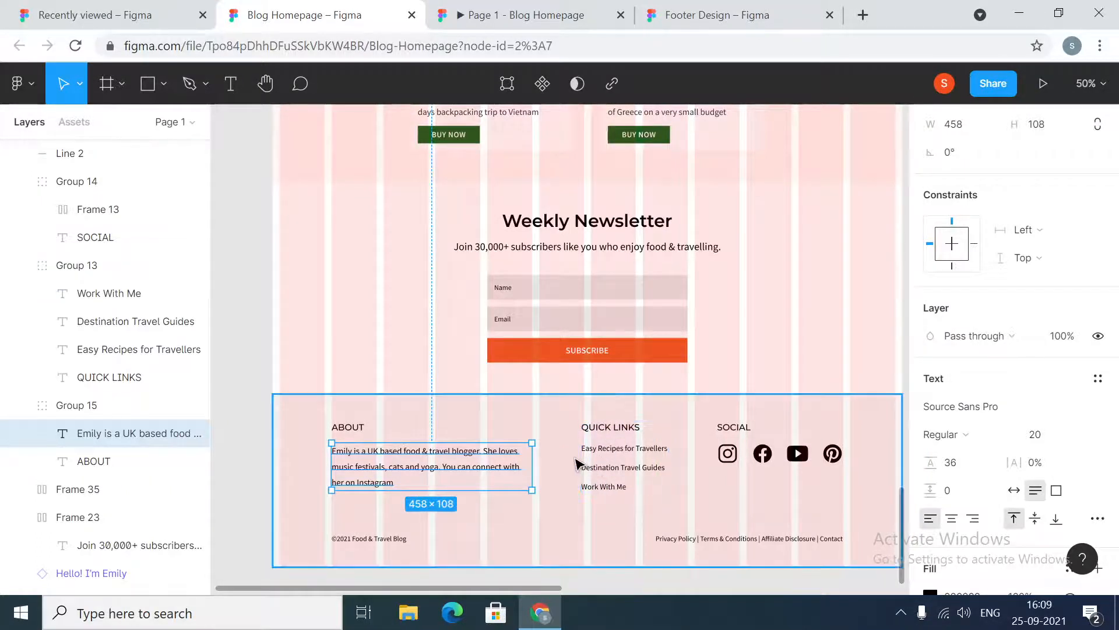
pyautogui.keyDown('shift'); pyautogui.click(605, 470); pyautogui.keyUp('shift')
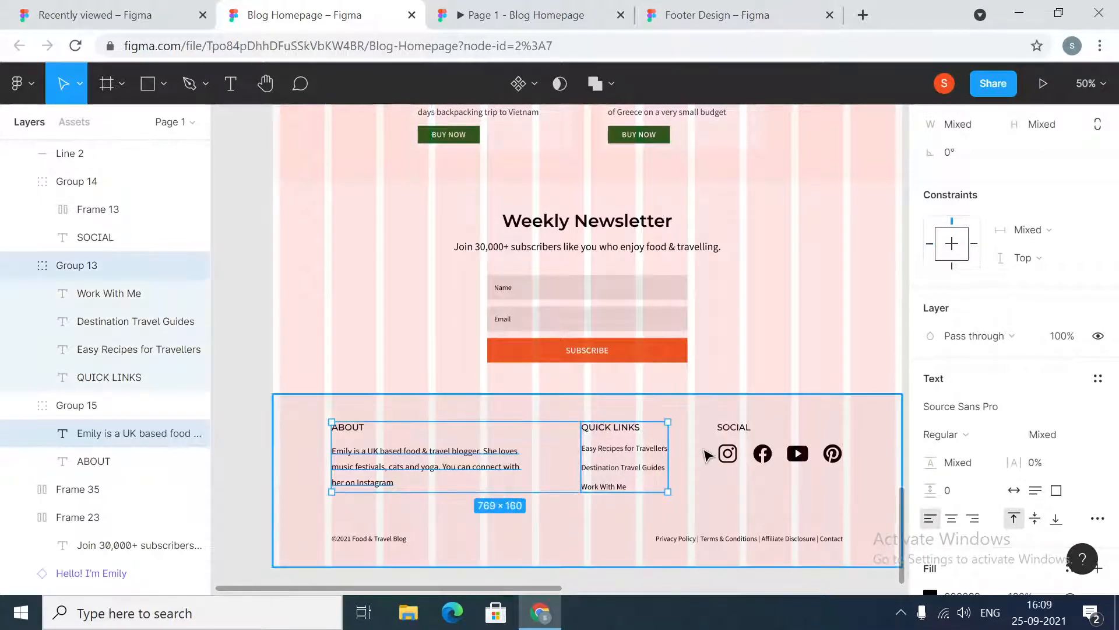
pyautogui.keyDown('shift'); pyautogui.click(723, 454); pyautogui.keyUp('shift')
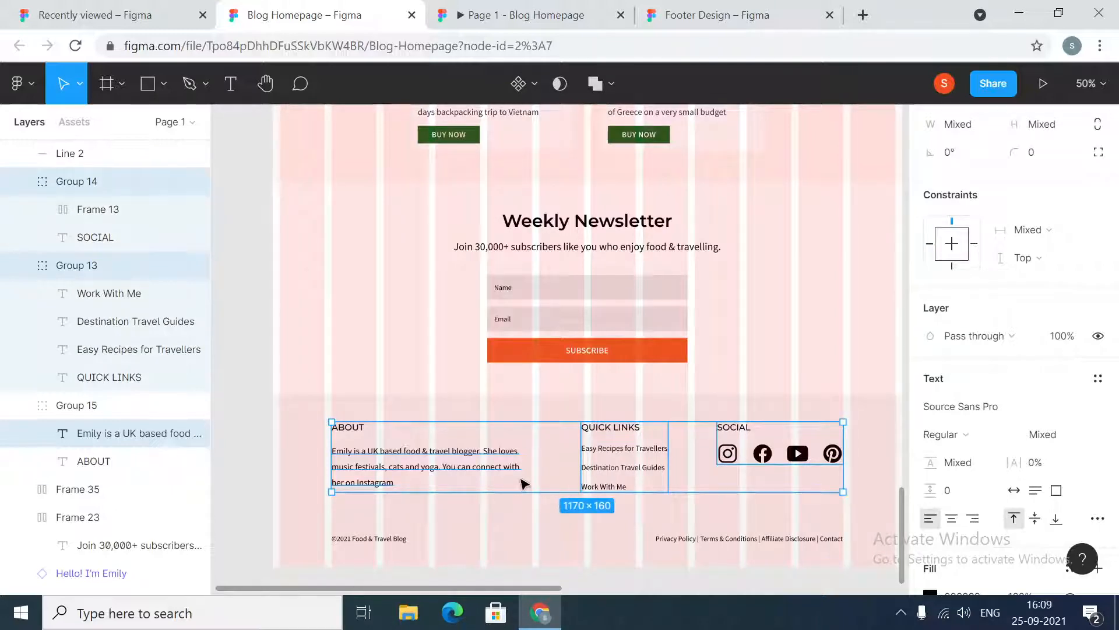
pyautogui.click(634, 590)
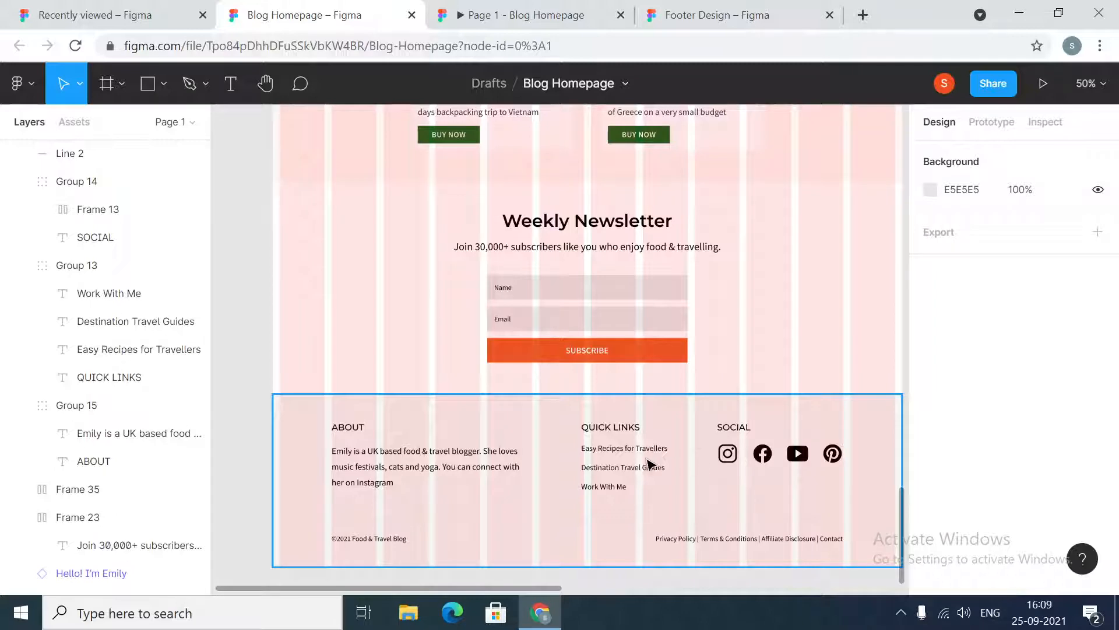
pyautogui.doubleClick(624, 467)
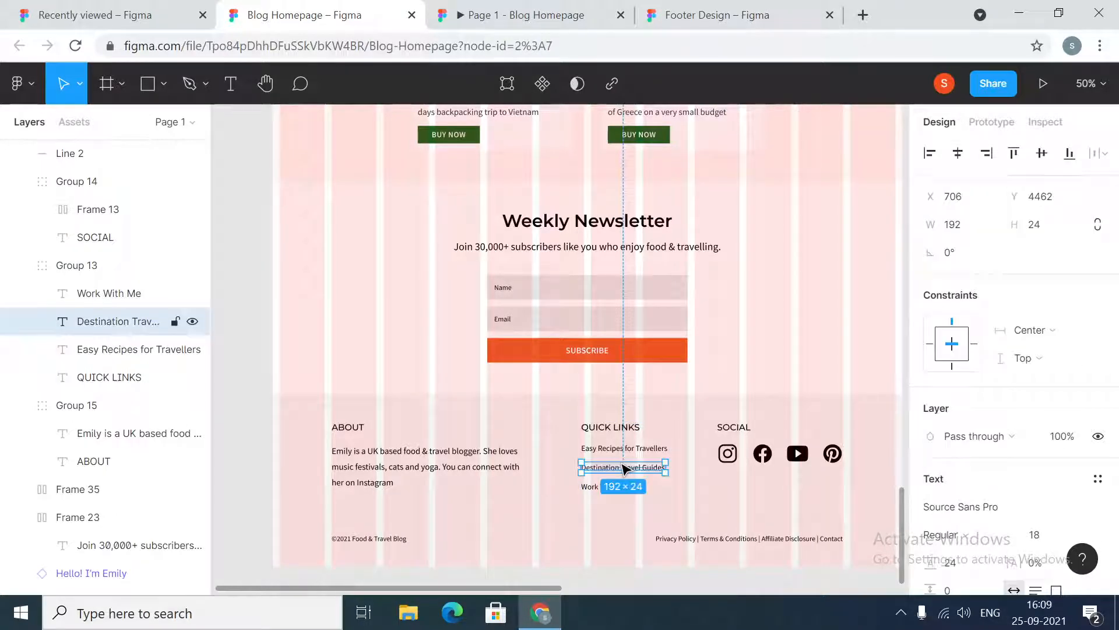
pyautogui.keyDown('shift'); pyautogui.click(625, 448); pyautogui.keyUp('shift')
pyautogui.keyDown('shift'); pyautogui.click(600, 487); pyautogui.keyUp('shift')
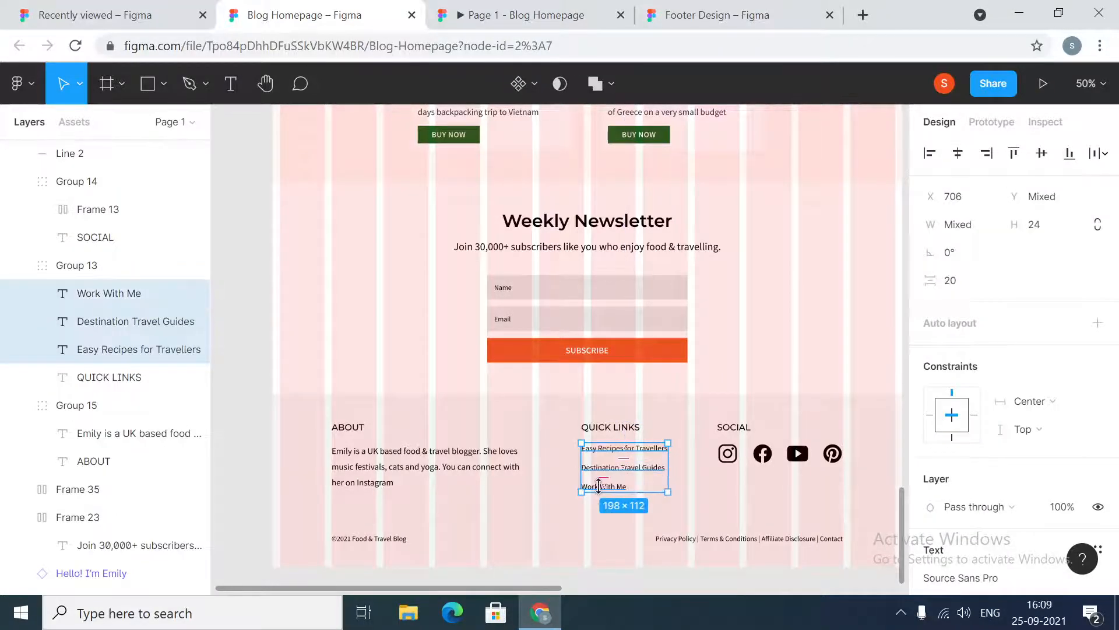
# Paste the three link items into the footer band and position them under the RESOURCES heading
pyautogui.click(711, 13)
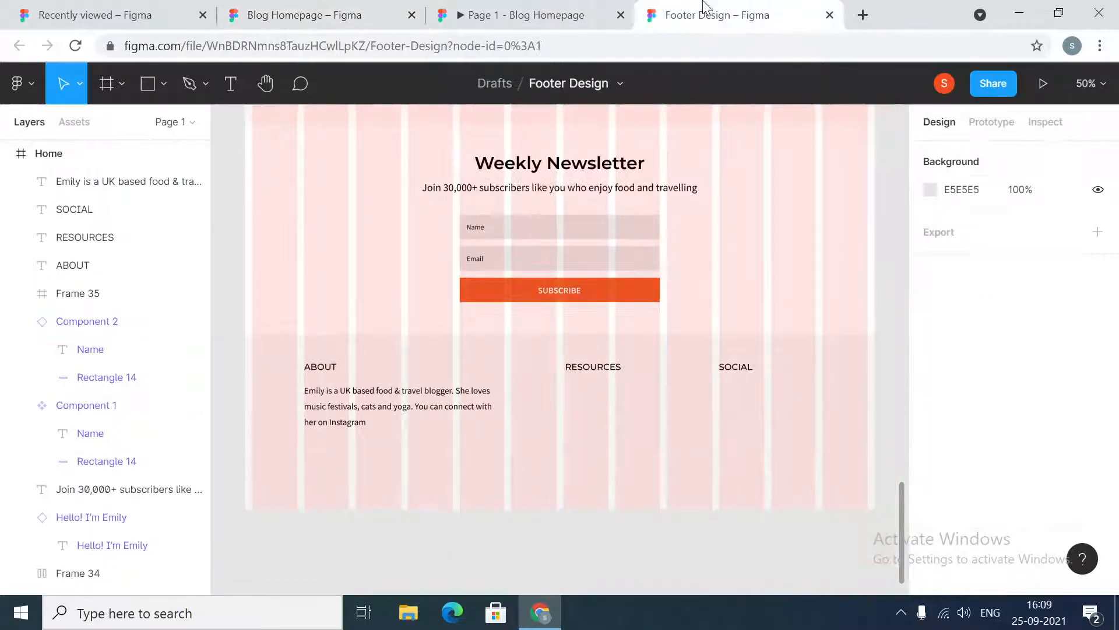
pyautogui.click(658, 402)
pyautogui.hotkey('ctrl', 'v')
pyautogui.moveTo(541, 350); pyautogui.dragTo(593, 411)
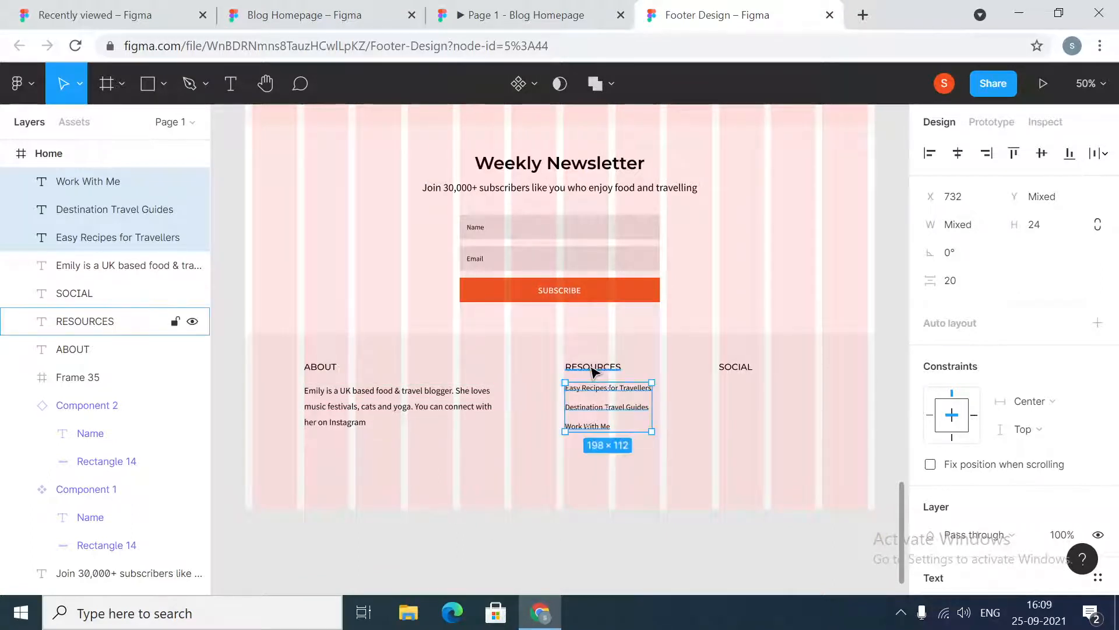
# Inspect the spacing and text settings of the footer headings, links, paragraph and a card description
pyautogui.click(593, 369)
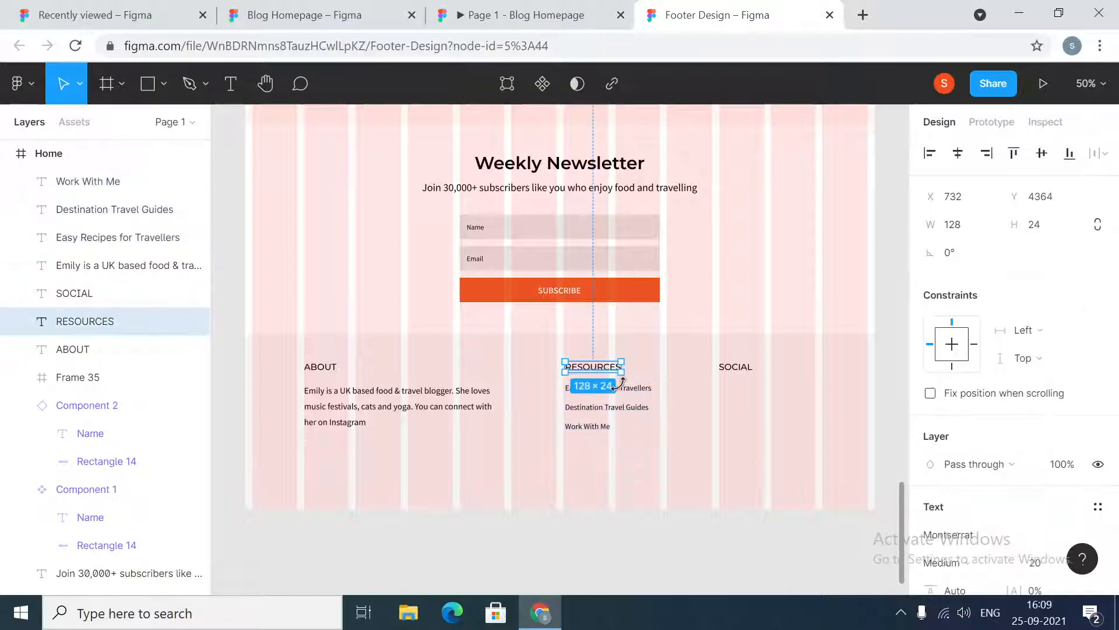
pyautogui.keyDown('shift'); pyautogui.click(634, 396); pyautogui.keyUp('shift')
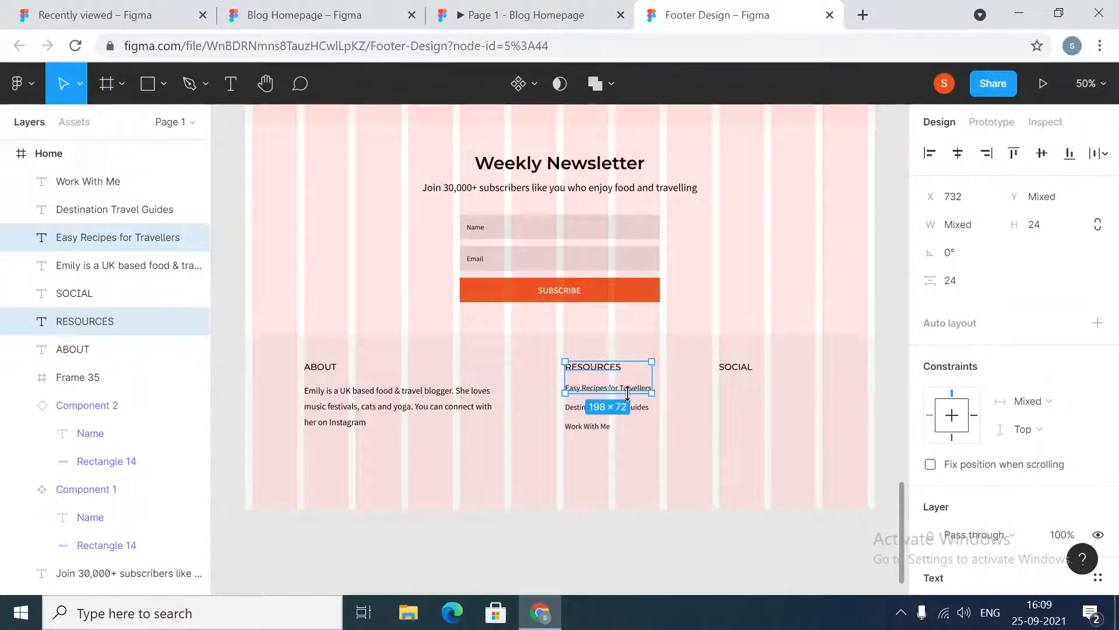
pyautogui.click(692, 407)
pyautogui.click(640, 389)
pyautogui.keyDown('shift'); pyautogui.click(640, 408); pyautogui.keyUp('shift')
pyautogui.keyDown('shift'); pyautogui.click(586, 430); pyautogui.keyUp('shift')
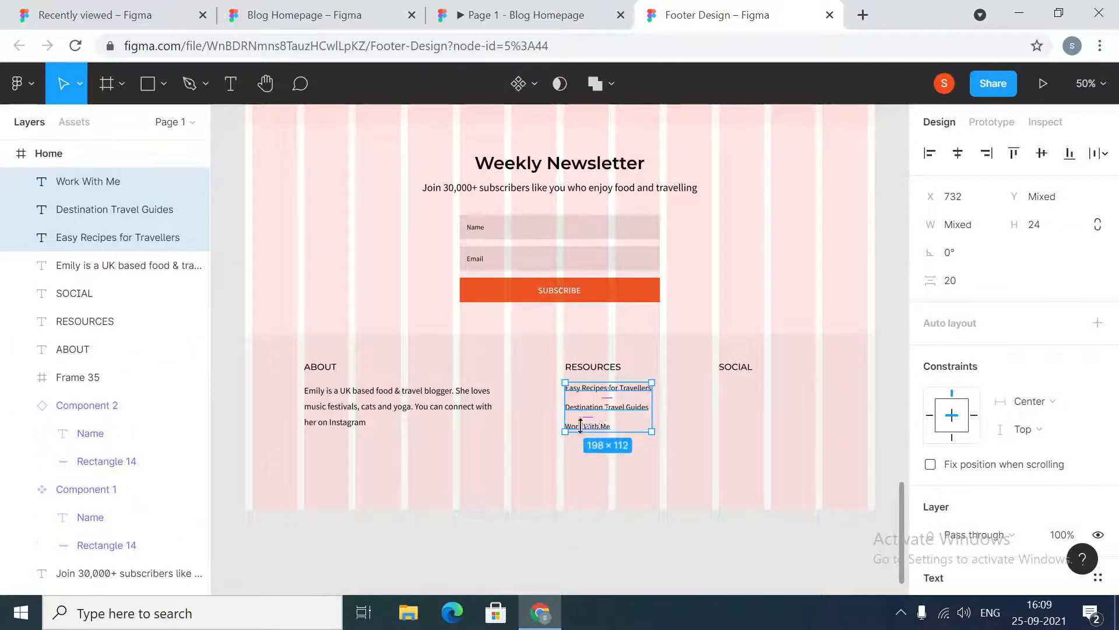
pyautogui.click(704, 434)
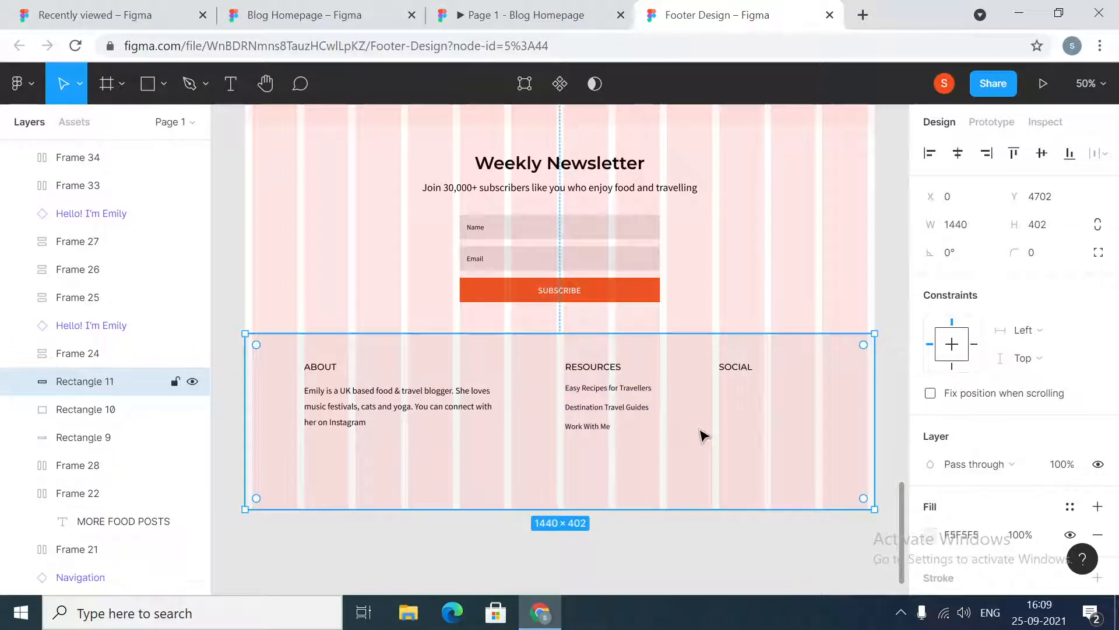
pyautogui.click(356, 402)
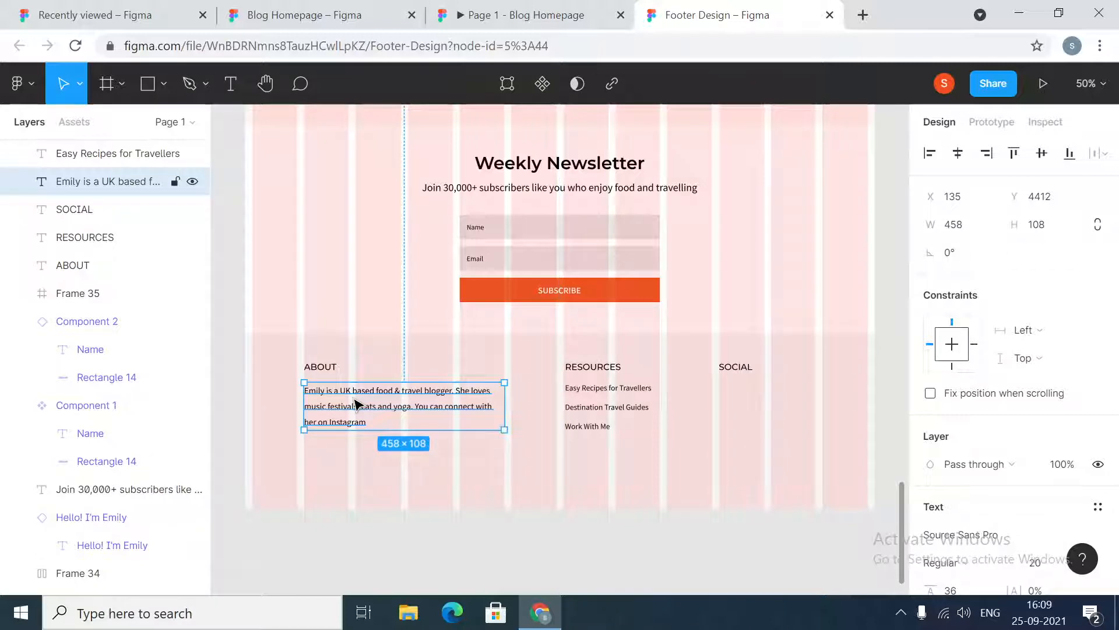
pyautogui.scroll(-5, 1055, 493)
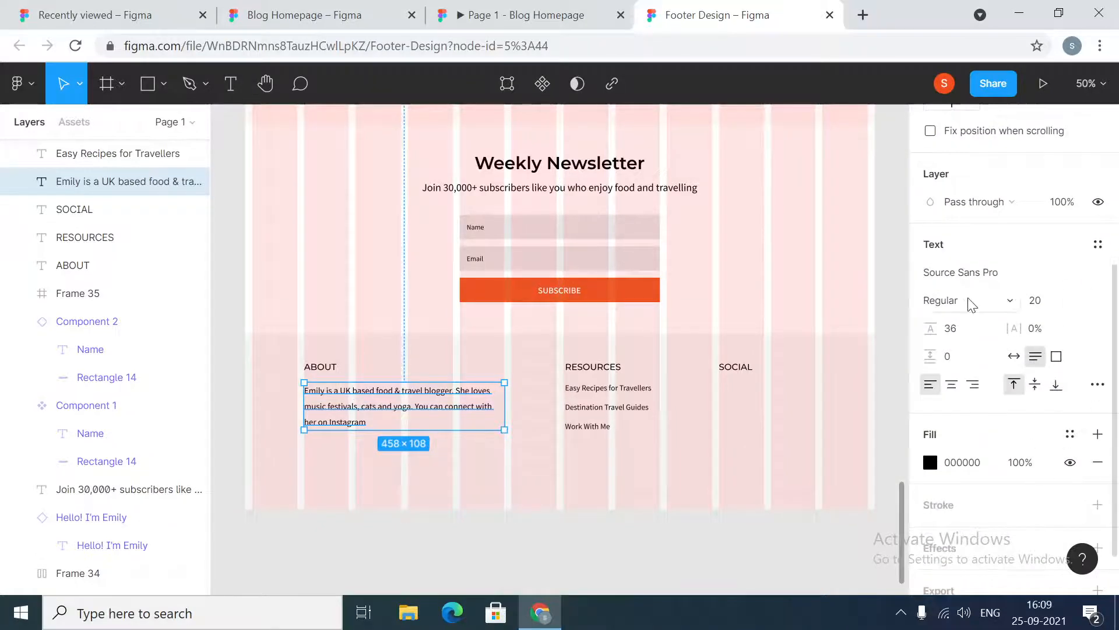
pyautogui.scroll(-1, 557, 312)
pyautogui.scroll(5, 559, 318)
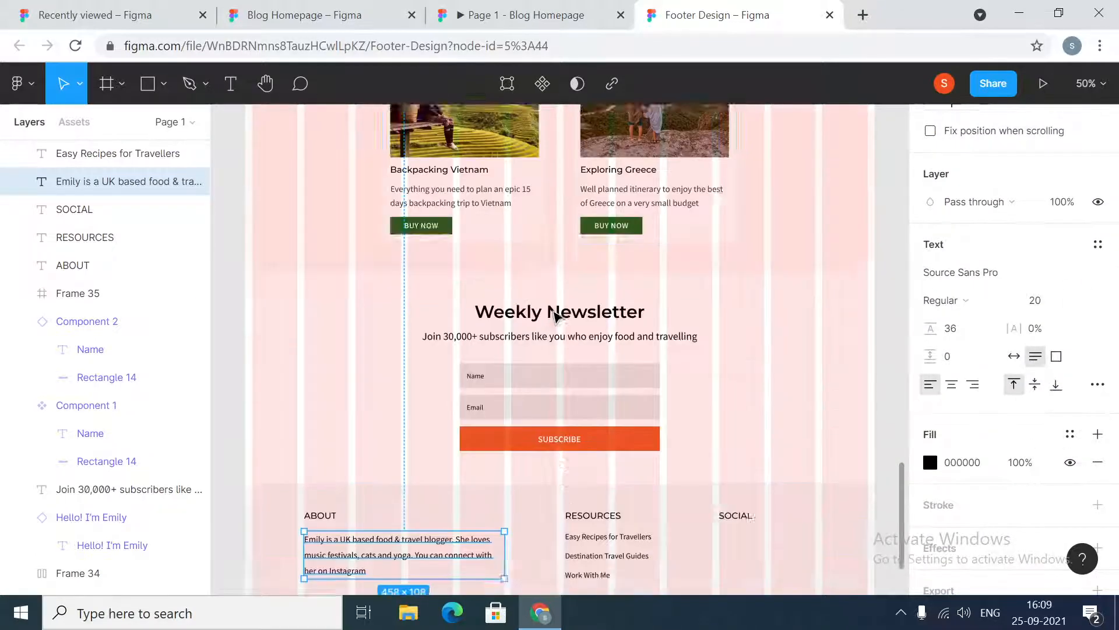
pyautogui.scroll(2, 554, 313)
pyautogui.doubleClick(460, 302)
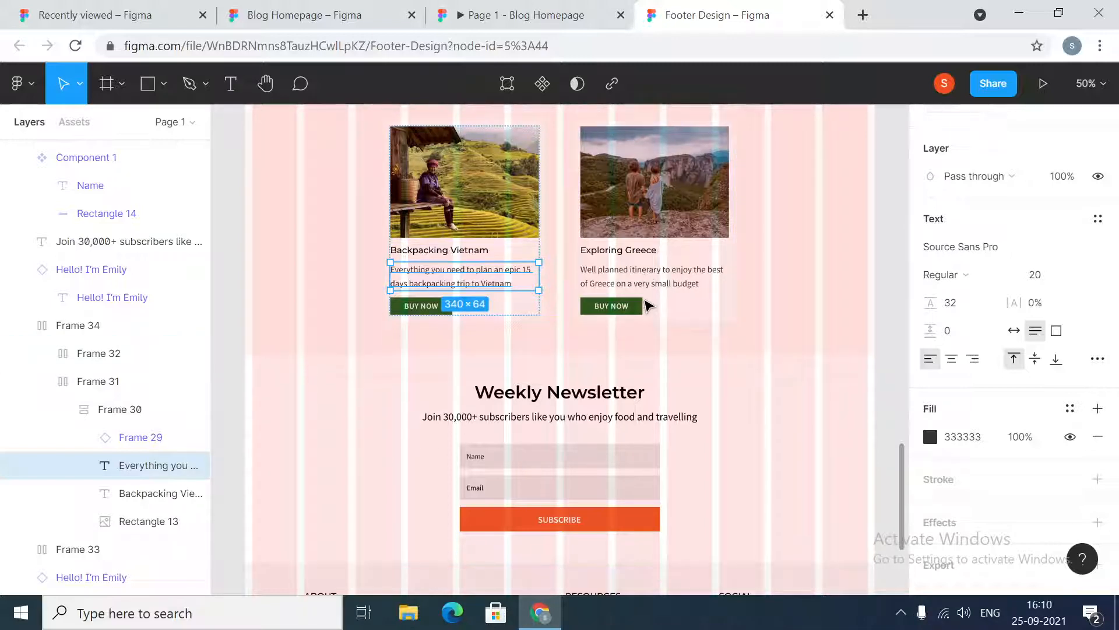
pyautogui.scroll(4, 645, 303)
pyautogui.scroll(-3, 647, 320)
pyautogui.scroll(-10, 646, 319)
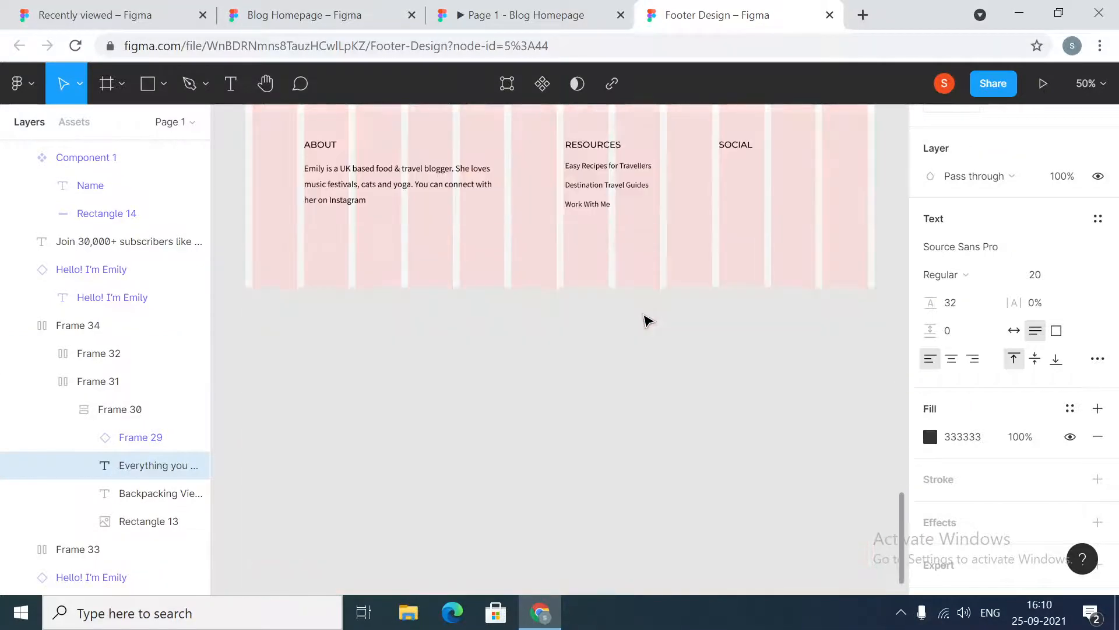
# Set the font size of the three resource links to 20
pyautogui.click(356, 185)
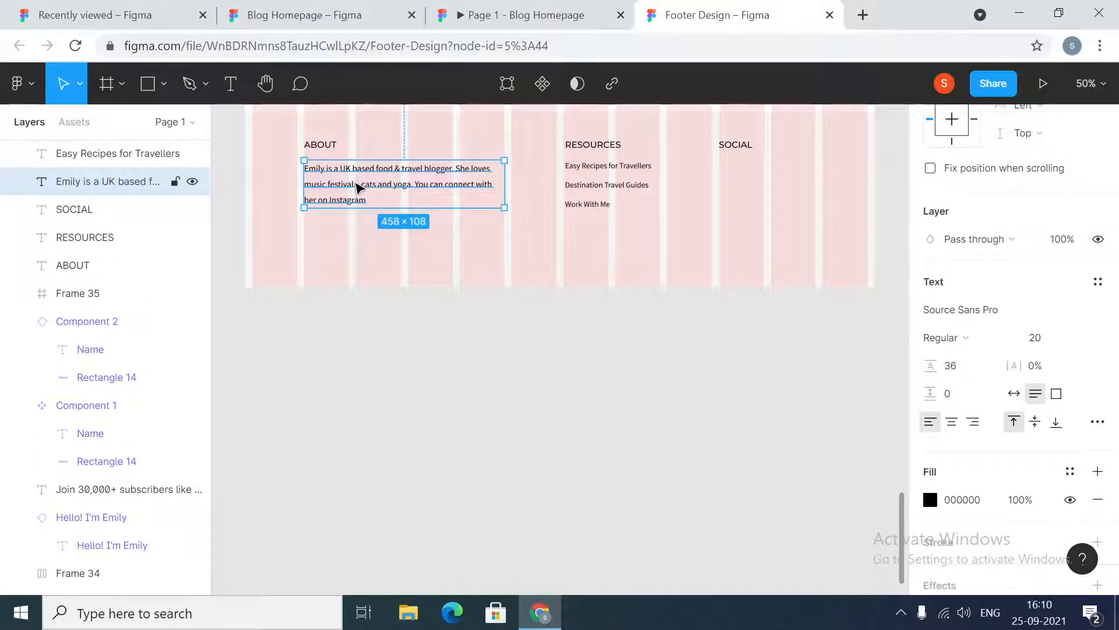
pyautogui.click(603, 205)
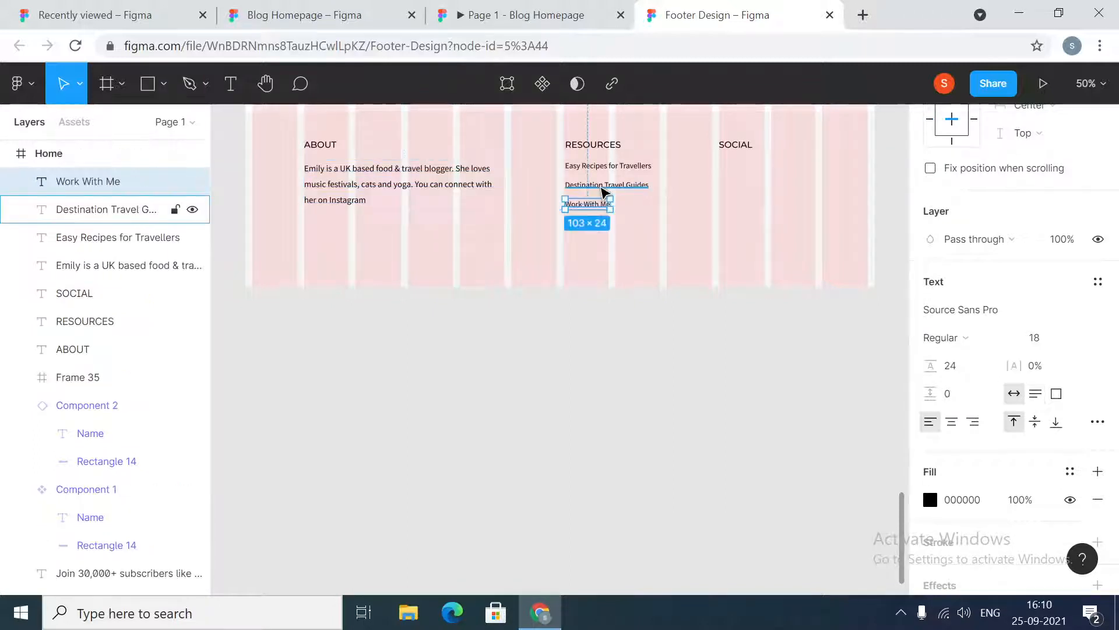
pyautogui.keyDown('shift'); pyautogui.click(603, 191); pyautogui.keyUp('shift')
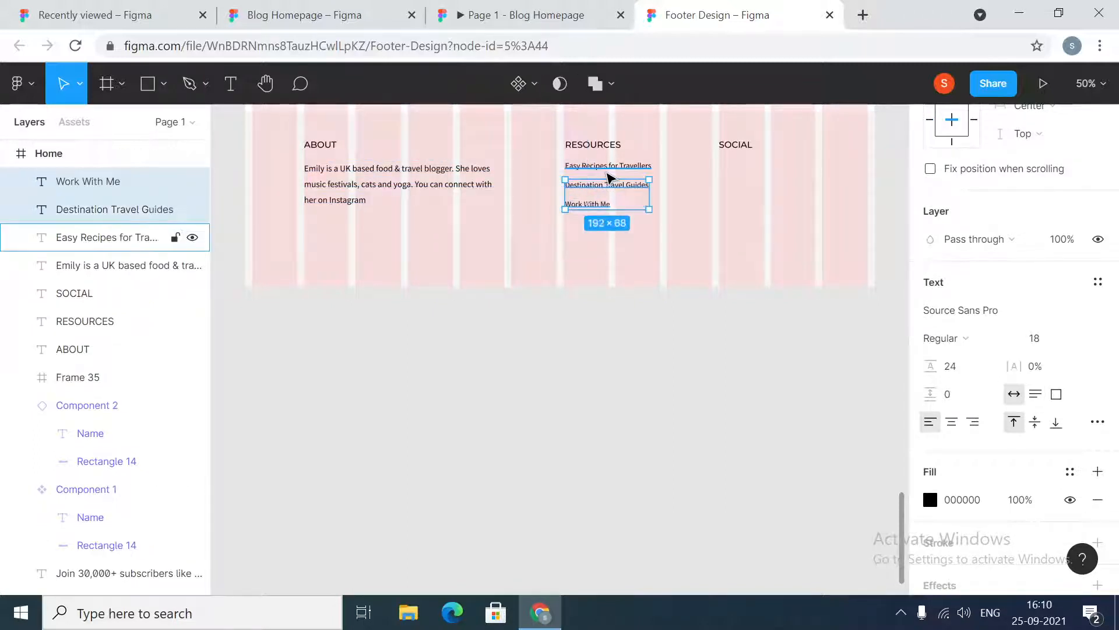
pyautogui.keyDown('shift'); pyautogui.click(607, 167); pyautogui.keyUp('shift')
pyautogui.click(1054, 344)
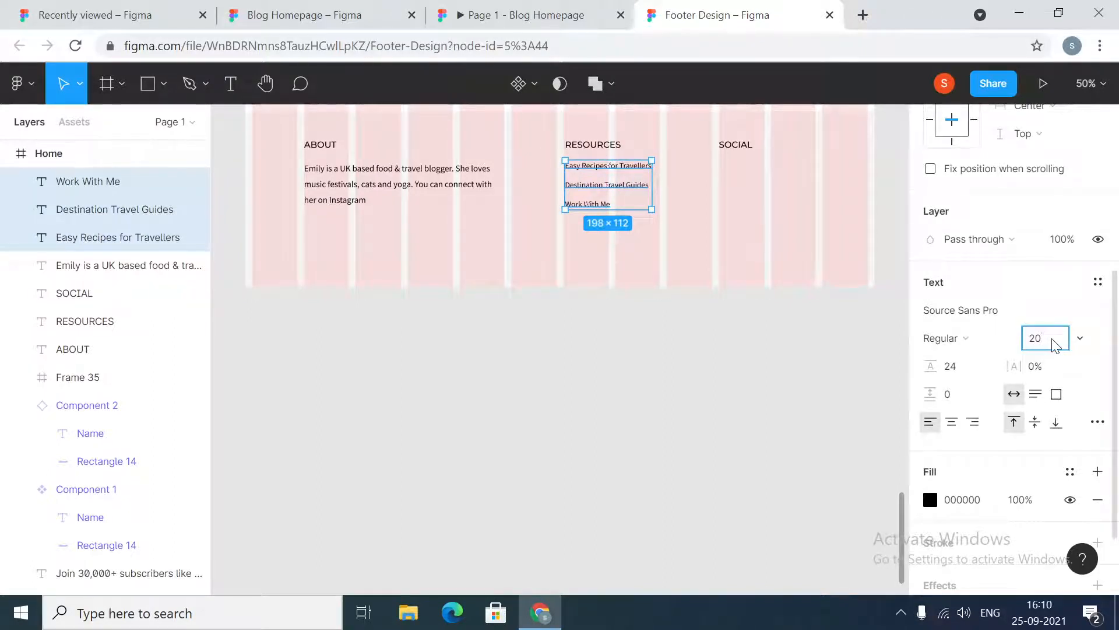
pyautogui.press('Return')
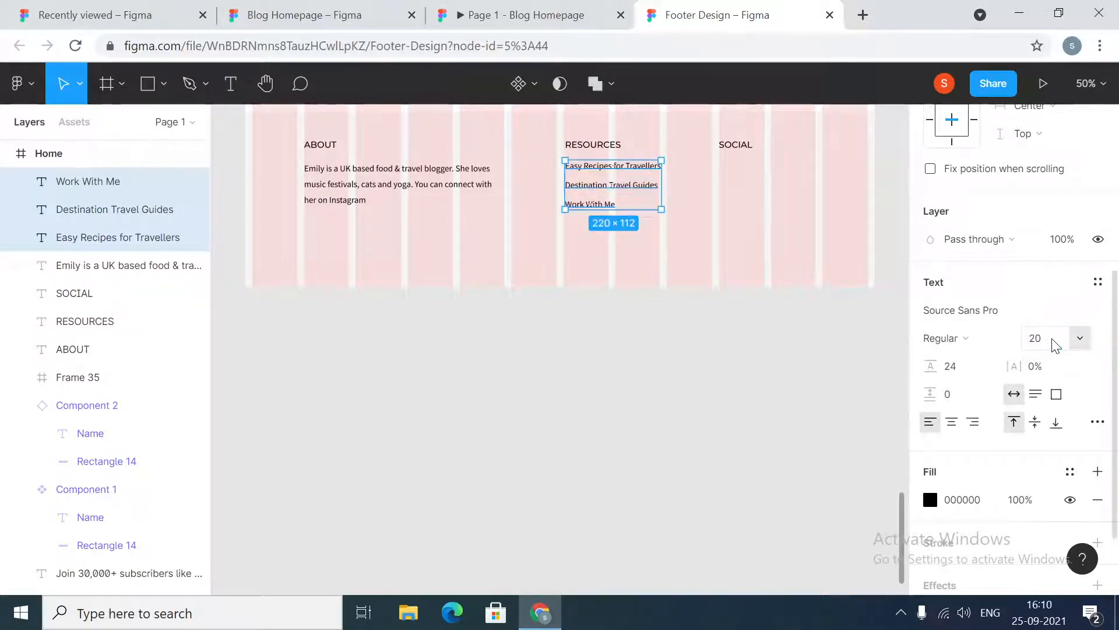
# Check the properties and spacing of the paragraph, resource links and RESOURCES heading
pyautogui.click(425, 192)
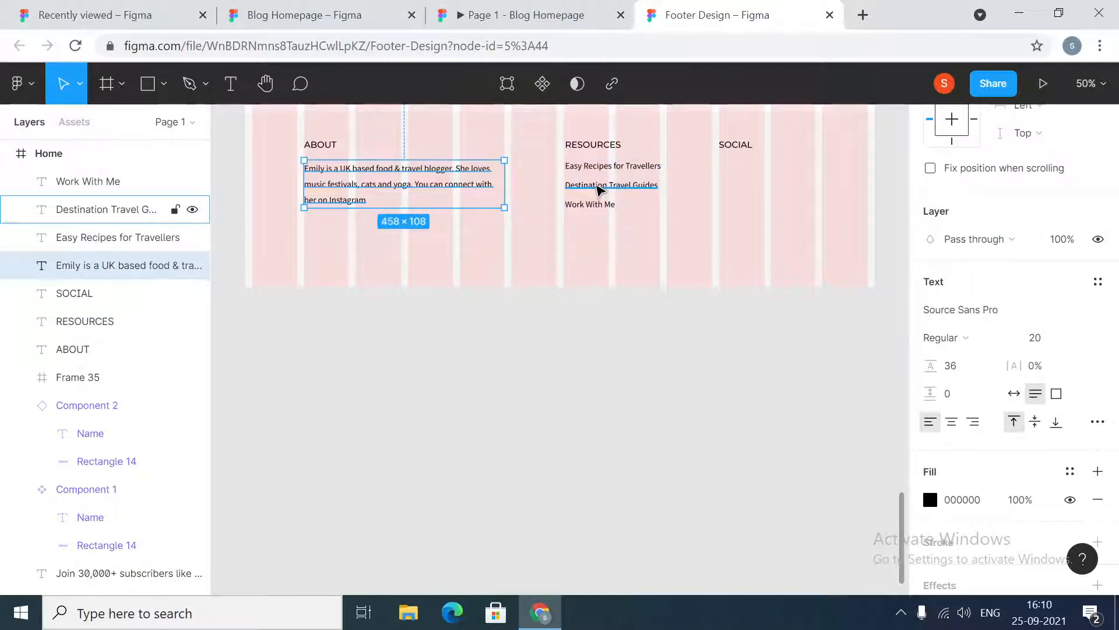
pyautogui.click(600, 185)
pyautogui.keyDown('shift'); pyautogui.click(598, 167); pyautogui.keyUp('shift')
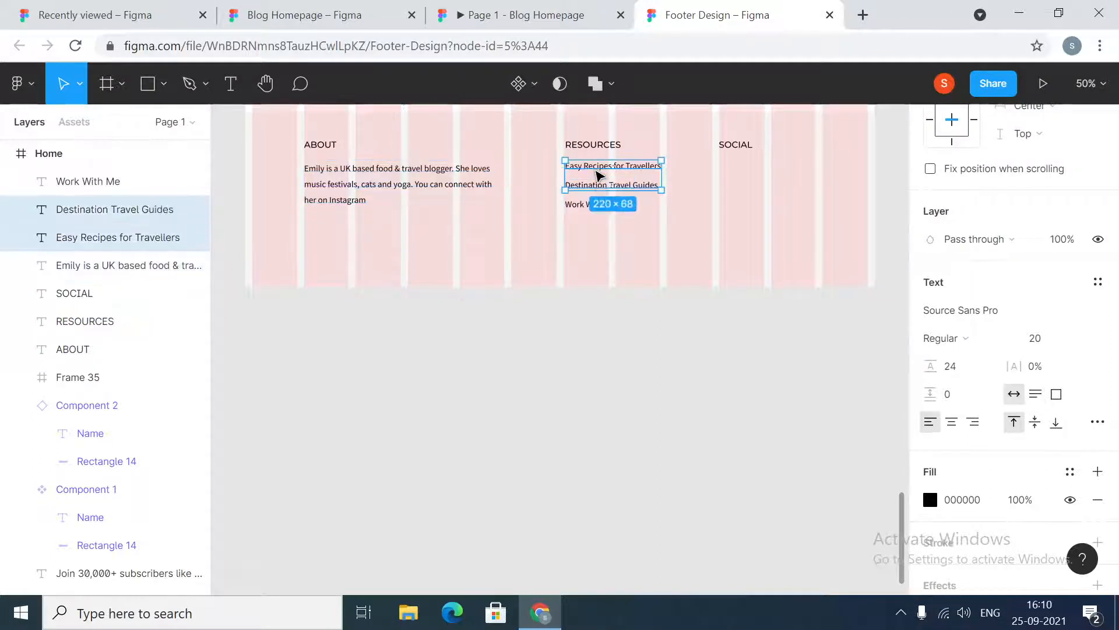
pyautogui.keyDown('shift'); pyautogui.click(585, 205); pyautogui.keyUp('shift')
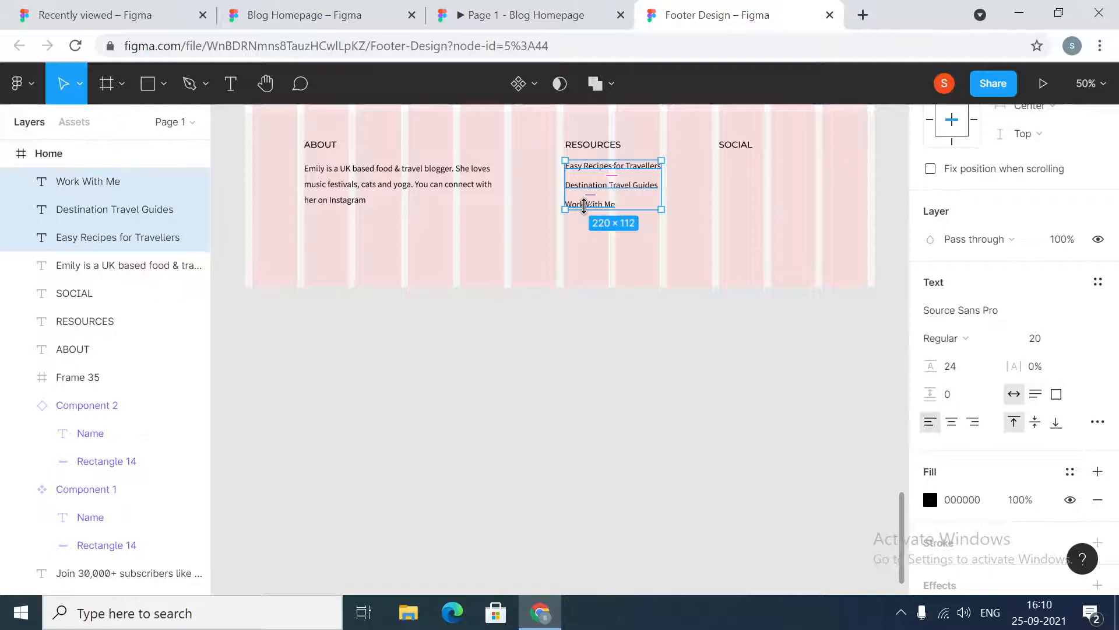
pyautogui.scroll(-2, 984, 242)
pyautogui.scroll(7, 987, 245)
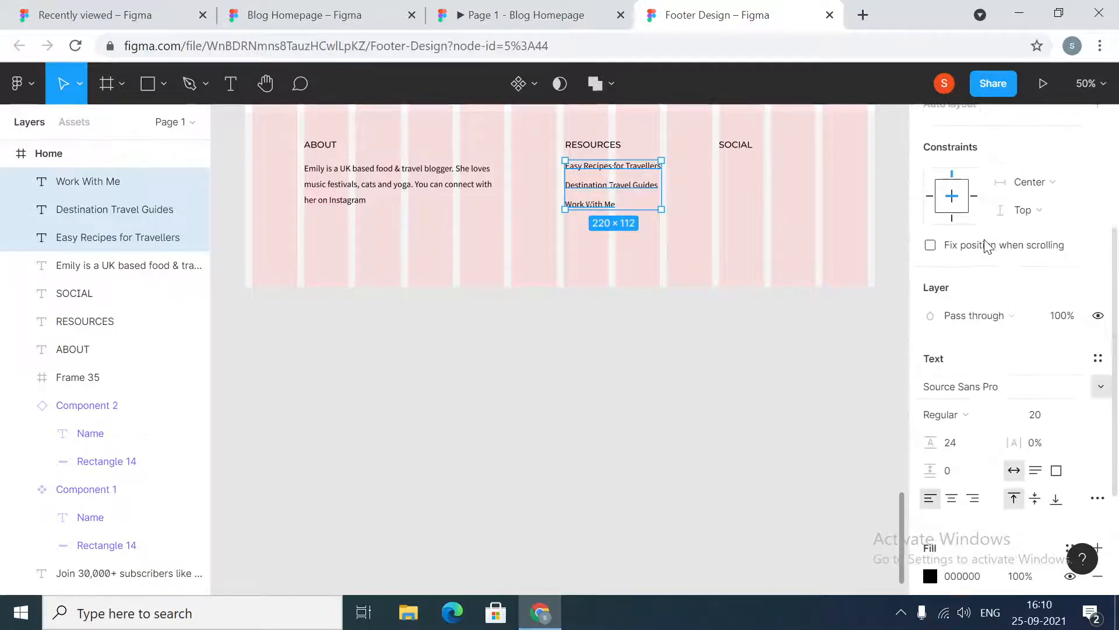
pyautogui.click(594, 146)
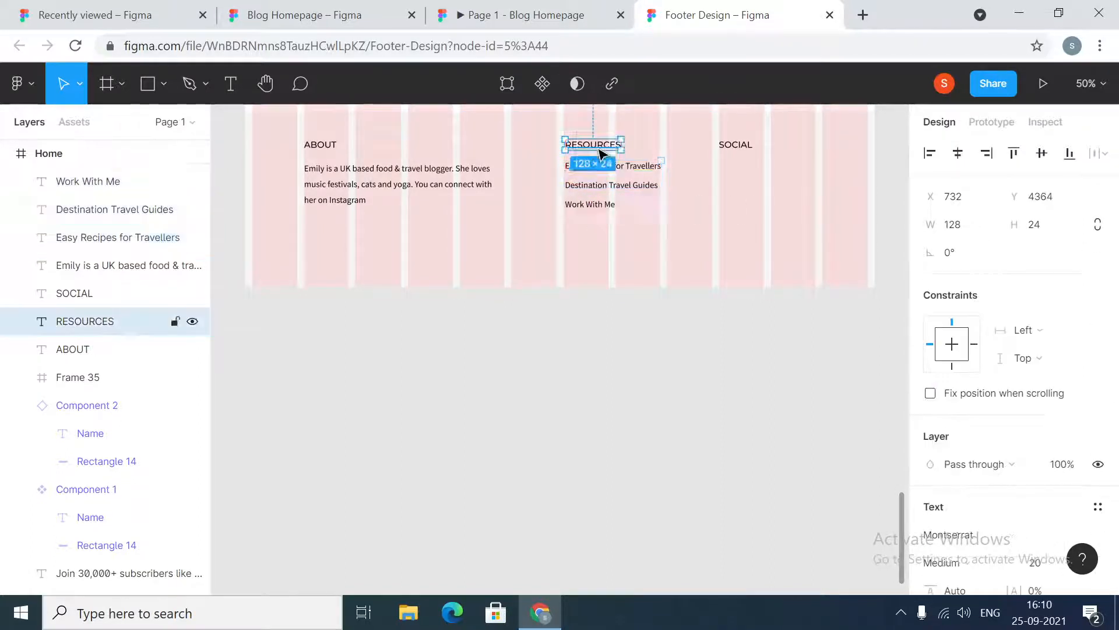
pyautogui.click(635, 168)
pyautogui.click(600, 392)
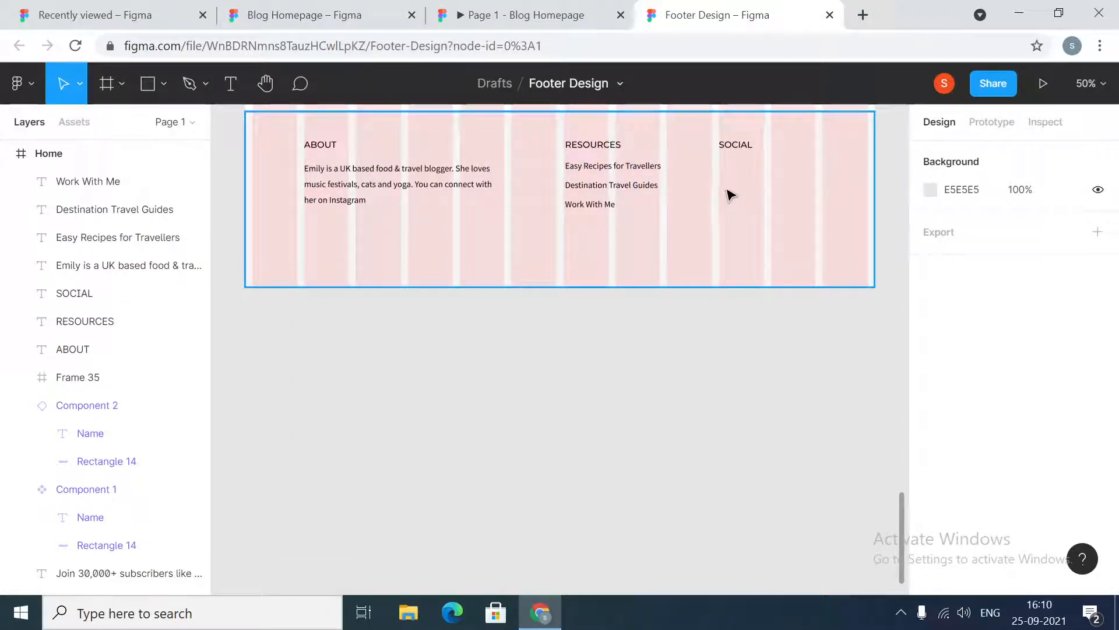
# Open a new browser tab and search Google for IONICONS
pyautogui.click(862, 15)
pyautogui.write('IONICONS')
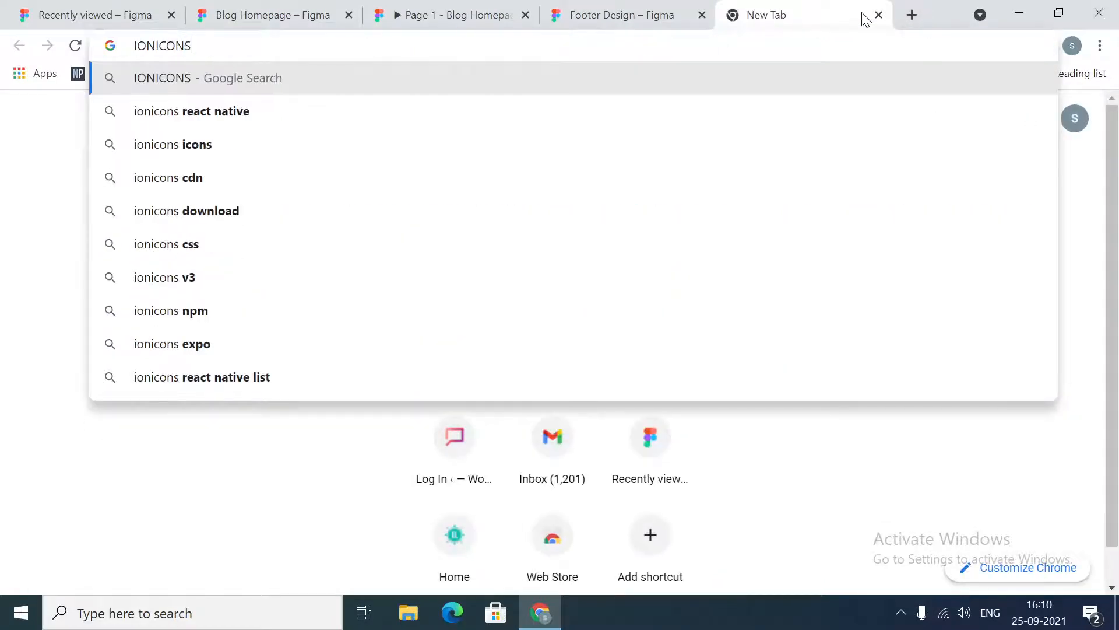
pyautogui.press('Return')
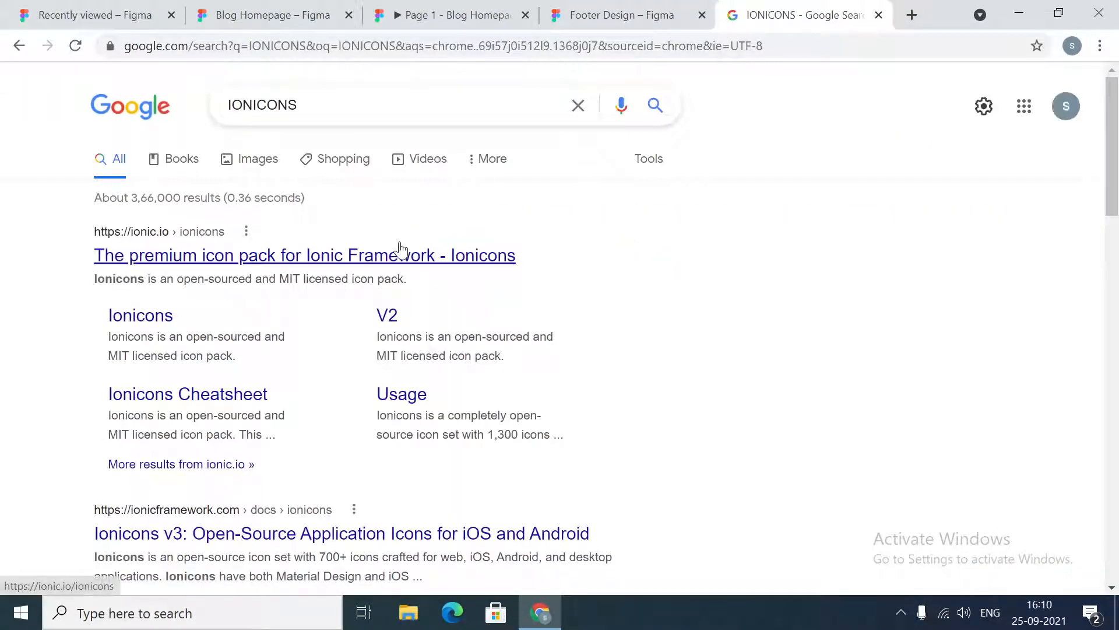
# Open the Ionicons site, browse the logo icons and download the logo-facebook icon as an SVG
pyautogui.click(399, 250)
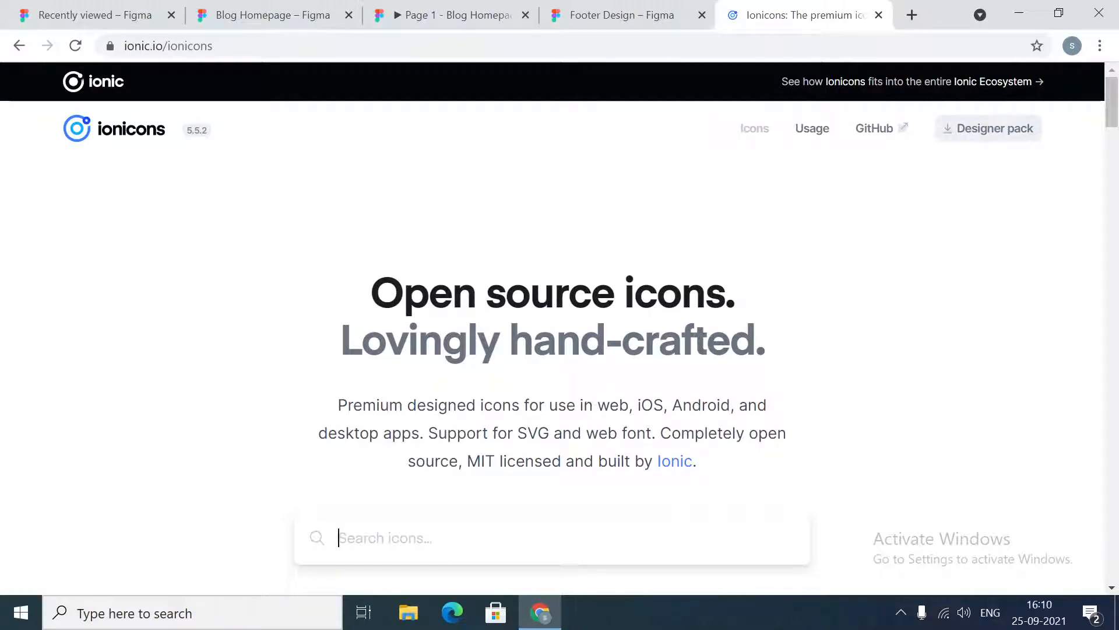
pyautogui.scroll(-20, 729, 337)
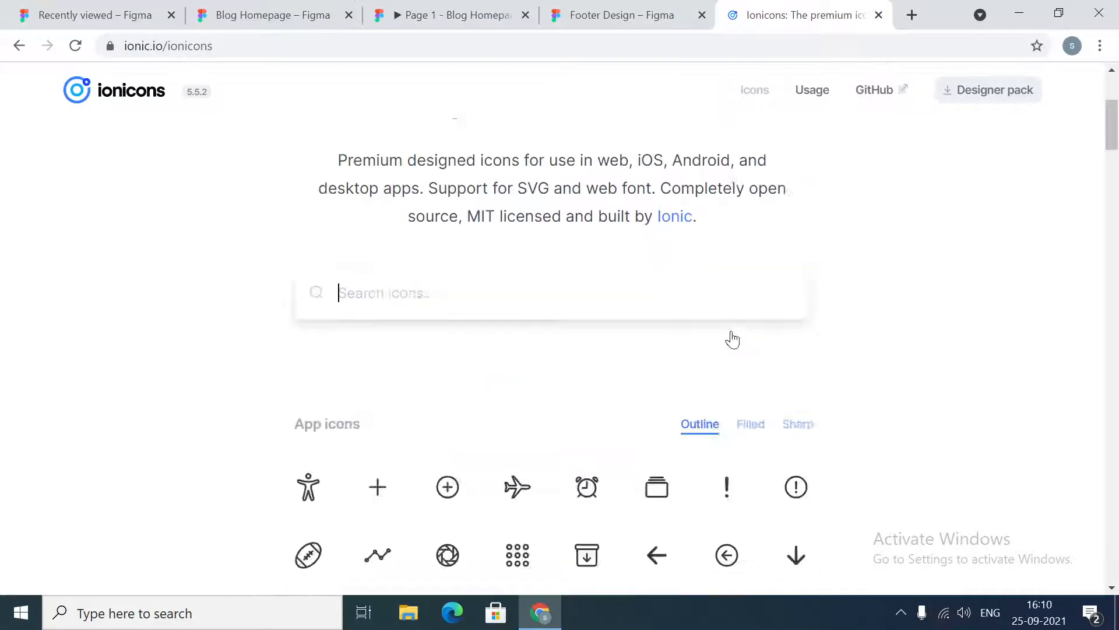
pyautogui.scroll(-18, 576, 291)
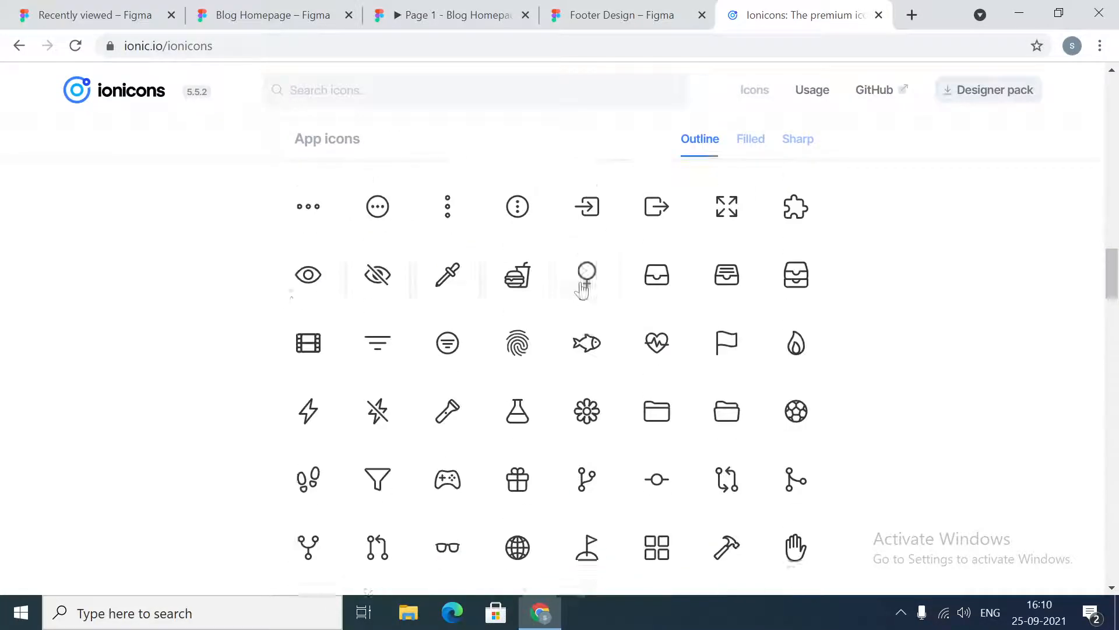
pyautogui.scroll(-20, 407, 285)
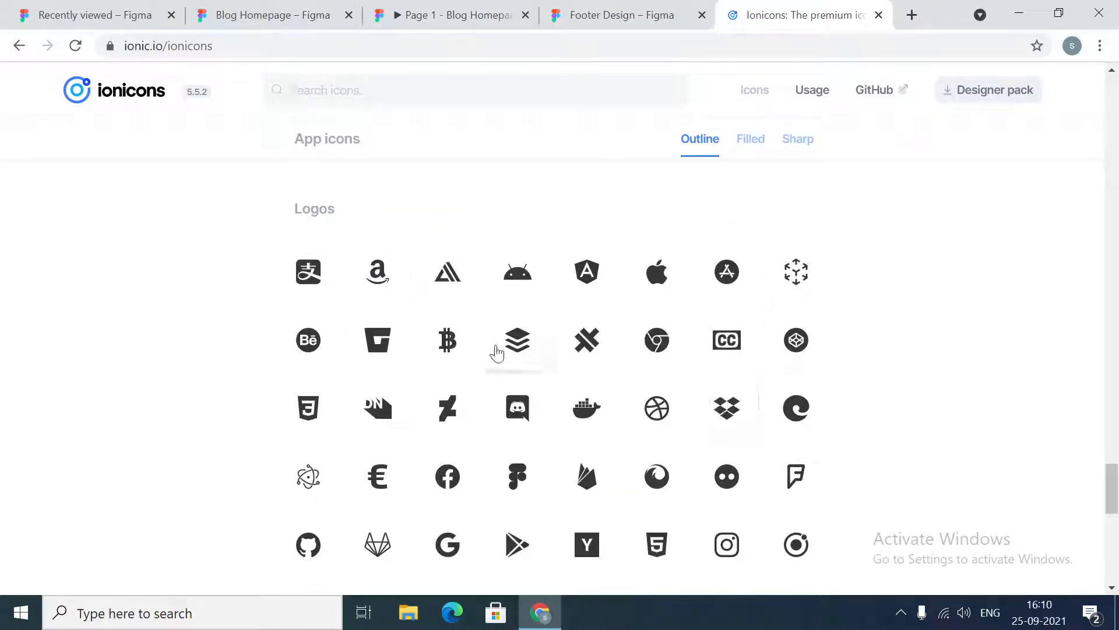
pyautogui.scroll(-3, 662, 432)
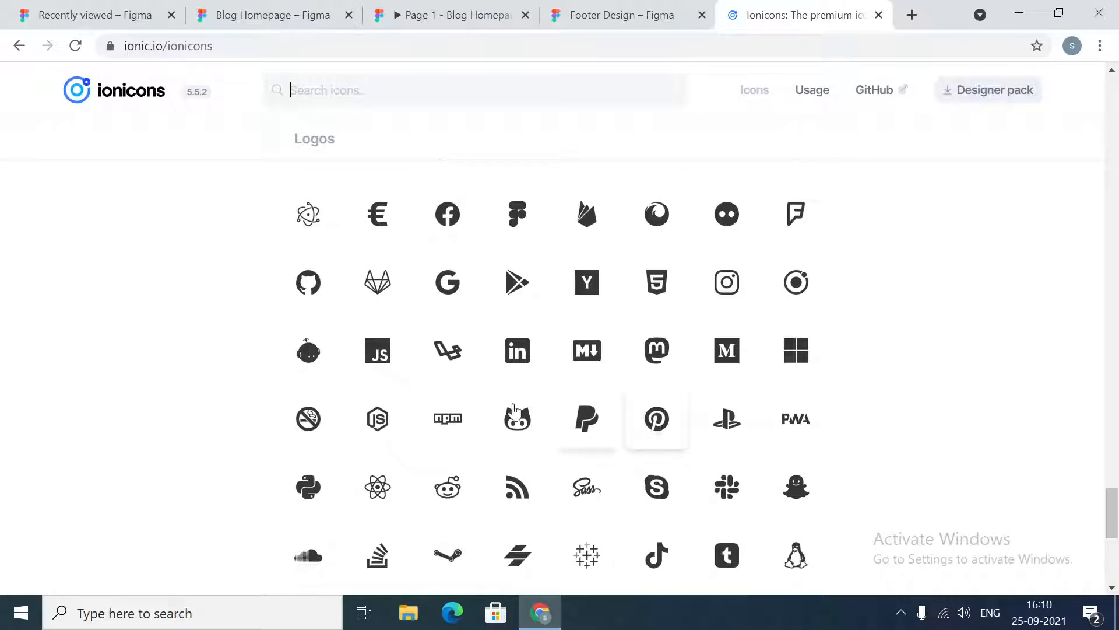
pyautogui.scroll(-2, 800, 412)
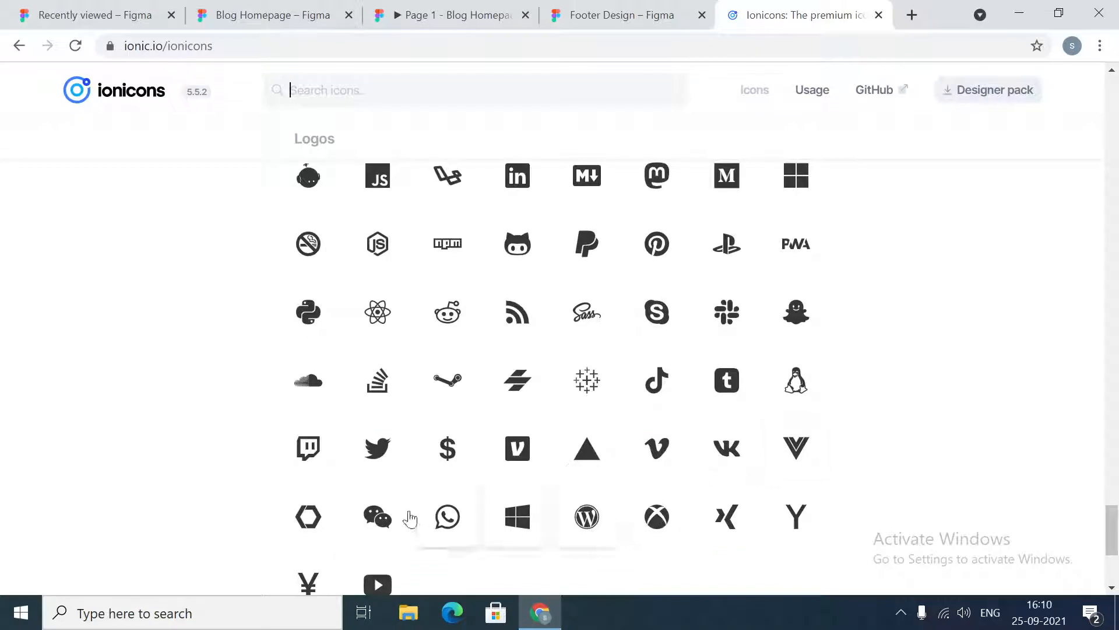
pyautogui.scroll(-2, 440, 523)
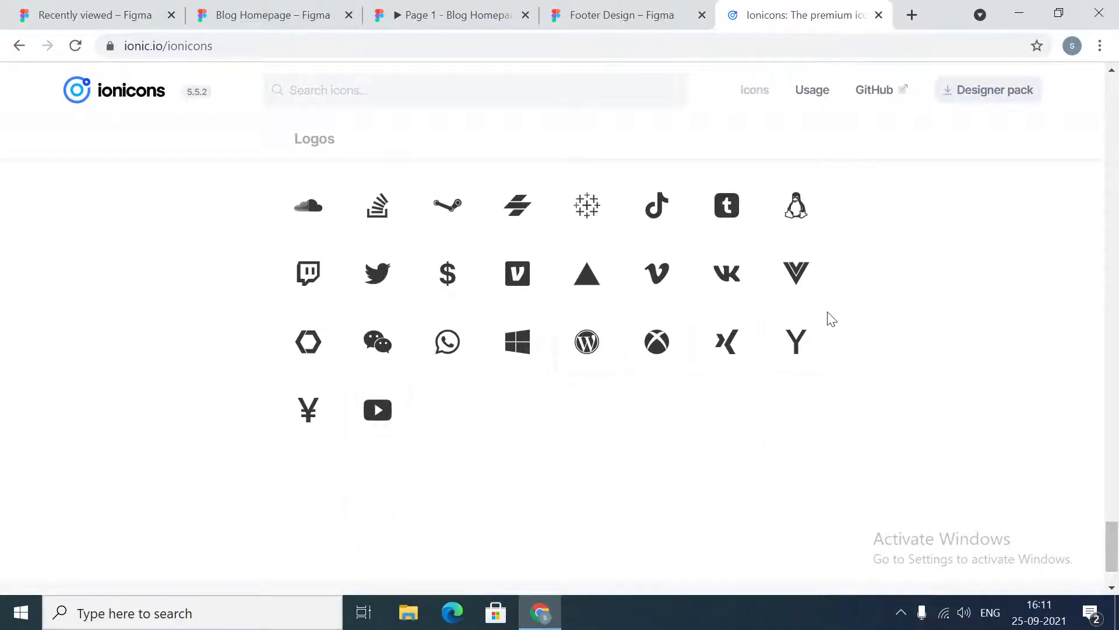
pyautogui.scroll(6, 829, 317)
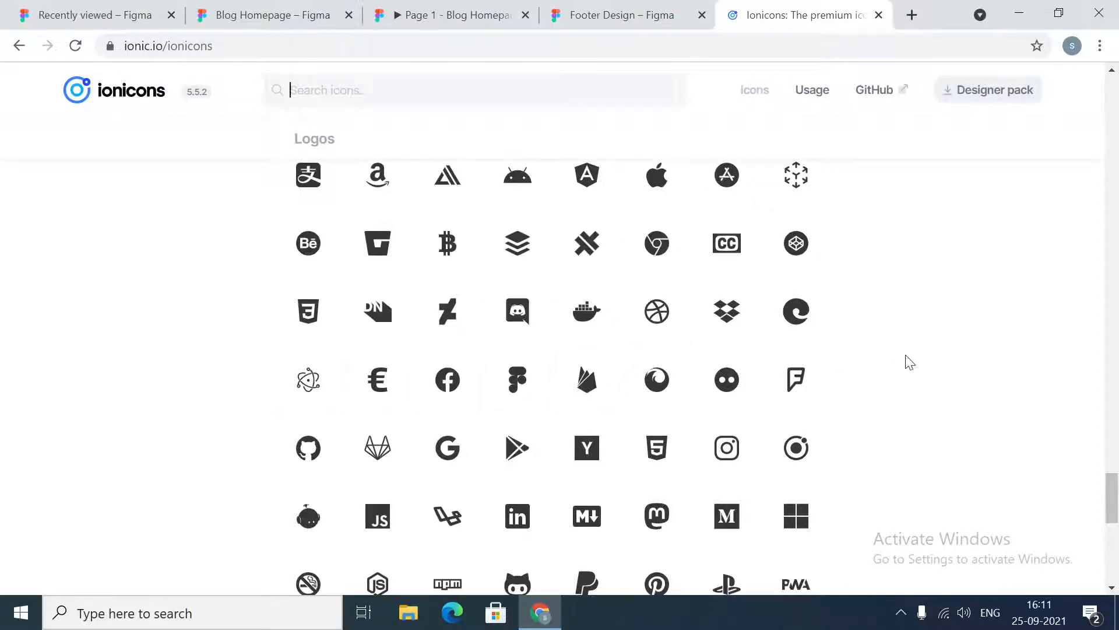
pyautogui.scroll(-3, 907, 362)
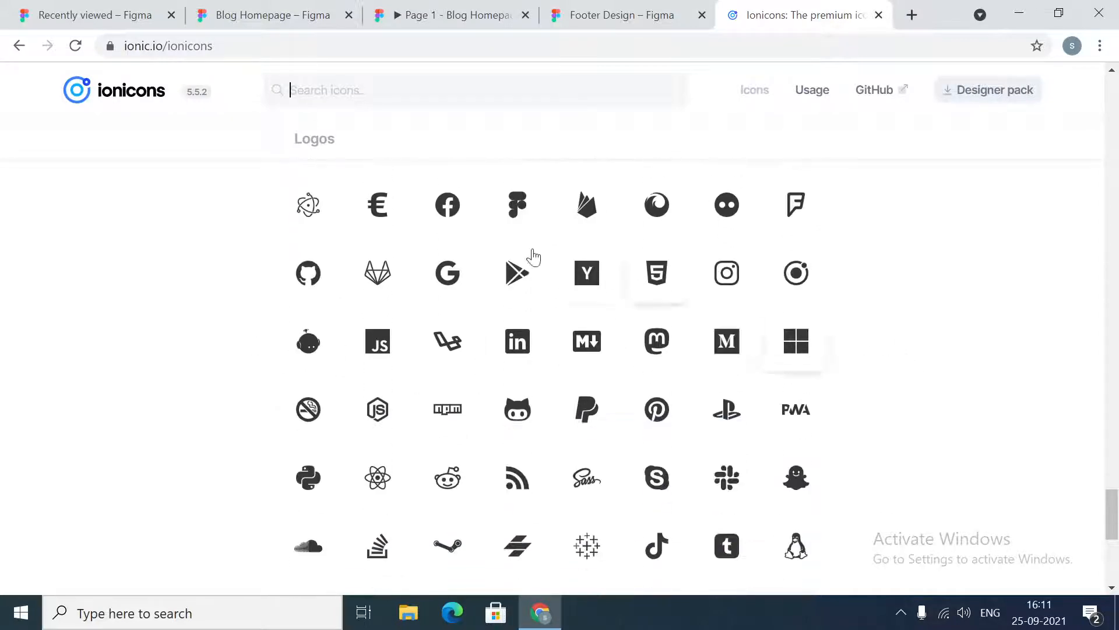
pyautogui.click(452, 214)
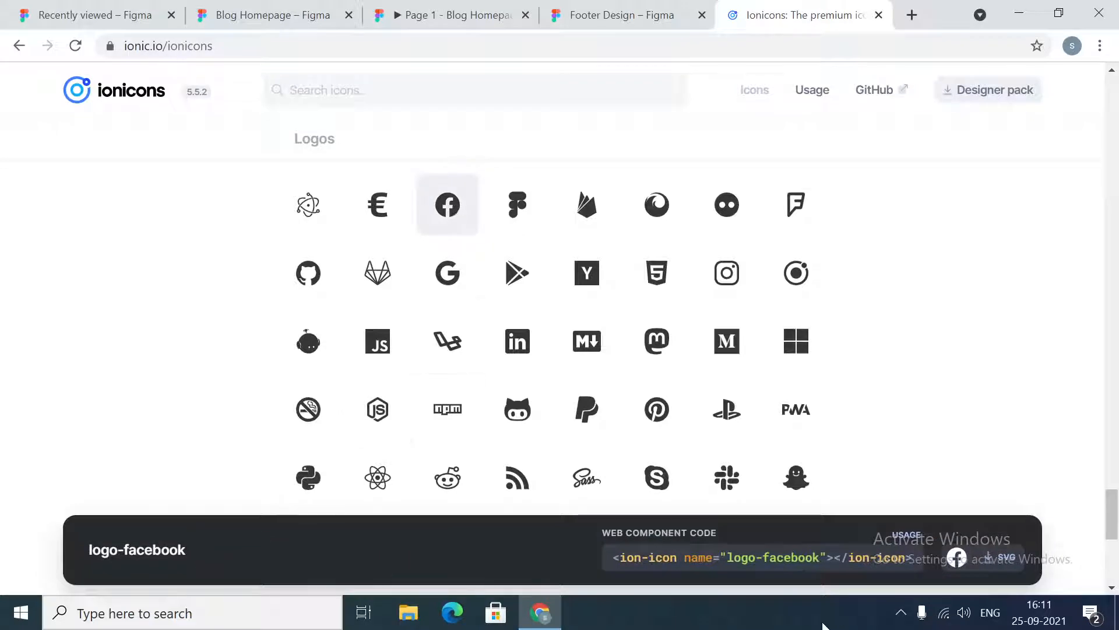
pyautogui.click(1006, 561)
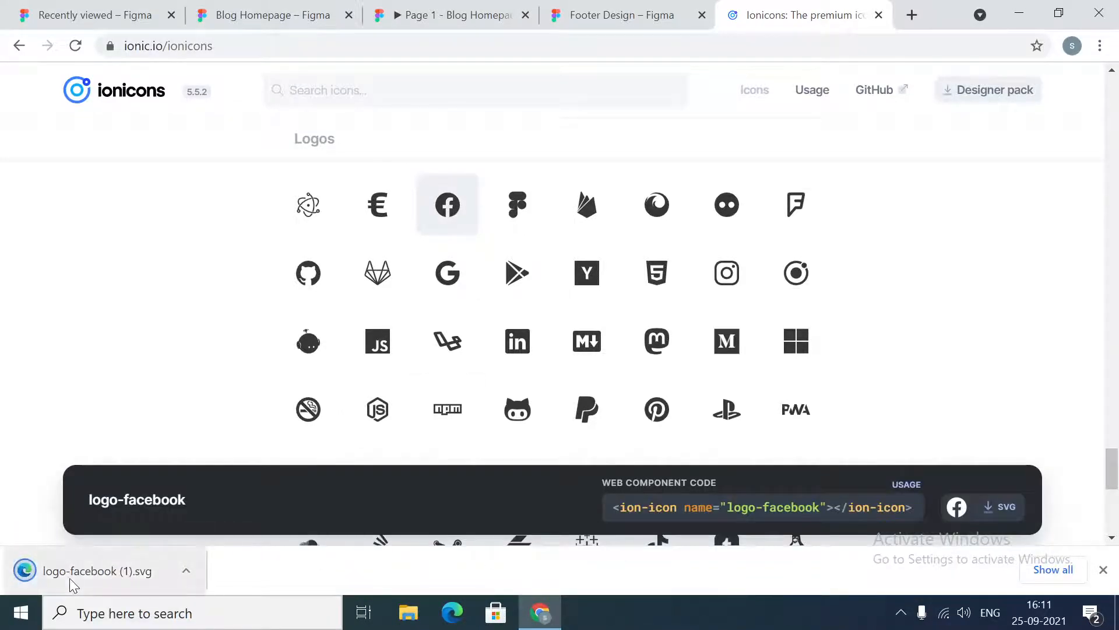
# Import the downloaded Facebook SVG into the footer design and scale it to 48 × 48 with proportions locked
pyautogui.click(606, 15)
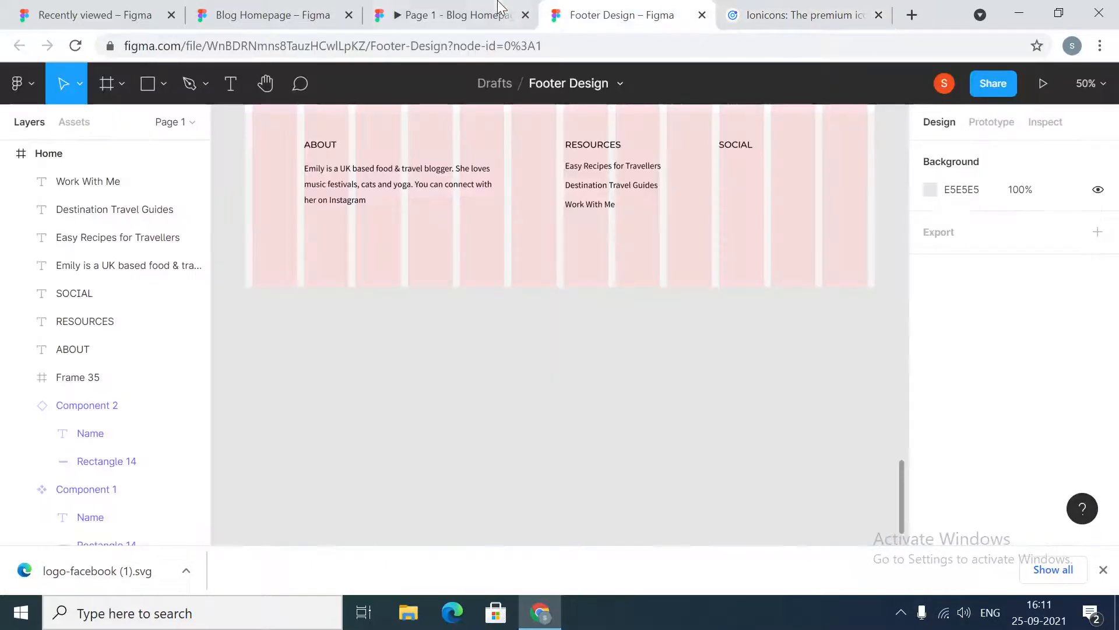
pyautogui.moveTo(90, 582); pyautogui.dragTo(500, 418)
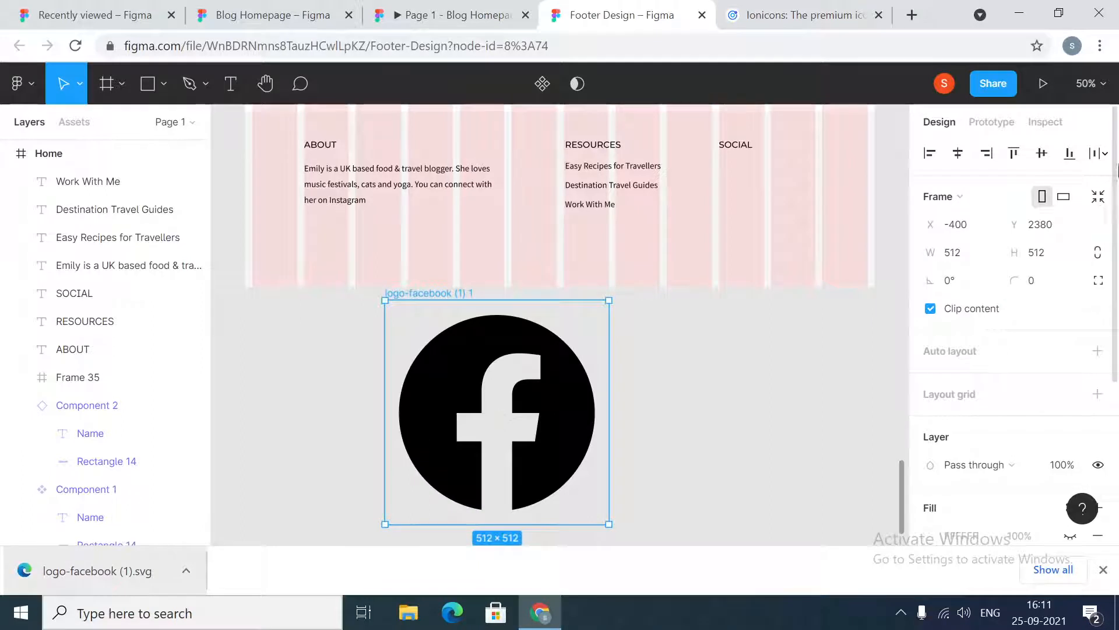
pyautogui.click(1098, 254)
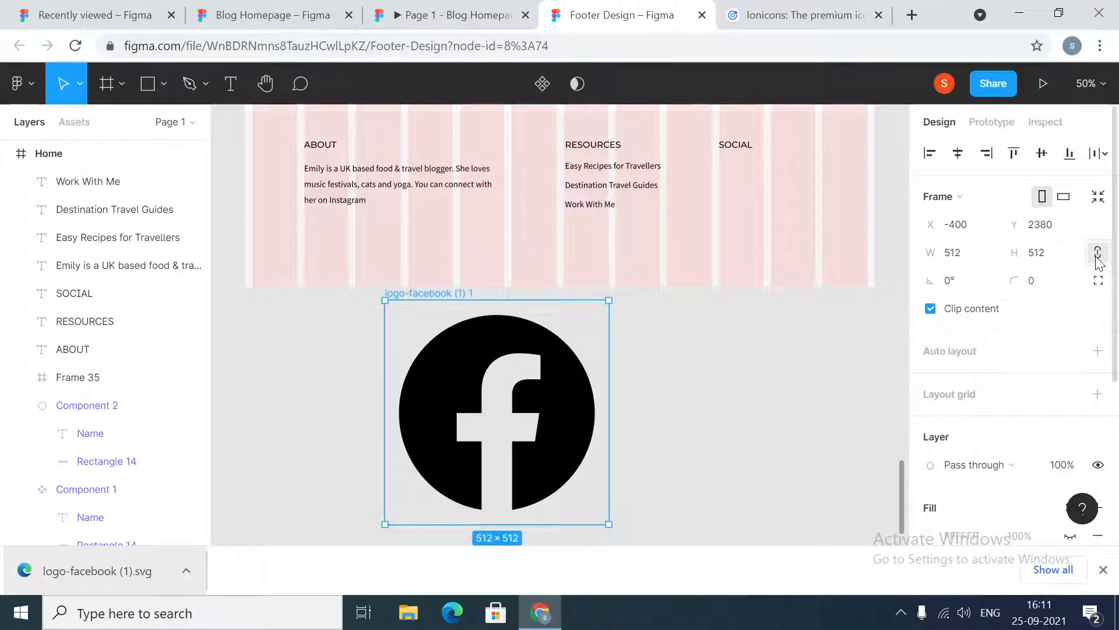
pyautogui.click(1057, 263)
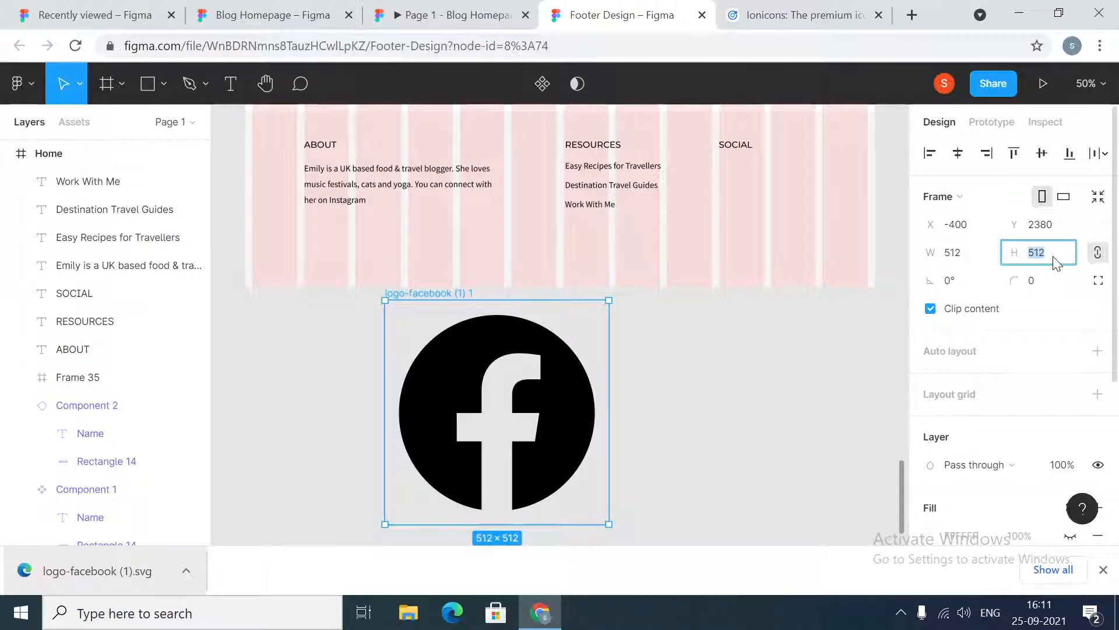
pyautogui.write('48')
pyautogui.press('Return')
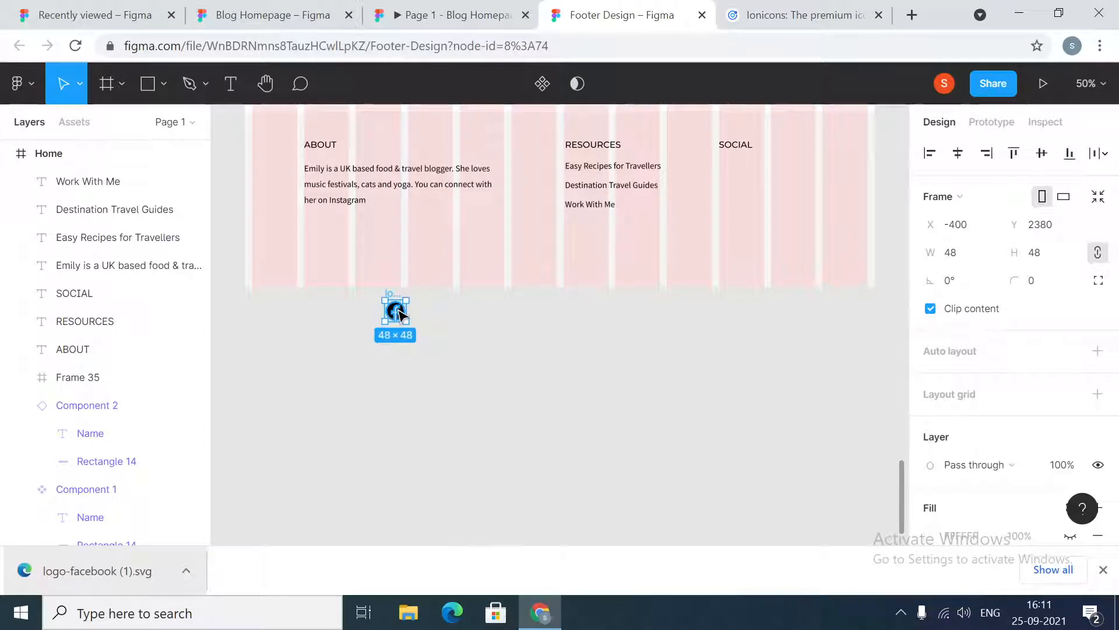
# Delete the imported Facebook icon
pyautogui.click(472, 380)
pyautogui.click(395, 310)
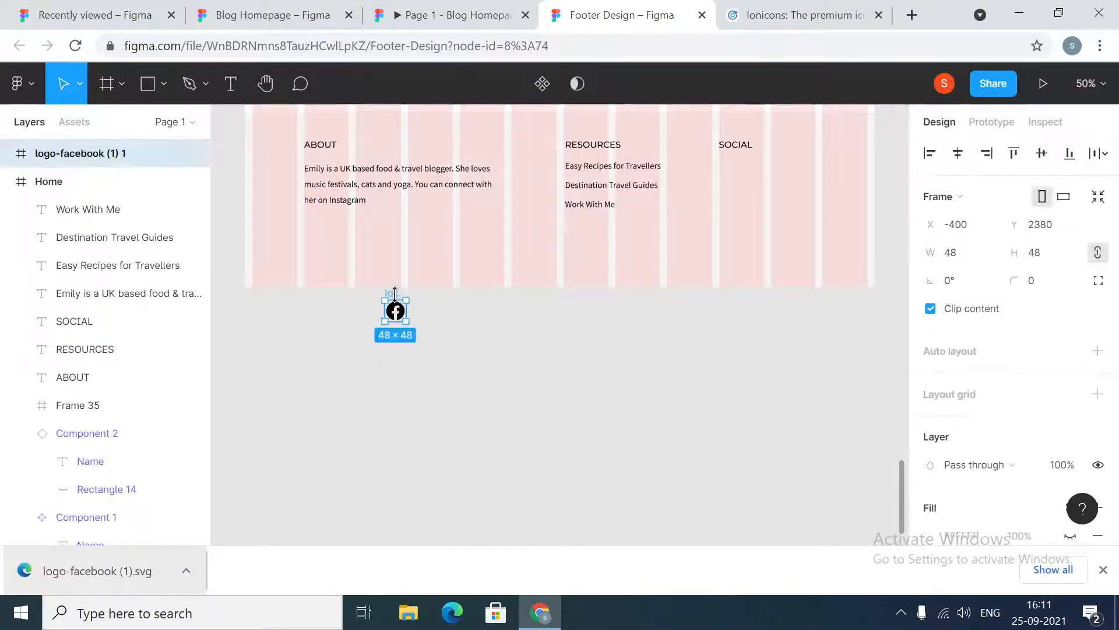
pyautogui.press('Delete')
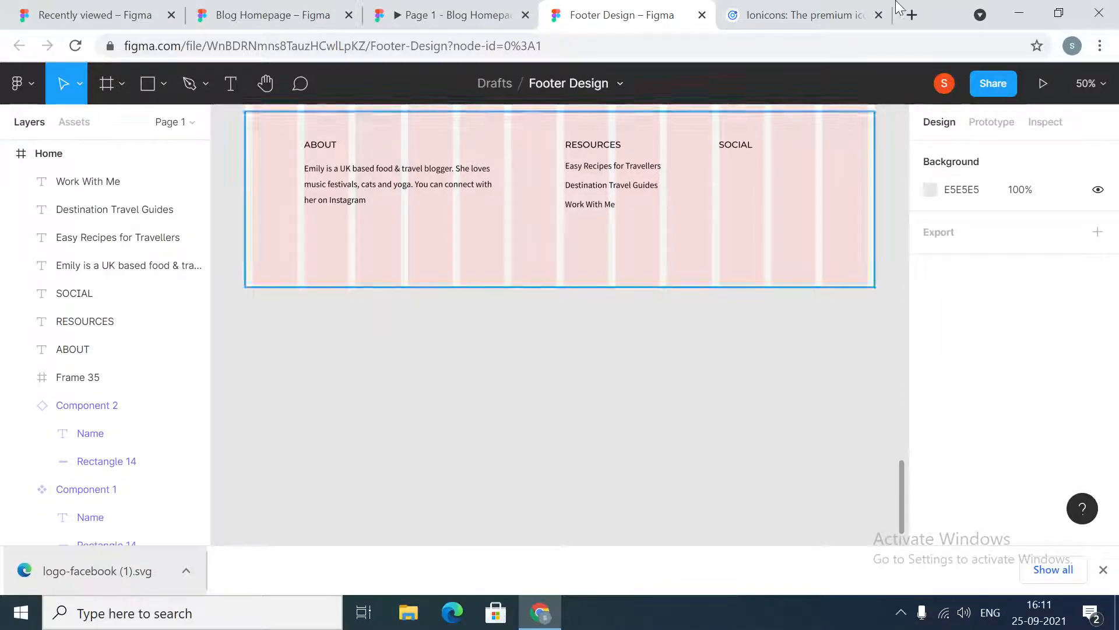
pyautogui.click(912, 15)
pyautogui.click(722, 14)
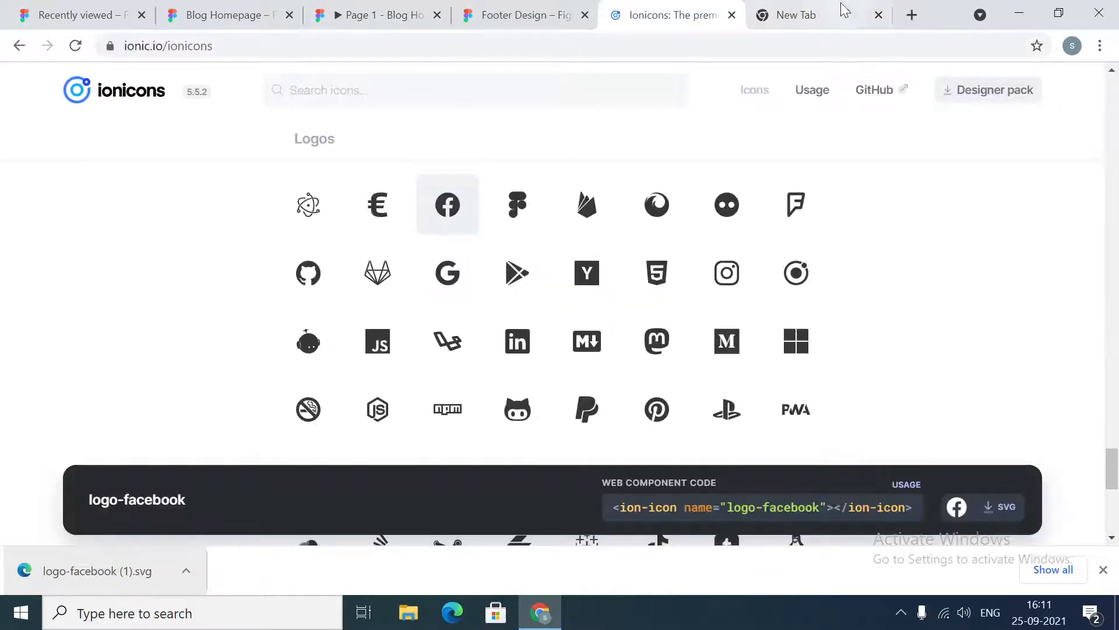
pyautogui.click(879, 14)
# Copy the social icon row from the Blog Homepage reference and place it beneath the SOCIAL heading in the footer
pyautogui.click(259, 8)
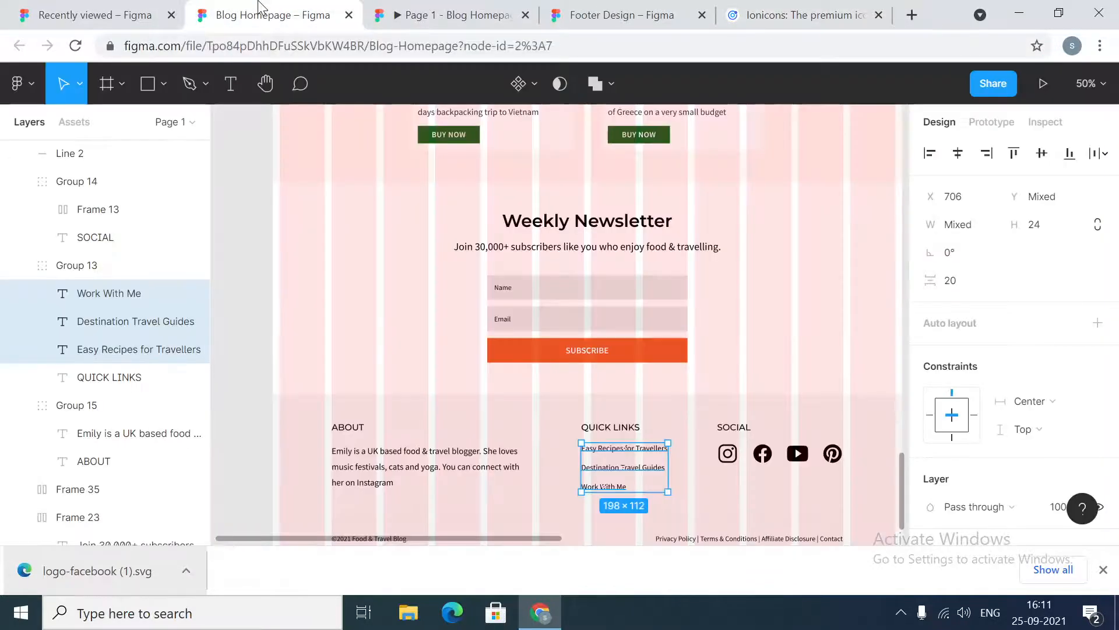
pyautogui.click(737, 463)
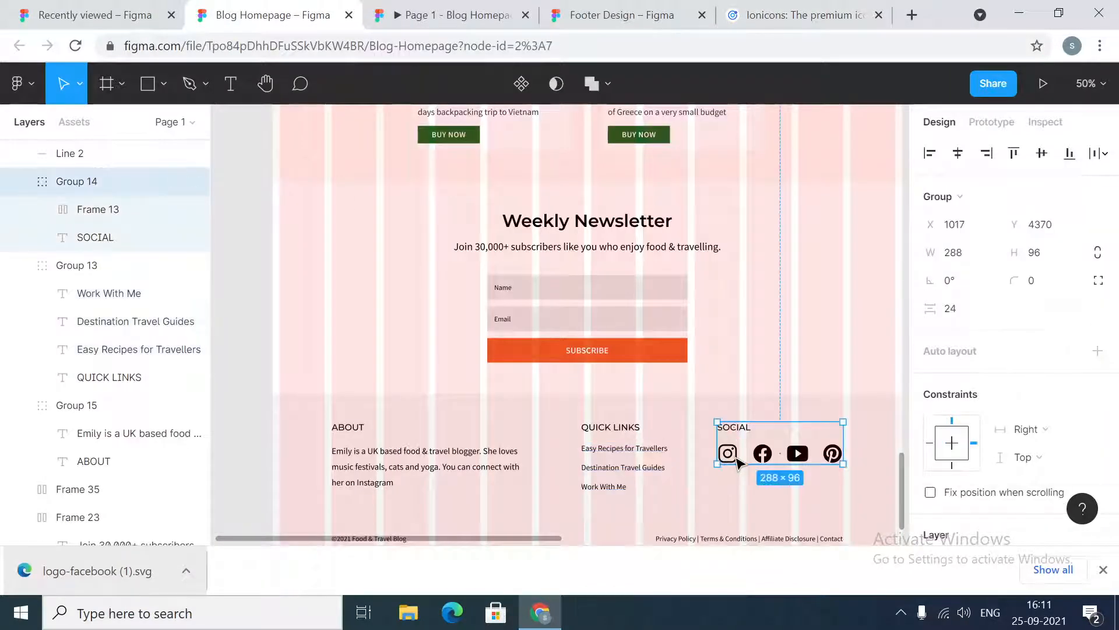
pyautogui.click(738, 462)
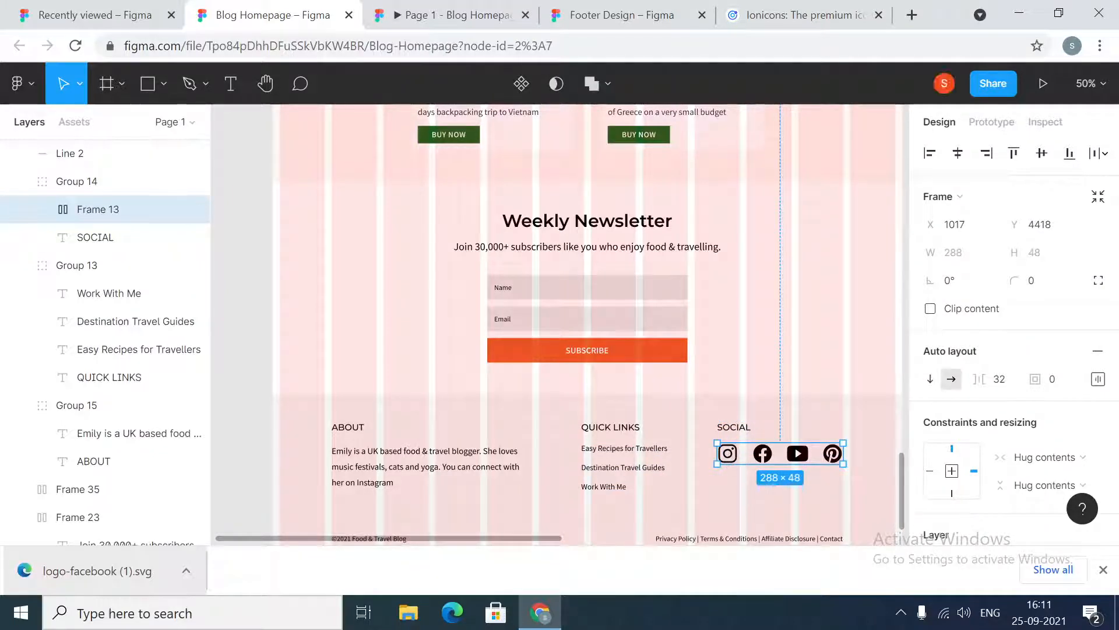
pyautogui.click(572, 8)
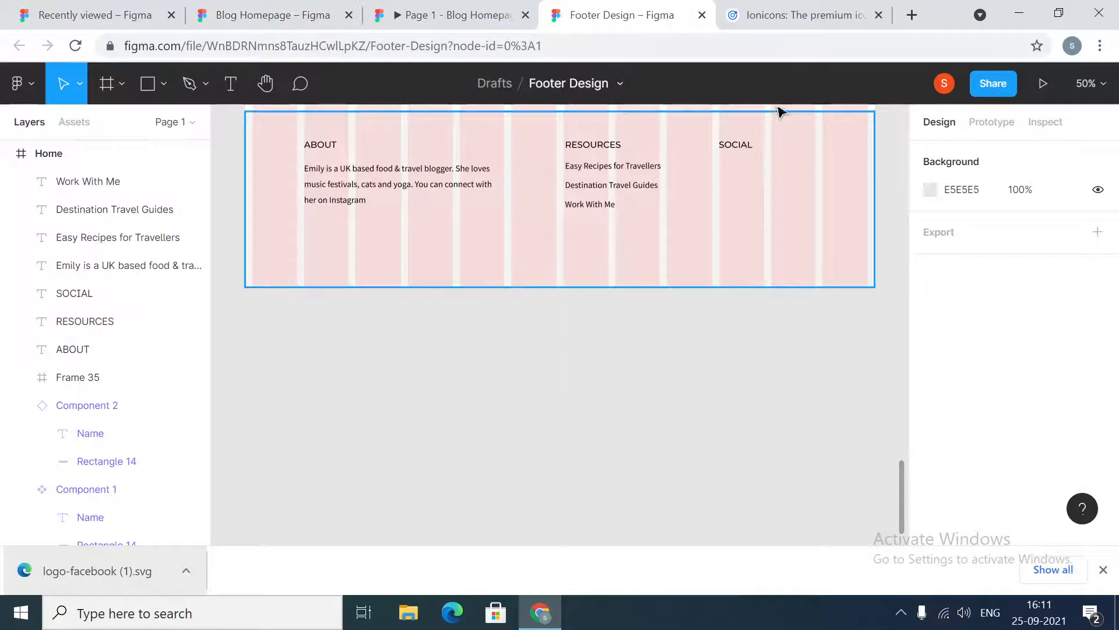
pyautogui.hotkey('ctrl', 'v')
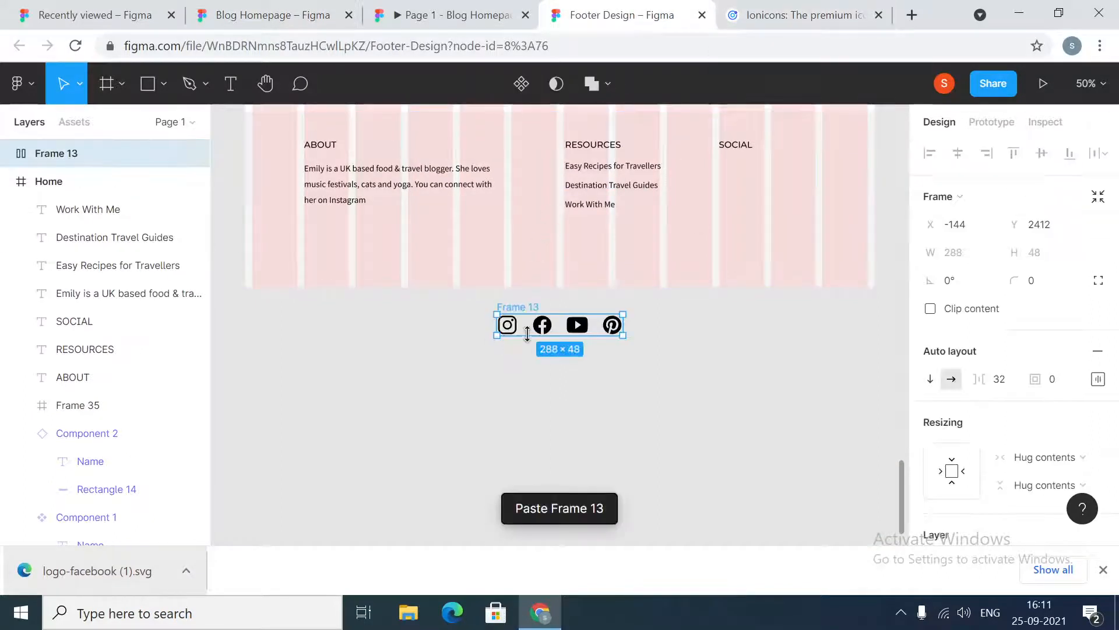
pyautogui.moveTo(544, 327); pyautogui.dragTo(763, 175)
pyautogui.click(736, 146)
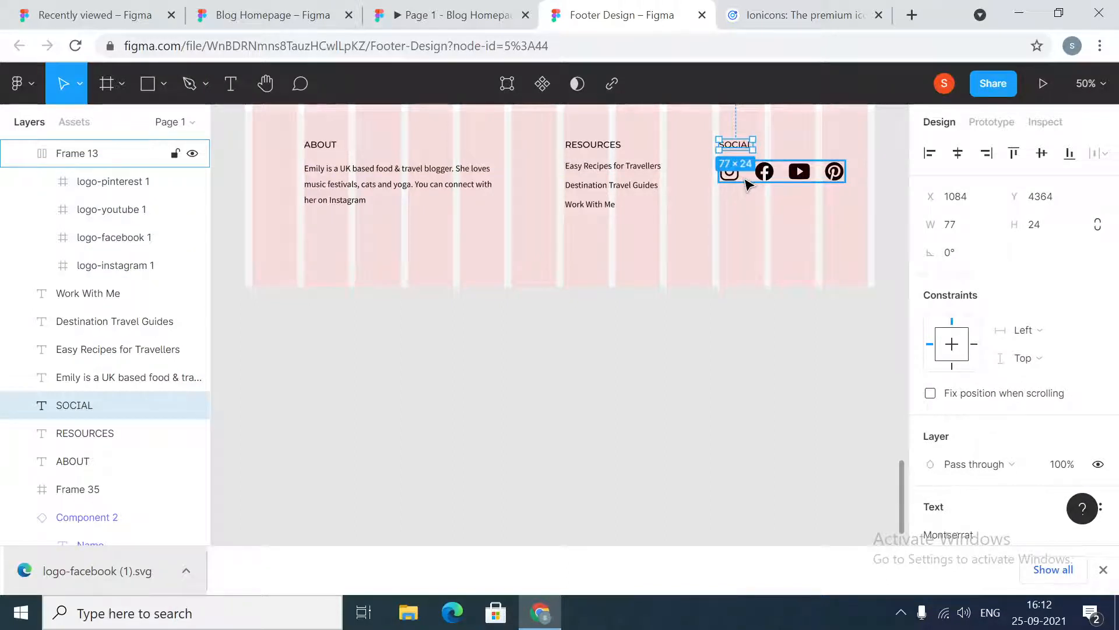
pyautogui.click(743, 380)
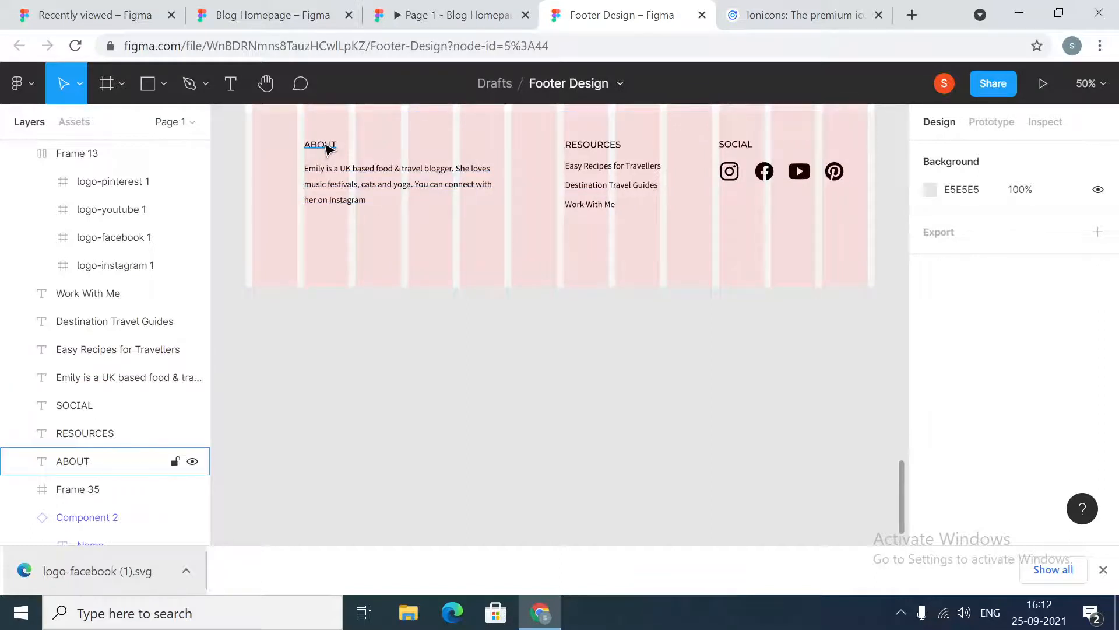
# Group the ABOUT heading together with its paragraph
pyautogui.click(326, 147)
pyautogui.click(447, 439)
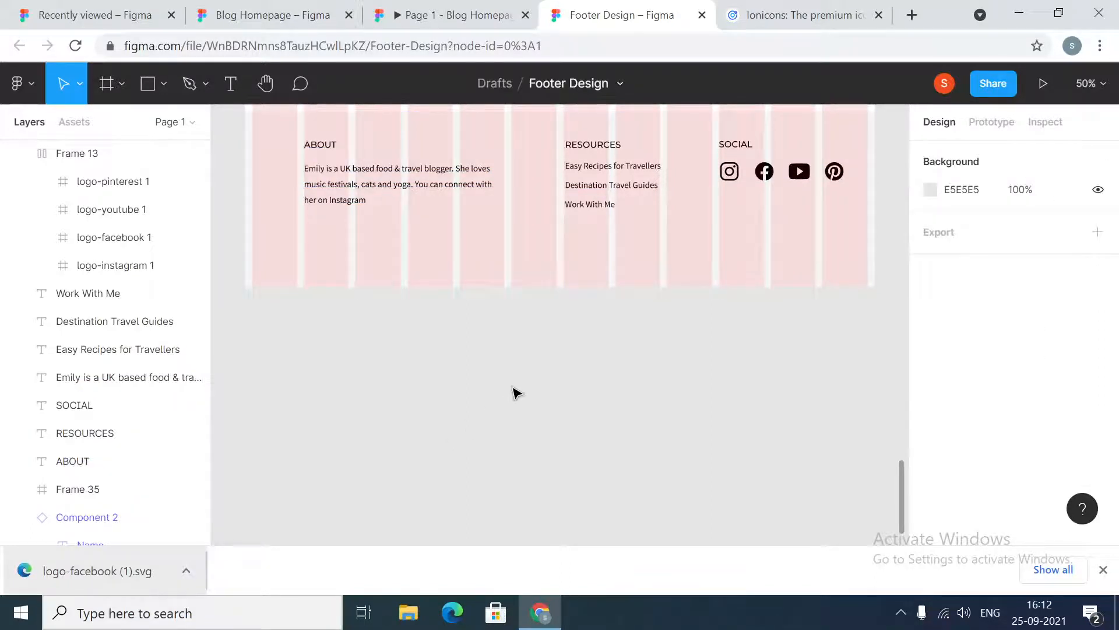
pyautogui.scroll(3, 515, 393)
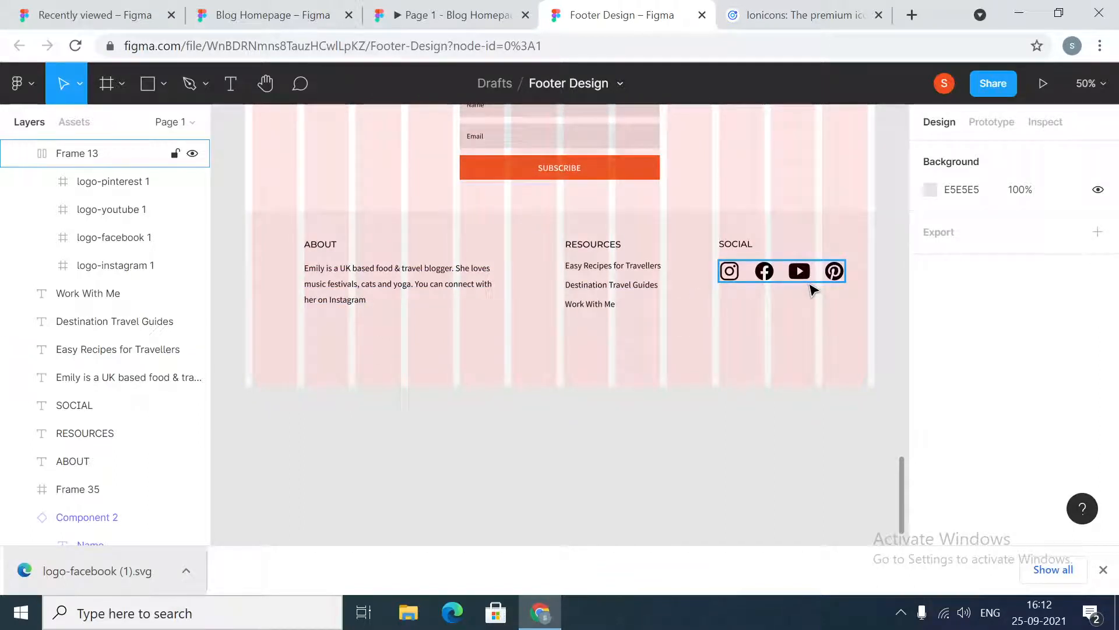
pyautogui.click(592, 244)
pyautogui.click(734, 244)
pyautogui.keyDown('shift'); pyautogui.click(729, 272); pyautogui.keyUp('shift')
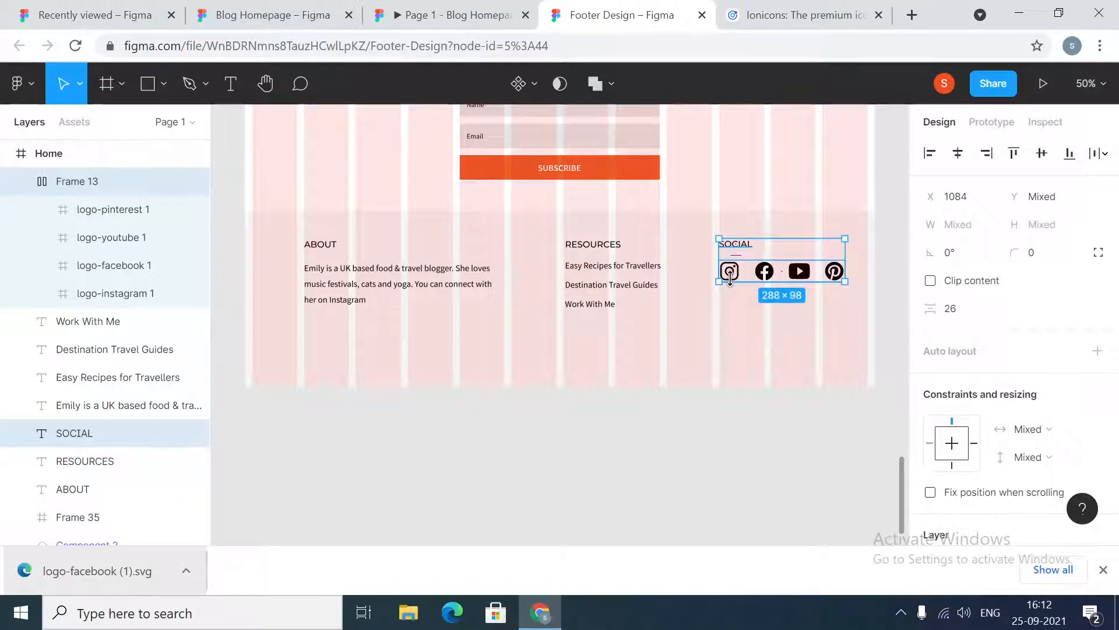
pyautogui.click(326, 249)
pyautogui.keyDown('shift'); pyautogui.click(328, 289); pyautogui.keyUp('shift')
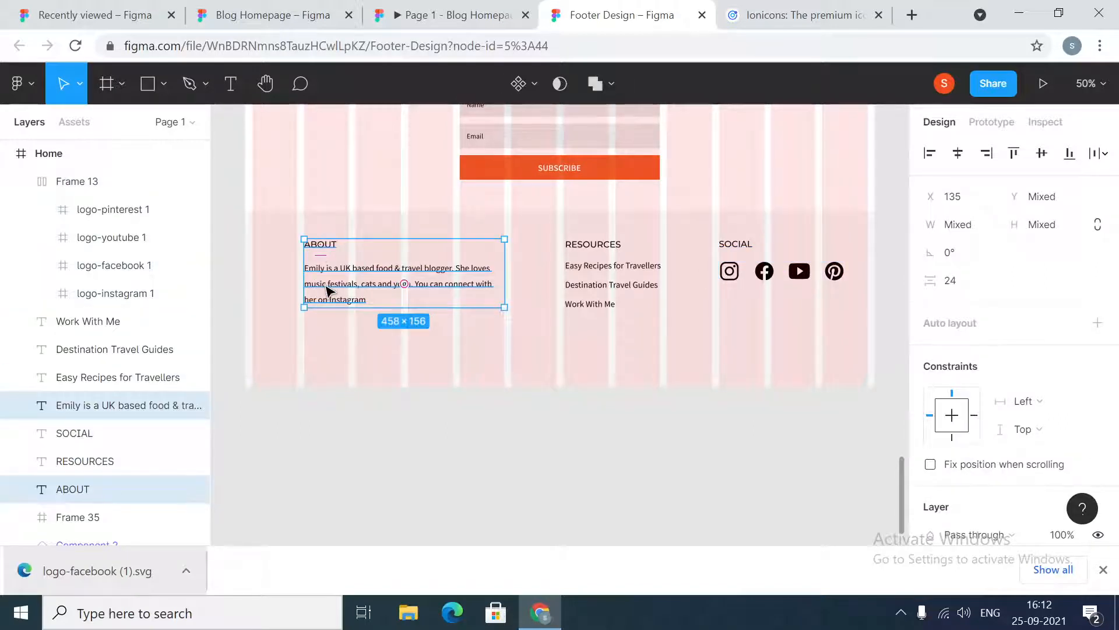
pyautogui.rightClick(325, 286)
pyautogui.click(362, 263)
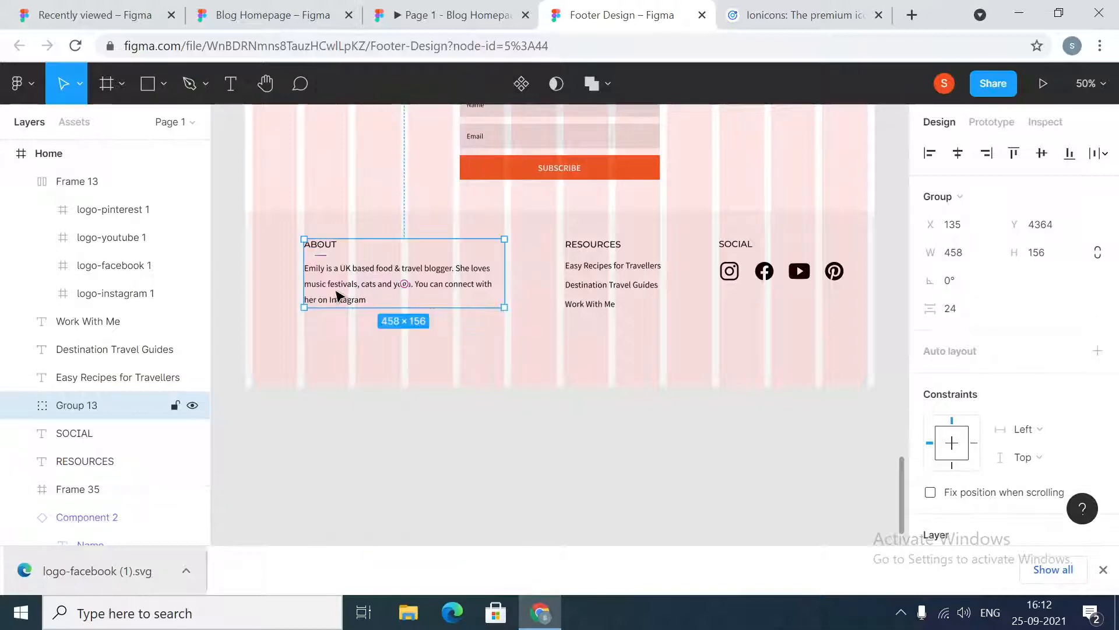
# Group the RESOURCES heading together with its three links
pyautogui.click(607, 246)
pyautogui.keyDown('shift'); pyautogui.click(595, 266); pyautogui.keyUp('shift')
pyautogui.keyDown('shift'); pyautogui.click(586, 286); pyautogui.keyUp('shift')
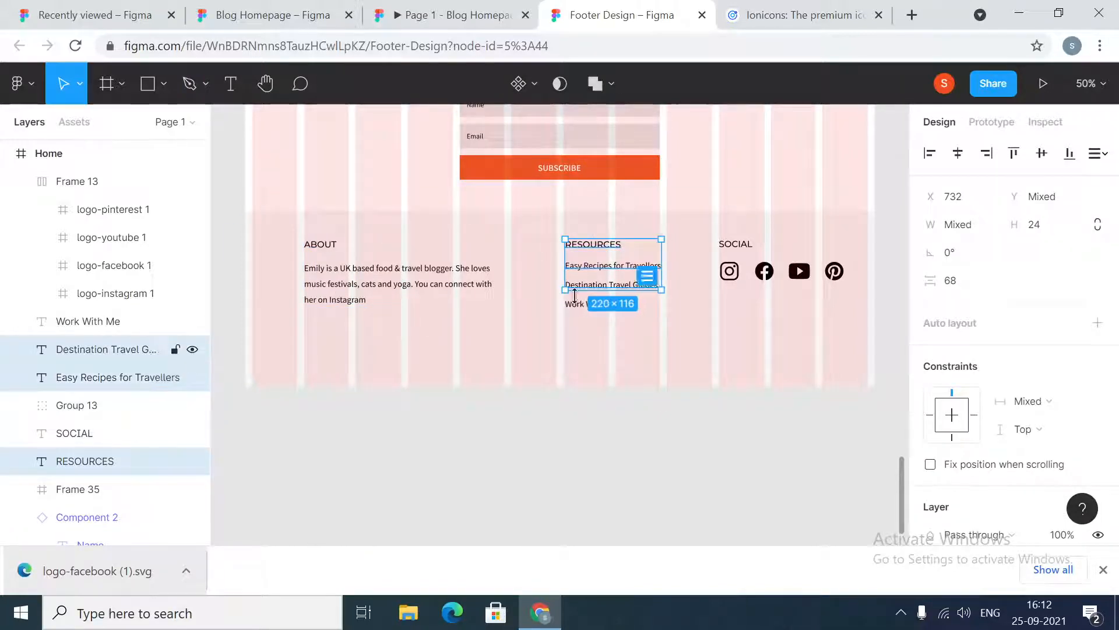
pyautogui.keyDown('shift'); pyautogui.click(576, 304); pyautogui.keyUp('shift')
pyautogui.rightClick(580, 286)
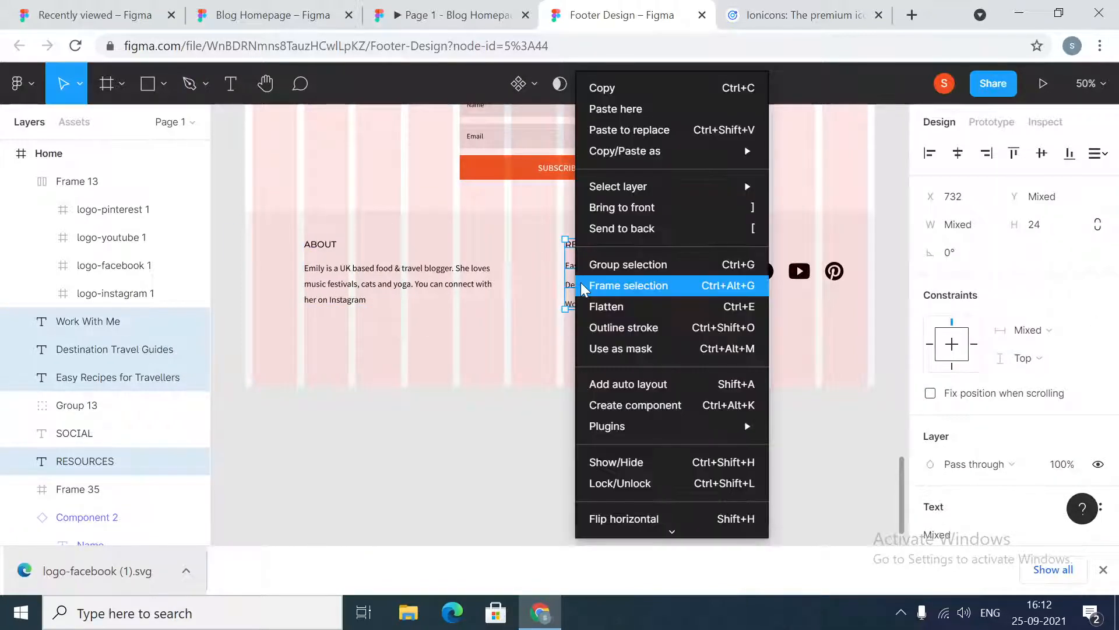
pyautogui.click(619, 265)
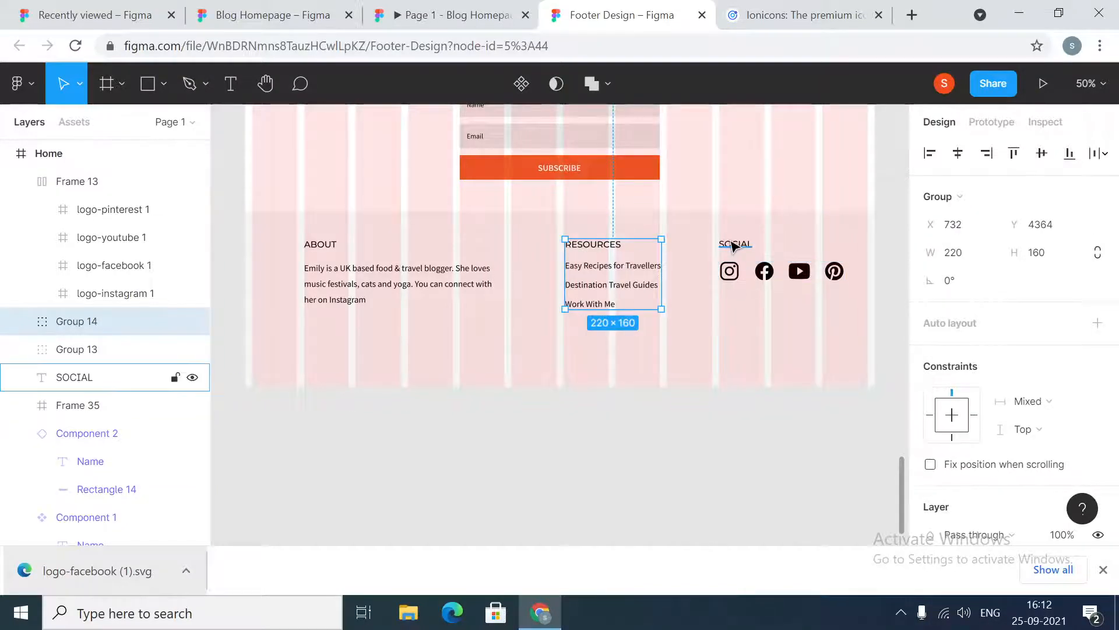
# Move the four social icons out of their frame to the page level and delete the empty frame
pyautogui.click(732, 277)
pyautogui.click(752, 339)
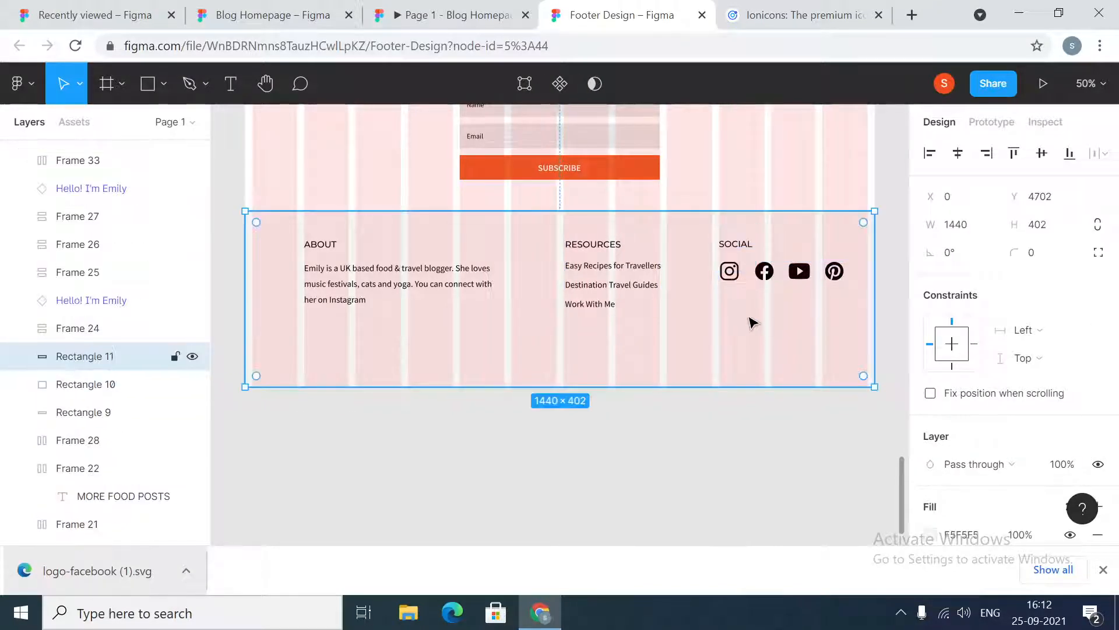
pyautogui.click(729, 271)
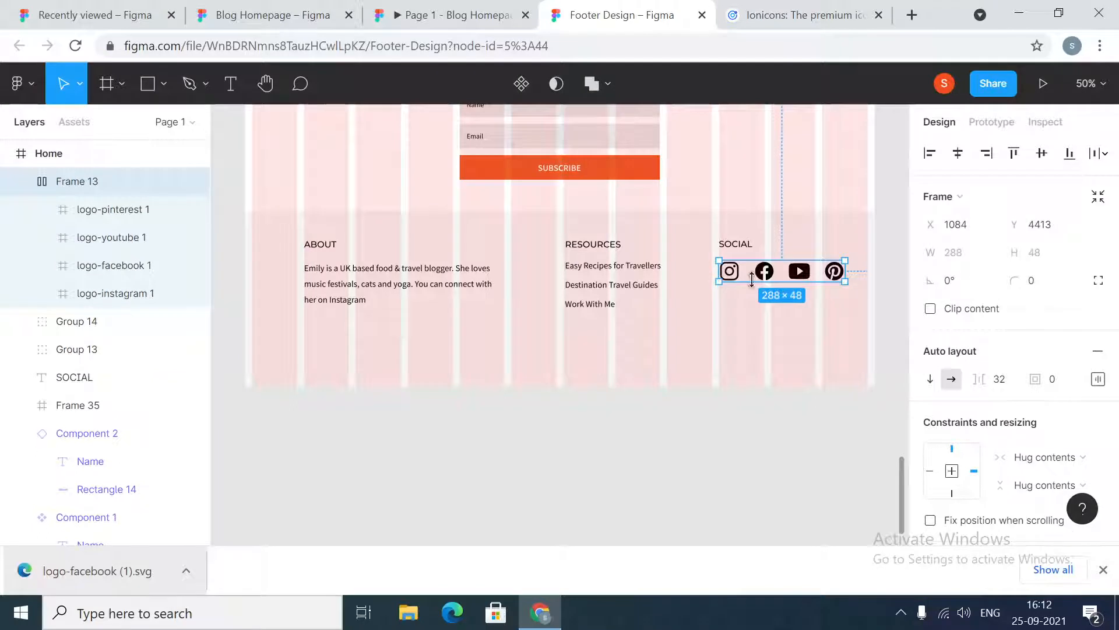
pyautogui.click(111, 210)
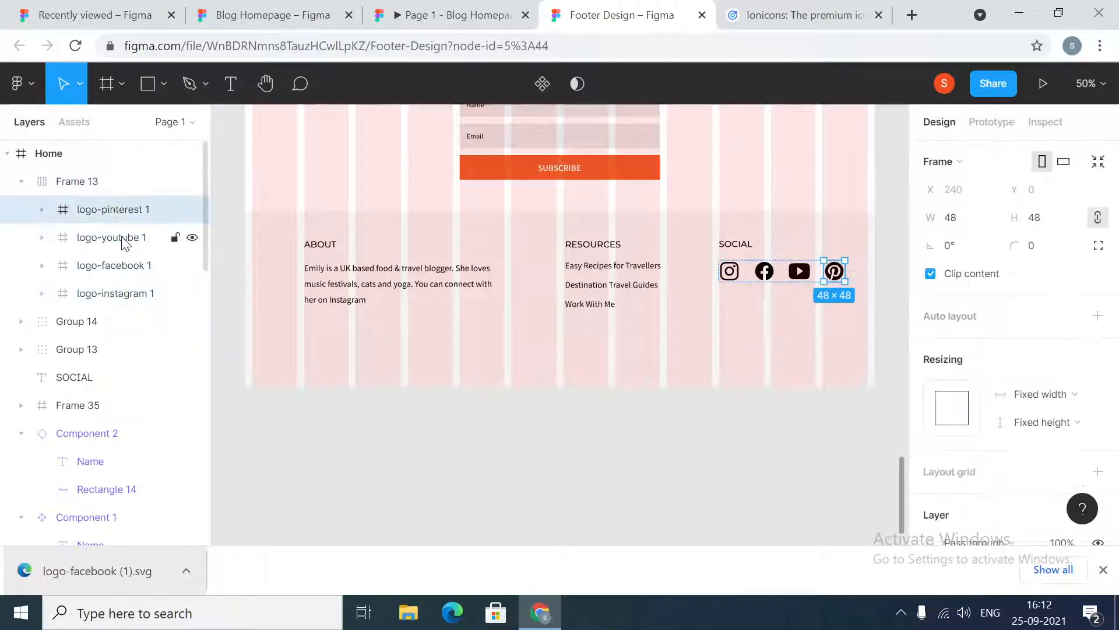
pyautogui.keyDown('shift'); pyautogui.click(116, 237); pyautogui.keyUp('shift')
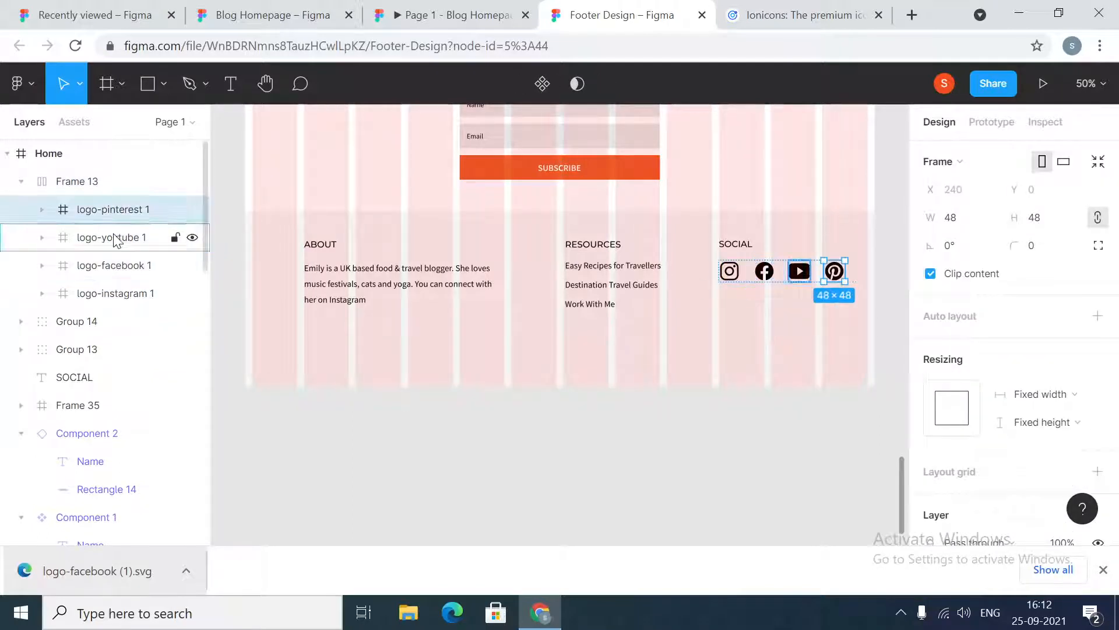
pyautogui.keyDown('shift'); pyautogui.click(117, 266); pyautogui.keyUp('shift')
pyautogui.keyDown('shift'); pyautogui.click(116, 291); pyautogui.keyUp('shift')
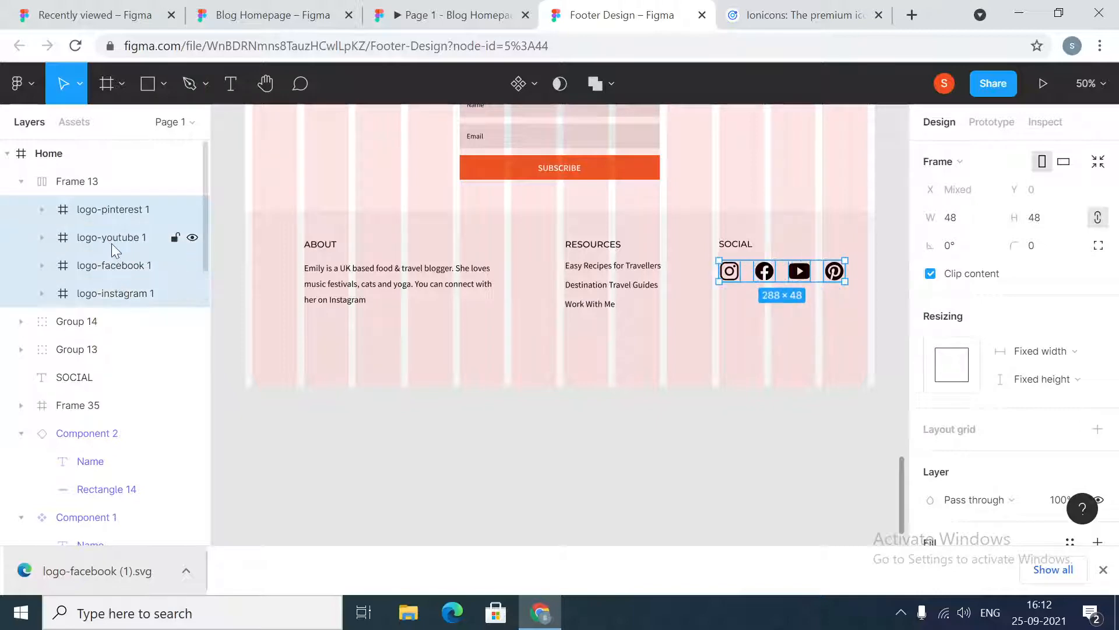
pyautogui.moveTo(111, 244); pyautogui.dragTo(99, 162)
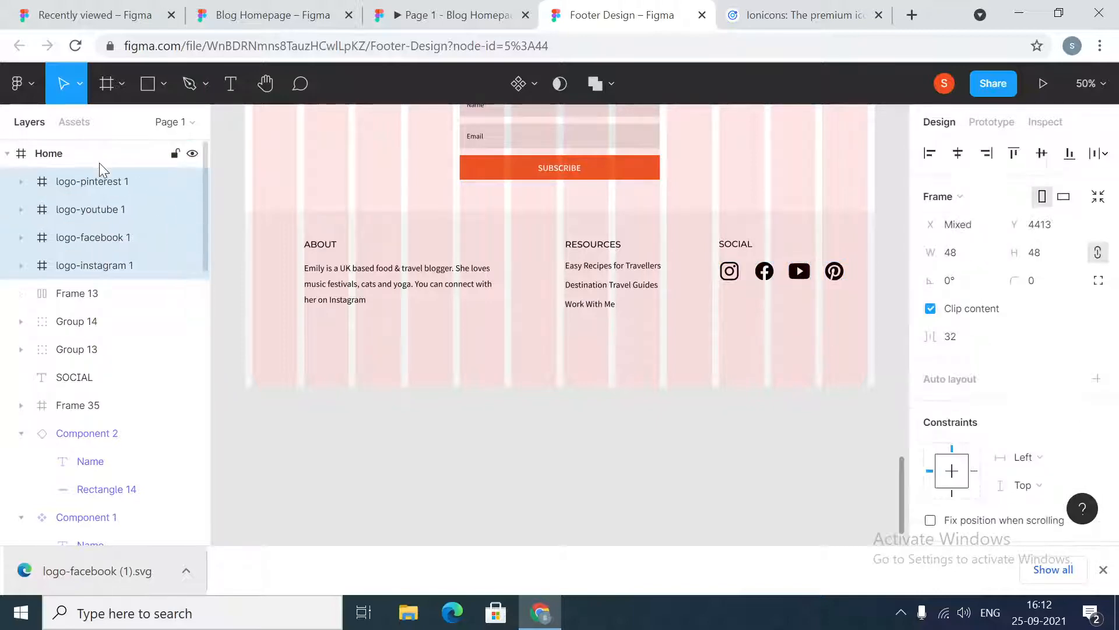
pyautogui.click(80, 298)
pyautogui.press('Delete')
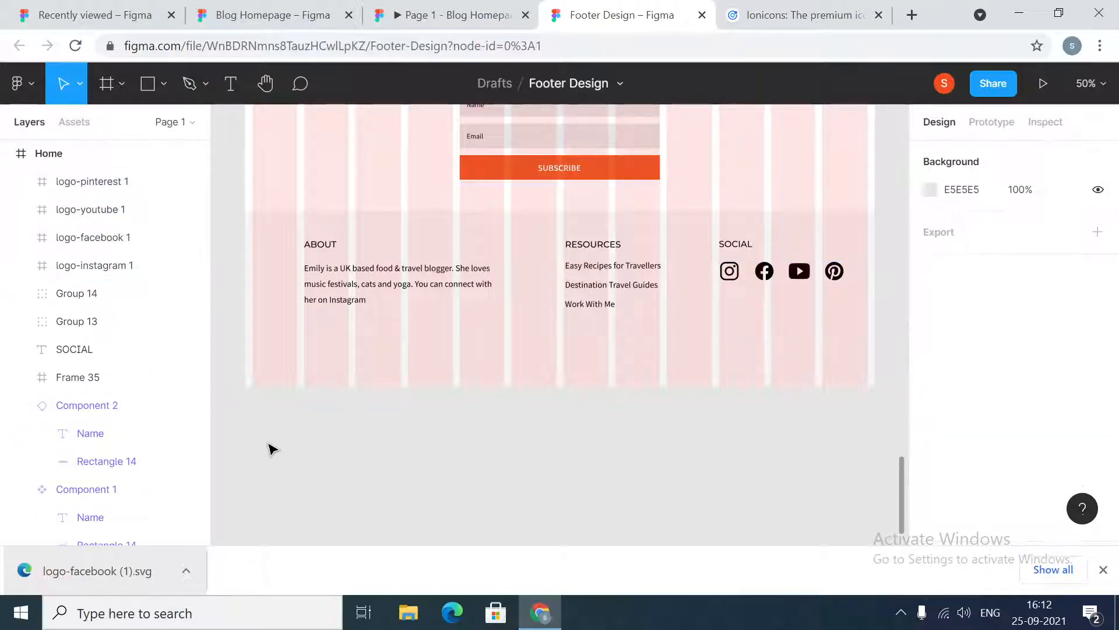
# Wrap the four social icons in a new frame with auto layout, horizontal direction and 32 spacing
pyautogui.click(730, 270)
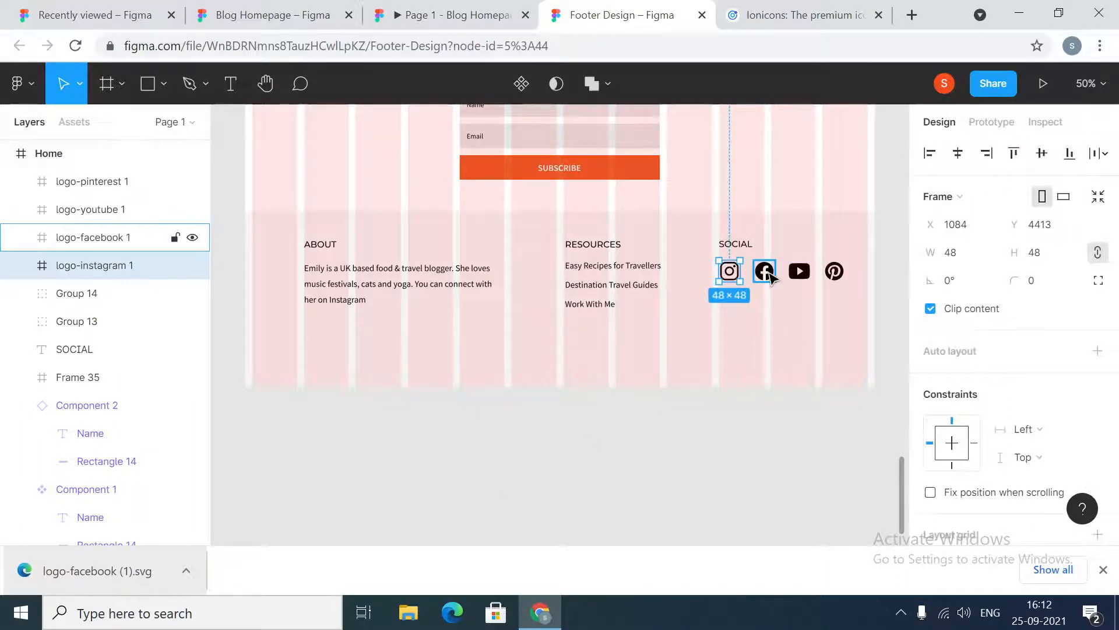
pyautogui.keyDown('shift'); pyautogui.click(764, 271); pyautogui.keyUp('shift')
pyautogui.keyDown('shift'); pyautogui.click(799, 277); pyautogui.keyUp('shift')
pyautogui.keyDown('shift'); pyautogui.click(834, 278); pyautogui.keyUp('shift')
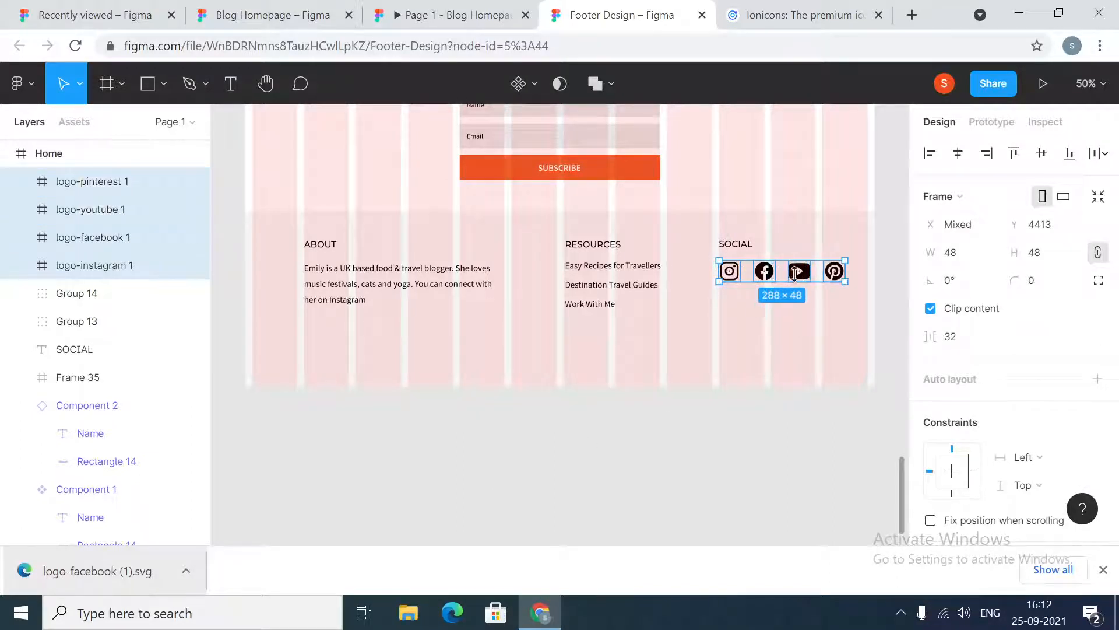
pyautogui.scroll(-3, 999, 379)
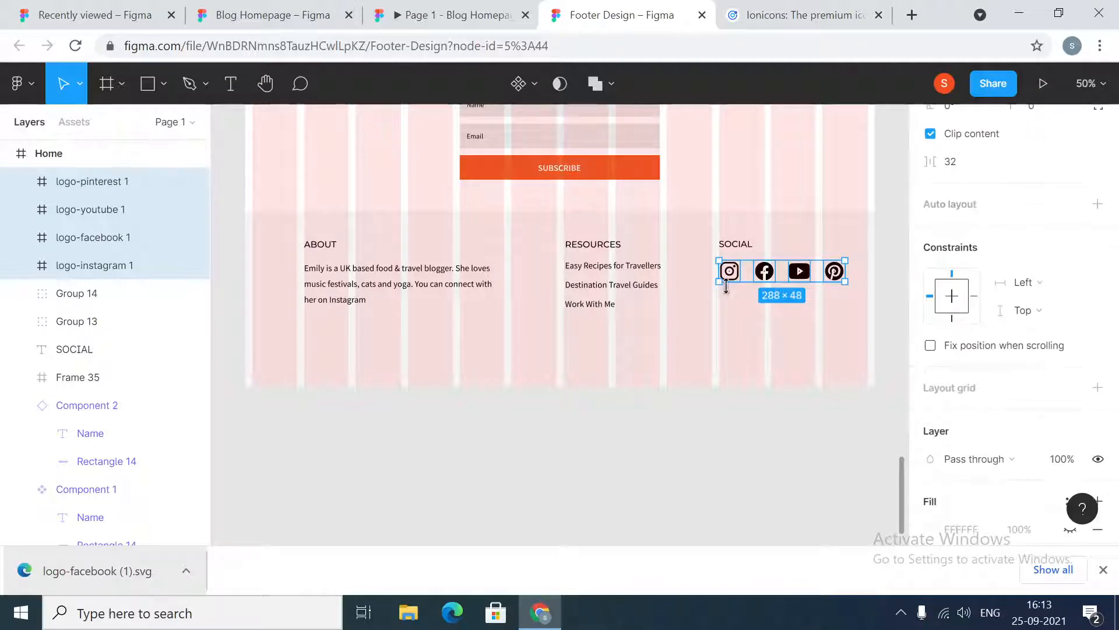
pyautogui.rightClick(810, 267)
pyautogui.click(858, 285)
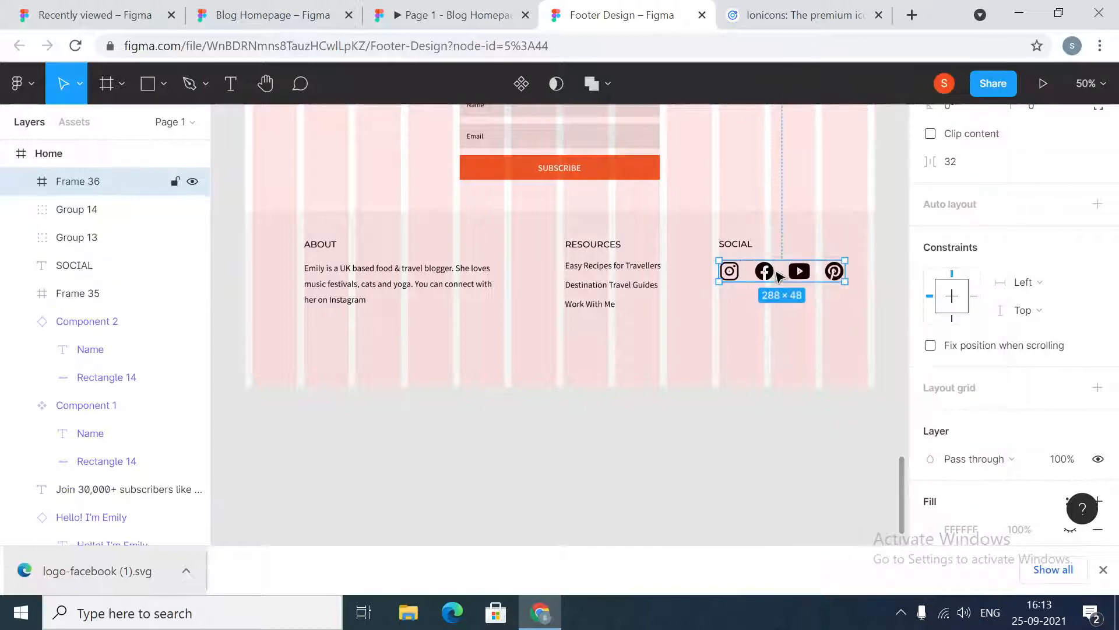
pyautogui.click(1097, 205)
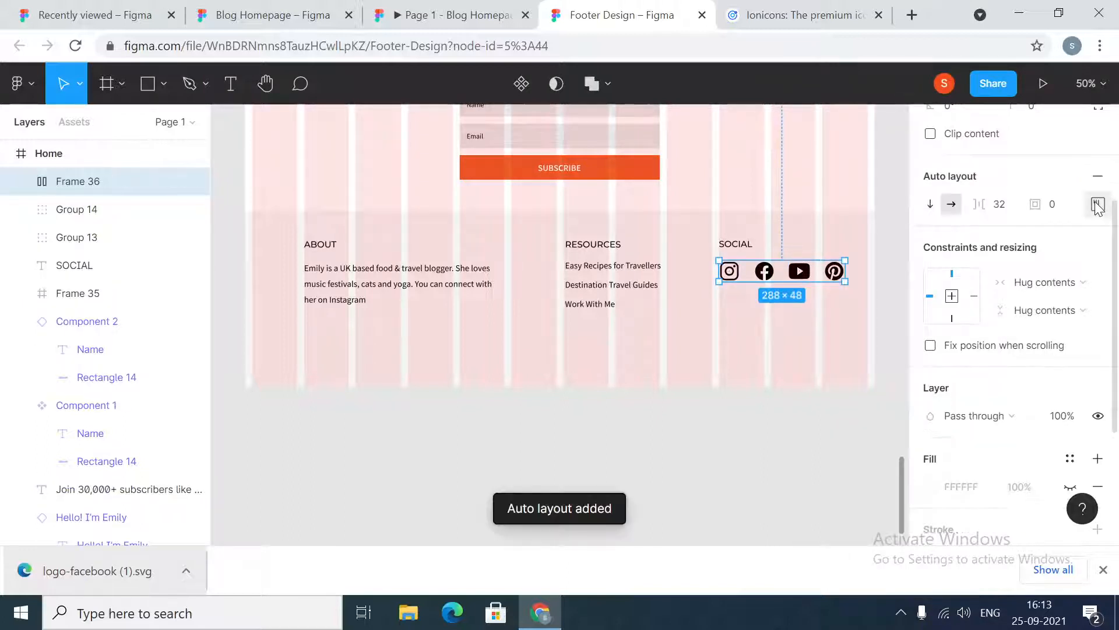
pyautogui.click(1080, 285)
pyautogui.click(1092, 237)
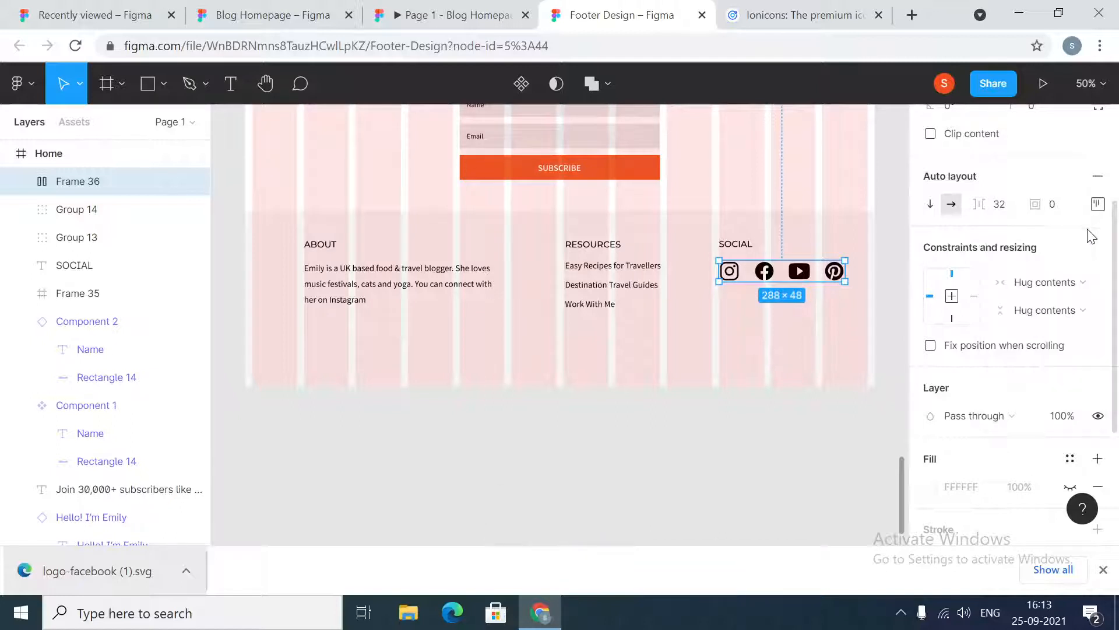
# Try reordering the Facebook icon within the auto-layout icon row
pyautogui.doubleClick(767, 271)
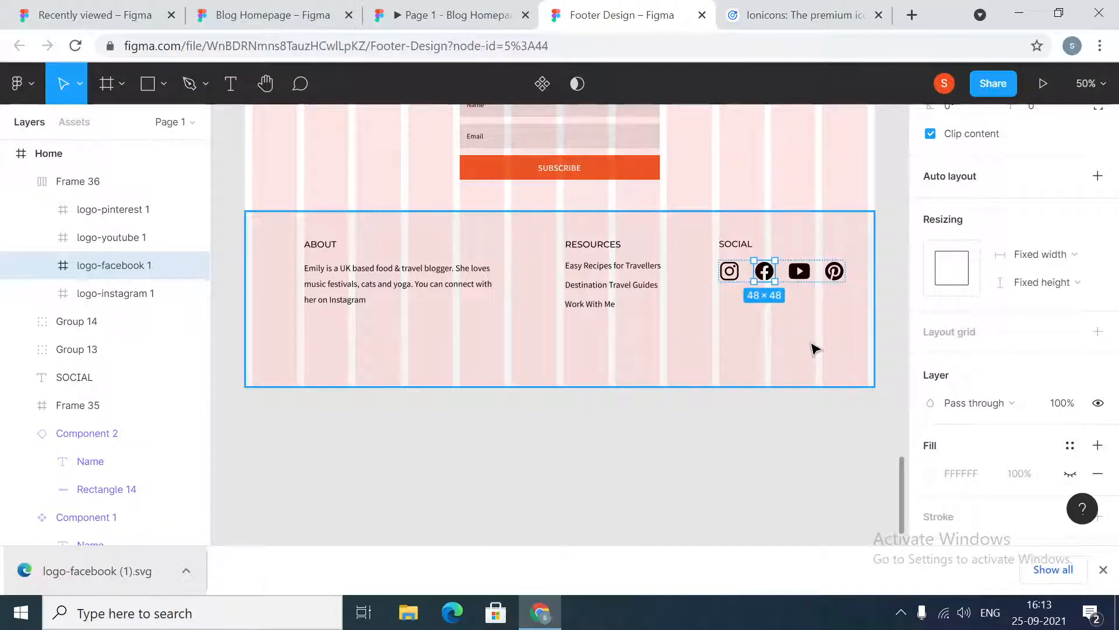
pyautogui.press('Left')
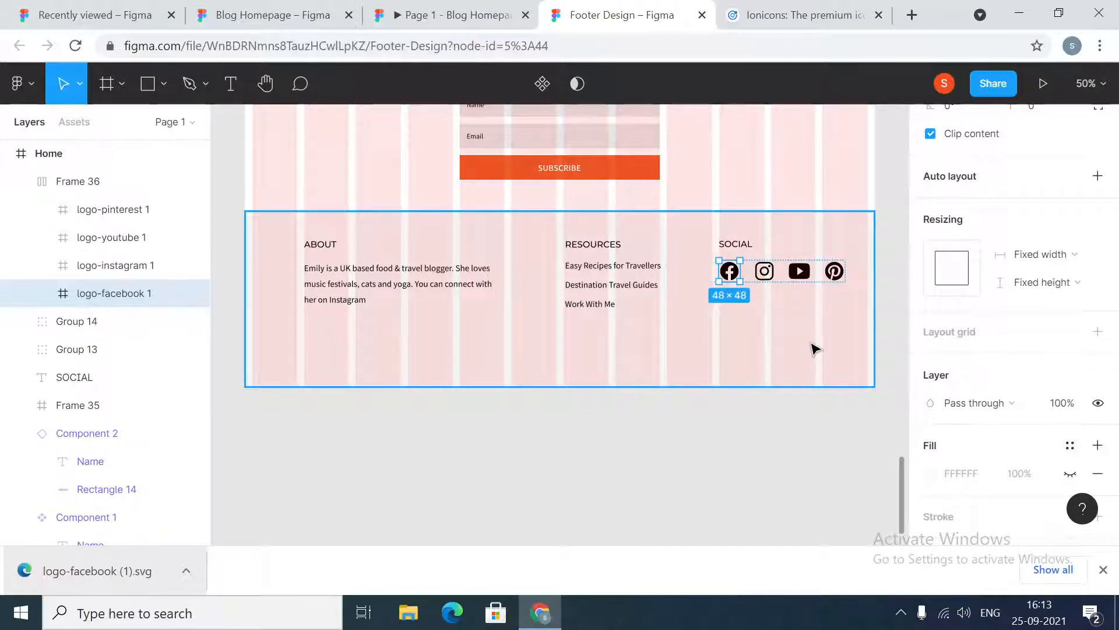
pyautogui.press('Right')
pyautogui.press('Right')
pyautogui.press('Right')
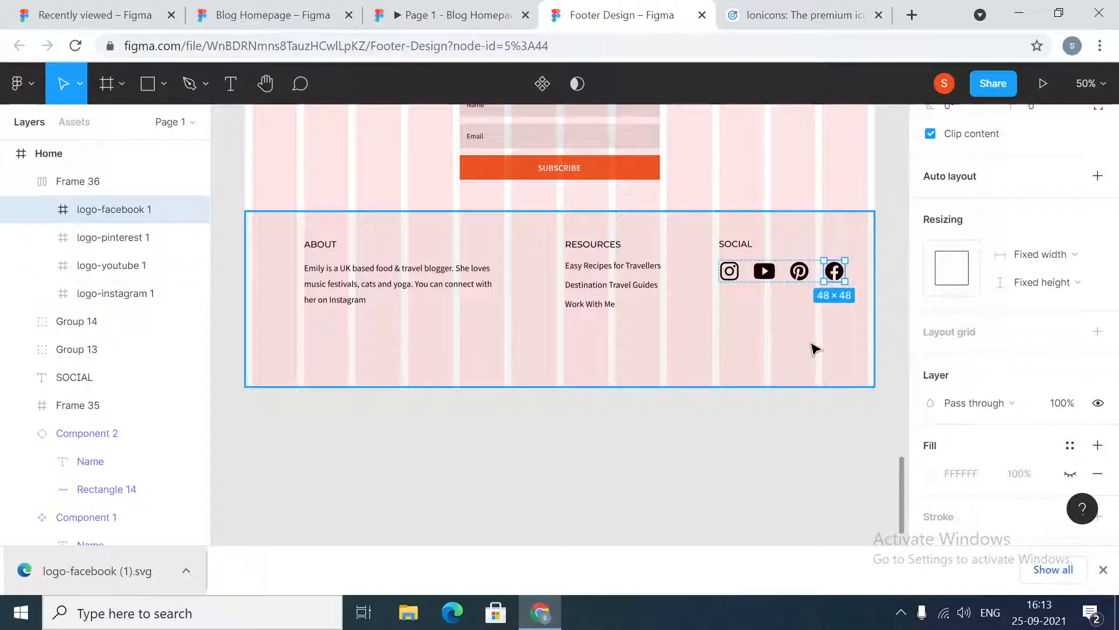
pyautogui.press('Left')
pyautogui.press('Left')
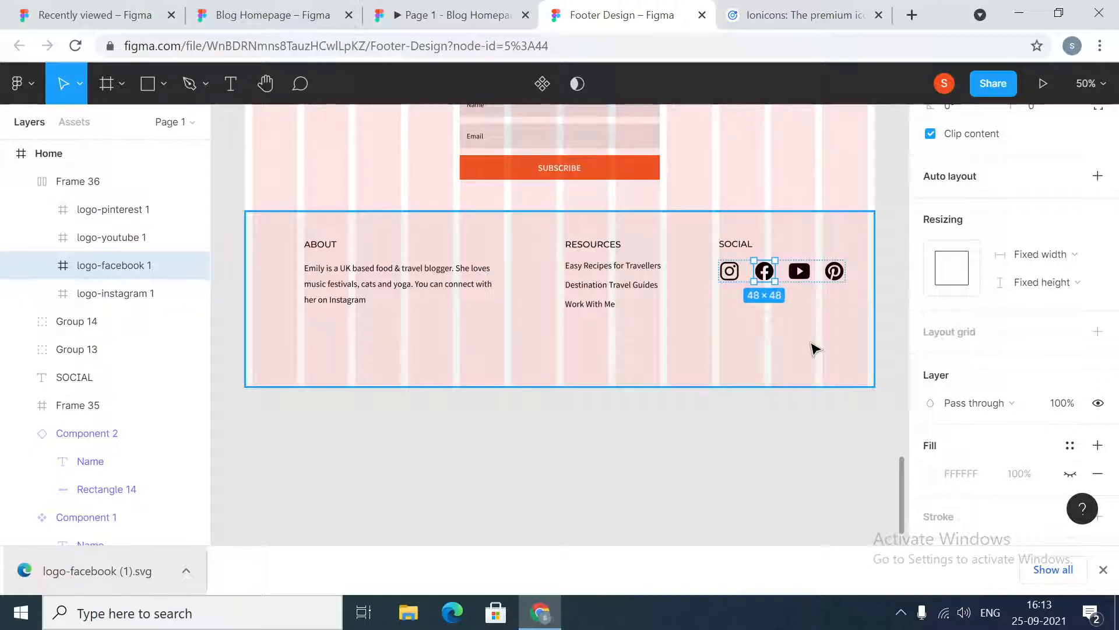
# Group the SOCIAL heading together with the social icon row
pyautogui.click(767, 467)
pyautogui.click(748, 274)
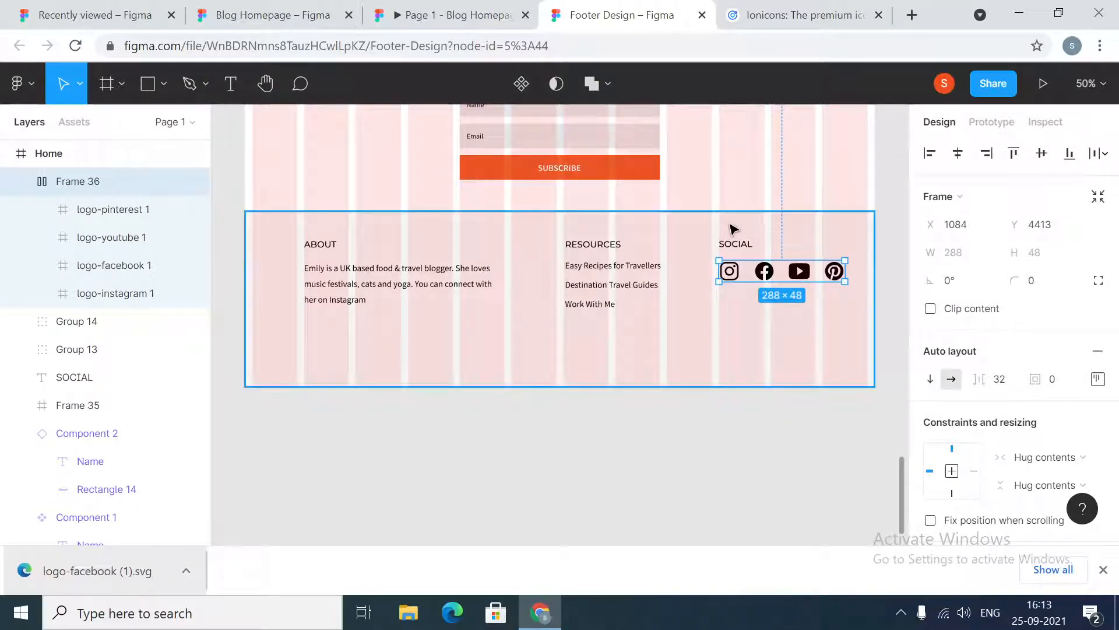
pyautogui.click(732, 243)
pyautogui.keyDown('shift'); pyautogui.click(735, 269); pyautogui.keyUp('shift')
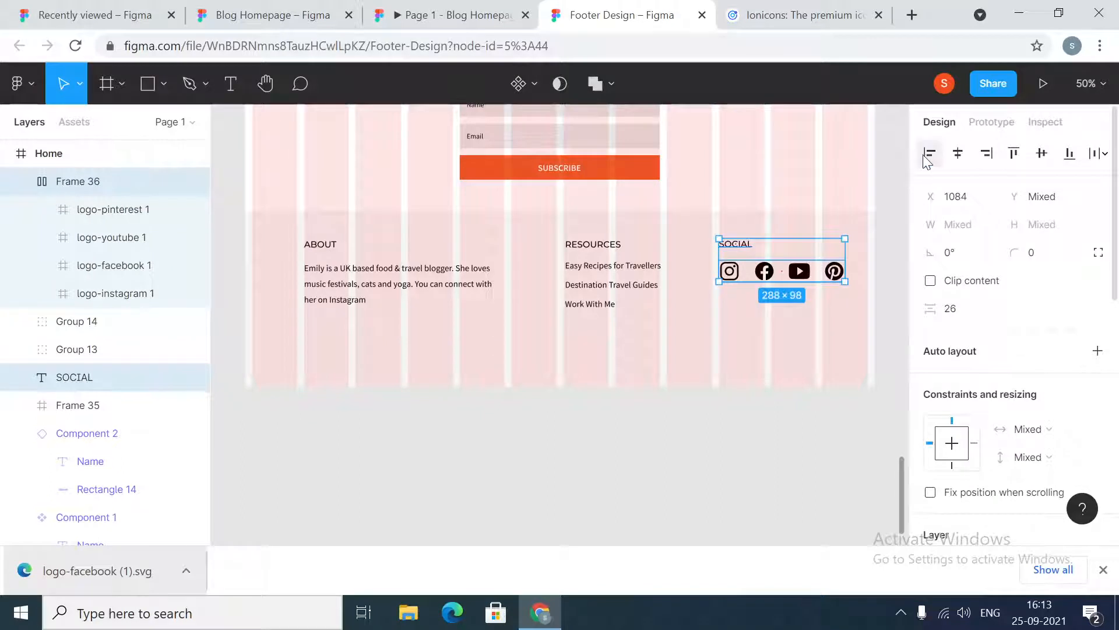
pyautogui.click(759, 388)
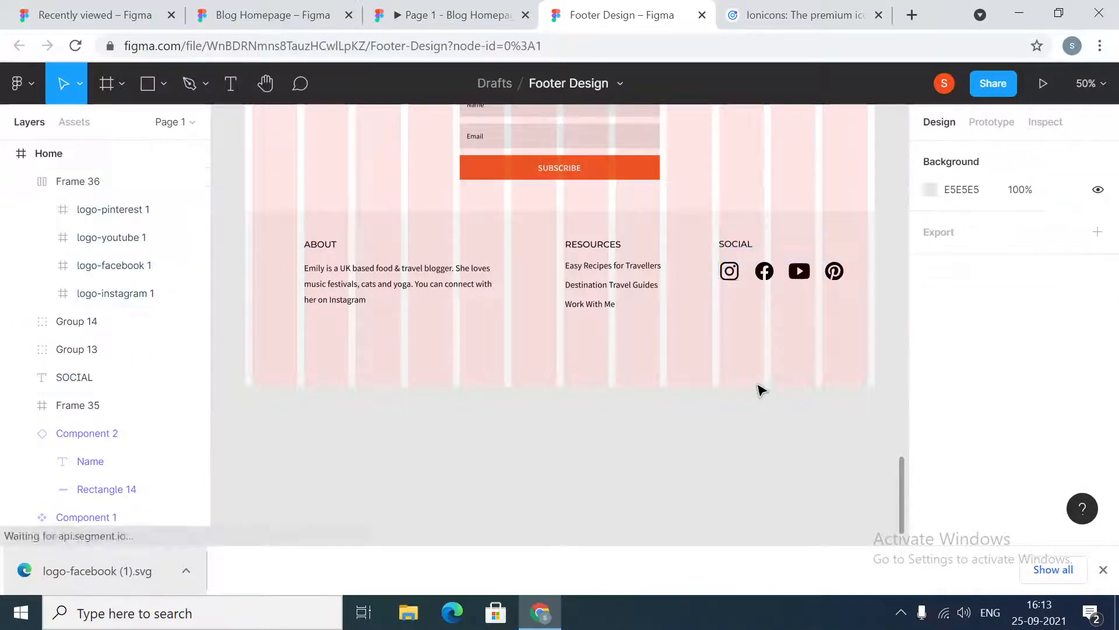
pyautogui.click(317, 282)
pyautogui.click(564, 274)
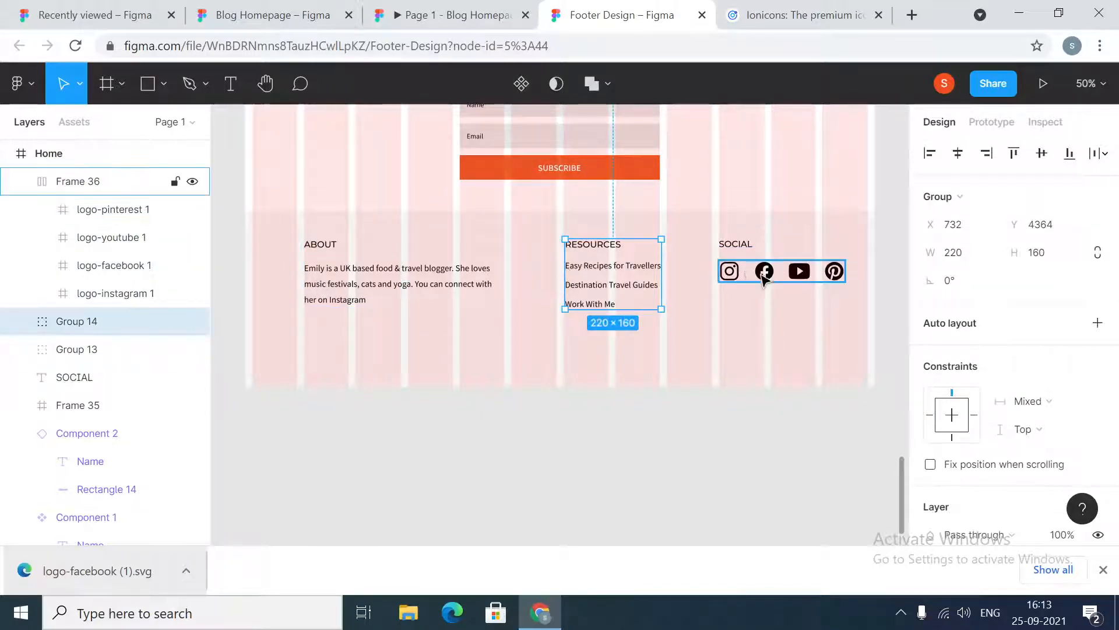
pyautogui.click(733, 245)
pyautogui.keyDown('shift'); pyautogui.click(801, 279); pyautogui.keyUp('shift')
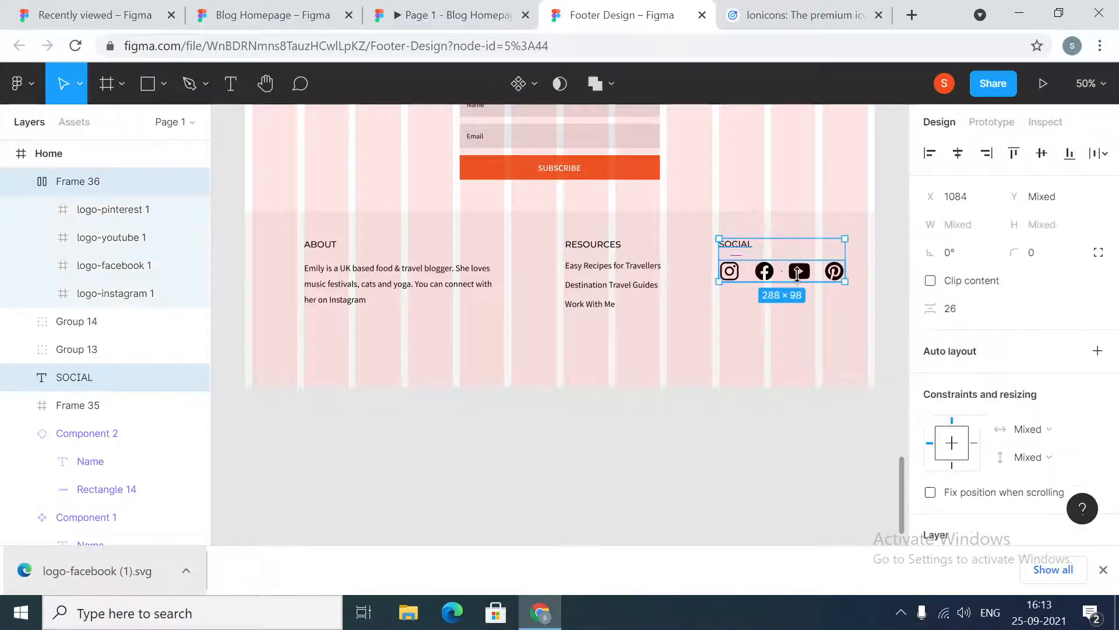
pyautogui.rightClick(805, 272)
pyautogui.click(824, 267)
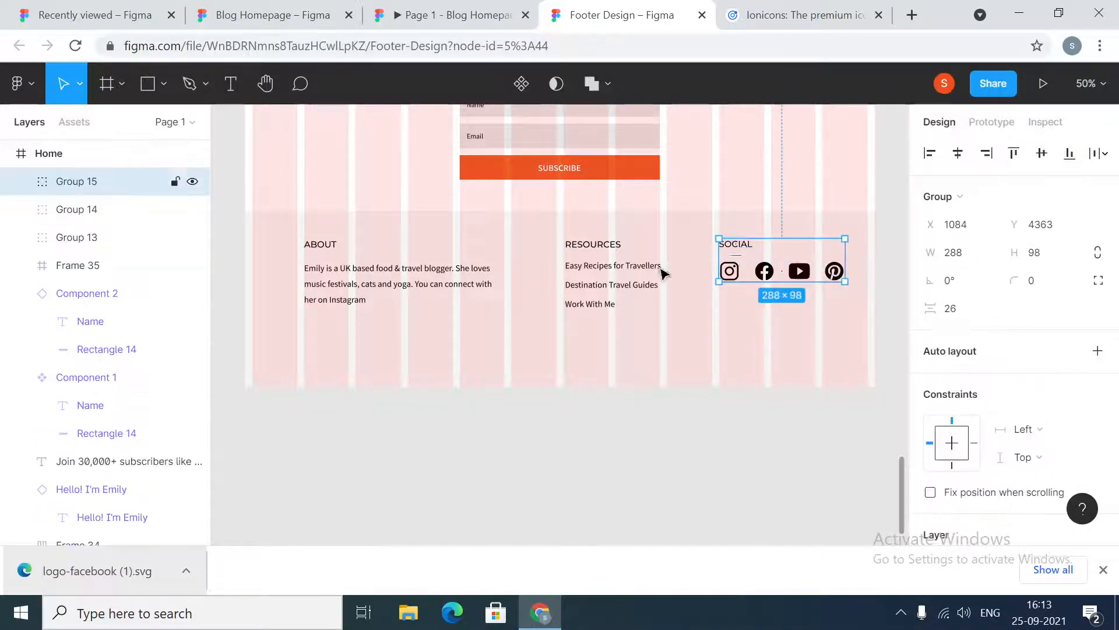
# Move the SOCIAL group left to about x 1017
pyautogui.click(405, 292)
pyautogui.keyDown('shift'); pyautogui.click(653, 290); pyautogui.keyUp('shift')
pyautogui.keyDown('shift'); pyautogui.click(757, 274); pyautogui.keyUp('shift')
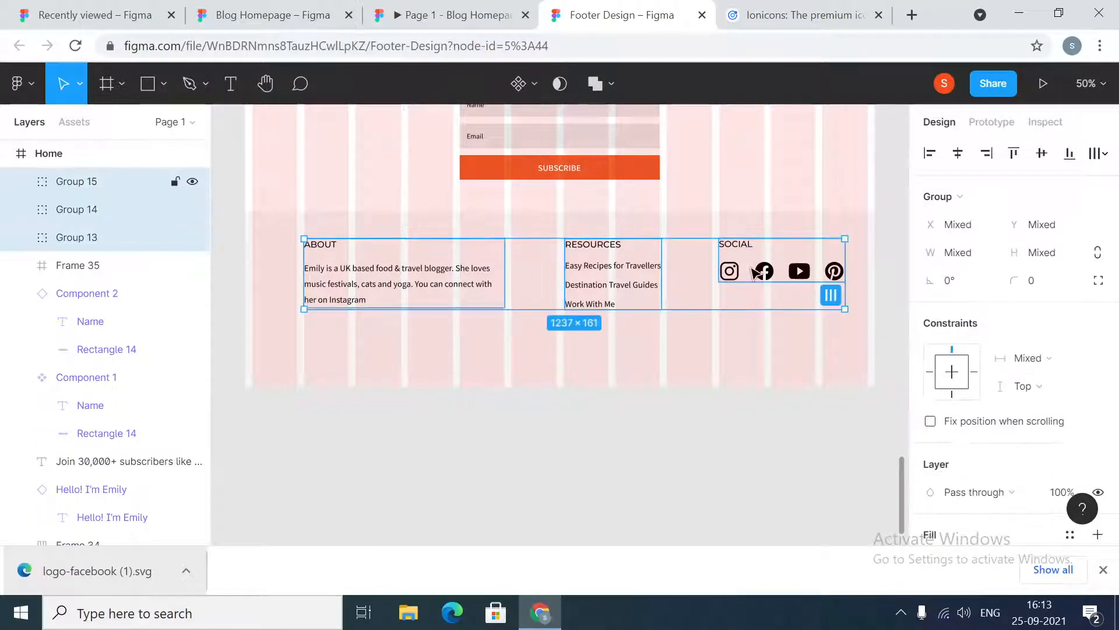
pyautogui.click(599, 287)
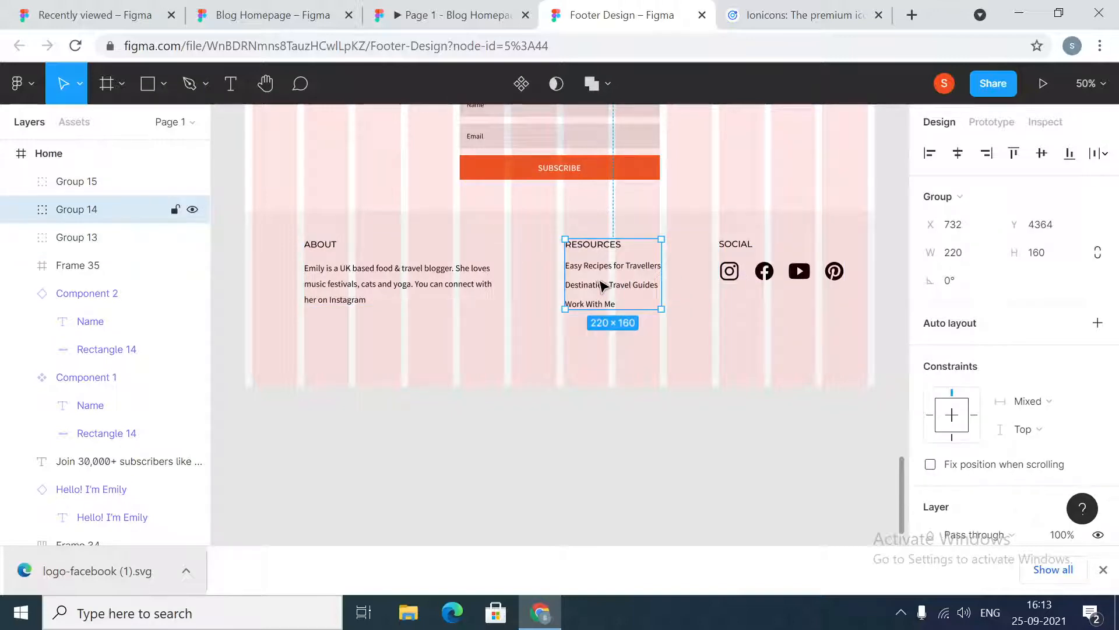
pyautogui.click(763, 279)
pyautogui.moveTo(763, 278); pyautogui.dragTo(730, 279)
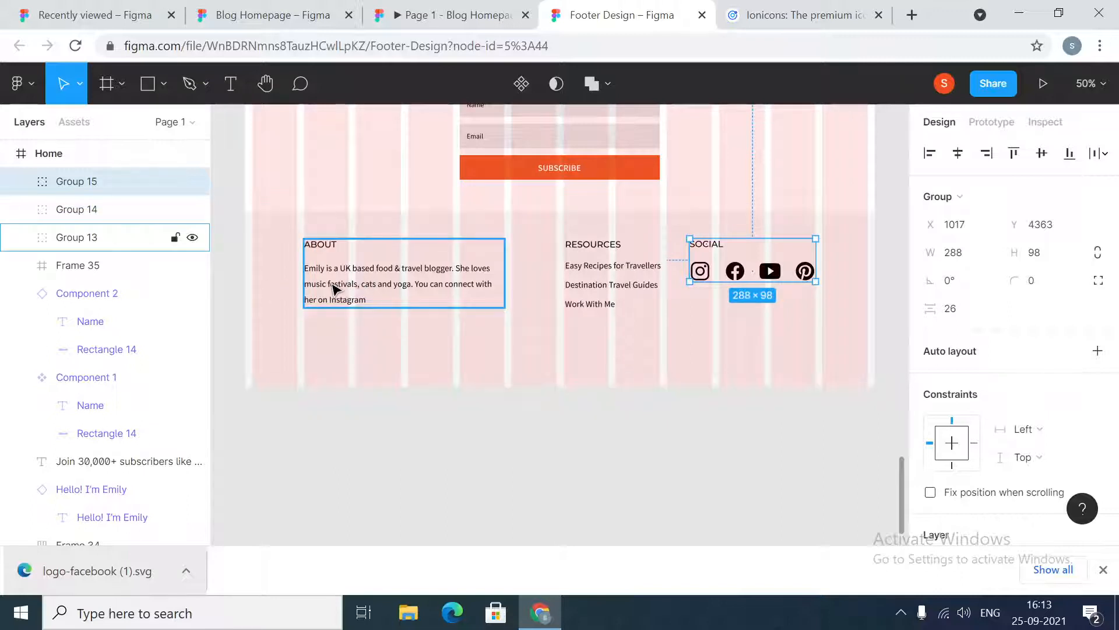
# Top-align the ABOUT, RESOURCES and SOCIAL groups and distribute their horizontal spacing evenly
pyautogui.click(373, 287)
pyautogui.keyDown('shift'); pyautogui.click(583, 274); pyautogui.keyUp('shift')
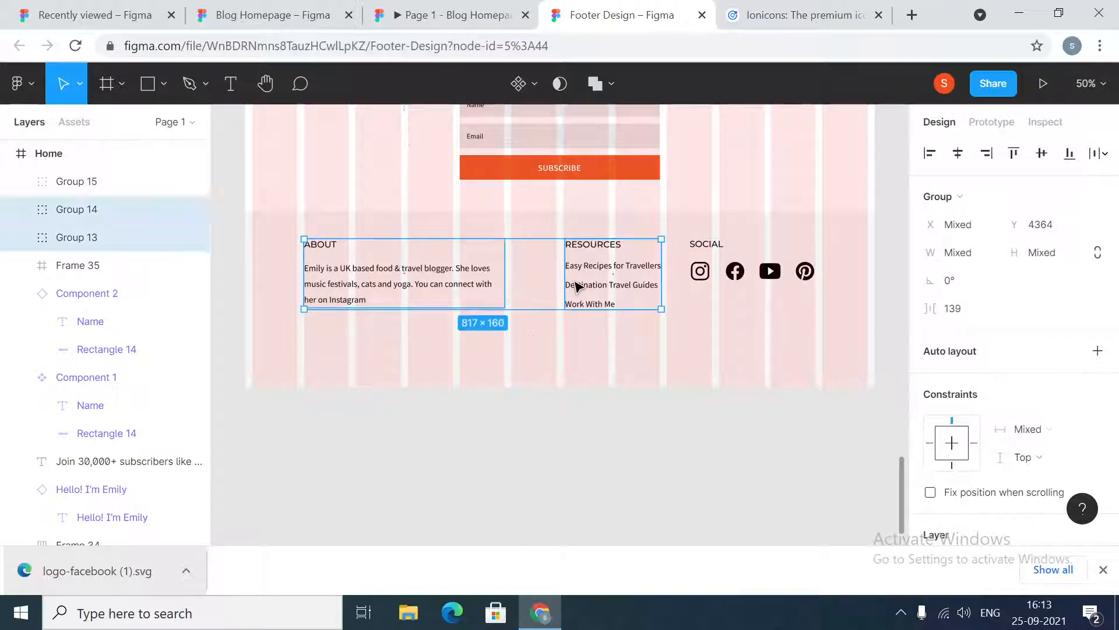
pyautogui.keyDown('shift'); pyautogui.click(705, 282); pyautogui.keyUp('shift')
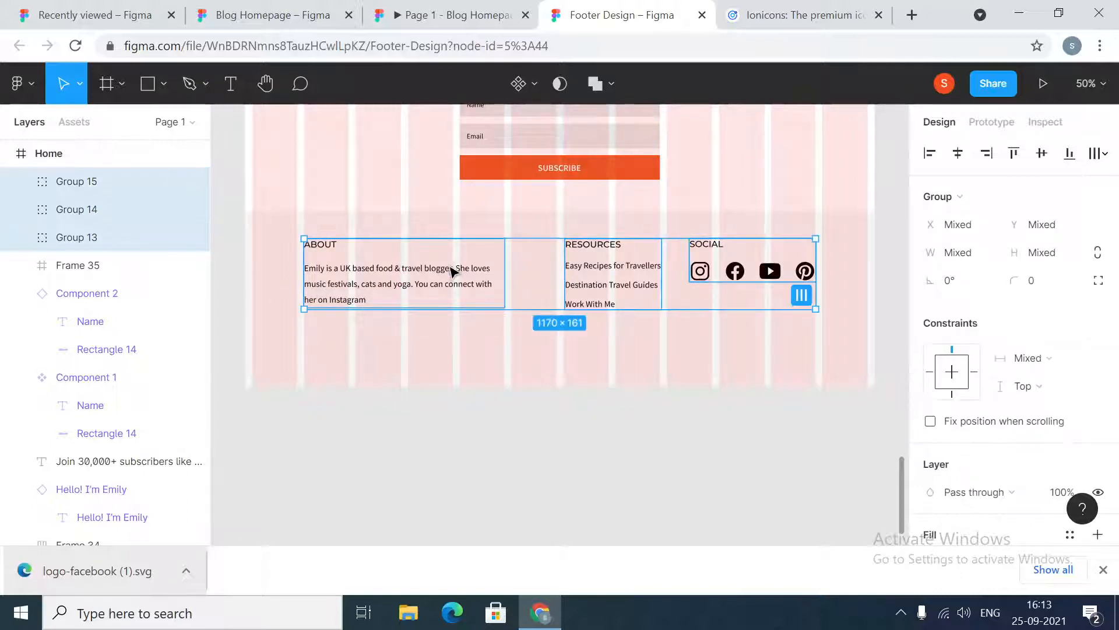
pyautogui.click(1014, 153)
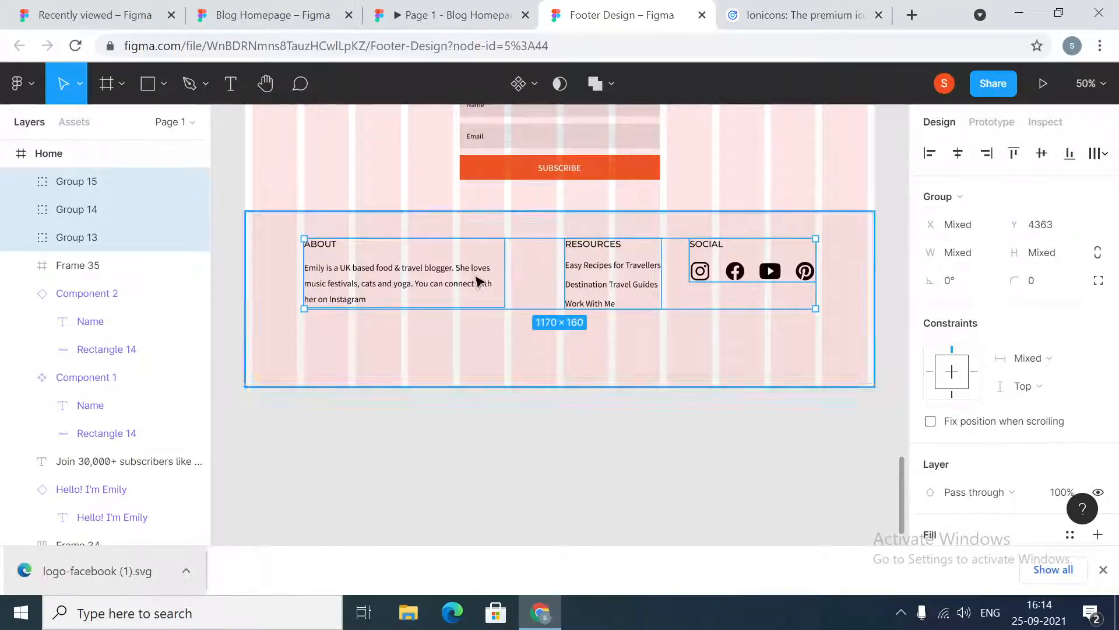
pyautogui.click(1098, 153)
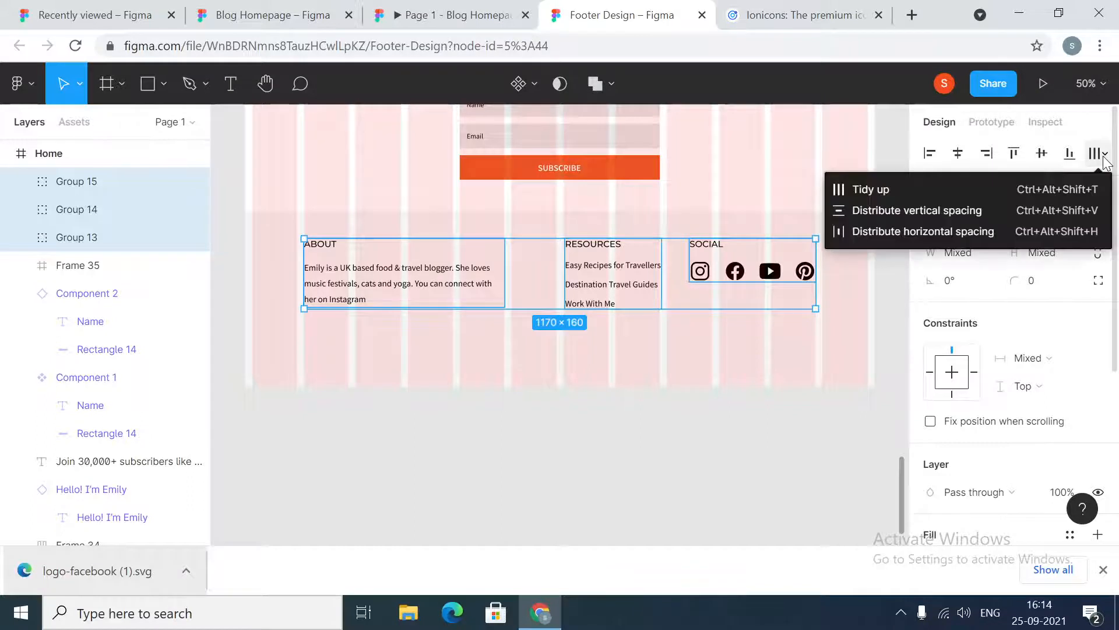
pyautogui.click(918, 232)
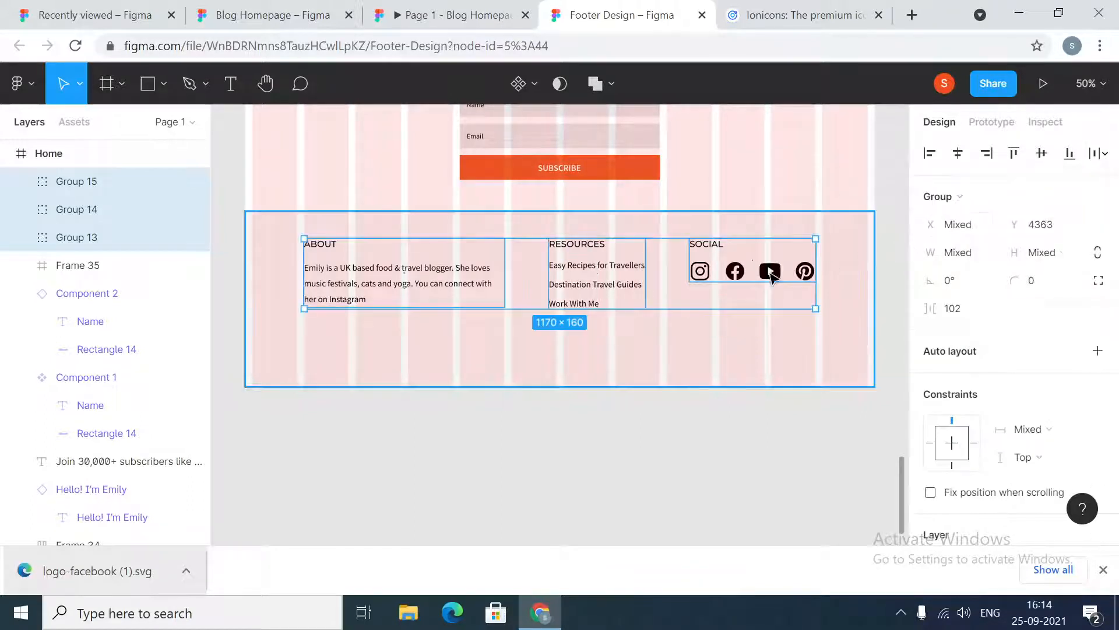
# Set the SOCIAL group's horizontal constraint to Right
pyautogui.click(422, 455)
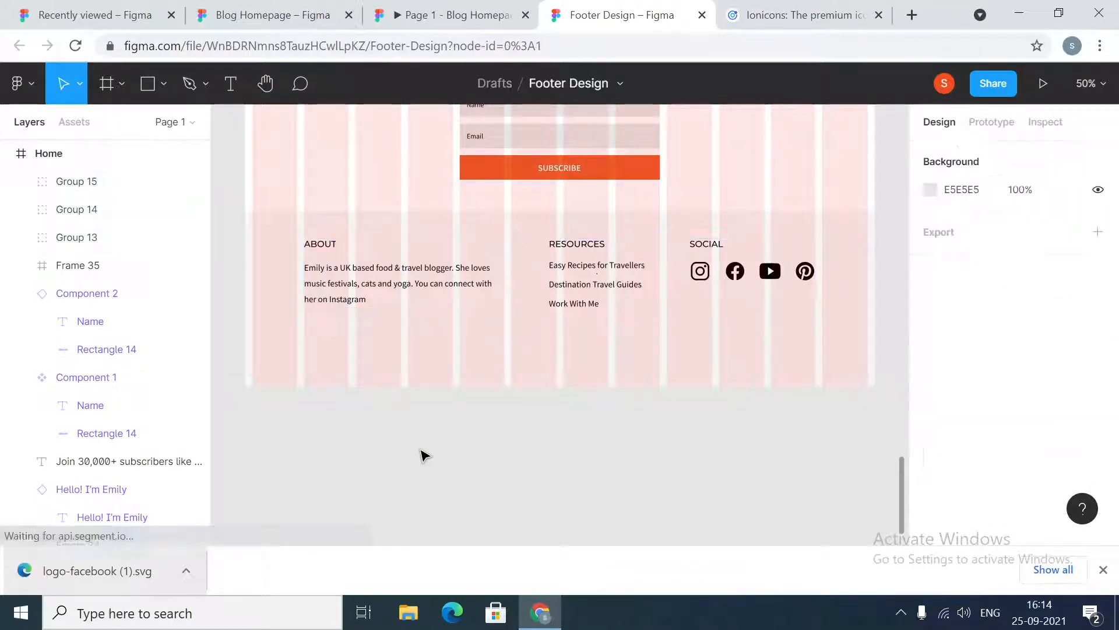
pyautogui.click(375, 284)
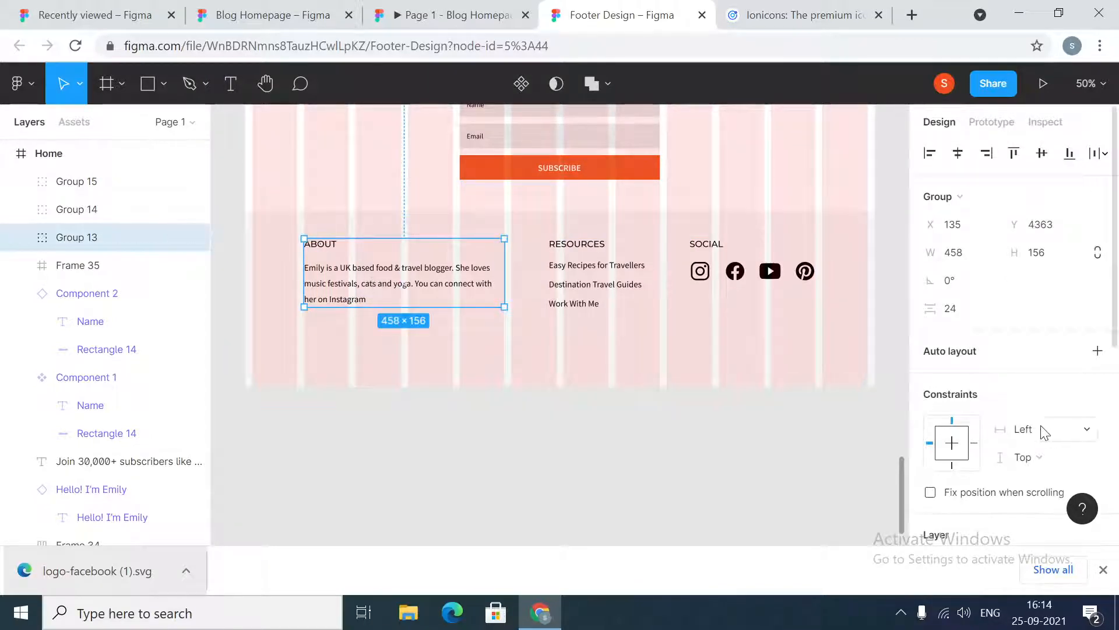
pyautogui.click(699, 272)
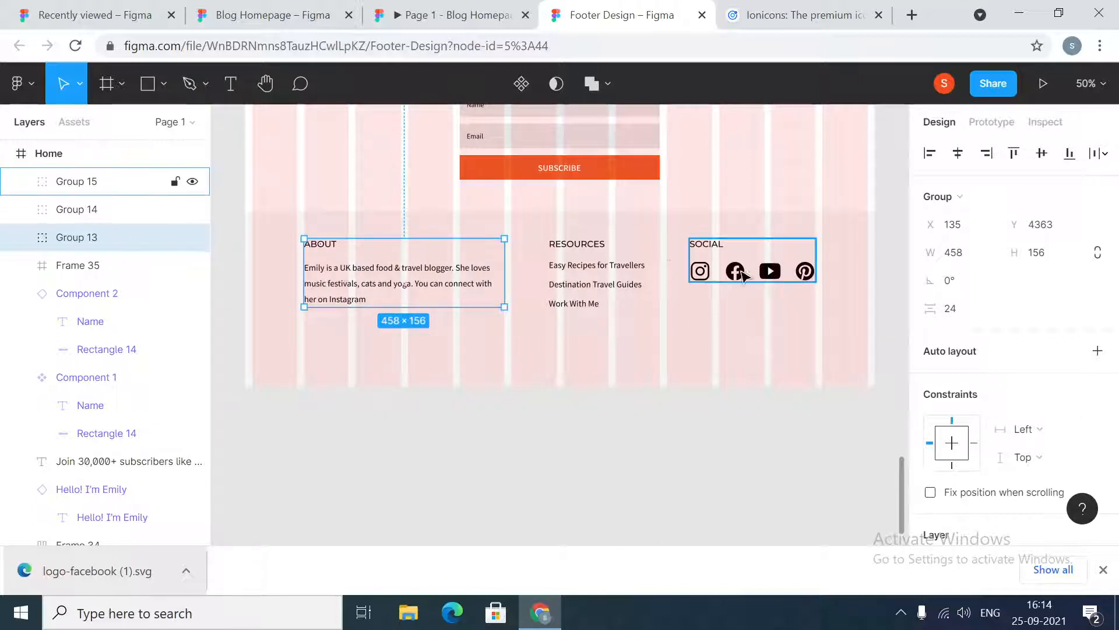
pyautogui.click(1057, 430)
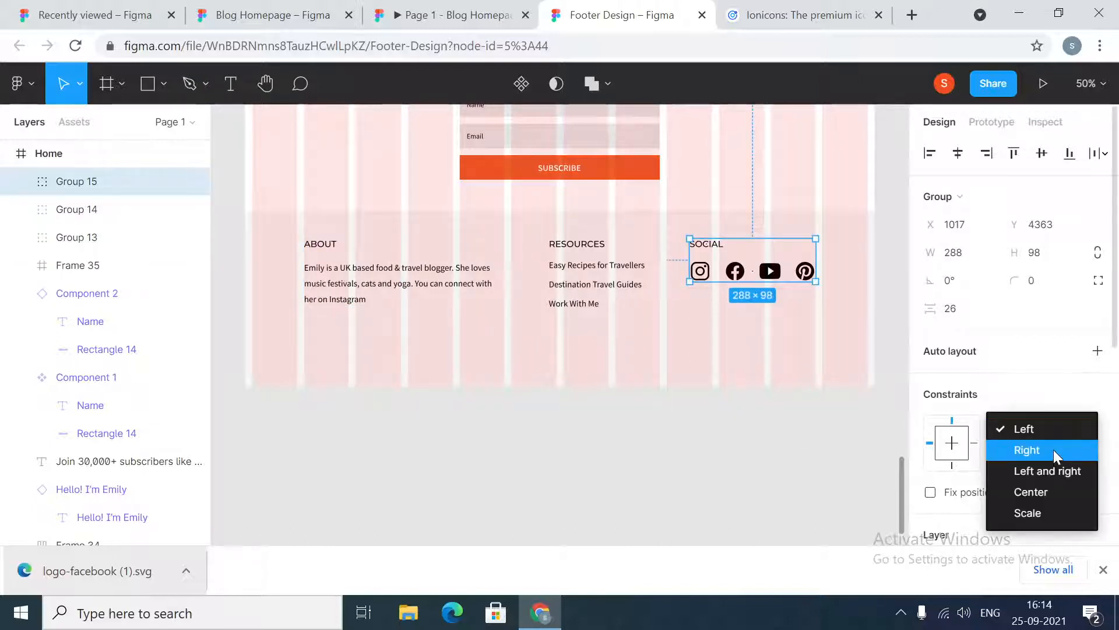
pyautogui.click(1054, 449)
# Set the RESOURCES group's horizontal constraint to Center
pyautogui.press('Tab')
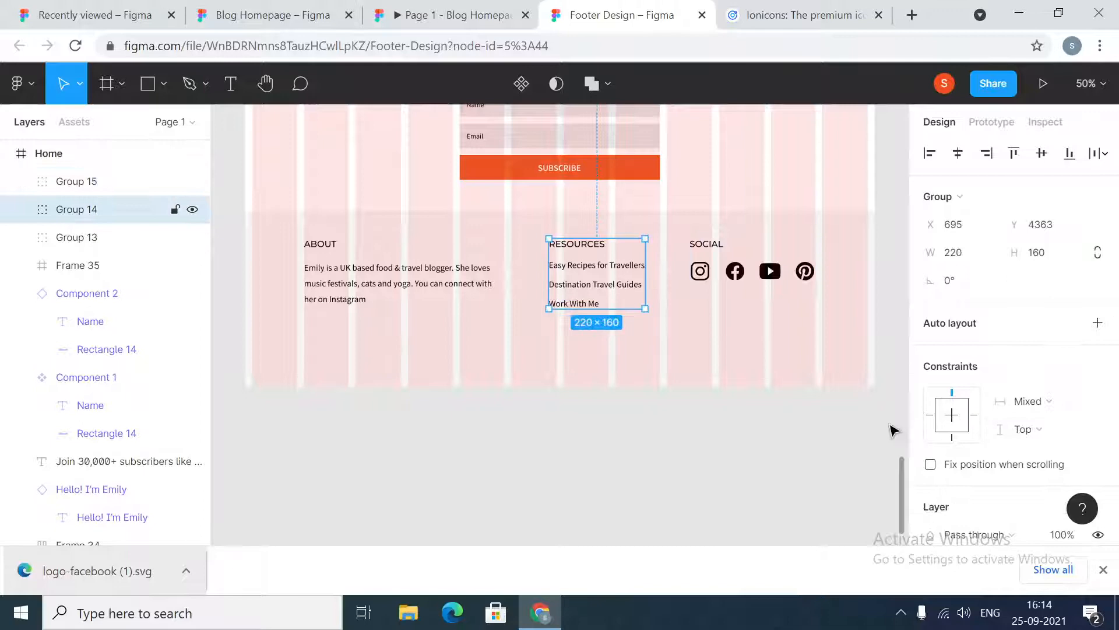
pyautogui.click(1038, 399)
pyautogui.click(1045, 498)
pyautogui.click(772, 527)
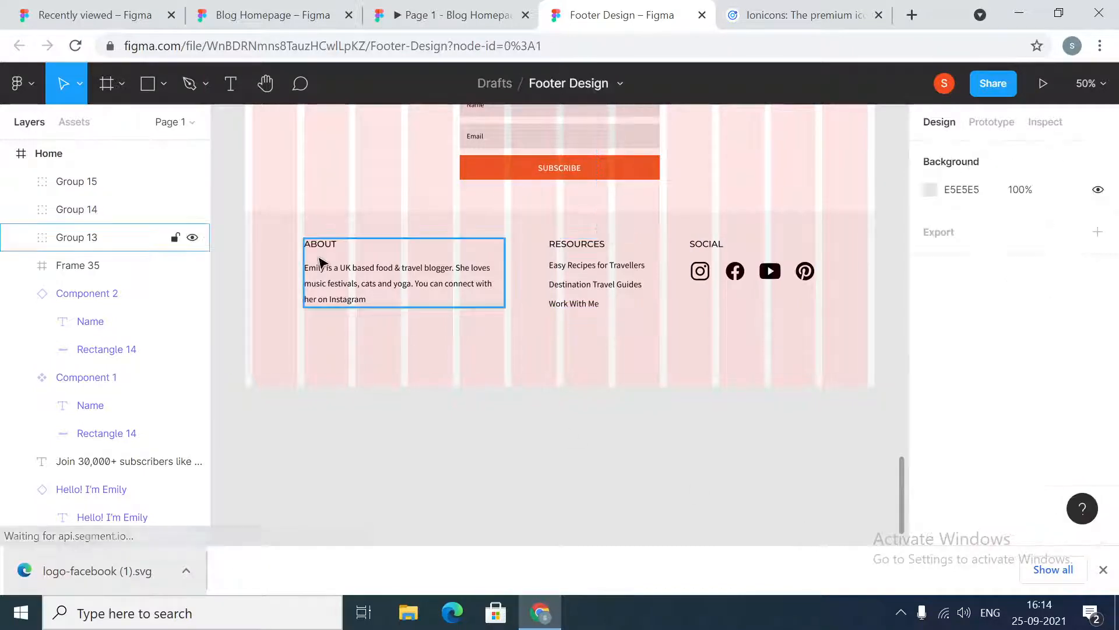
# Test the constraints by resizing the Home frame's width to 1366 and back to 1440
pyautogui.click(50, 153)
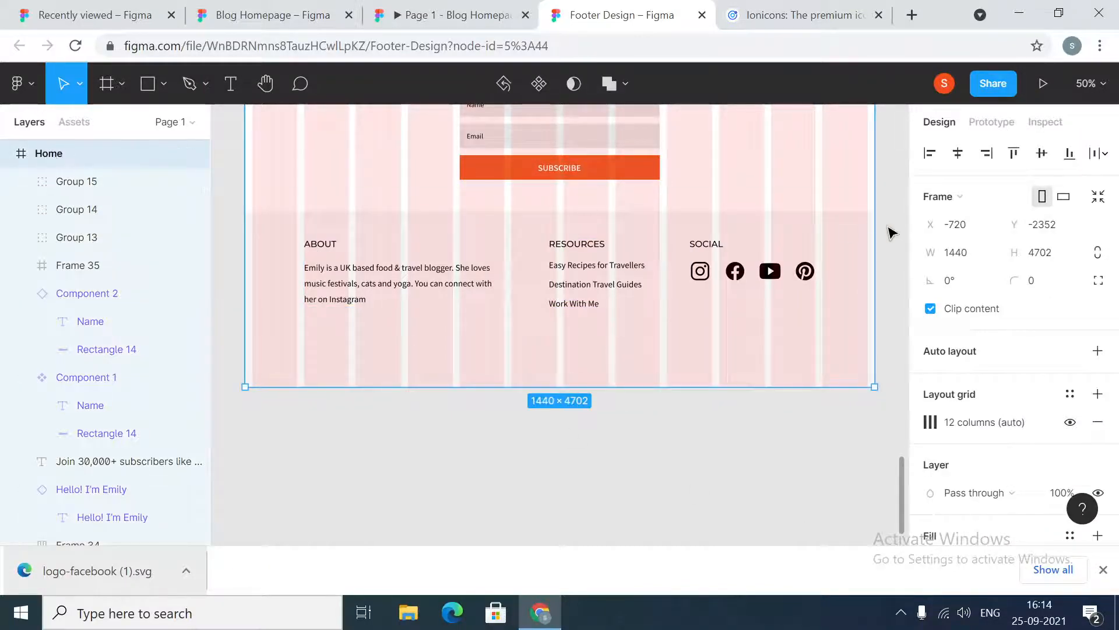
pyautogui.click(965, 260)
pyautogui.write('13')
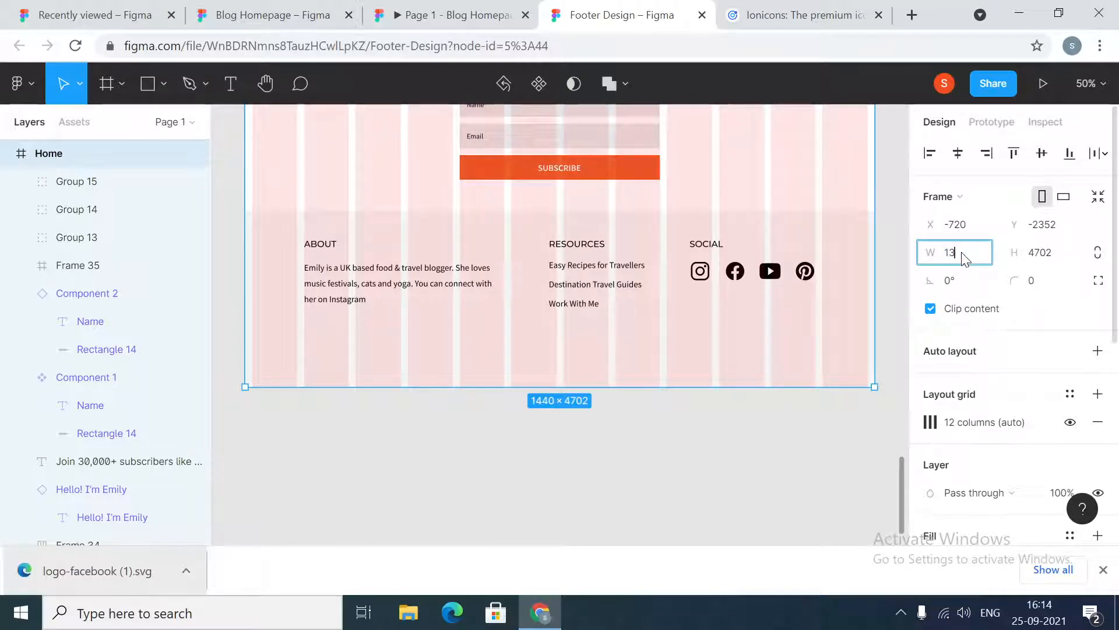
pyautogui.write('66')
pyautogui.press('Return')
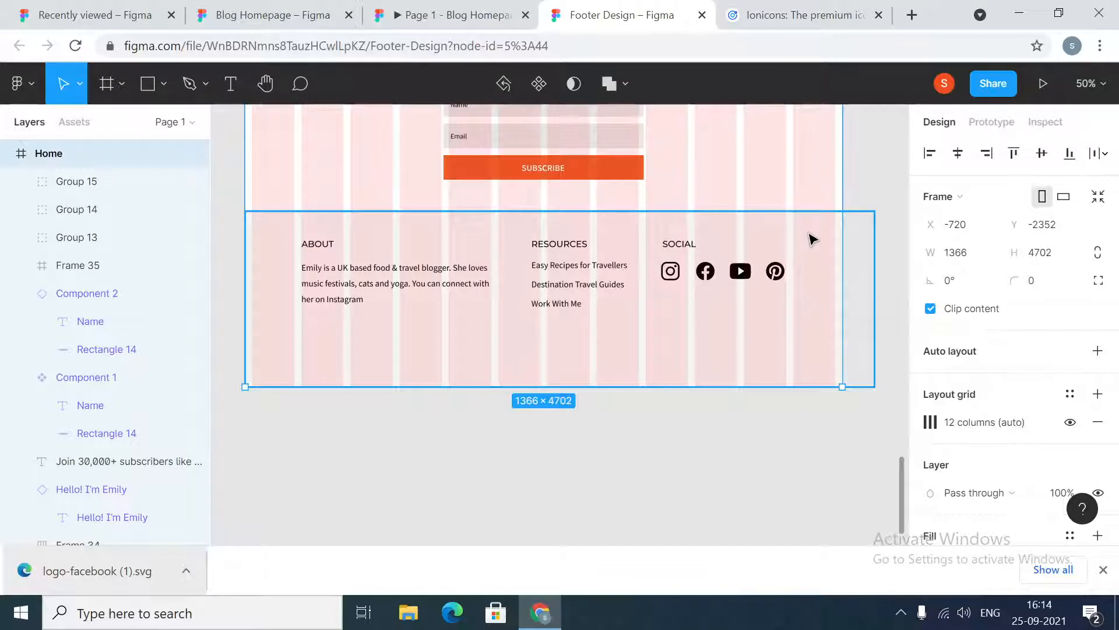
pyautogui.click(952, 259)
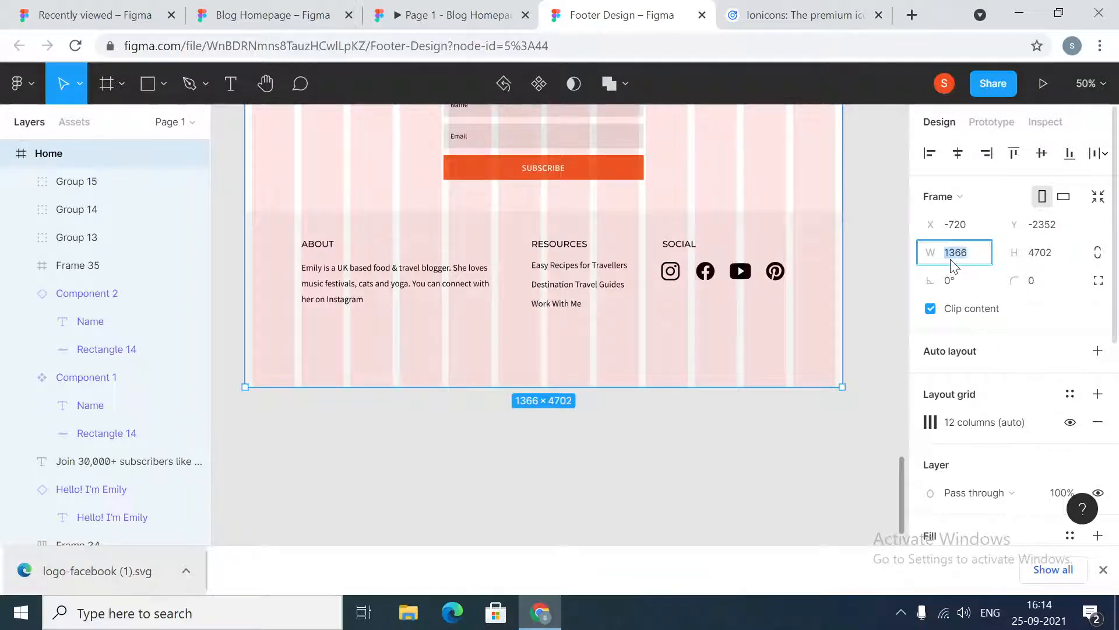
pyautogui.write('1440')
pyautogui.press('Return')
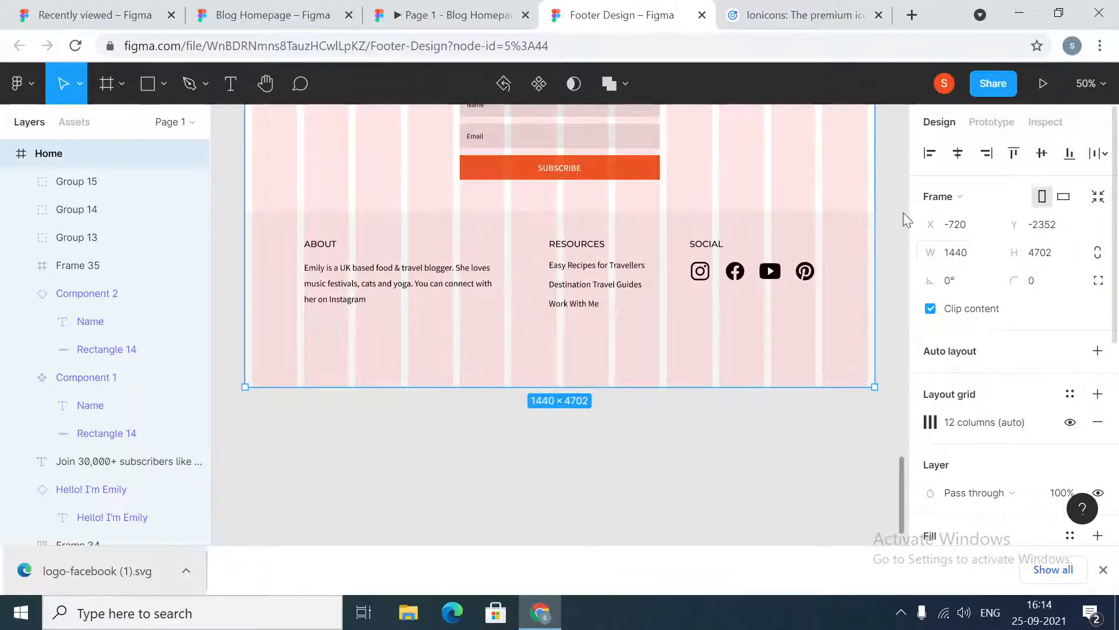
# Set the footer background rectangle's horizontal constraint to Left and right
pyautogui.click(832, 255)
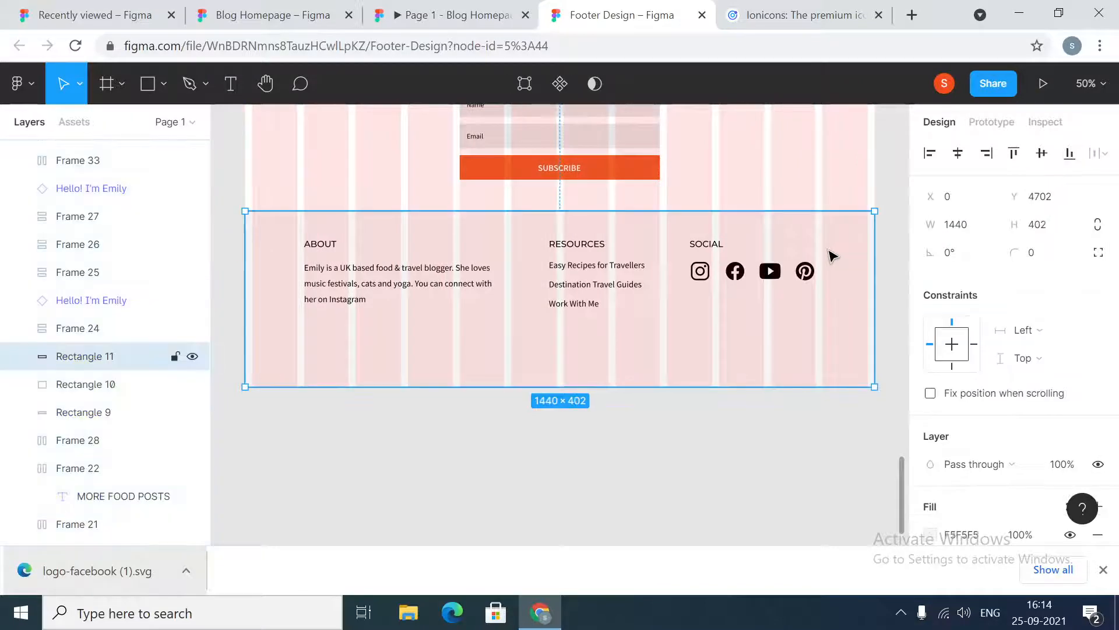
pyautogui.click(1055, 329)
pyautogui.click(1062, 373)
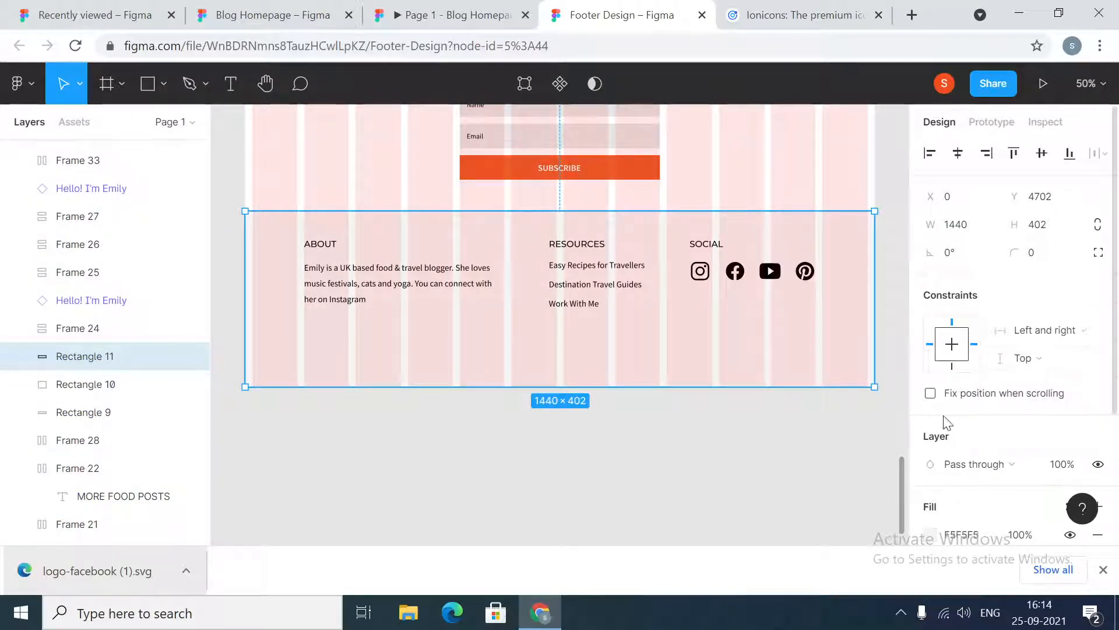
pyautogui.click(724, 506)
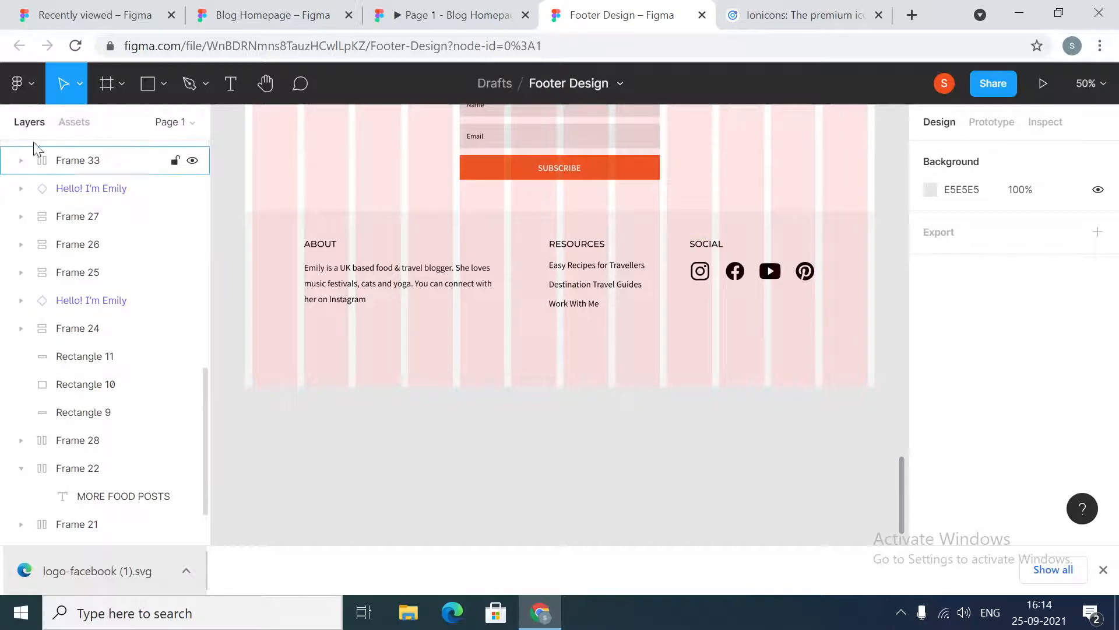
# Resize the Home frame's width to 1366 again to check the footer, then restore it to 1440
pyautogui.scroll(-3, 113, 307)
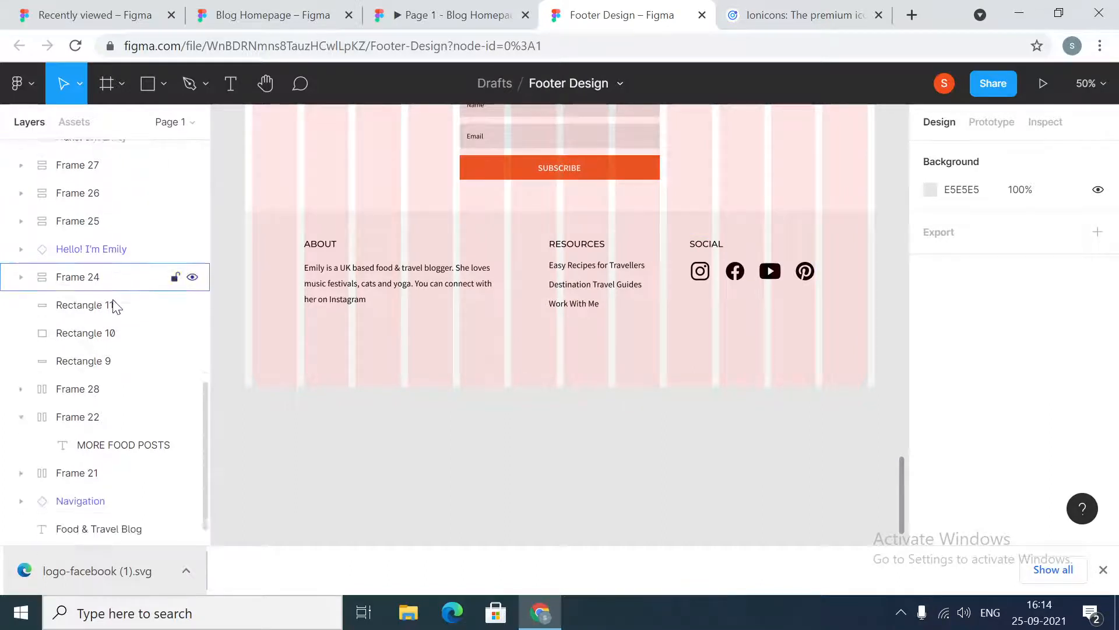
pyautogui.scroll(10, 113, 303)
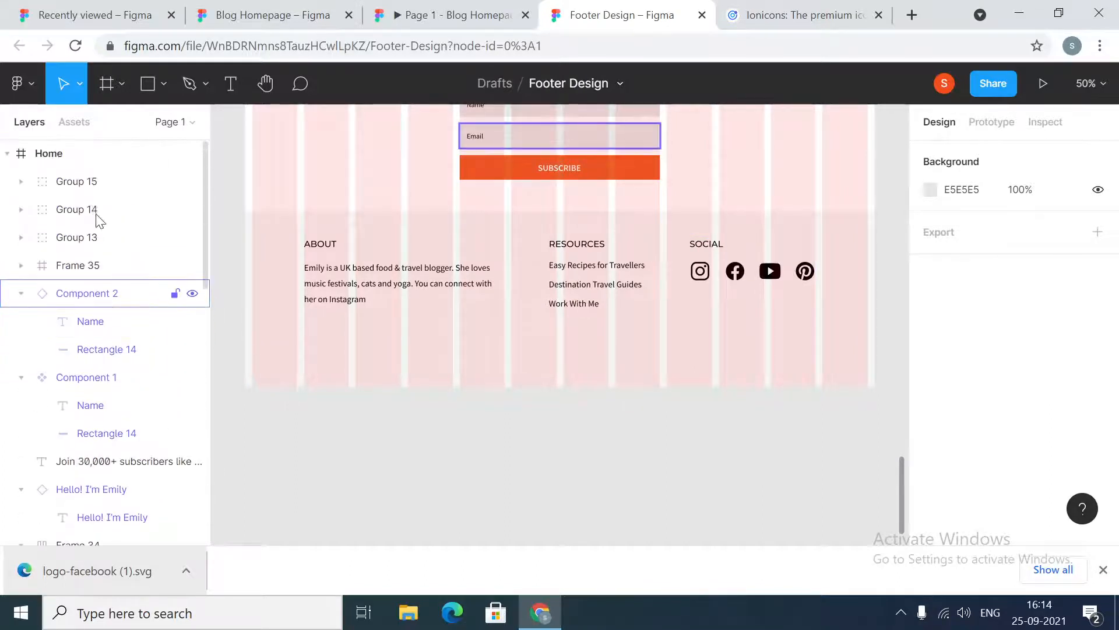
pyautogui.click(57, 152)
pyautogui.click(964, 250)
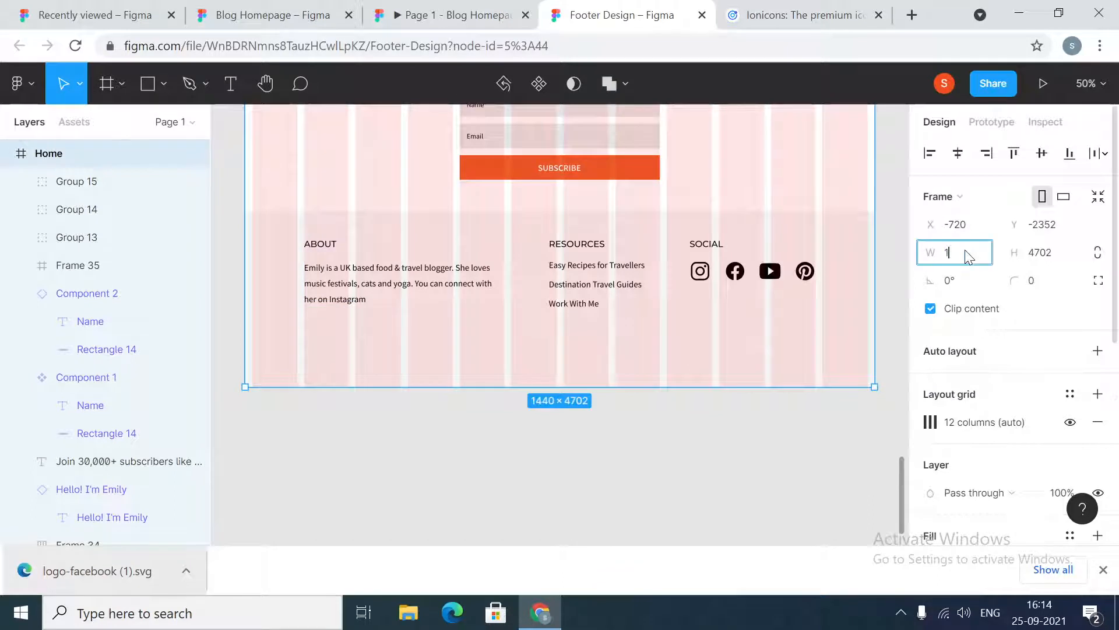
pyautogui.write('1366')
pyautogui.press('Return')
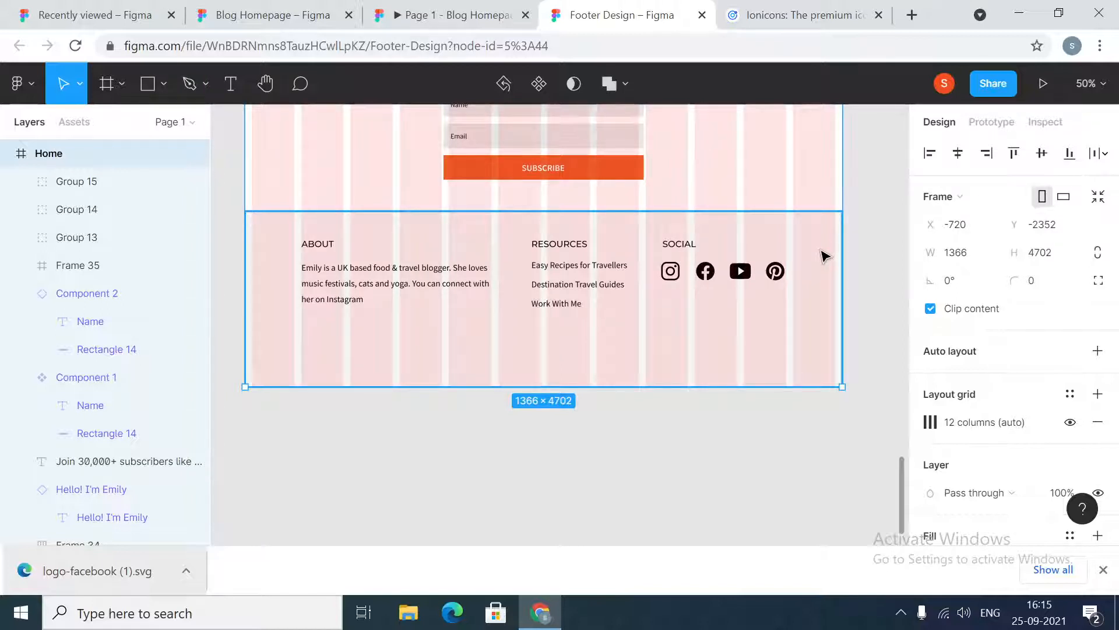
pyautogui.click(971, 257)
pyautogui.write('1440')
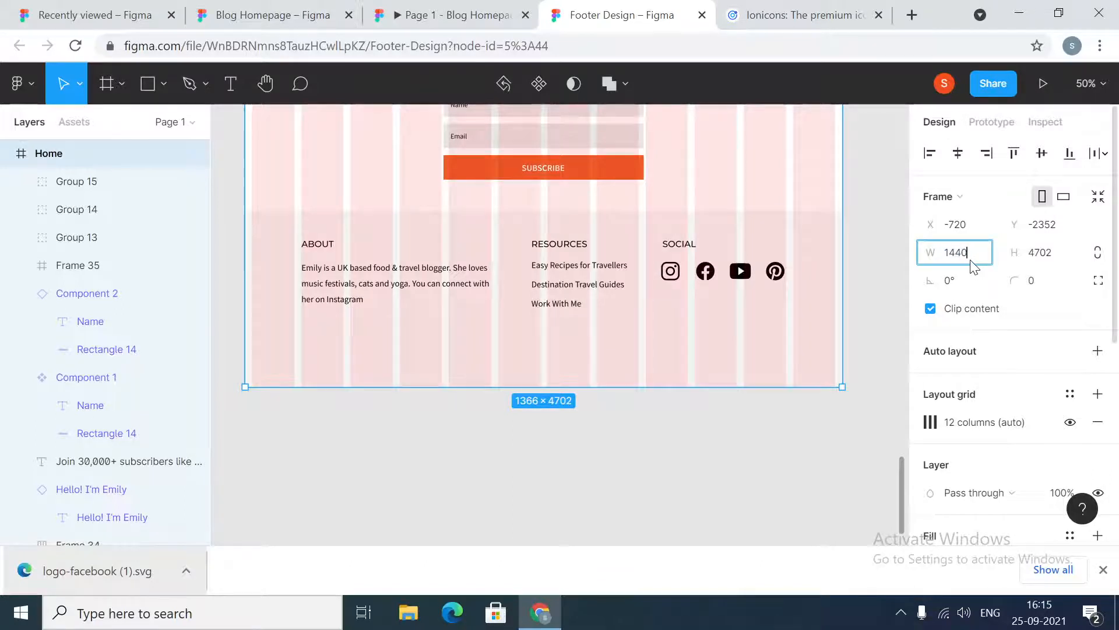
pyautogui.press('Return')
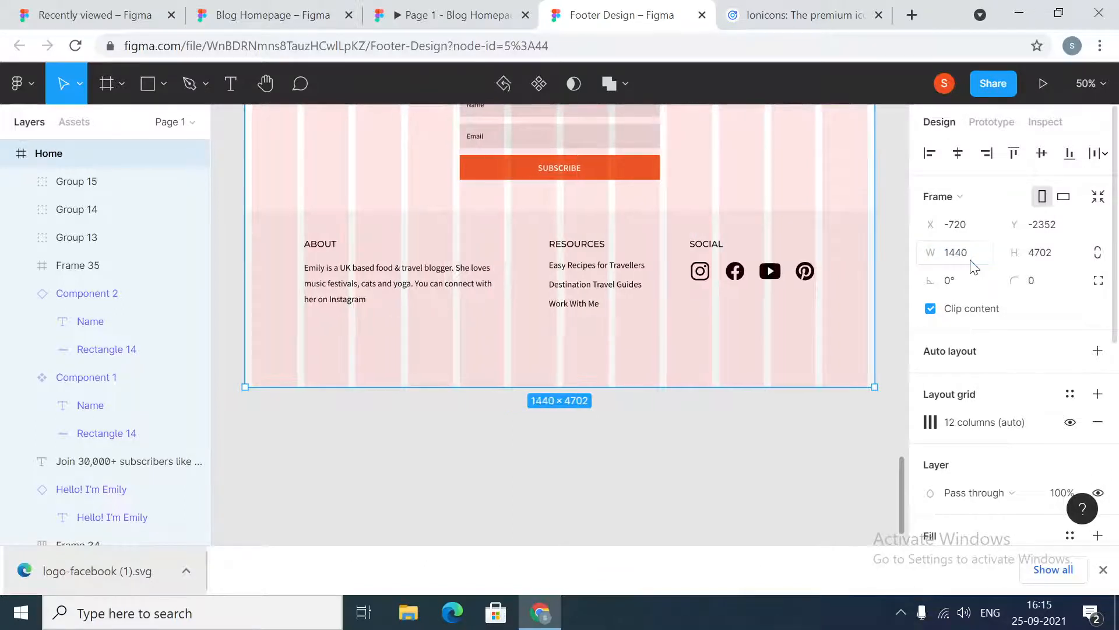
pyautogui.click(740, 452)
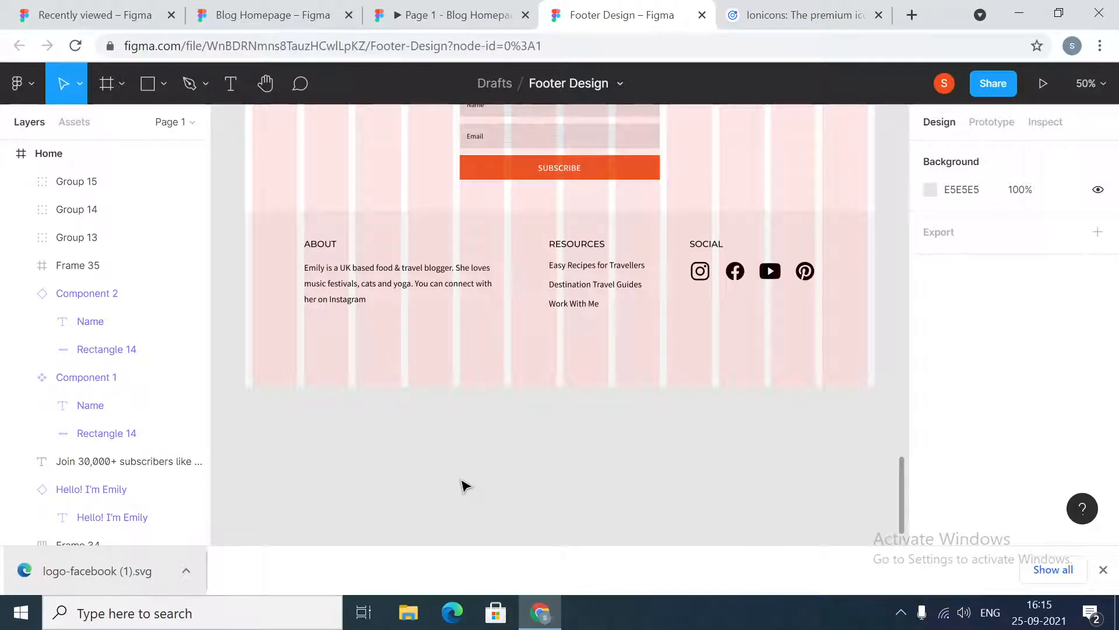
# Nudge the ABOUT, RESOURCES and SOCIAL groups down by 1 px
pyautogui.click(460, 298)
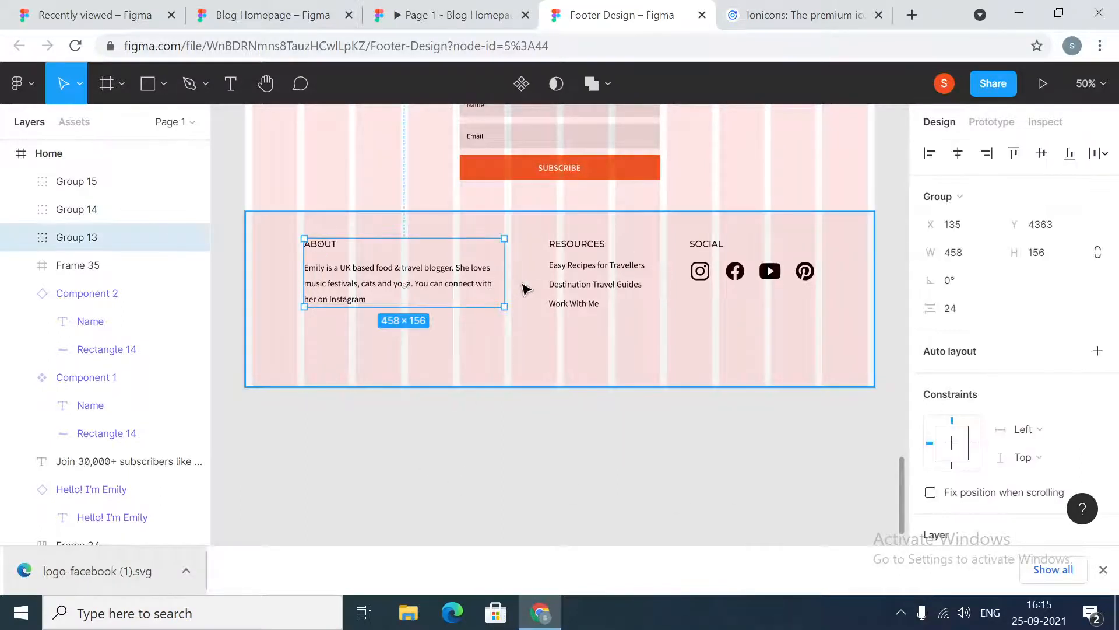
pyautogui.click(548, 279)
pyautogui.click(728, 271)
pyautogui.click(709, 439)
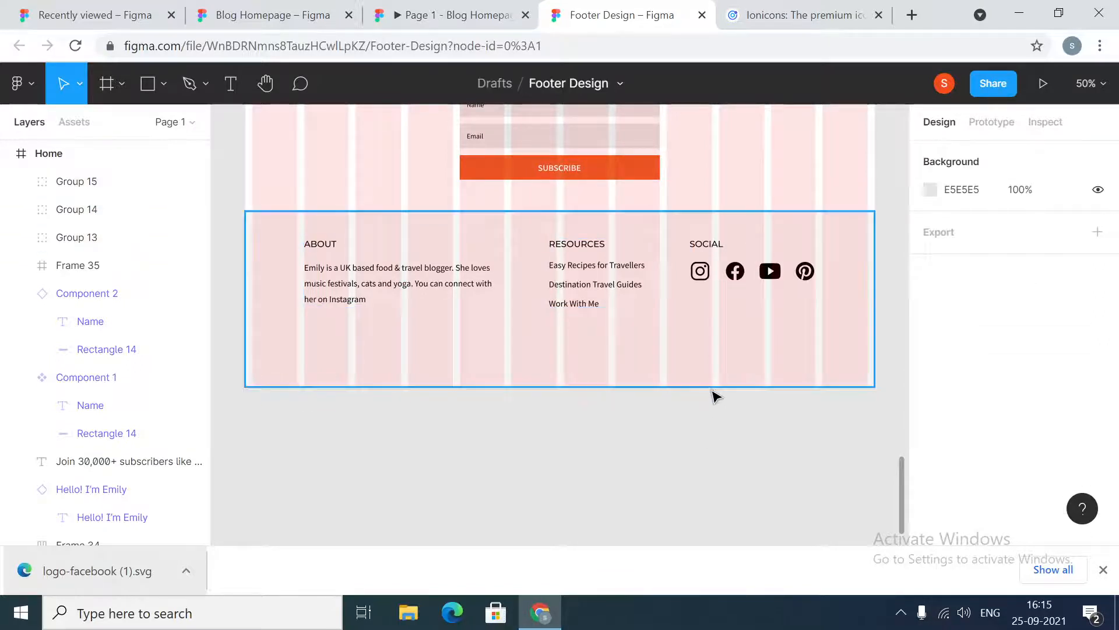
pyautogui.scroll(1, 714, 395)
pyautogui.scroll(-2, 714, 395)
pyautogui.scroll(3, 715, 395)
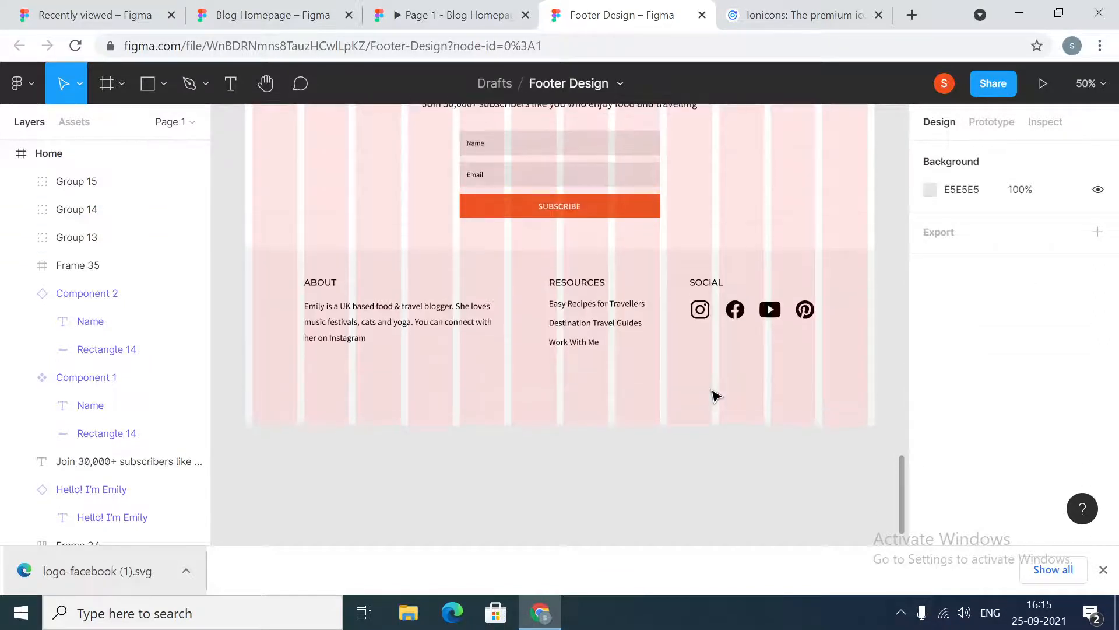
pyautogui.click(325, 289)
pyautogui.keyDown('shift'); pyautogui.click(590, 302); pyautogui.keyUp('shift')
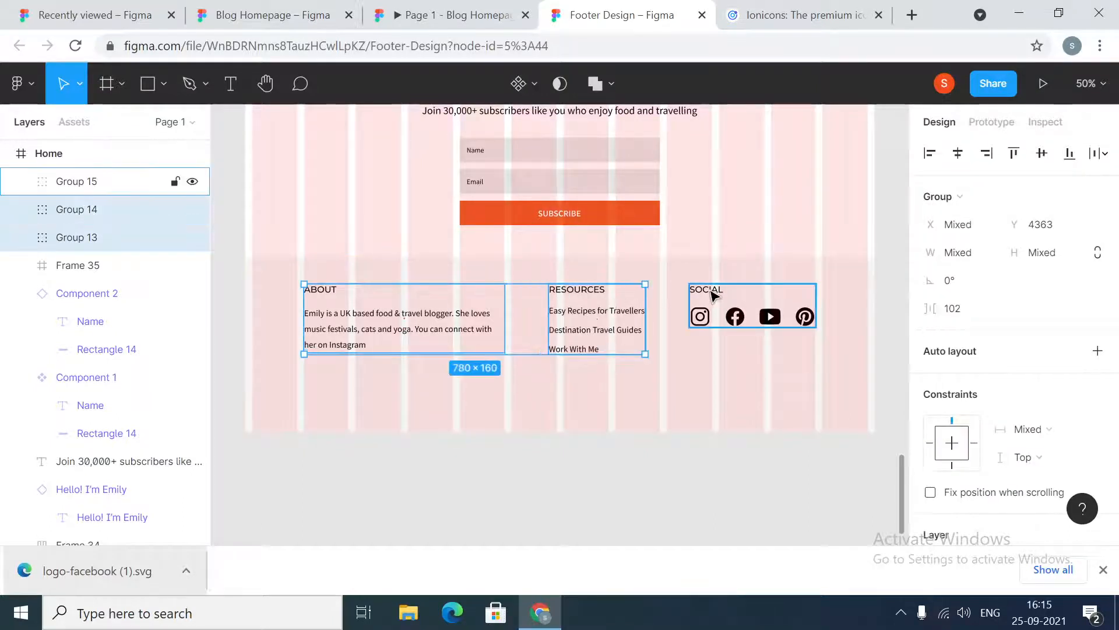
pyautogui.keyDown('shift'); pyautogui.click(691, 287); pyautogui.keyUp('shift')
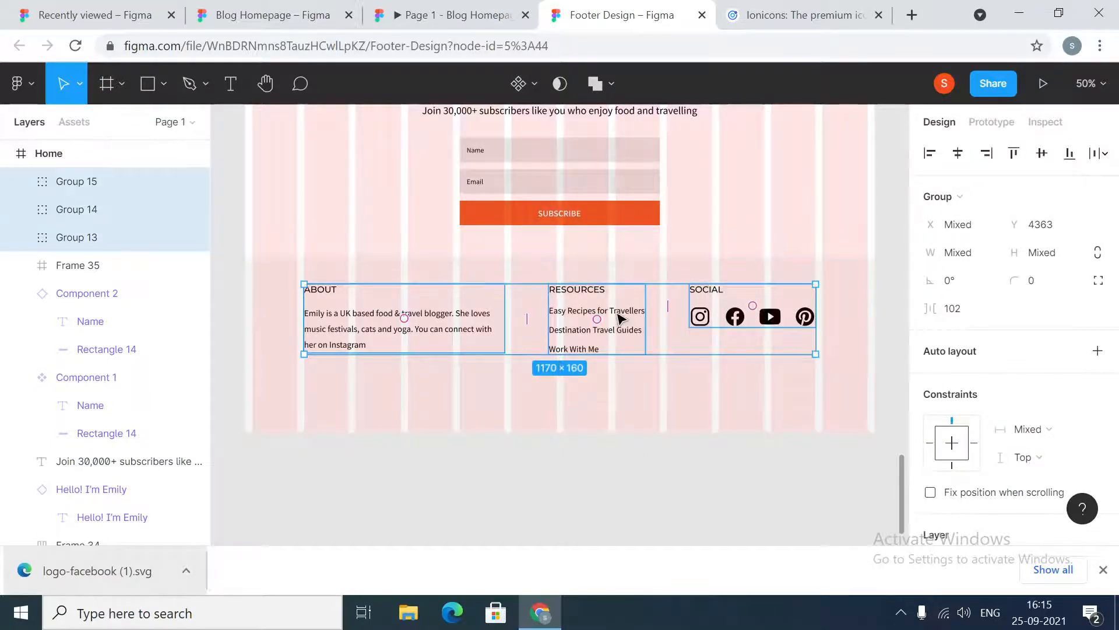
pyautogui.press('Down')
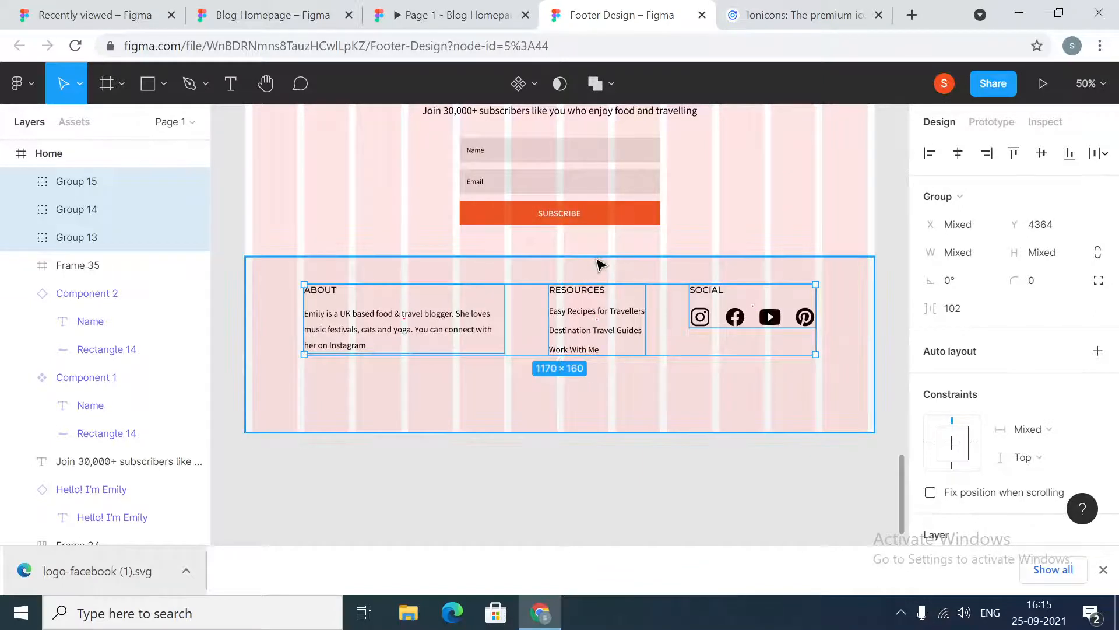
pyautogui.click(591, 461)
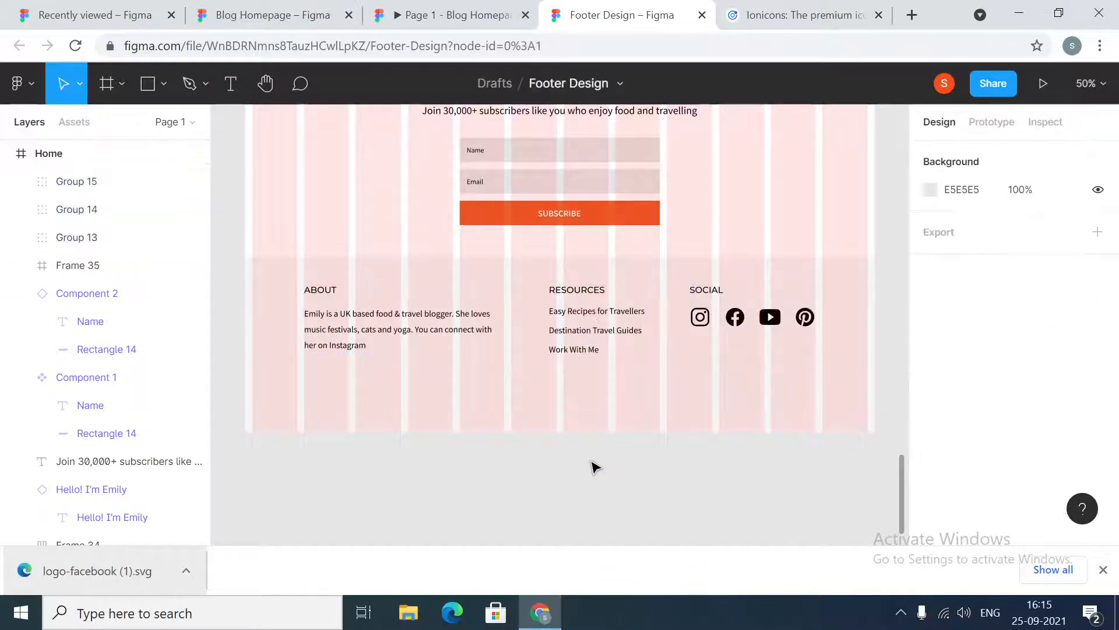
# Draw a horizontal line 1170 wide below the footer columns and set its stroke colour to EEEEEE
pyautogui.click(162, 82)
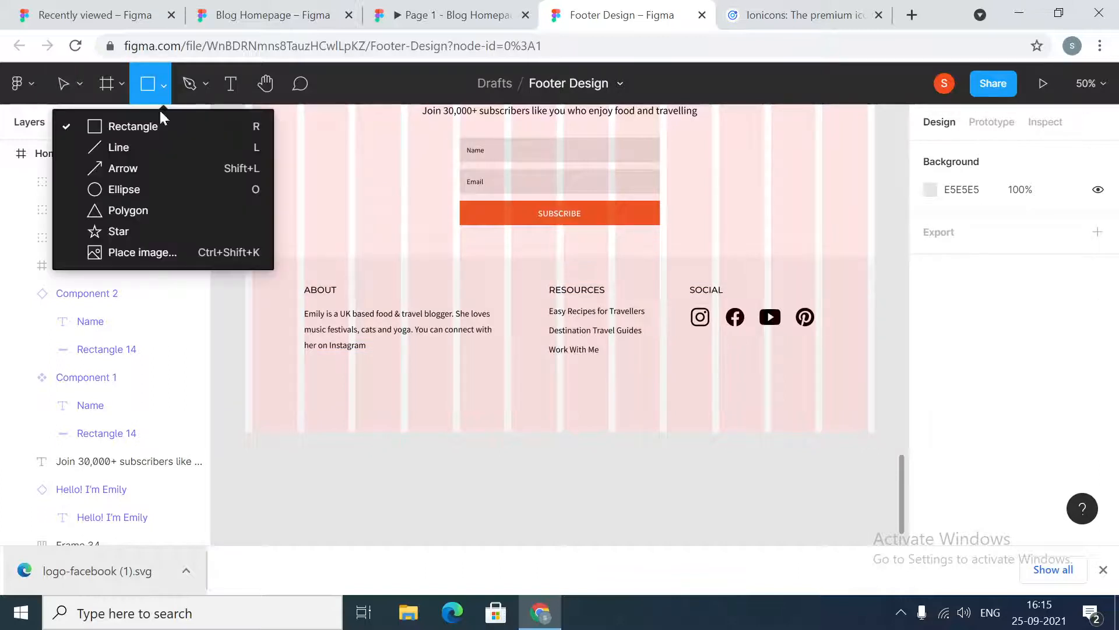
pyautogui.click(133, 147)
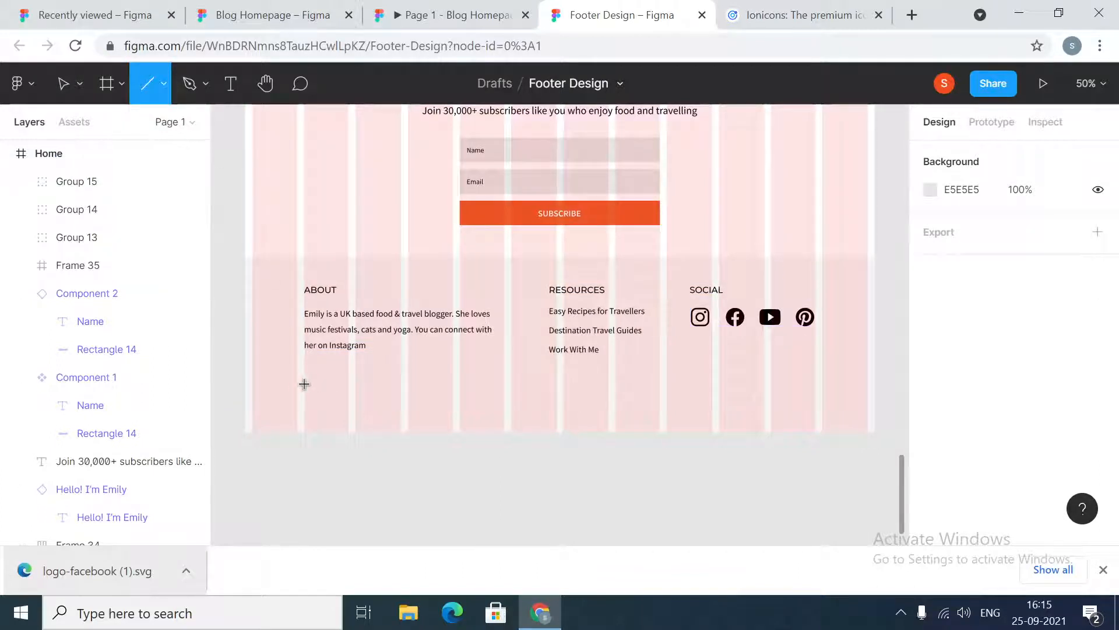
pyautogui.moveTo(303, 379); pyautogui.dragTo(817, 380)
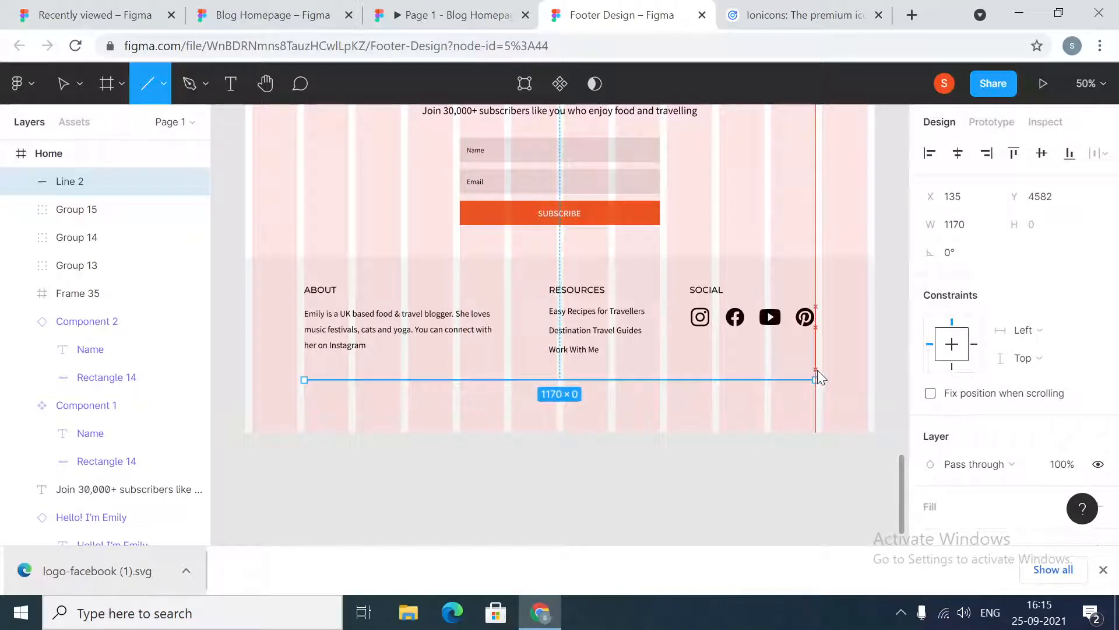
pyautogui.scroll(-4, 999, 495)
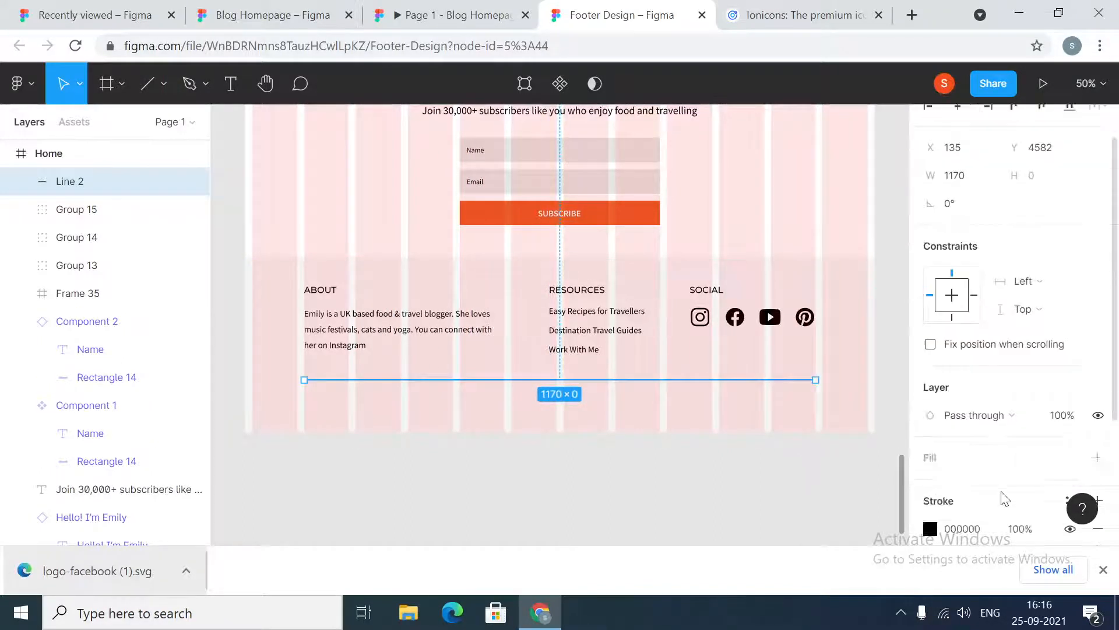
pyautogui.click(977, 348)
pyautogui.write('EEEEEE')
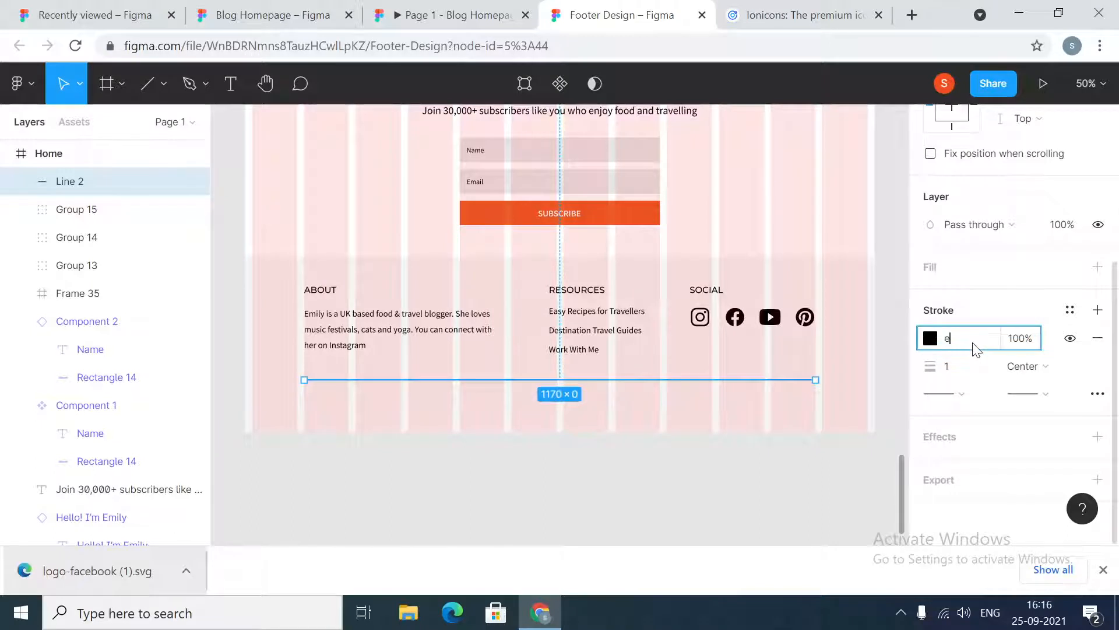
pyautogui.press('Return')
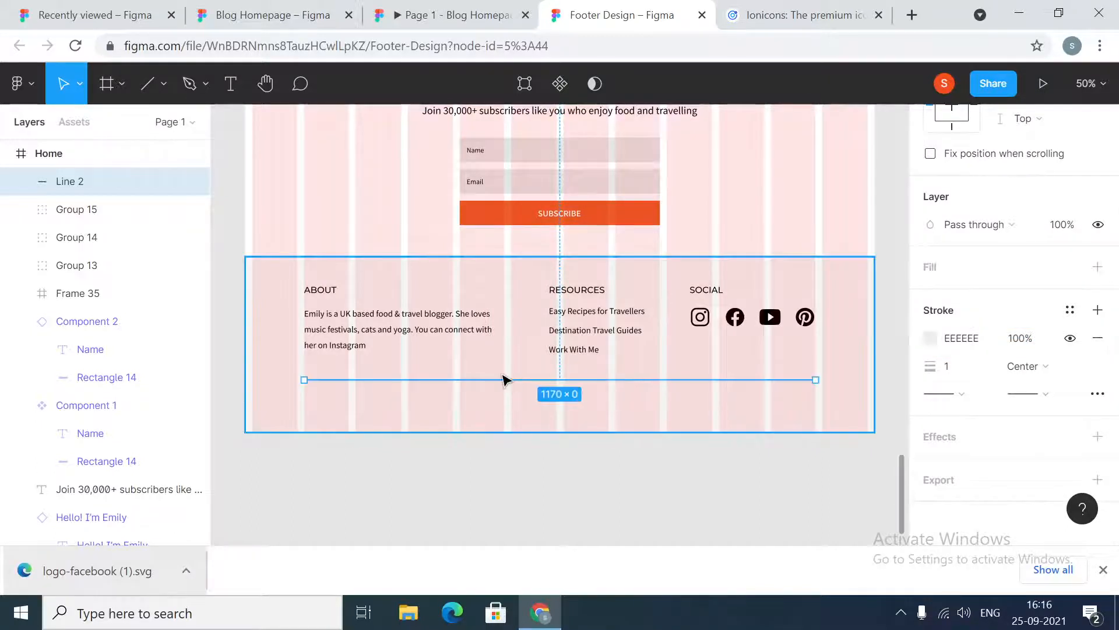
# Set the spacing between the footer columns and the divider line to 64, matching the reference design
pyautogui.click(574, 475)
pyautogui.click(580, 384)
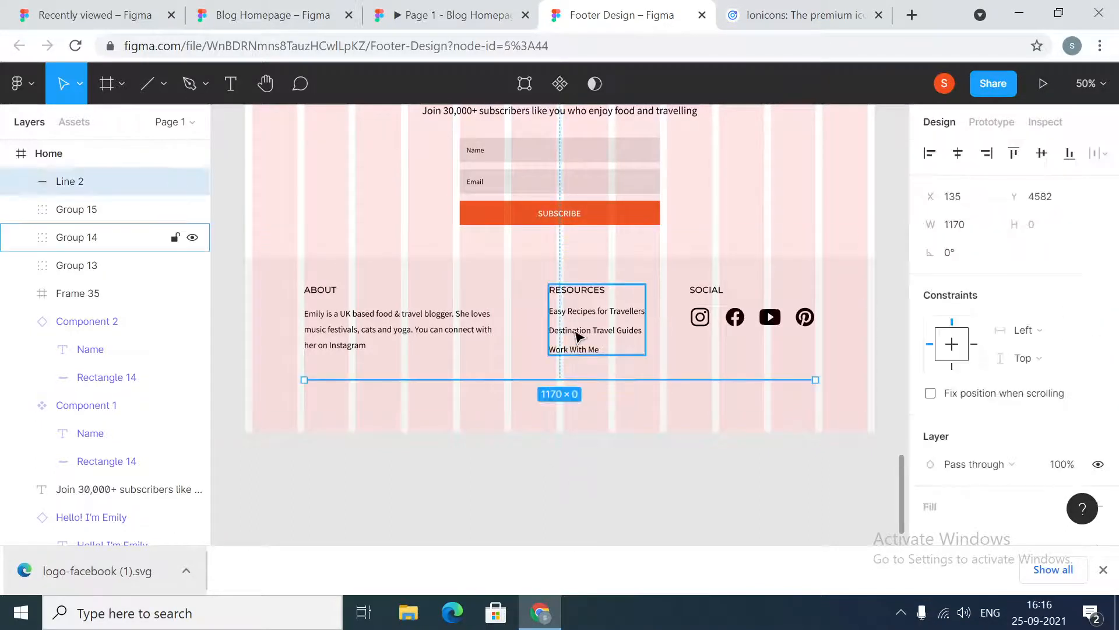
pyautogui.keyDown('shift'); pyautogui.click(575, 332); pyautogui.keyUp('shift')
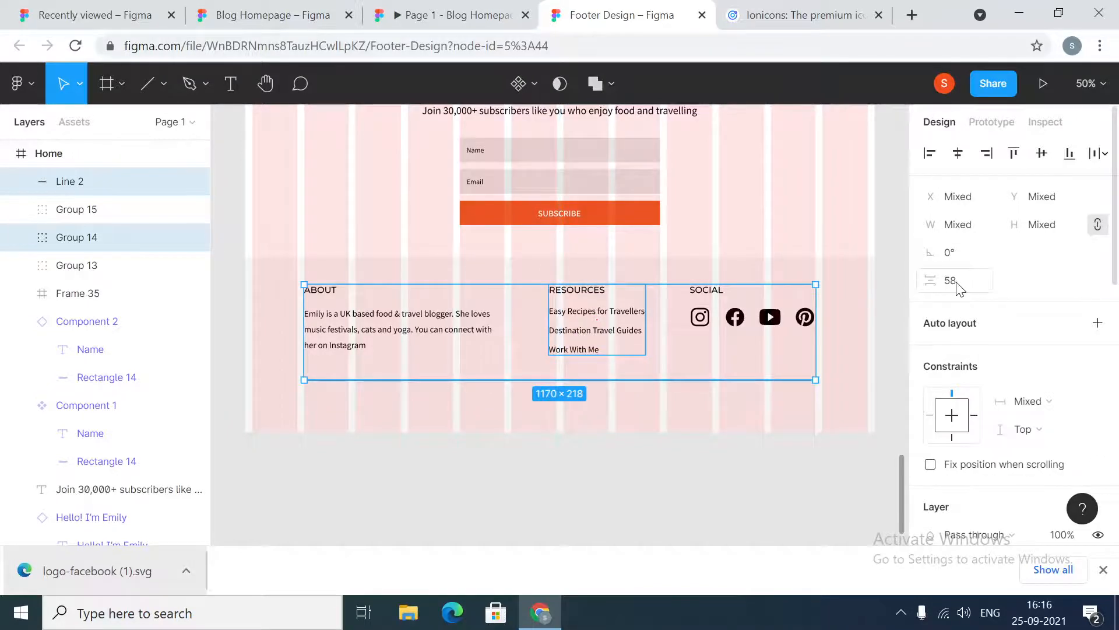
pyautogui.click(272, 15)
pyautogui.scroll(-1, 595, 463)
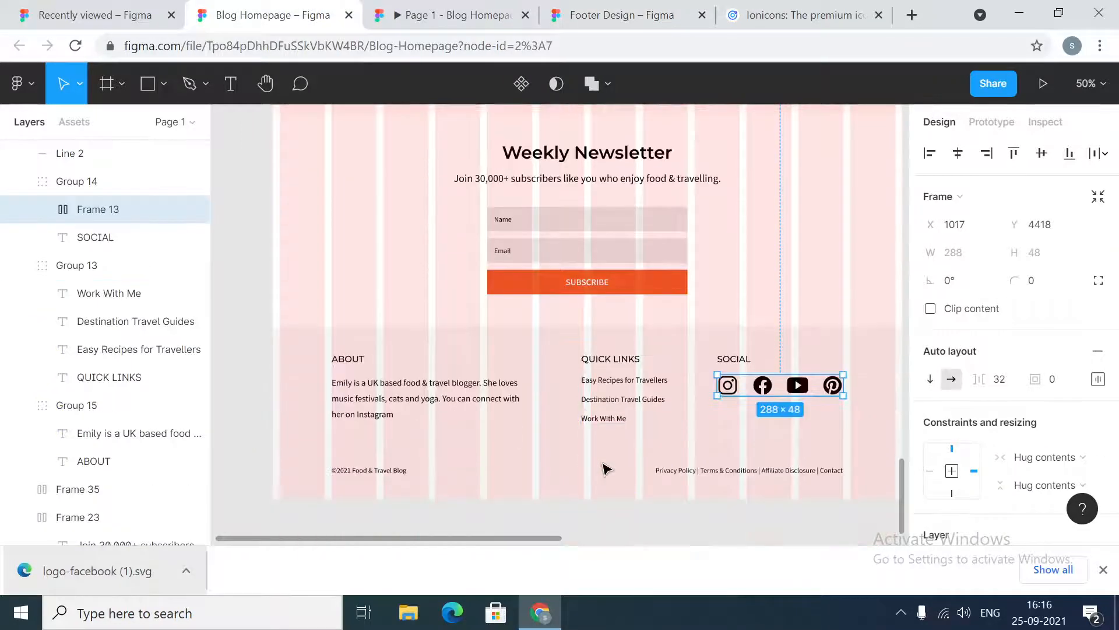
pyautogui.click(607, 451)
pyautogui.keyDown('shift'); pyautogui.click(608, 415); pyautogui.keyUp('shift')
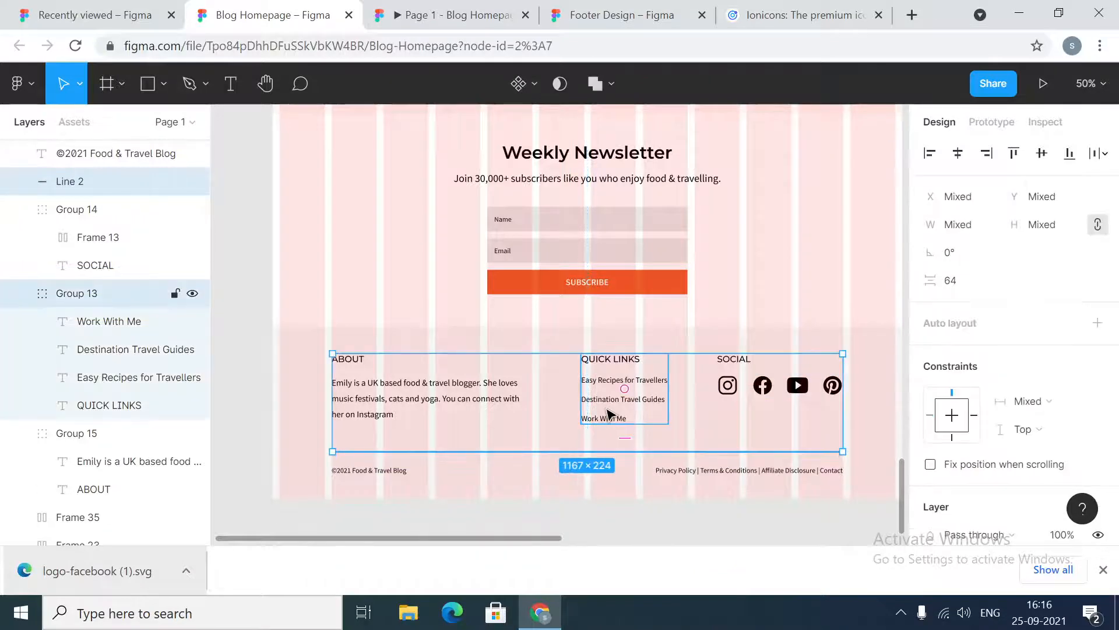
pyautogui.click(607, 15)
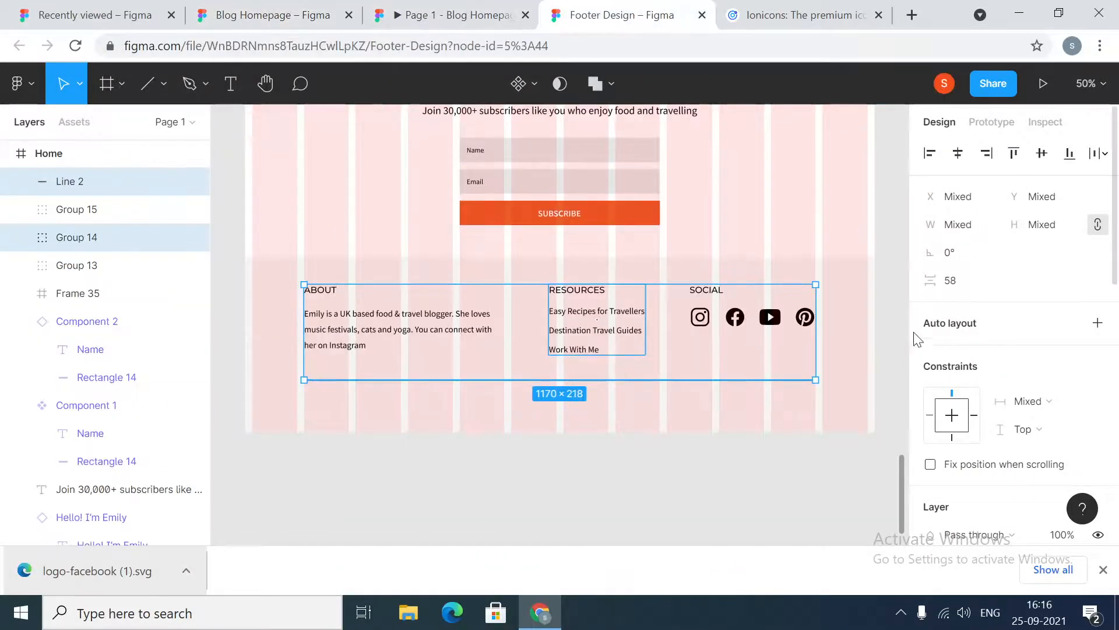
pyautogui.click(969, 290)
pyautogui.write('64')
pyautogui.press('Return')
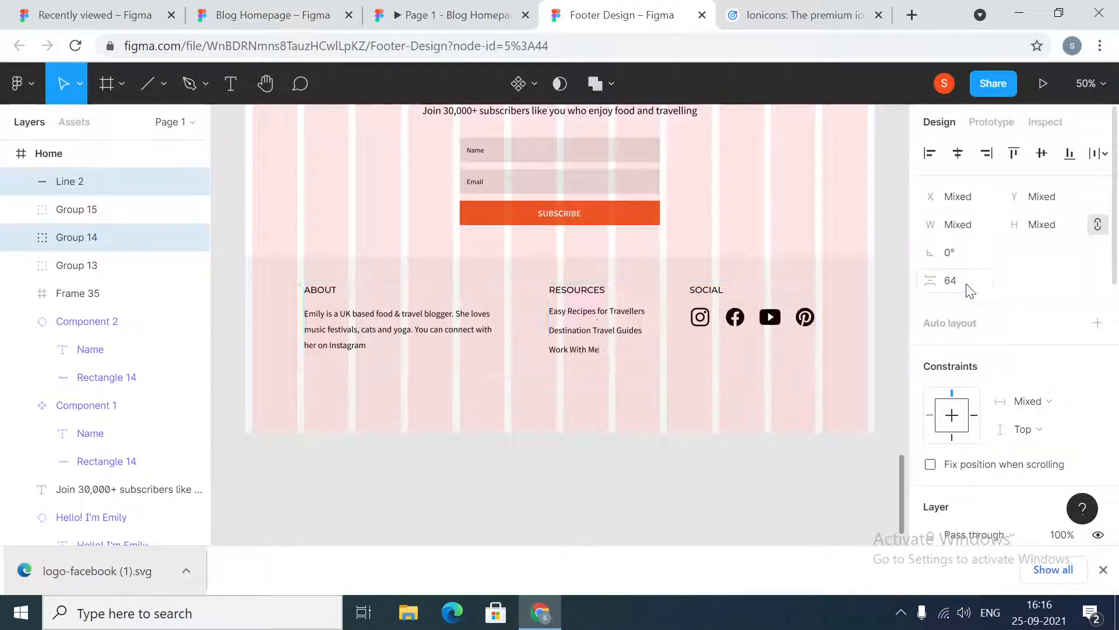
pyautogui.click(533, 497)
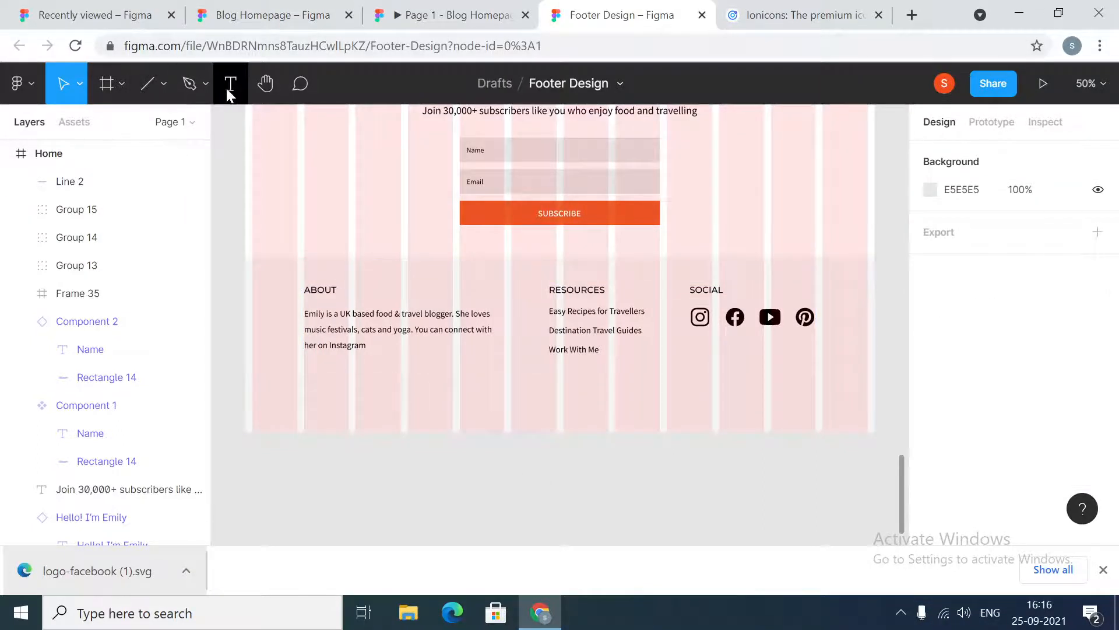
pyautogui.click(229, 86)
pyautogui.click(329, 409)
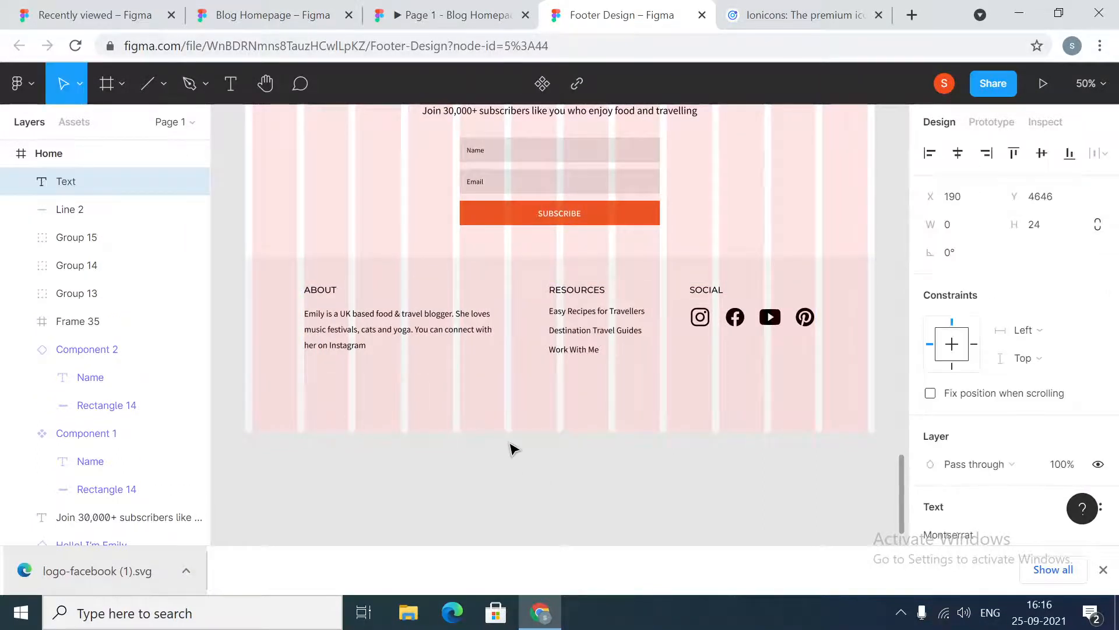
# Switch to the browser, search Google for the copyright text symbol and copy the © sign
pyautogui.click(280, 15)
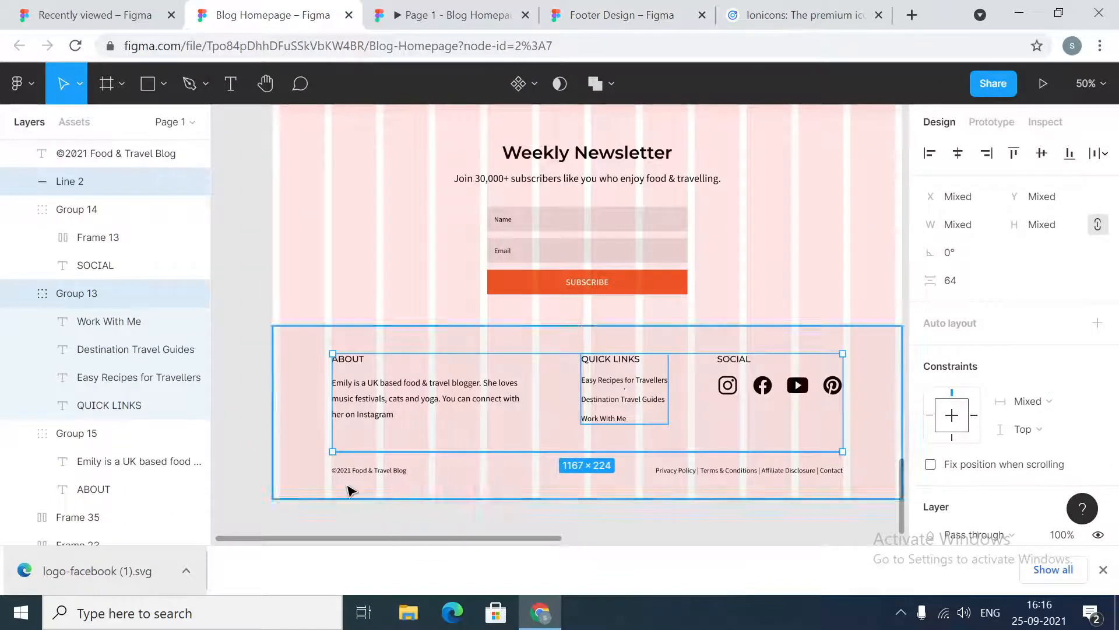
pyautogui.doubleClick(337, 470)
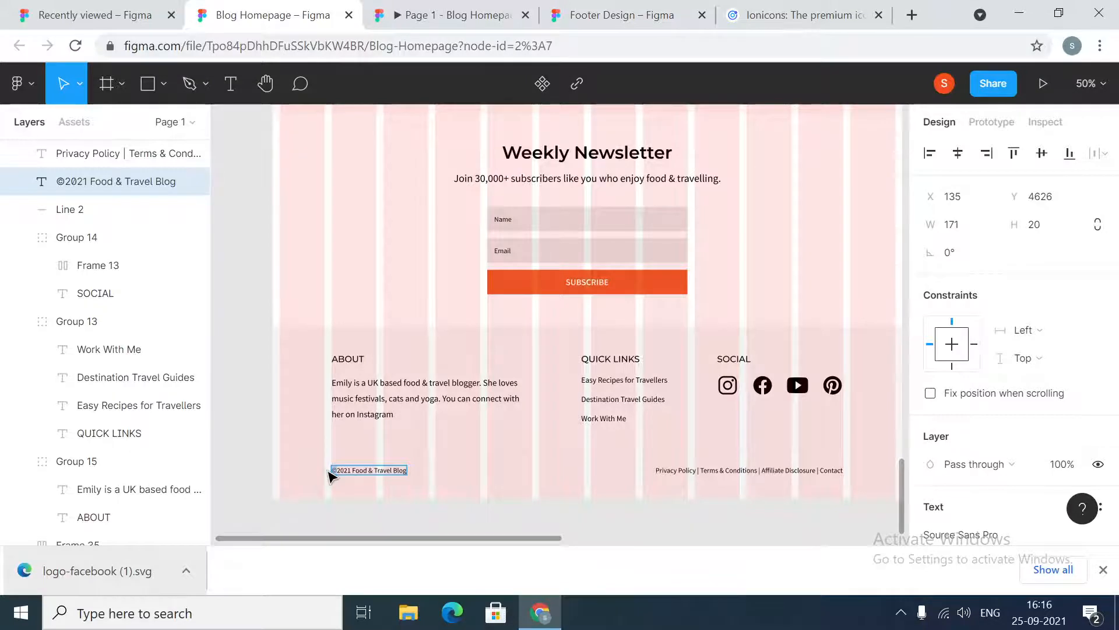
pyautogui.click(913, 16)
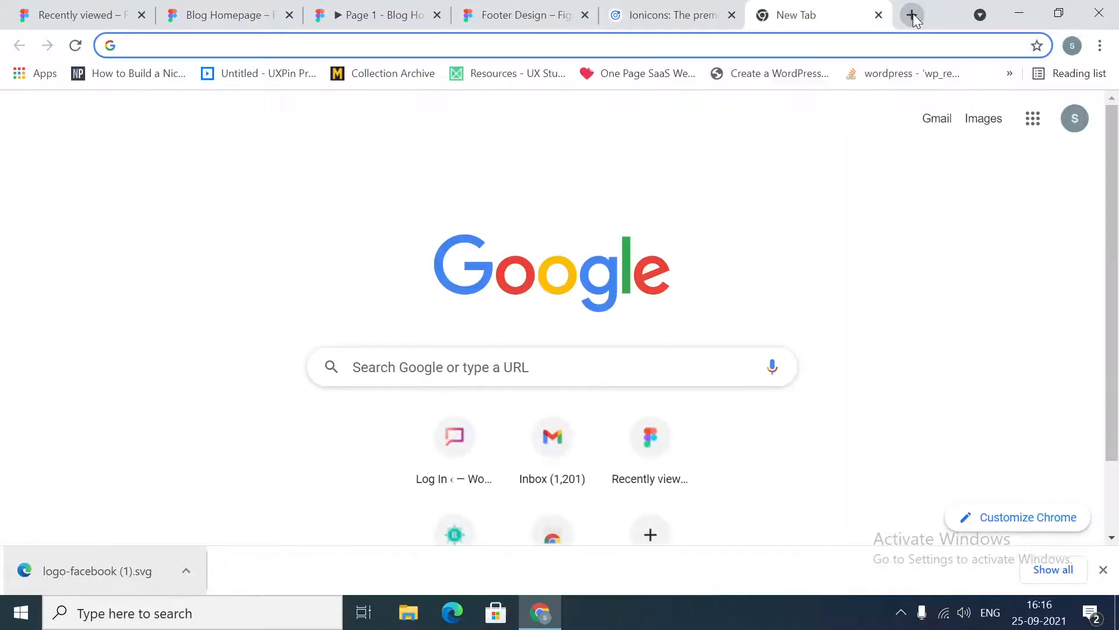
pyautogui.write('copyrights ')
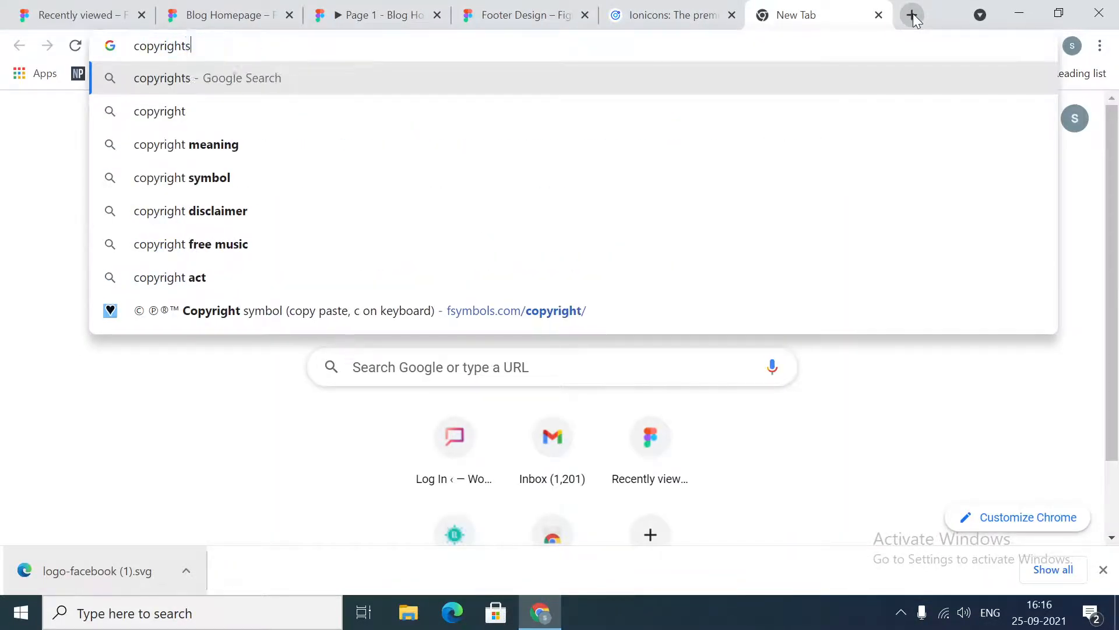
pyautogui.write('text')
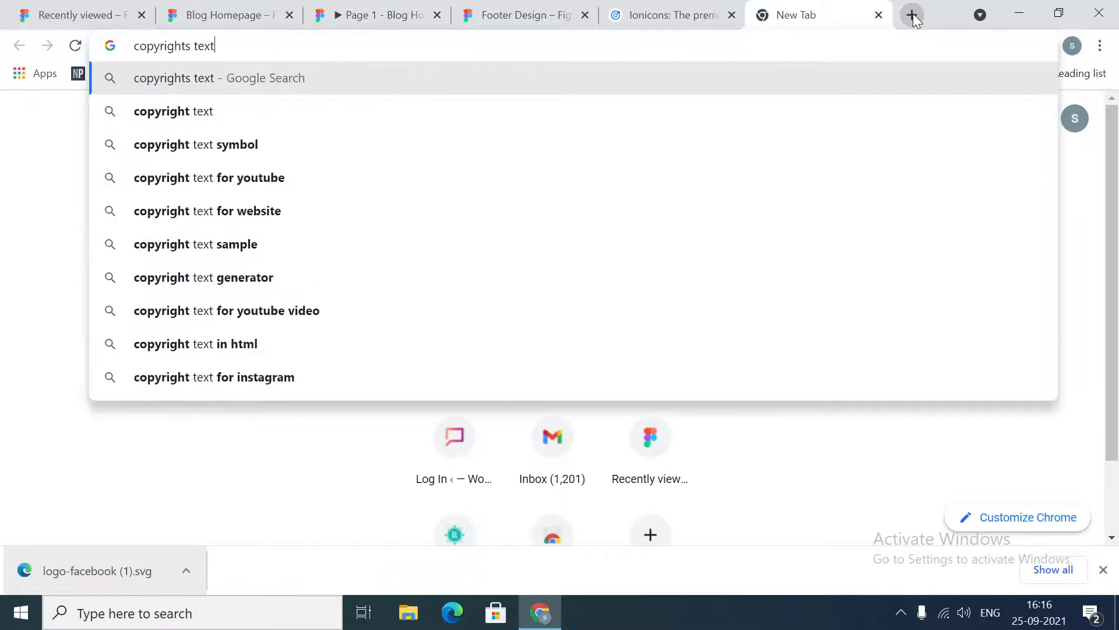
pyautogui.write(' symoil')
pyautogui.press('Return')
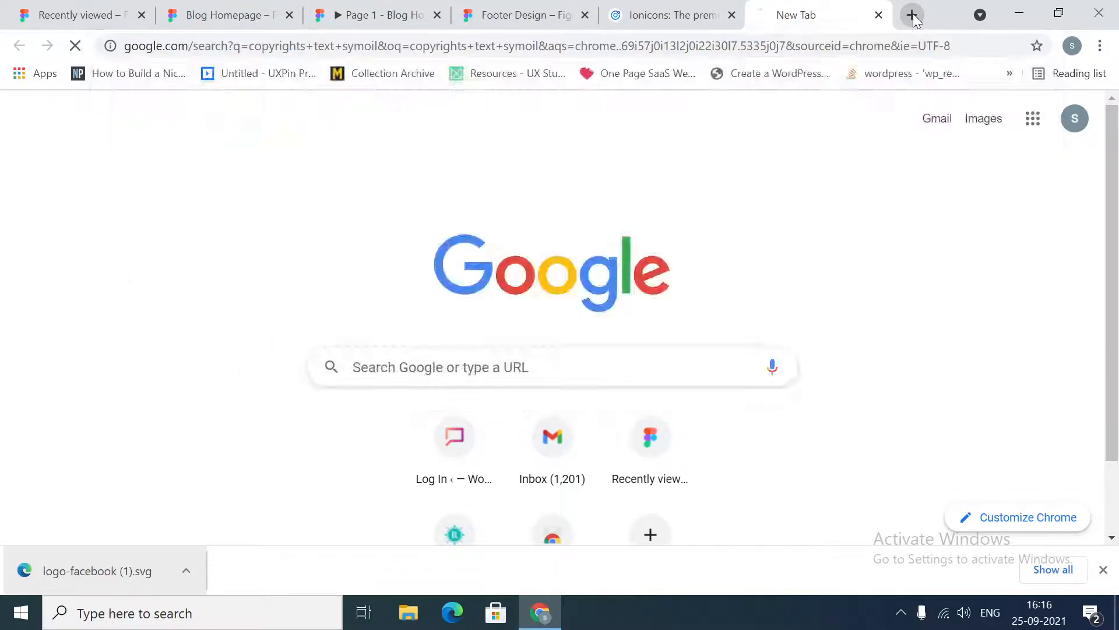
pyautogui.scroll(-2, 374, 265)
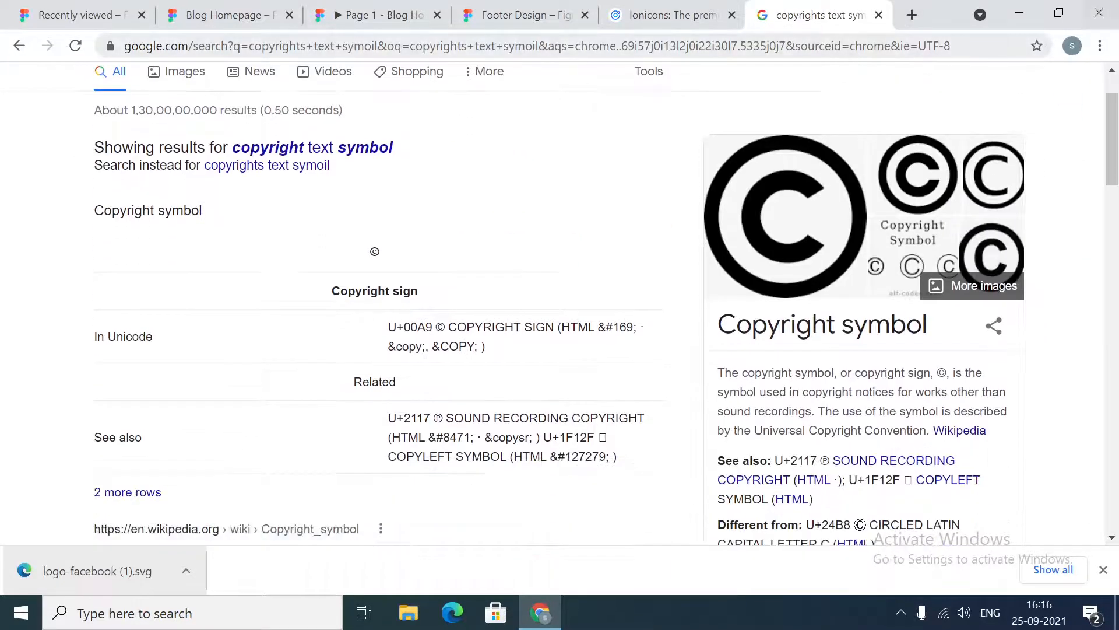
pyautogui.moveTo(364, 247); pyautogui.dragTo(394, 253)
pyautogui.hotkey('ctrl', 'c')
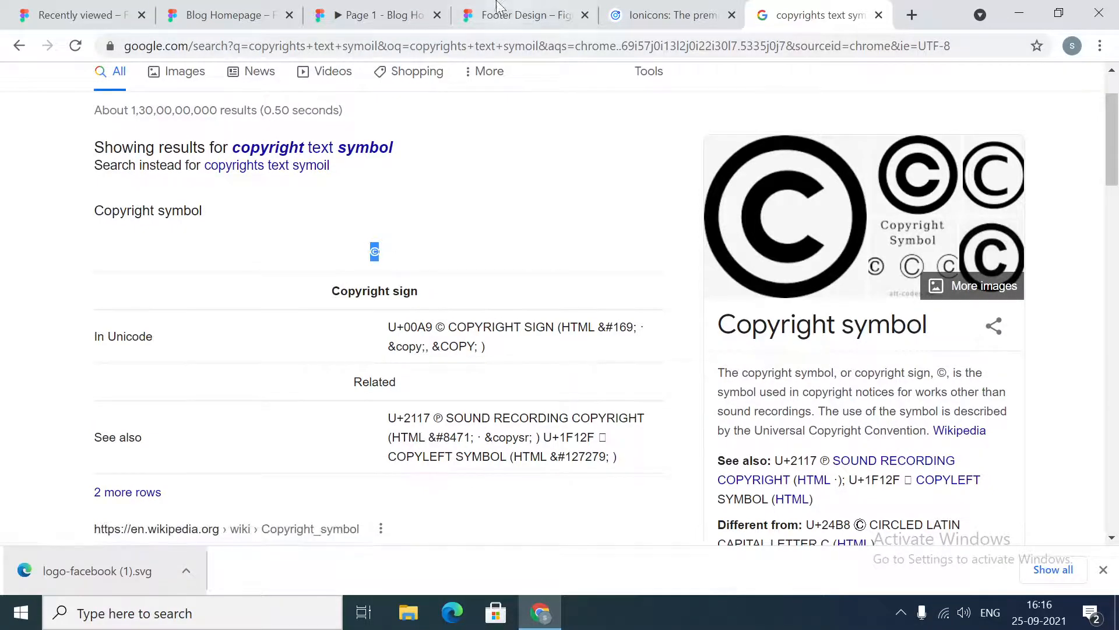
# Return to the Footer Design file and add a text layer below the divider containing the pasted © sign
pyautogui.click(378, 7)
pyautogui.click(272, 8)
pyautogui.click(495, 8)
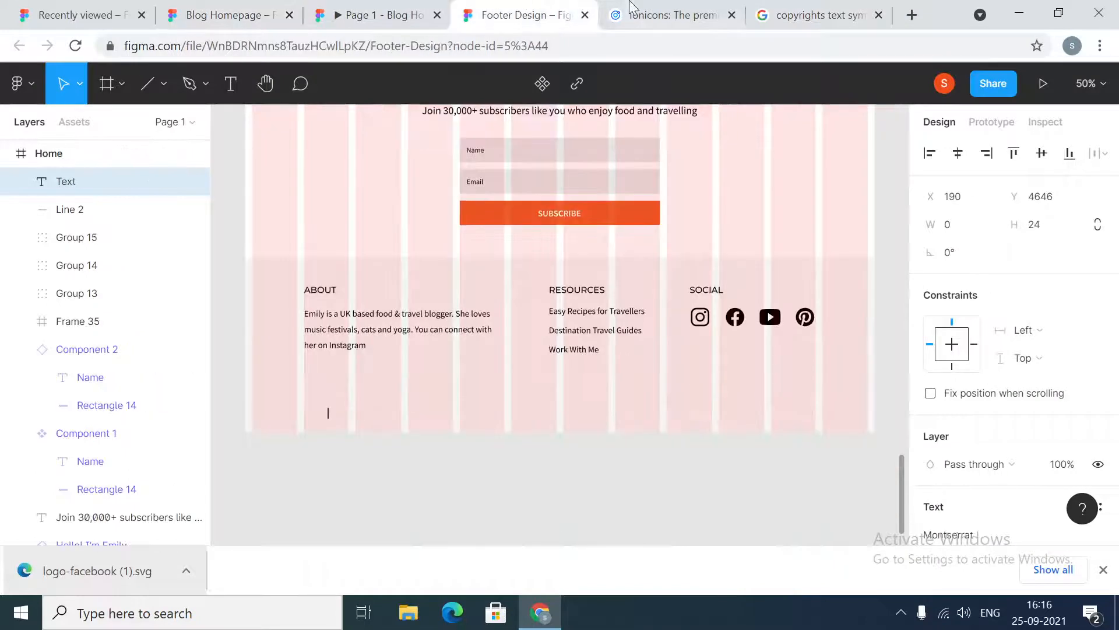
pyautogui.click(530, 404)
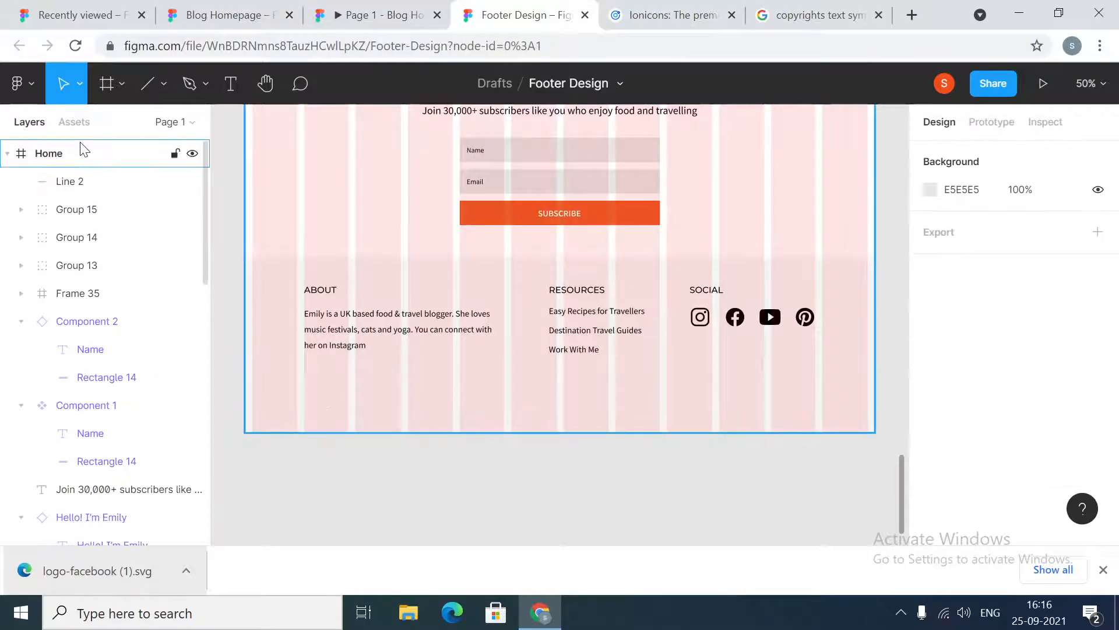
pyautogui.click(228, 89)
pyautogui.click(429, 405)
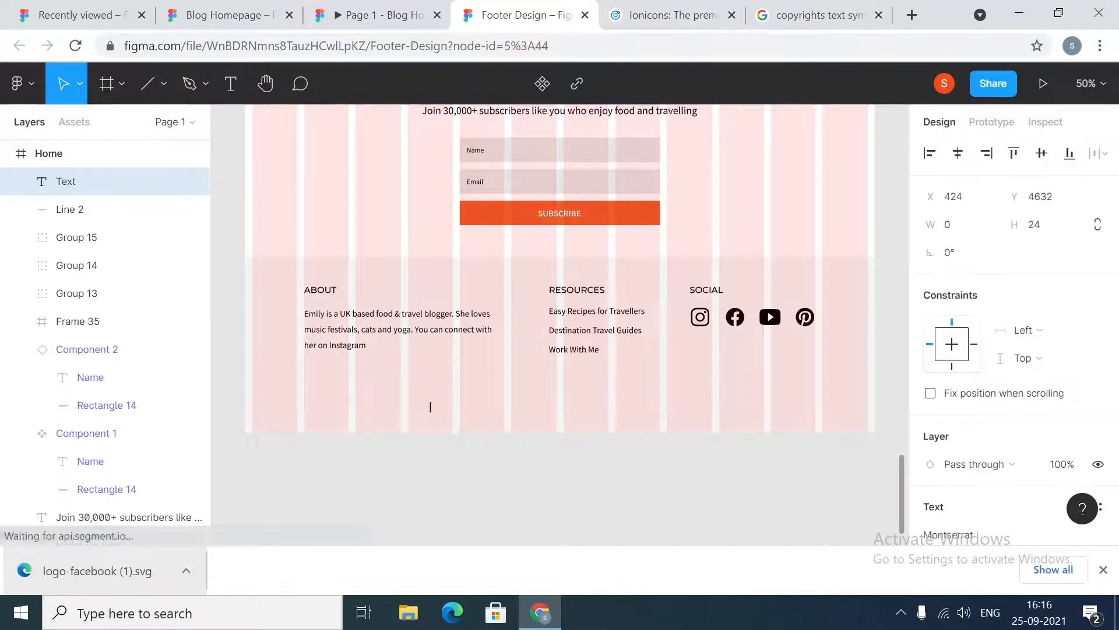
pyautogui.hotkey('ctrl', 'v')
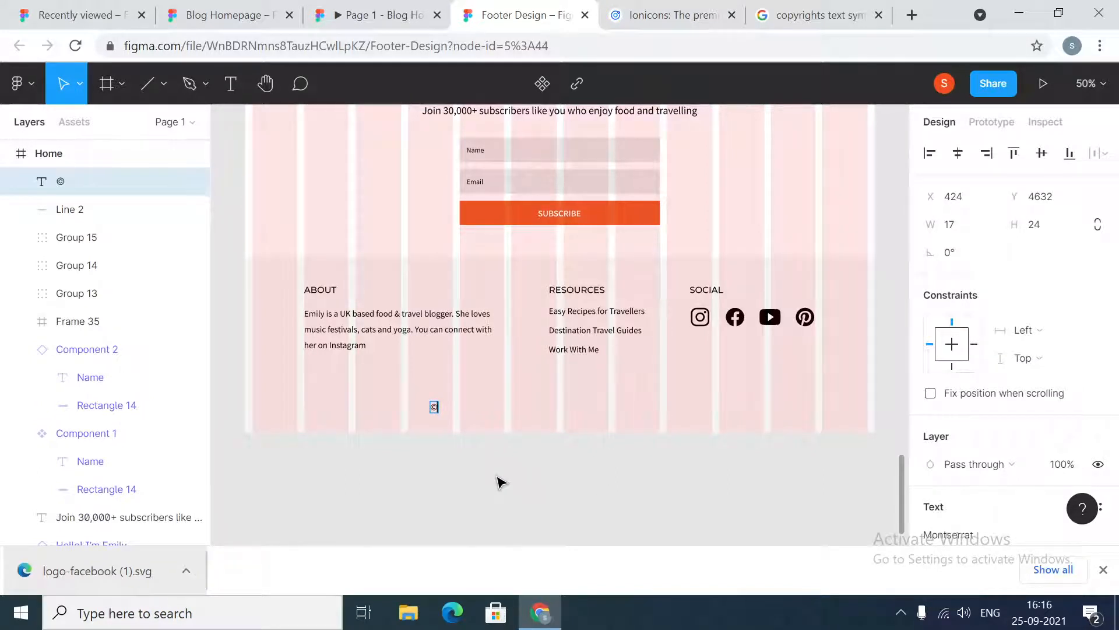
# Complete the copyright text as "© Food & Travel Blog 2021"
pyautogui.write('Foio')
pyautogui.write('d & Tr')
pyautogui.write('avel BL')
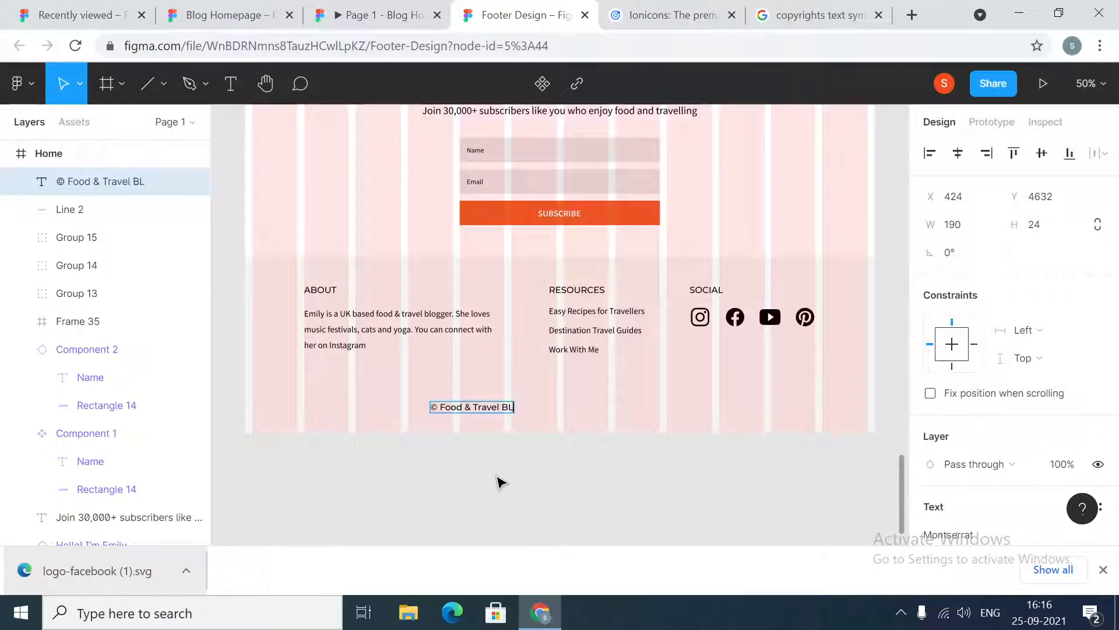
pyautogui.write('og')
pyautogui.press('BackSpace')
pyautogui.press('BackSpace')
pyautogui.press('BackSpace')
pyautogui.write('log 2021')
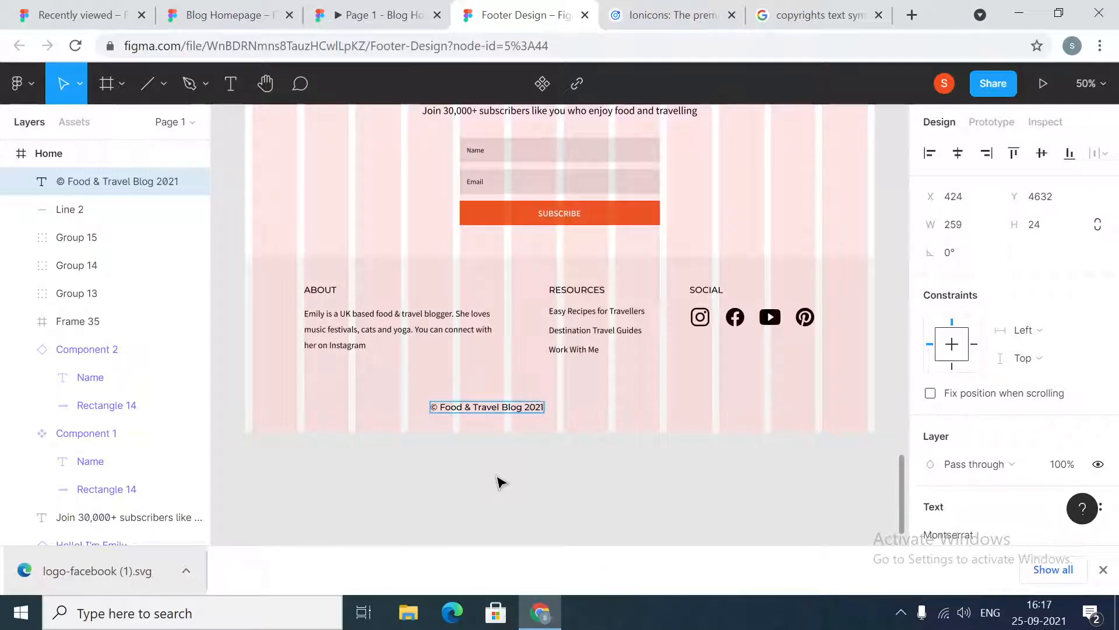
pyautogui.press('Return')
pyautogui.press('BackSpace')
pyautogui.press('Escape')
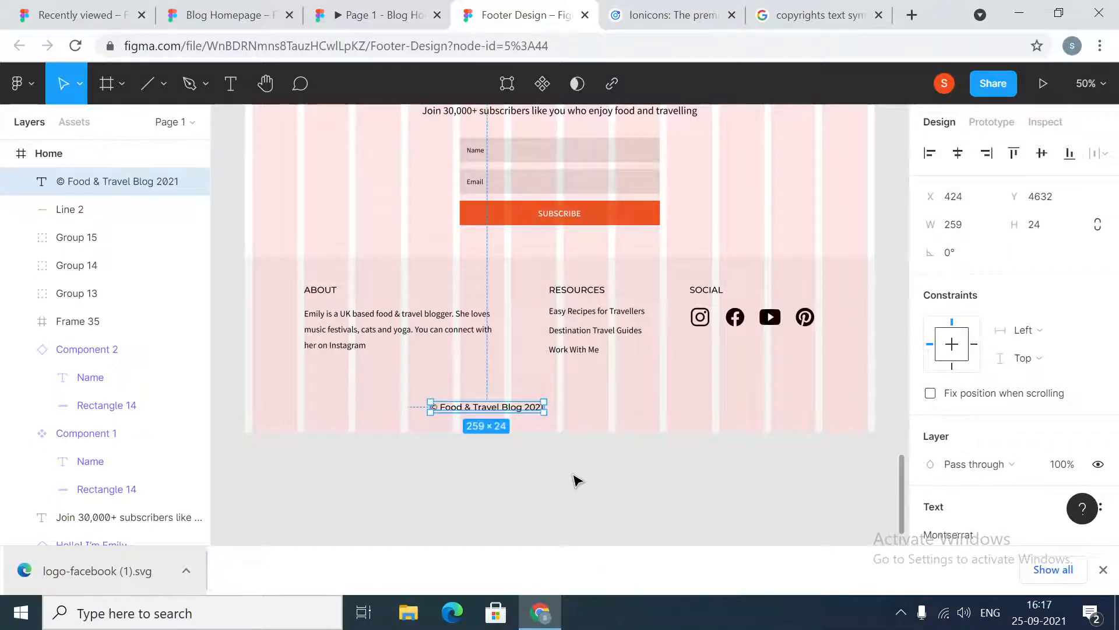
# Set the copyright text's font to Source Sans Pro at size 16
pyautogui.scroll(-5, 1014, 428)
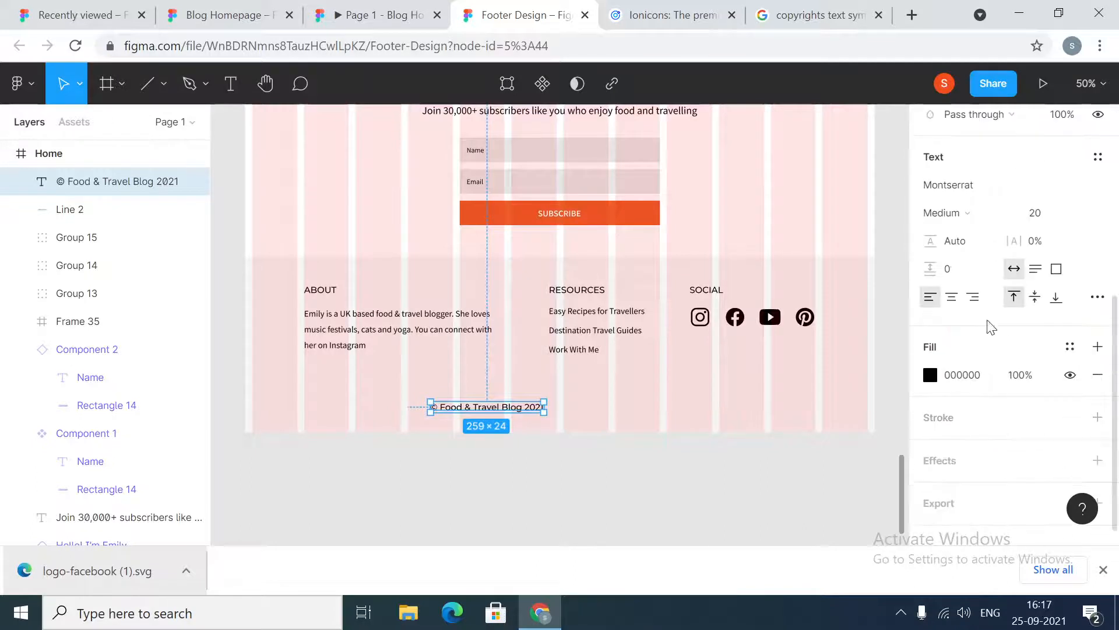
pyautogui.click(962, 185)
pyautogui.write('Source San')
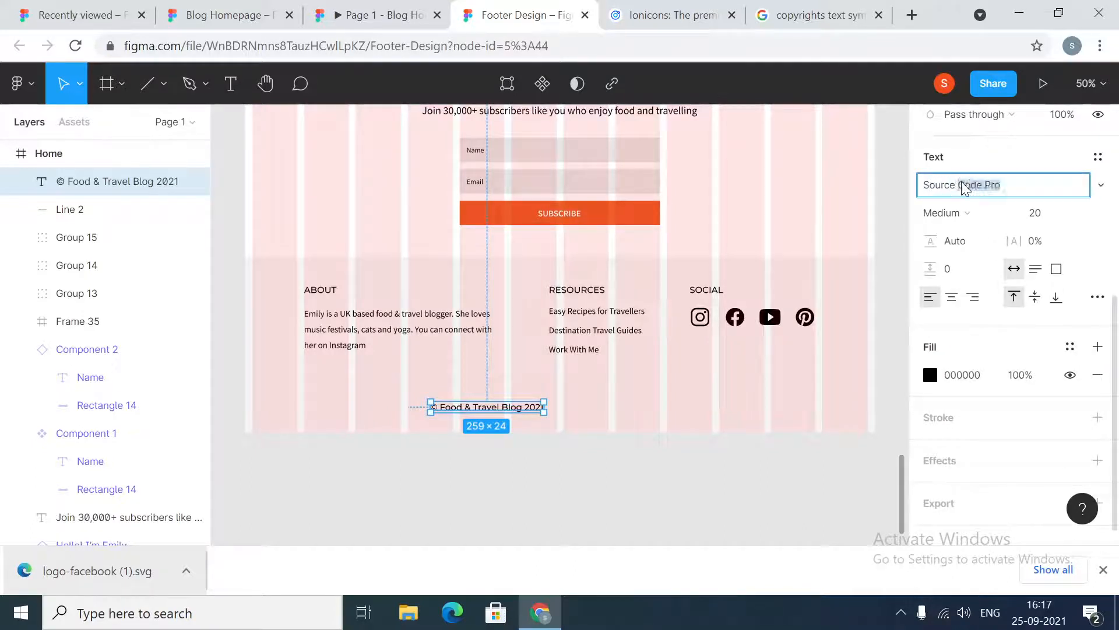
pyautogui.write('s')
pyautogui.press('Return')
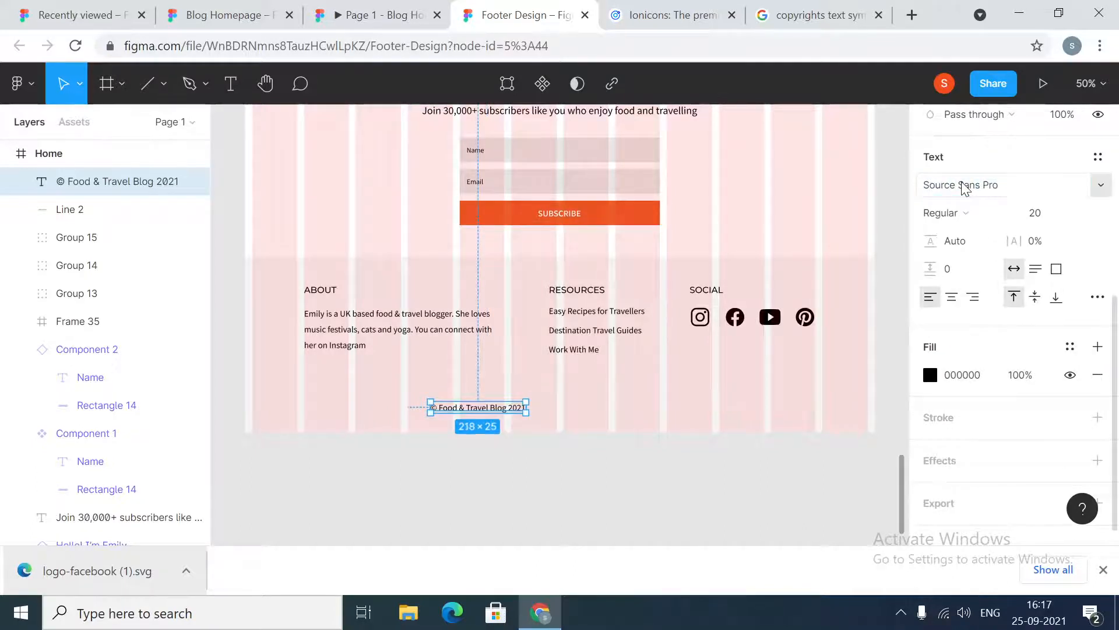
pyautogui.click(1055, 213)
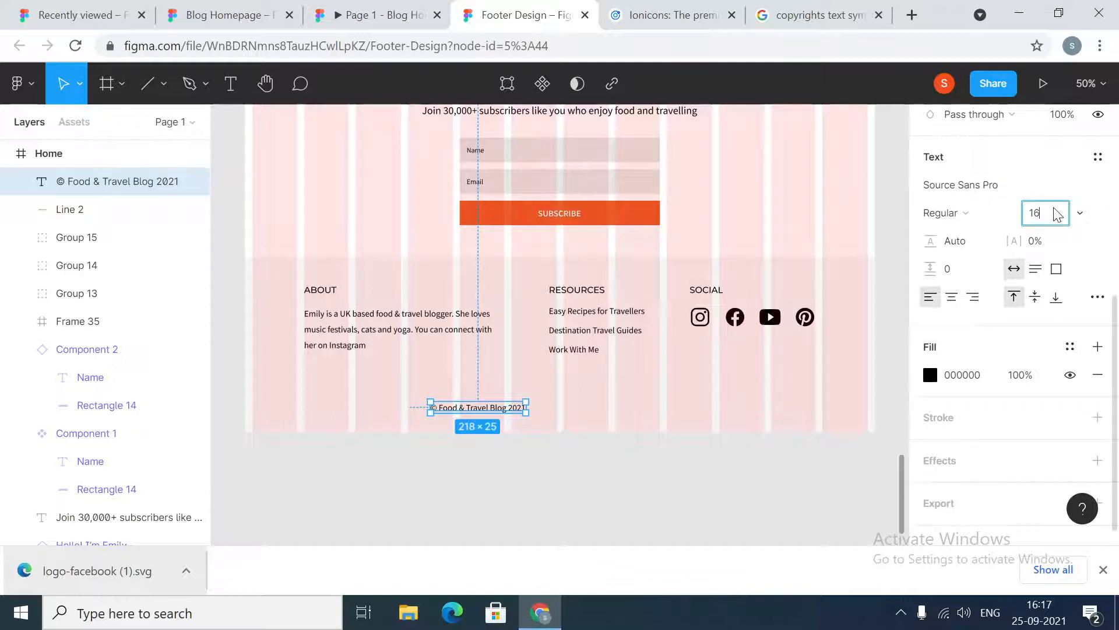
pyautogui.press('Return')
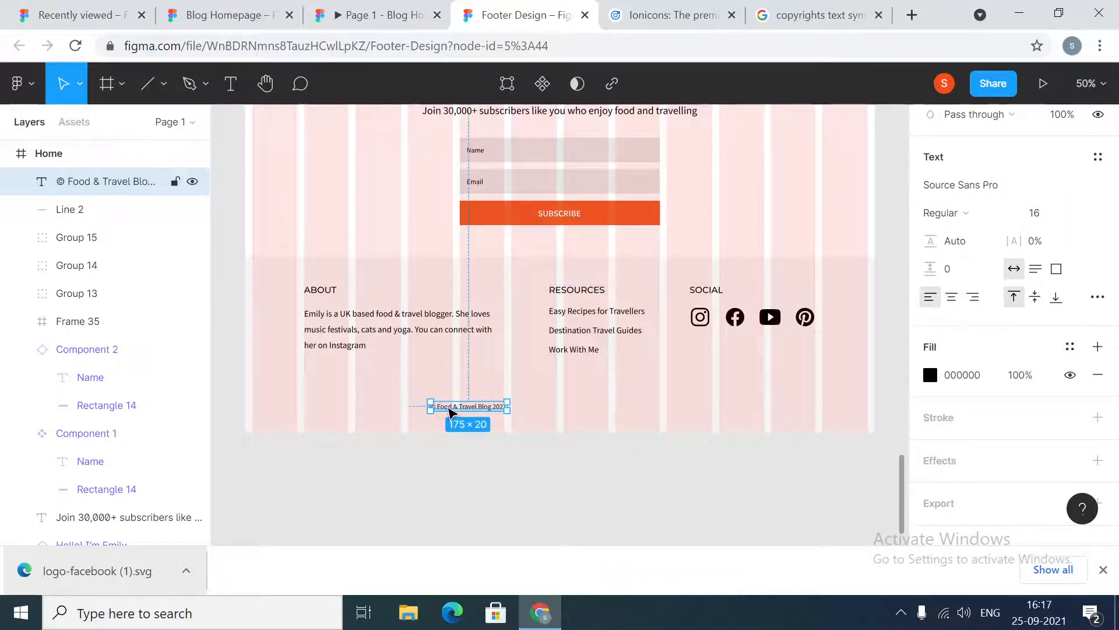
# Place the copyright text beneath the divider's left end and compare its gap with the reference footer
pyautogui.moveTo(453, 411); pyautogui.dragTo(327, 405)
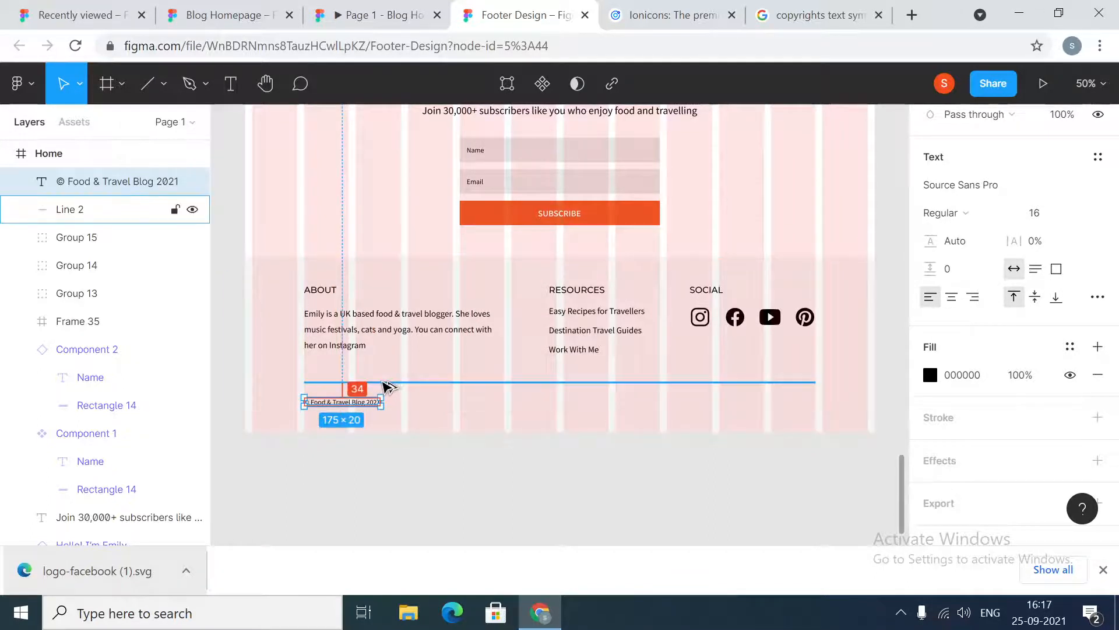
pyautogui.click(262, 5)
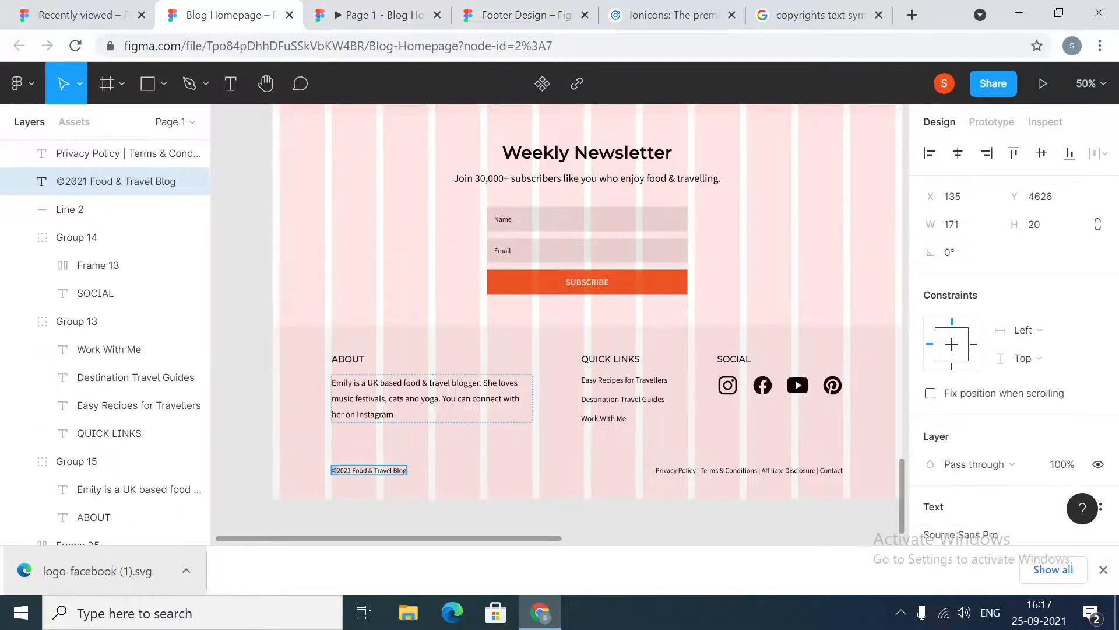
pyautogui.click(399, 453)
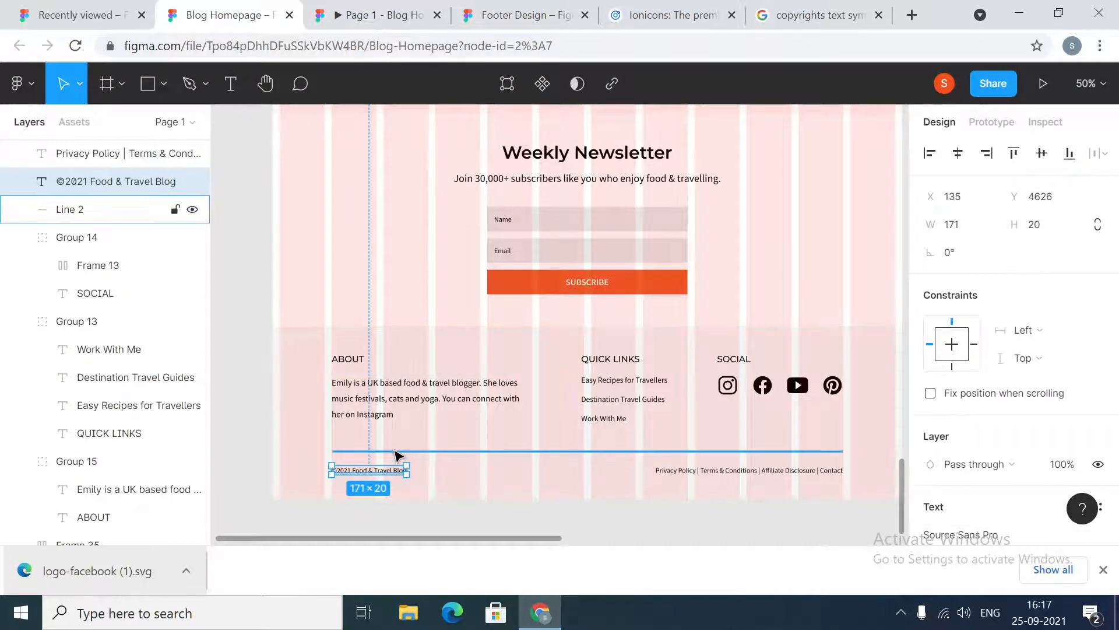
pyautogui.keyDown('shift'); pyautogui.click(396, 452); pyautogui.keyUp('shift')
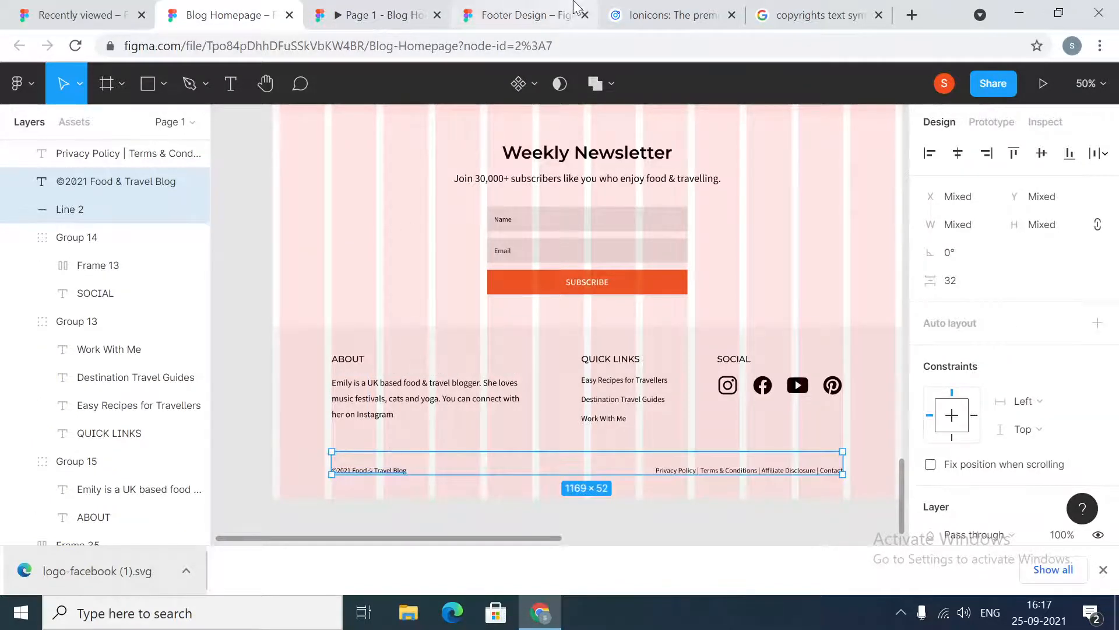
pyautogui.click(535, 12)
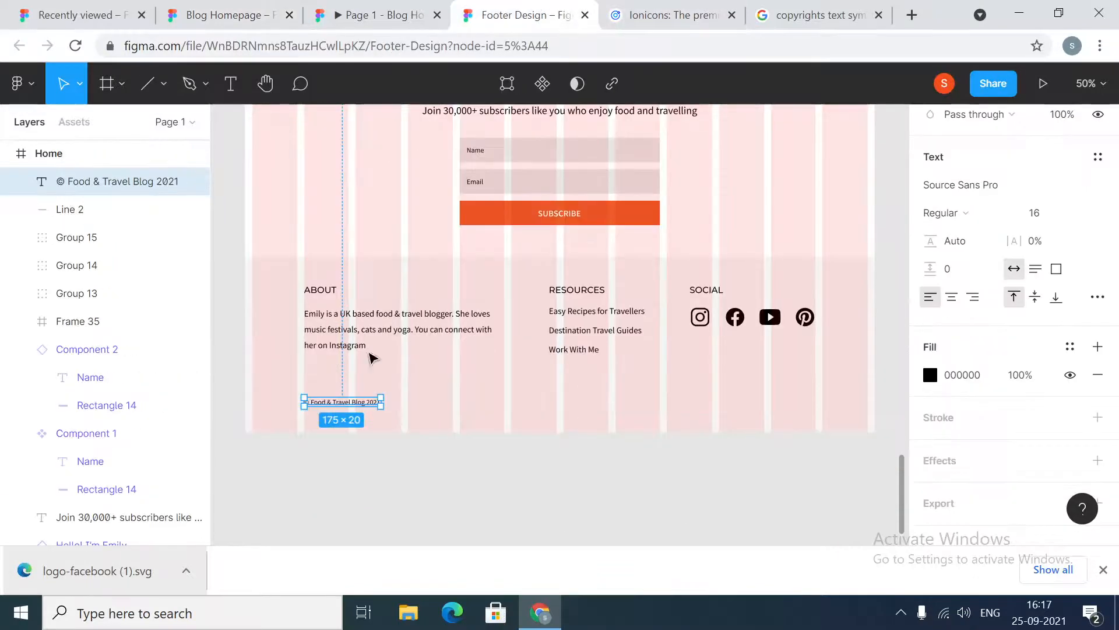
# Close the extra search tab and nudge the copyright text up slightly beneath the divider
pyautogui.click(879, 14)
pyautogui.click(879, 15)
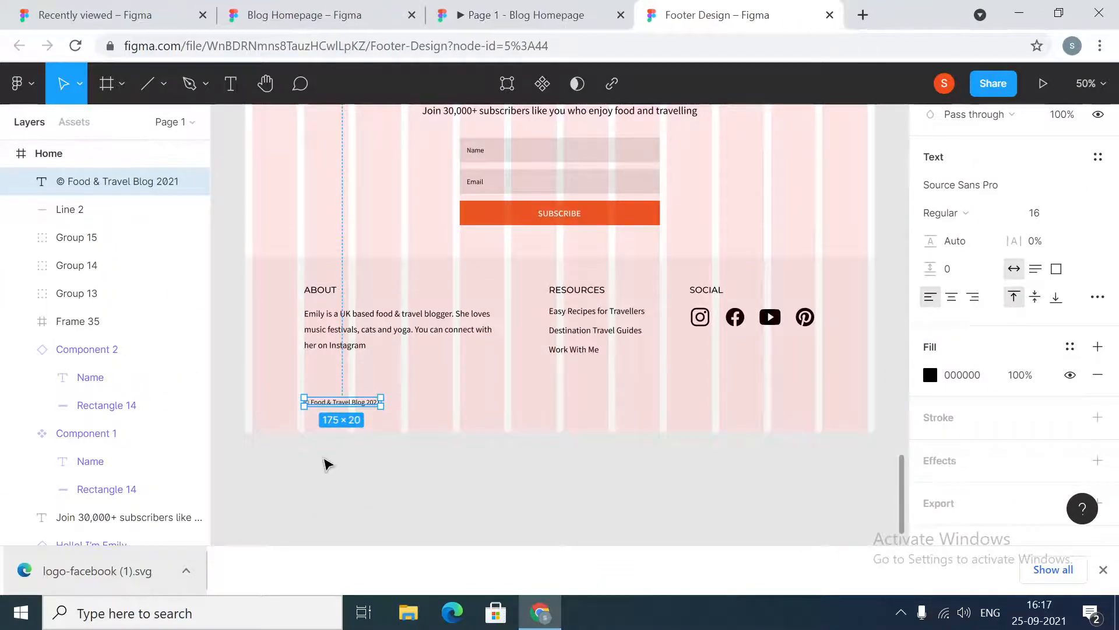
pyautogui.keyDown('shift'); pyautogui.click(355, 382); pyautogui.keyUp('shift')
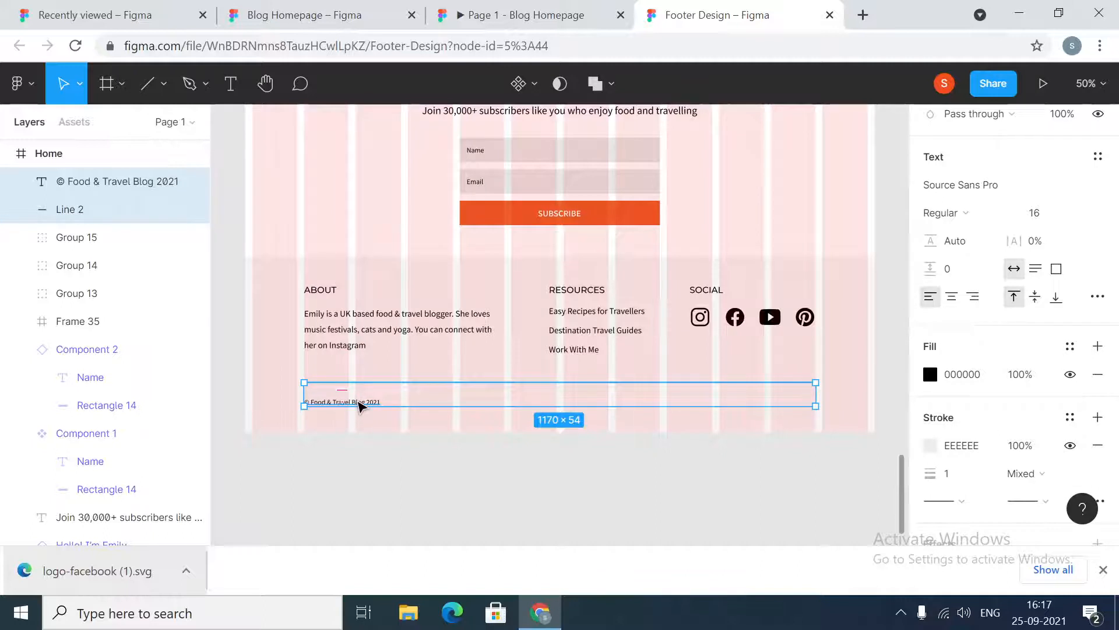
pyautogui.click(359, 402)
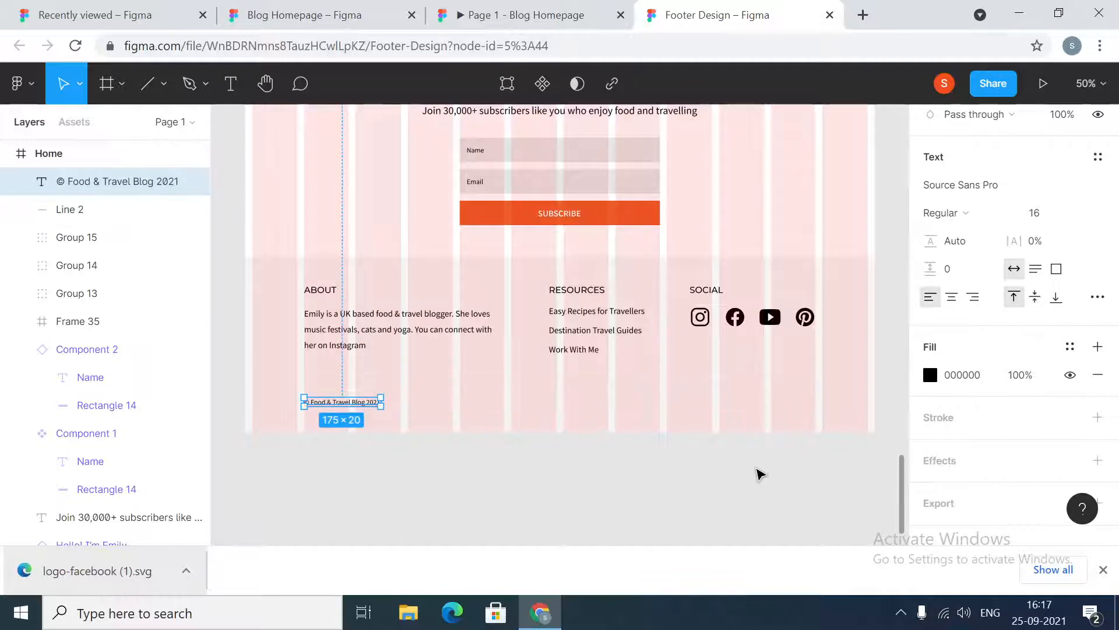
pyautogui.press('Up')
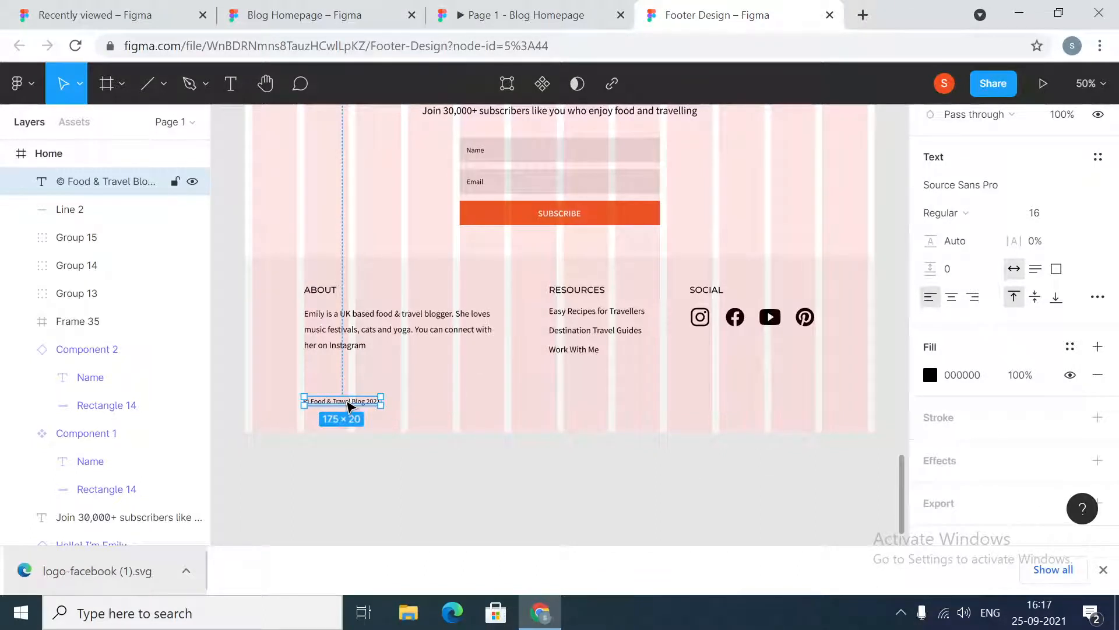
# Duplicate the copyright text toward the footer's right side and change the copy to "Privacy Policy"
pyautogui.moveTo(349, 402); pyautogui.dragTo(697, 402)
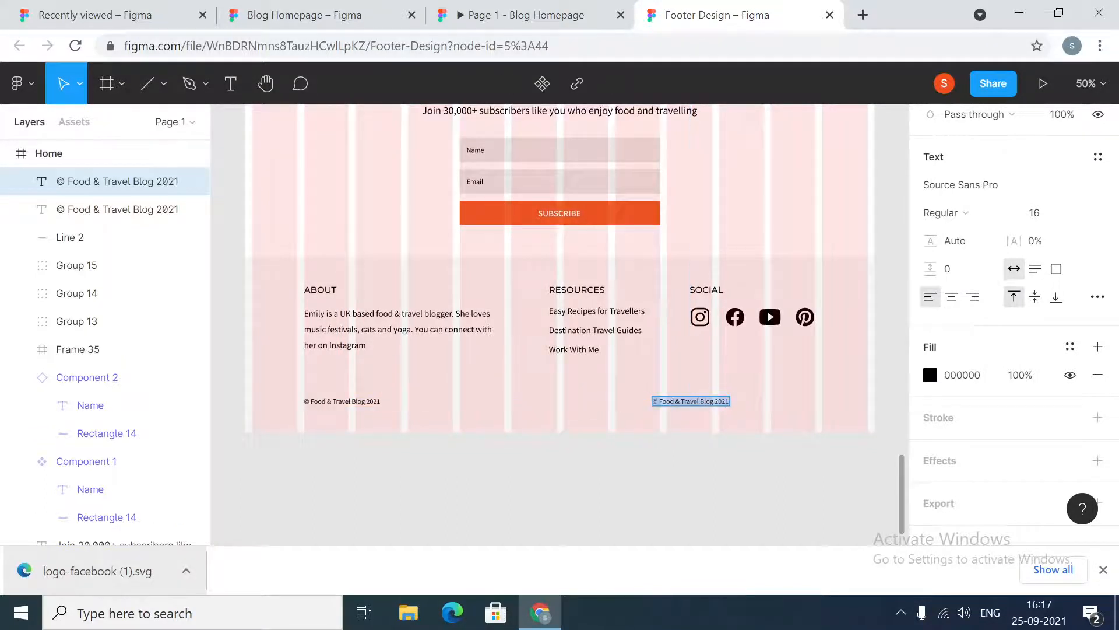
pyautogui.write('Privacy')
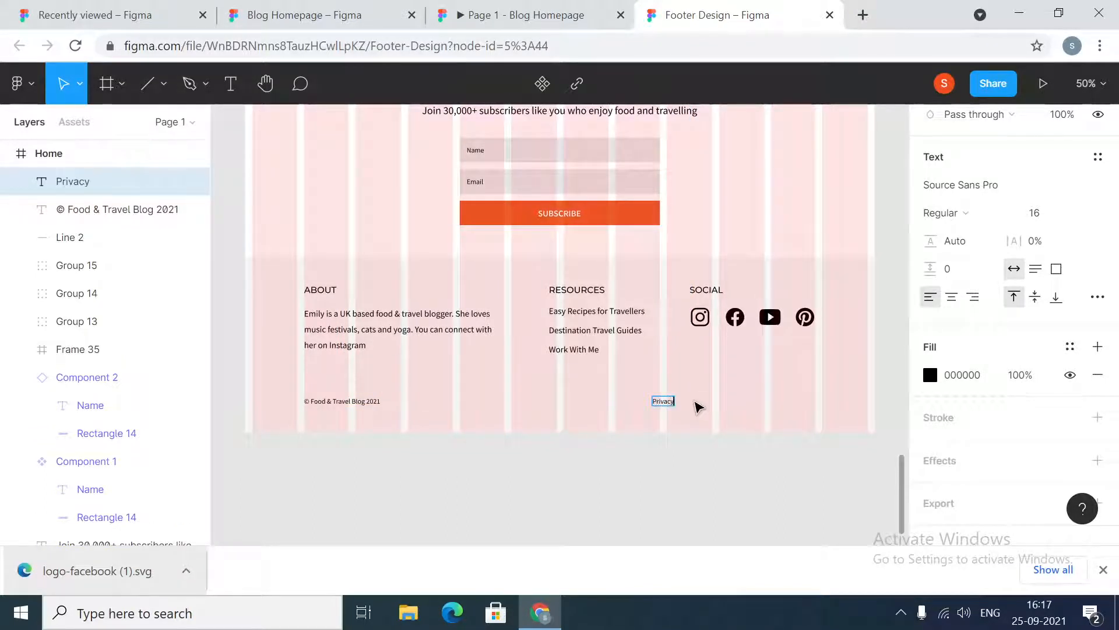
pyautogui.write(' O Poli')
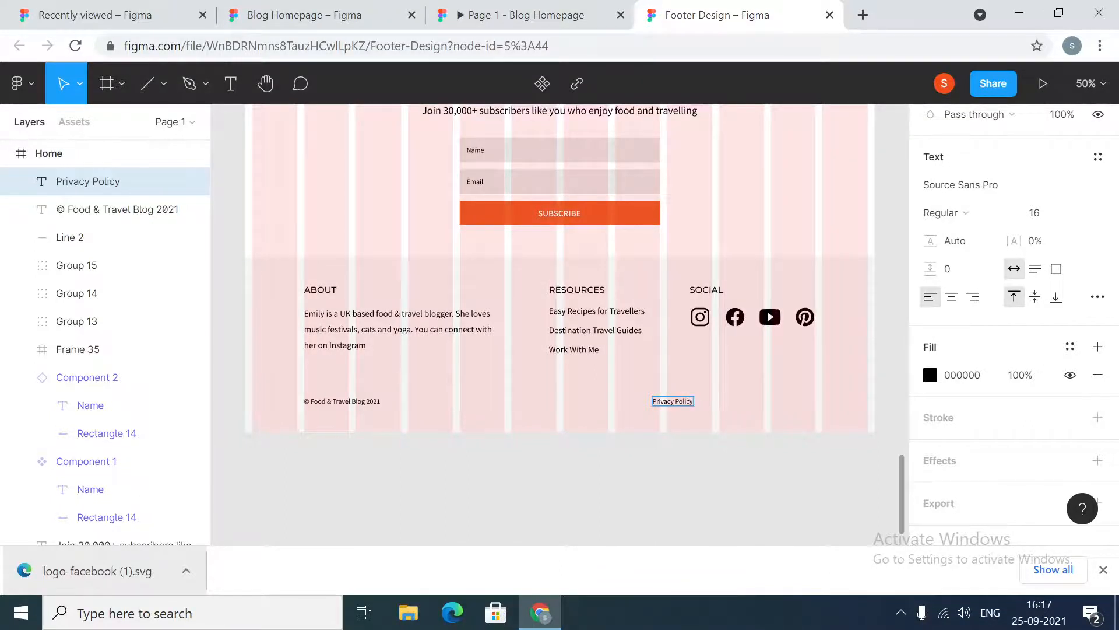
# Extend the links text to "Privacy Policy | Terms & Conditions | Affiliate Disclosure"
pyautogui.hotkey('ctrl', '+')
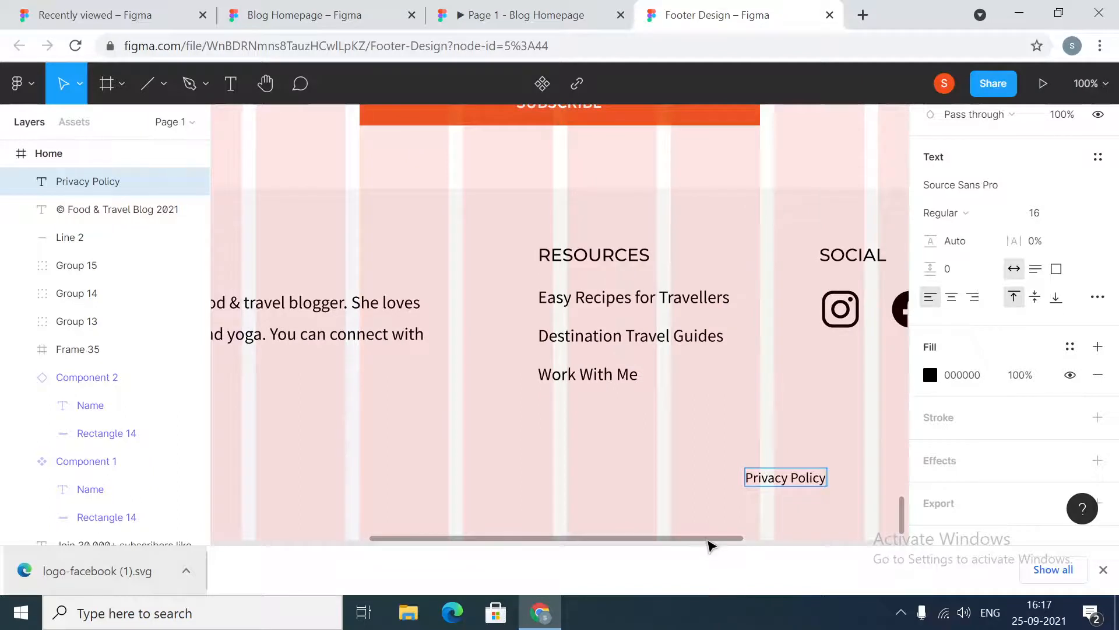
pyautogui.moveTo(712, 544); pyautogui.dragTo(759, 549)
pyautogui.write('|')
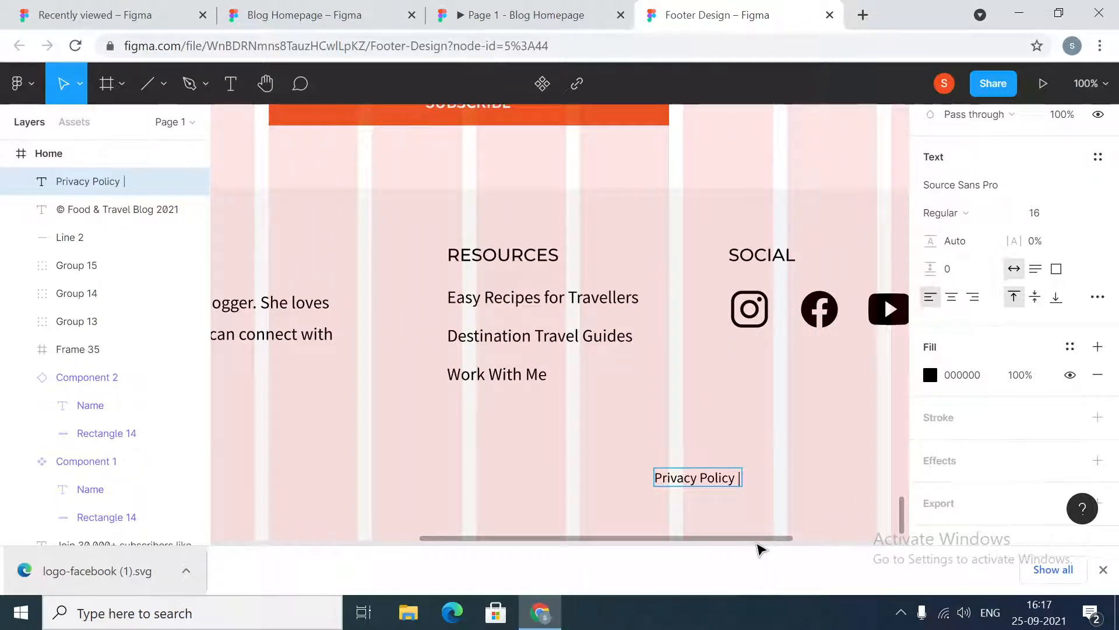
pyautogui.write(' Terms')
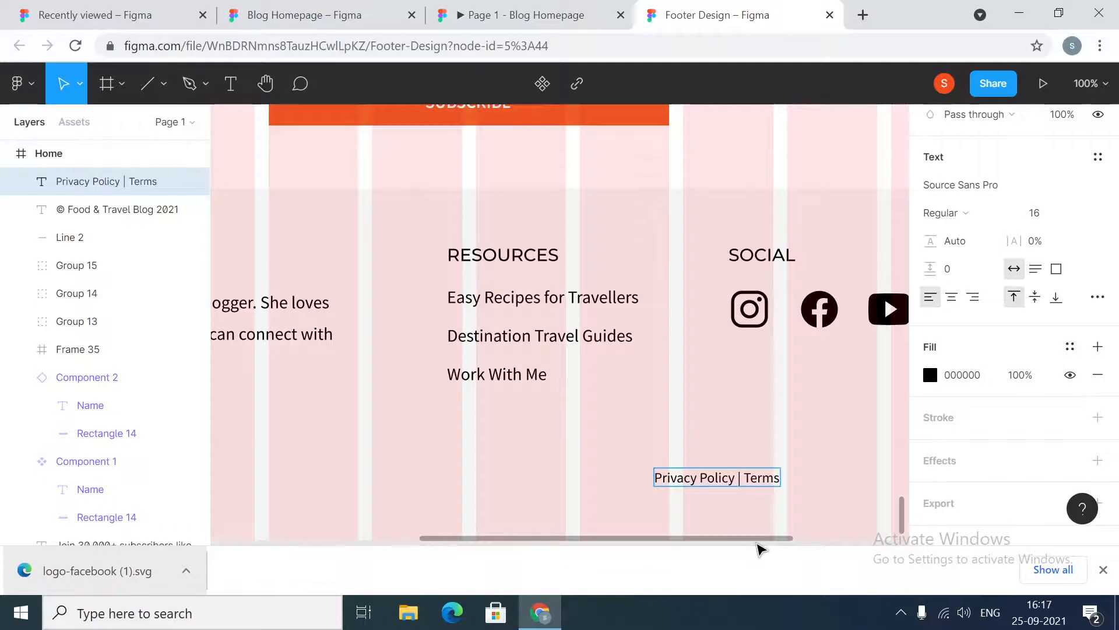
pyautogui.write(' & Consitions')
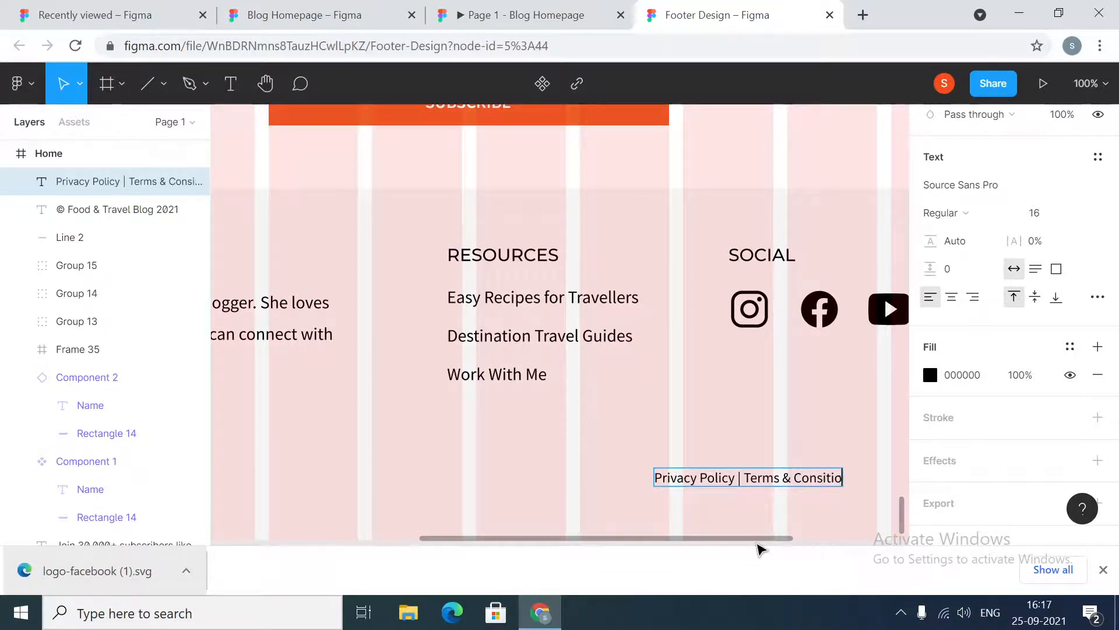
pyautogui.press('BackSpace')
pyautogui.press('BackSpace')
pyautogui.press('BackSpace')
pyautogui.press('BackSpace')
pyautogui.press('BackSpace')
pyautogui.press('BackSpace')
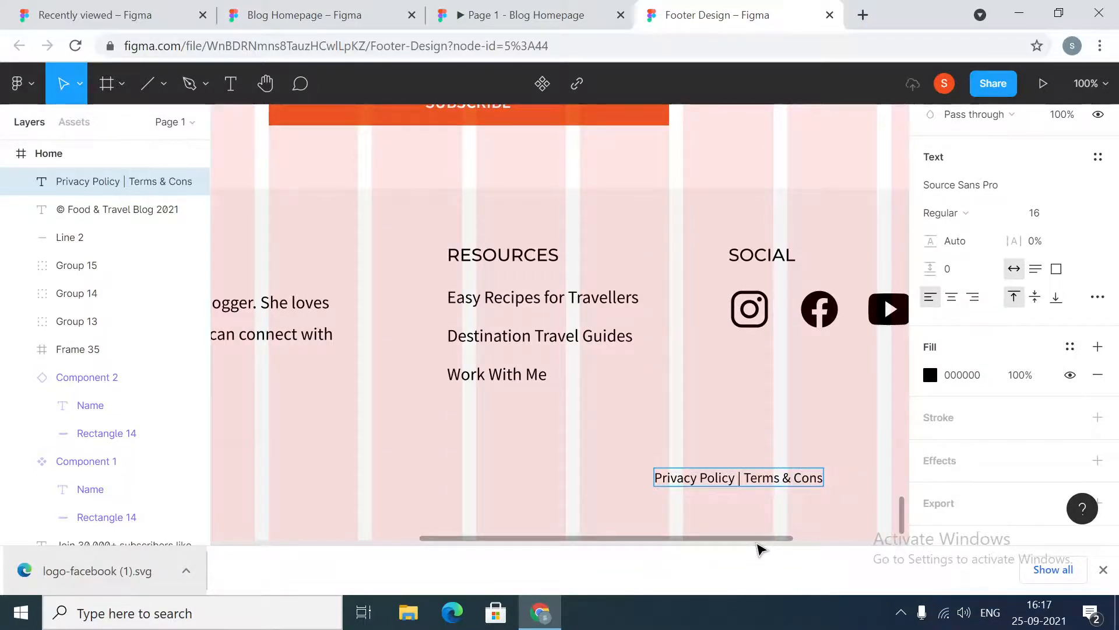
pyautogui.press('BackSpace')
pyautogui.write('ditions')
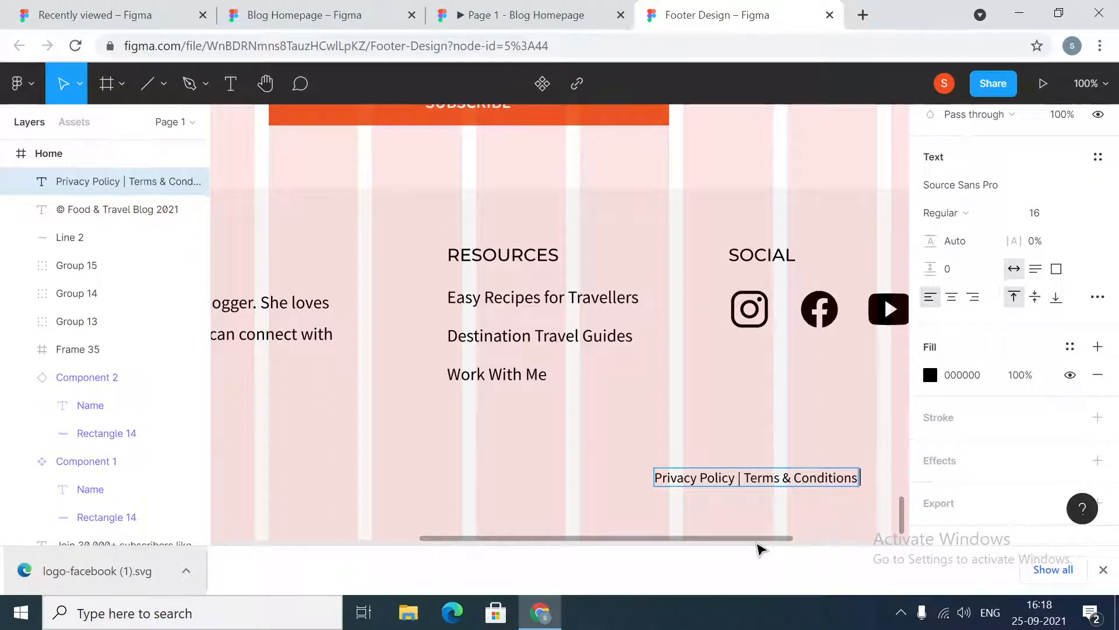
pyautogui.write(' | Affili')
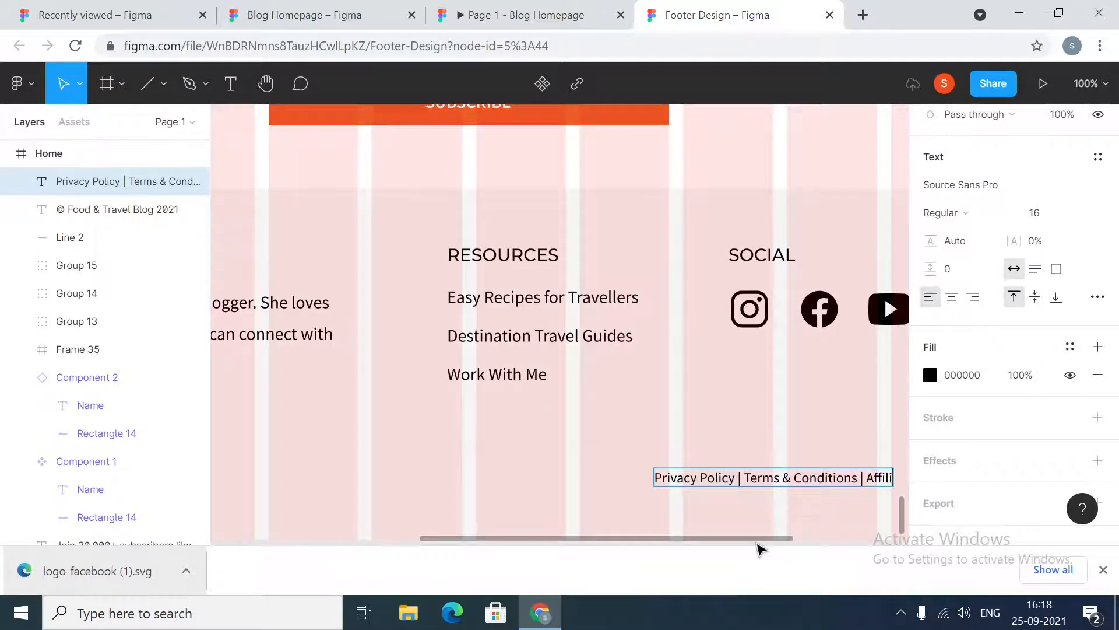
pyautogui.write('ate')
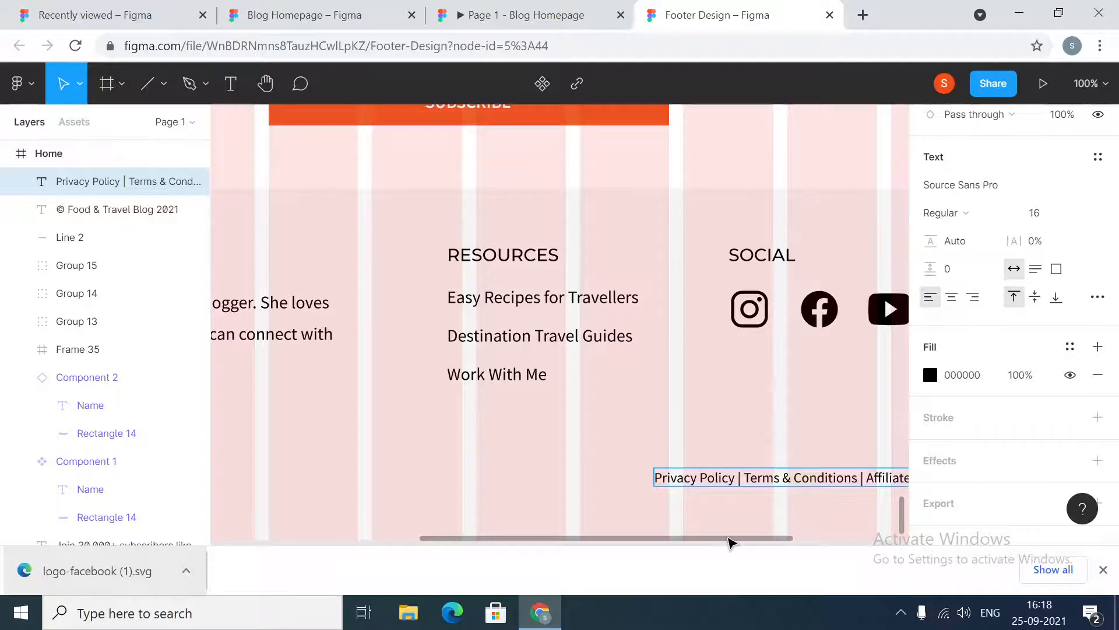
pyautogui.hscroll(3, 729, 540)
pyautogui.write('Di')
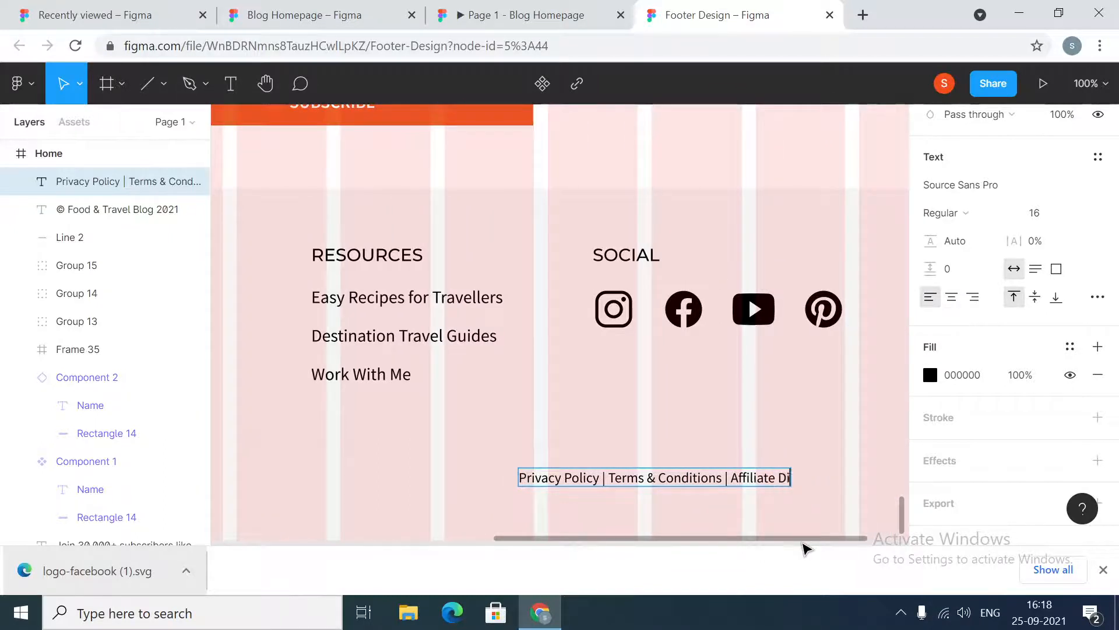
pyautogui.write('sclosu')
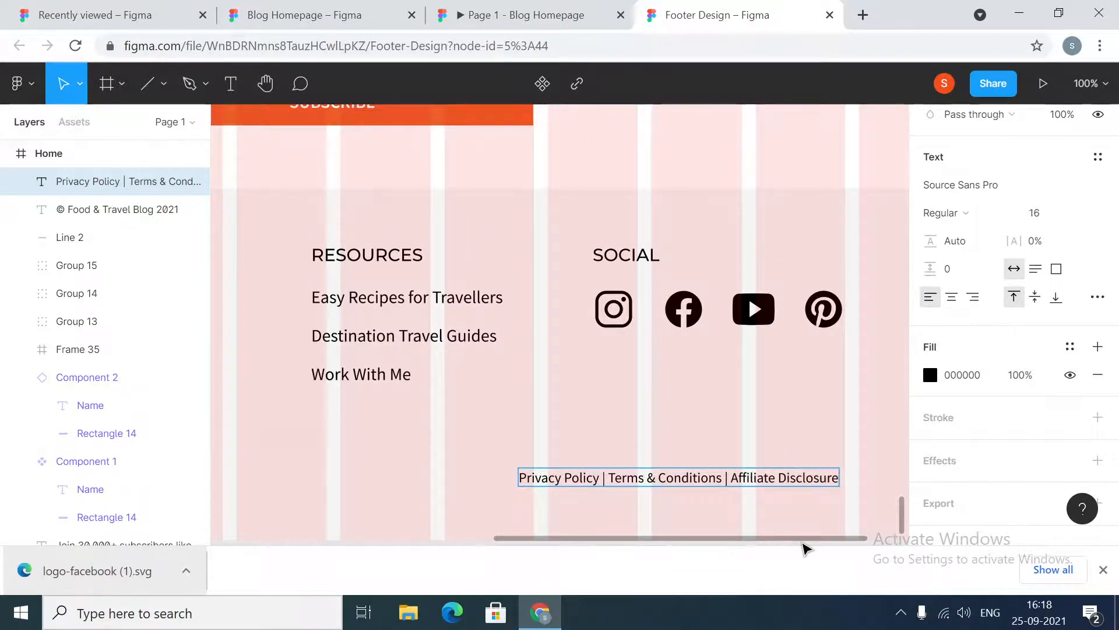
pyautogui.write('re')
pyautogui.hscroll(3, 815, 544)
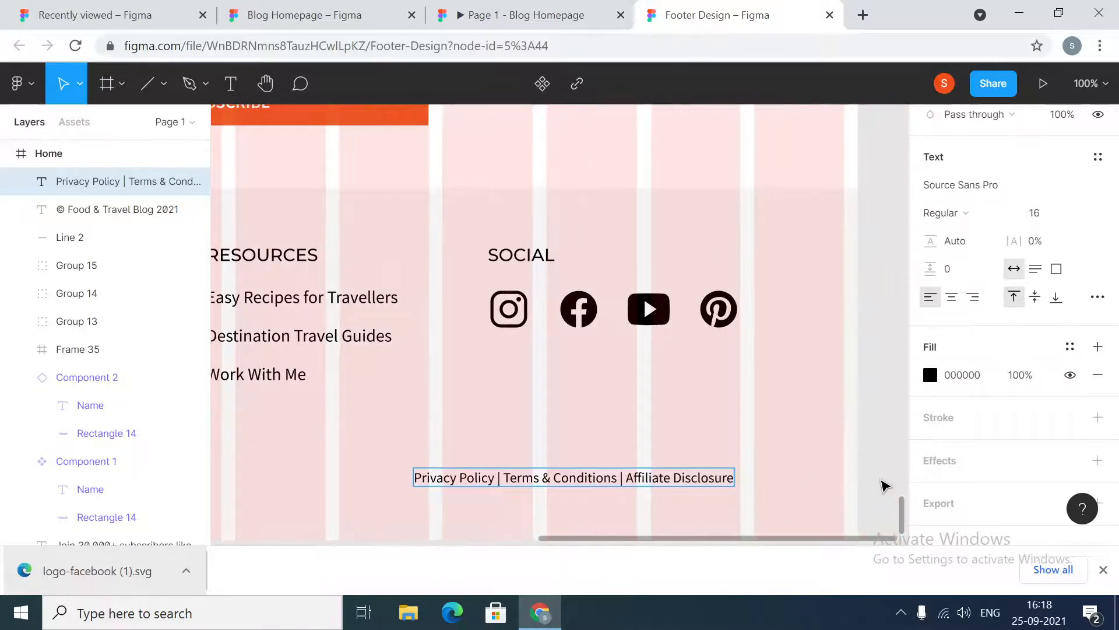
# Shift the links text slightly and append "| Contact" to its end
pyautogui.press('Escape')
pyautogui.moveTo(650, 480); pyautogui.dragTo(635, 489)
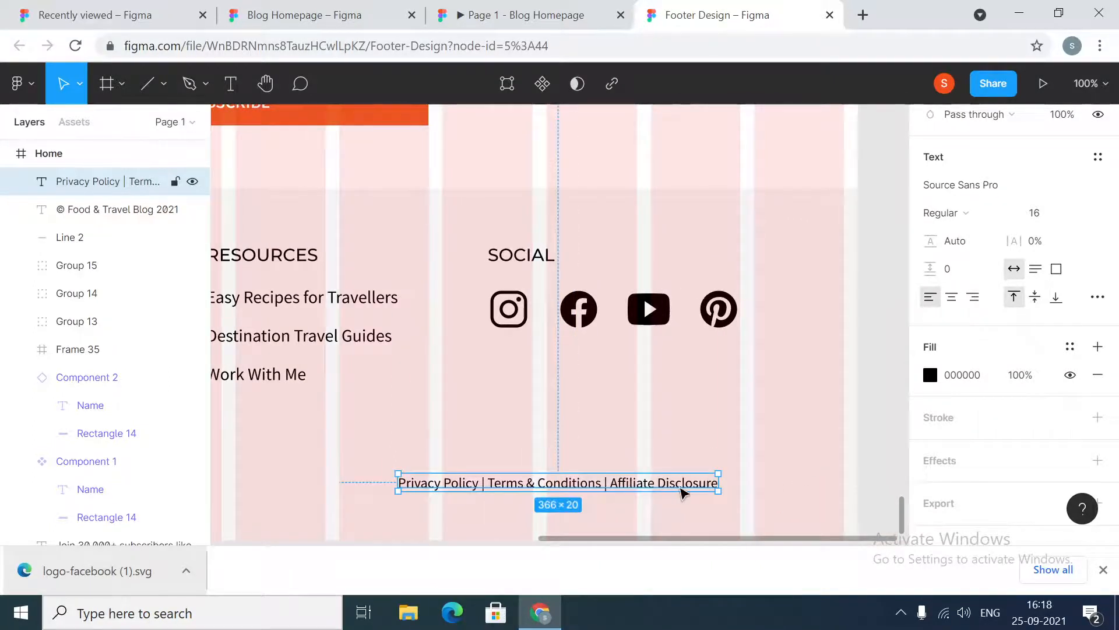
pyautogui.doubleClick(712, 485)
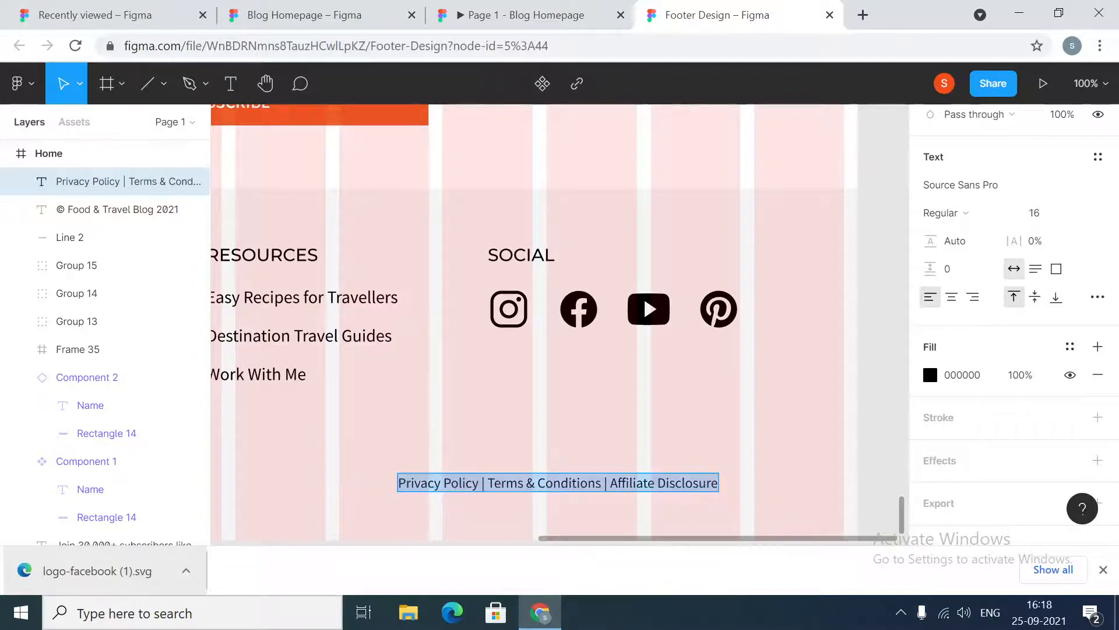
pyautogui.press('Right')
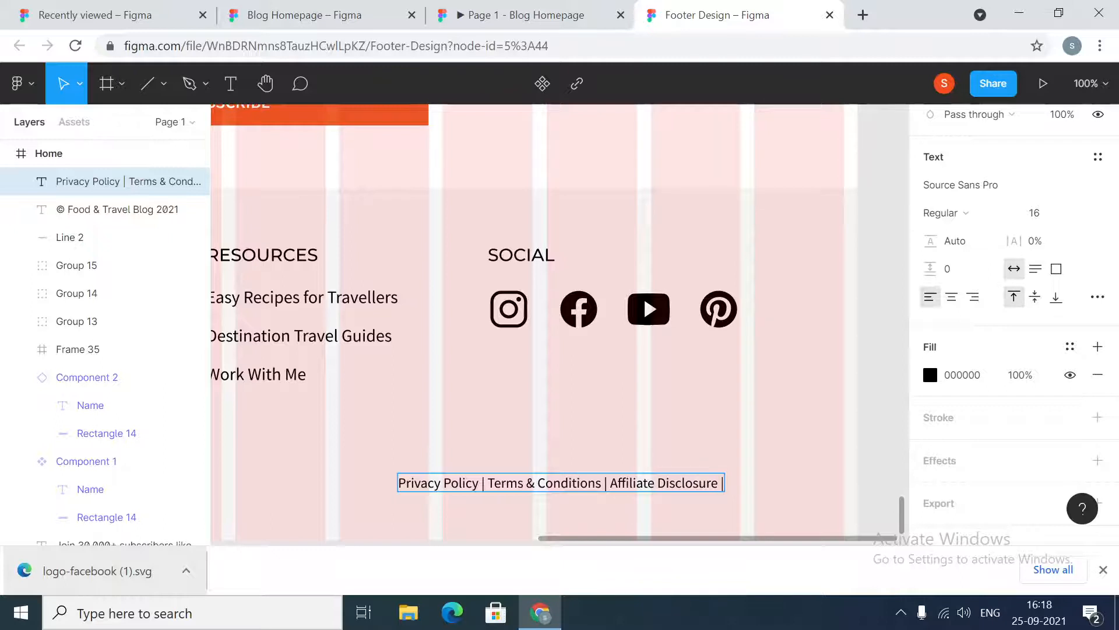
pyautogui.write('|COntac')
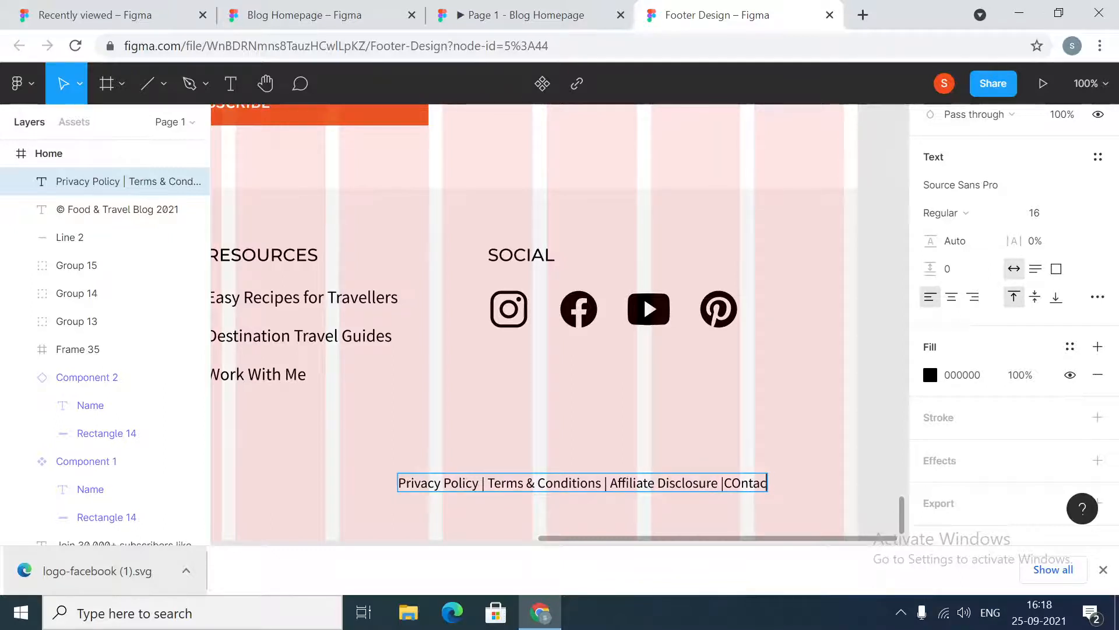
pyautogui.press('BackSpace')
pyautogui.press('BackSpace')
pyautogui.press('BackSpace')
pyautogui.press('BackSpace')
pyautogui.press('BackSpace')
pyautogui.write('ontavt')
pyautogui.press('BackSpace')
pyautogui.press('BackSpace')
# Move the links text so its right end lines up with the divider's right end
pyautogui.click(868, 491)
pyautogui.moveTo(742, 486); pyautogui.dragTo(710, 482)
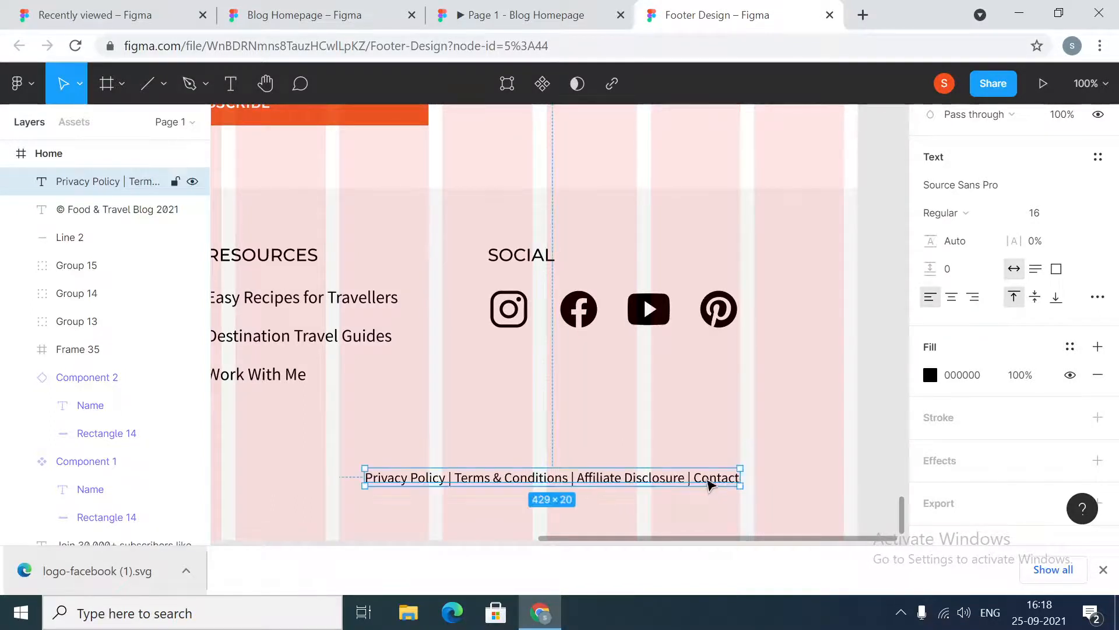
pyautogui.press('alt')
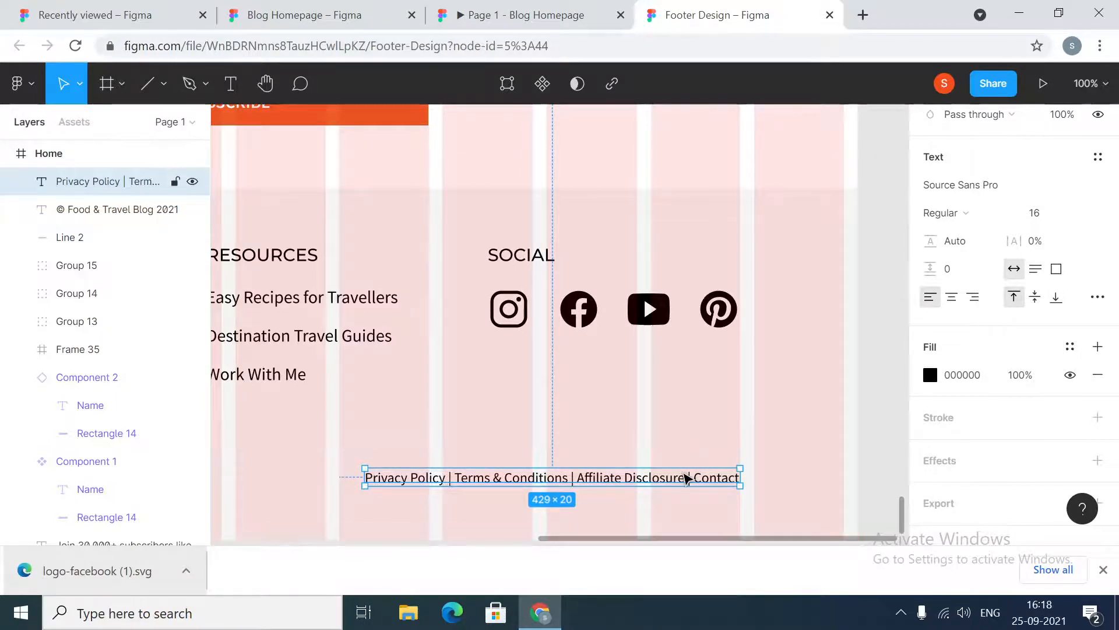
pyautogui.click(778, 477)
pyautogui.click(709, 479)
# Set the links text's horizontal constraint to Right
pyautogui.scroll(-1, 1049, 305)
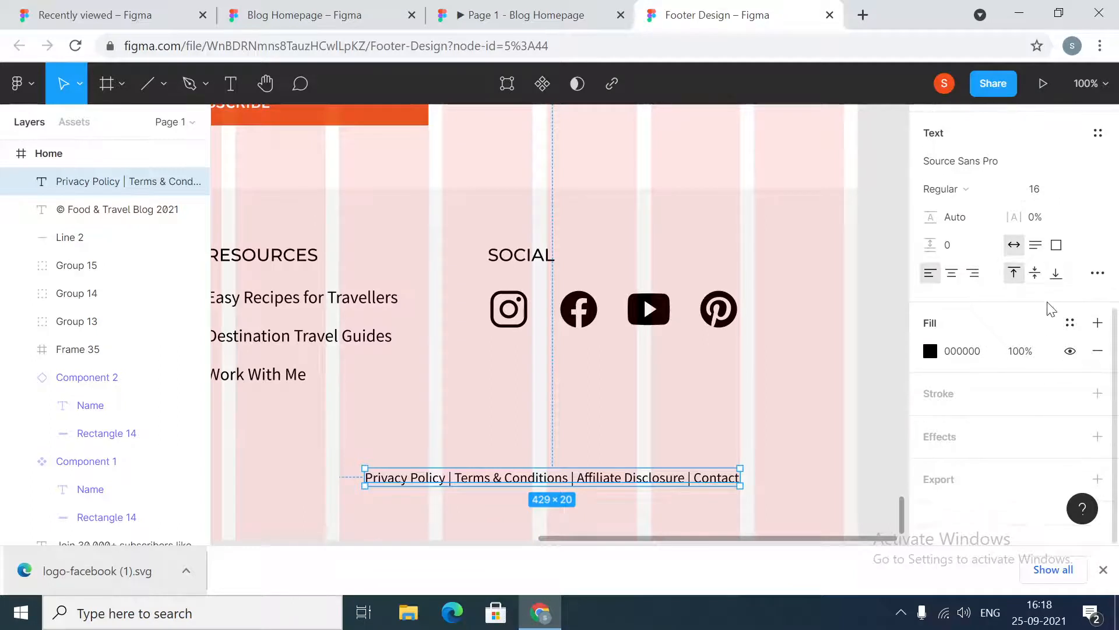
pyautogui.scroll(5, 1051, 309)
pyautogui.click(1053, 231)
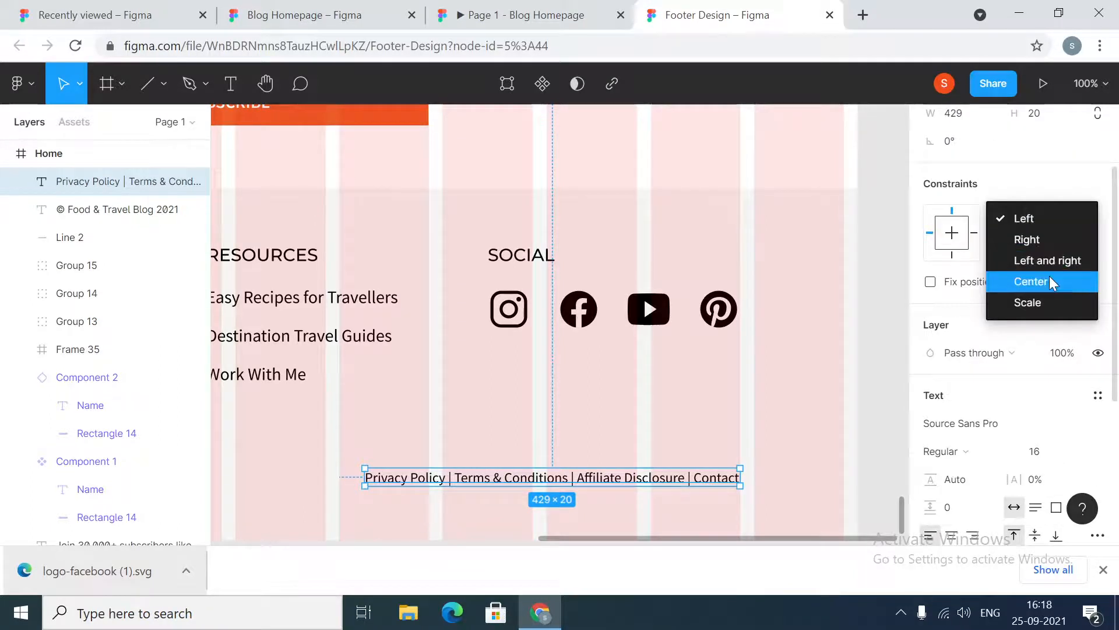
pyautogui.click(1043, 238)
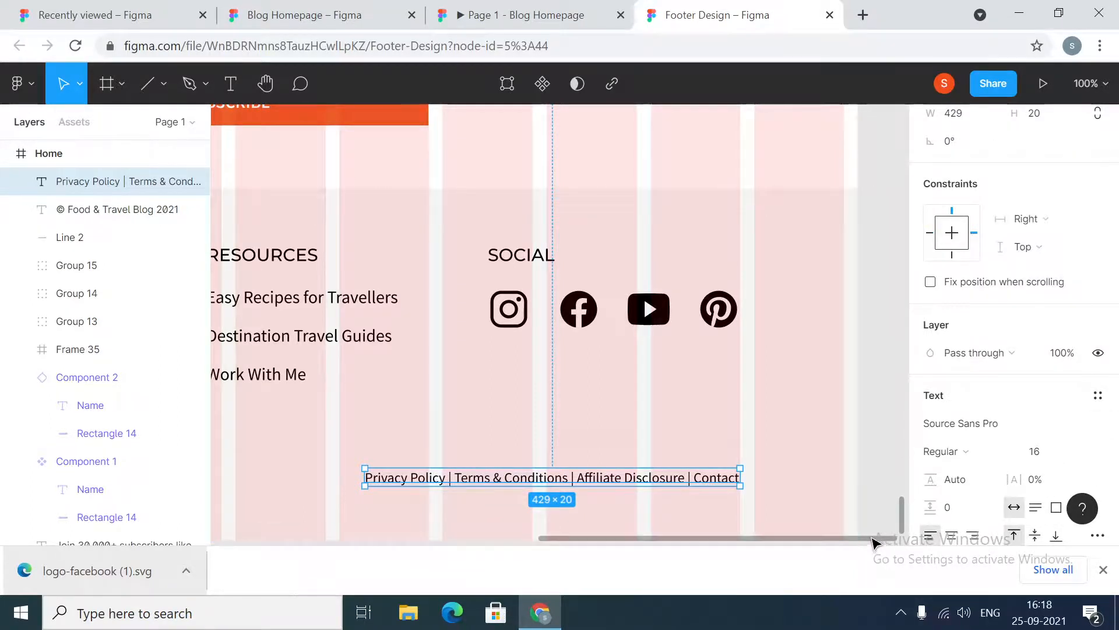
# Inspect the copyright text's spacing and compare the footer with the Blog Homepage reference
pyautogui.moveTo(871, 537); pyautogui.dragTo(515, 549)
pyautogui.click(479, 481)
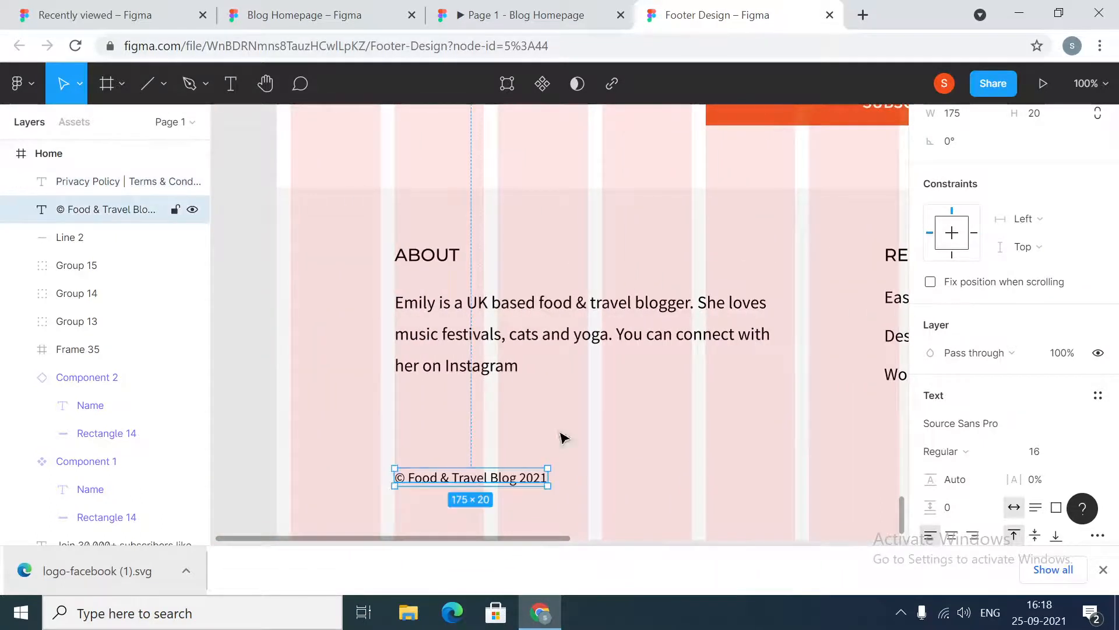
pyautogui.scroll(-1, 480, 452)
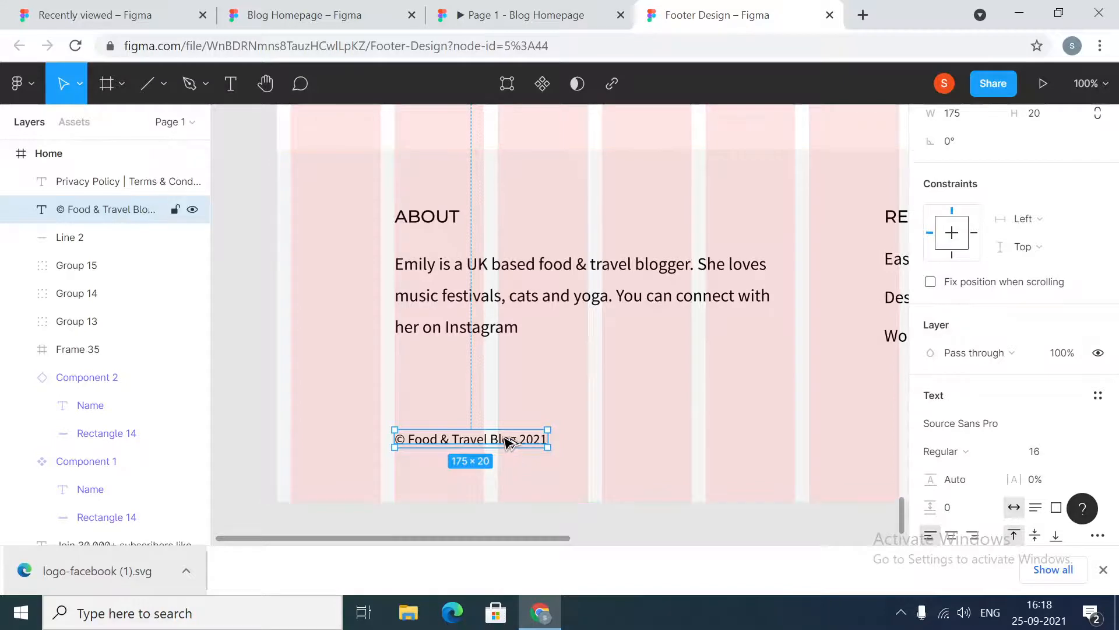
pyautogui.press('alt')
pyautogui.click(353, 24)
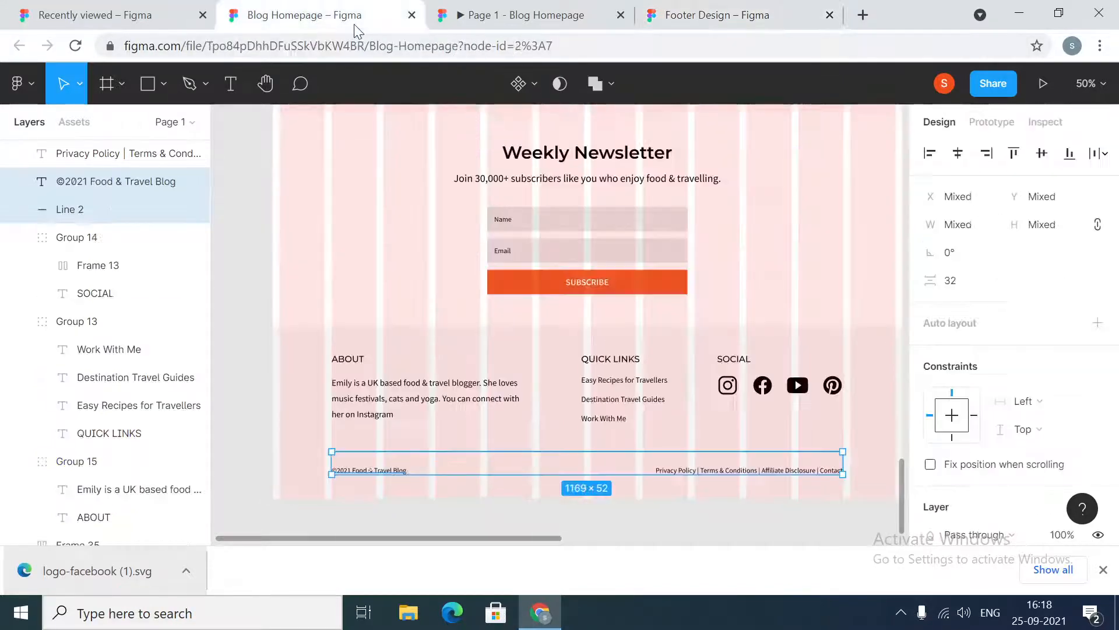
pyautogui.click(760, 7)
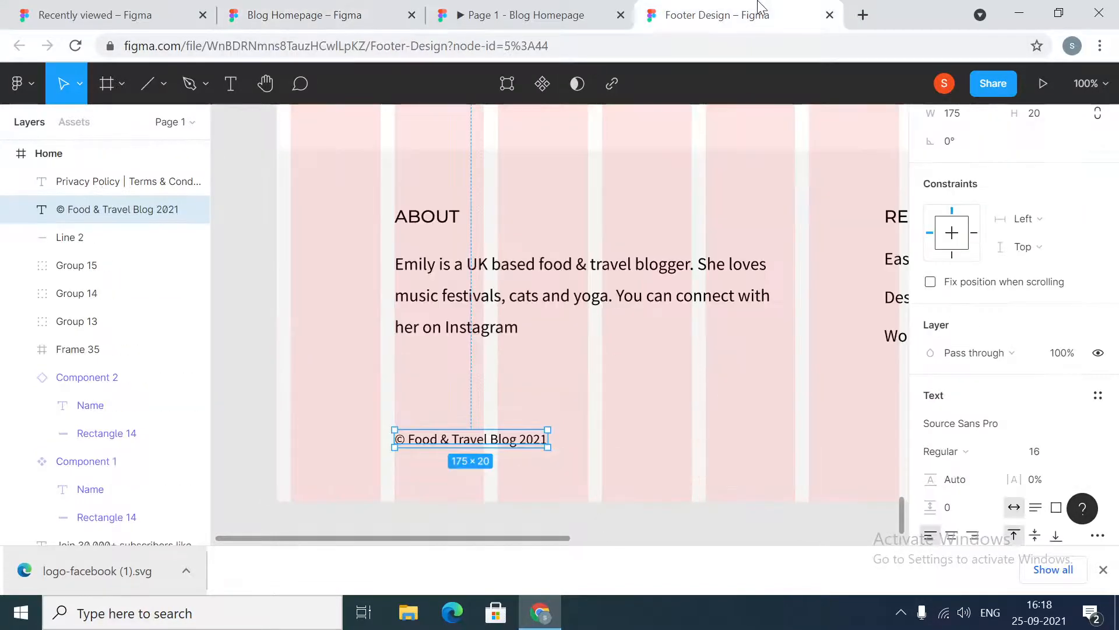
# Set the footer background rectangle's height to 396 and undo the change
pyautogui.click(497, 488)
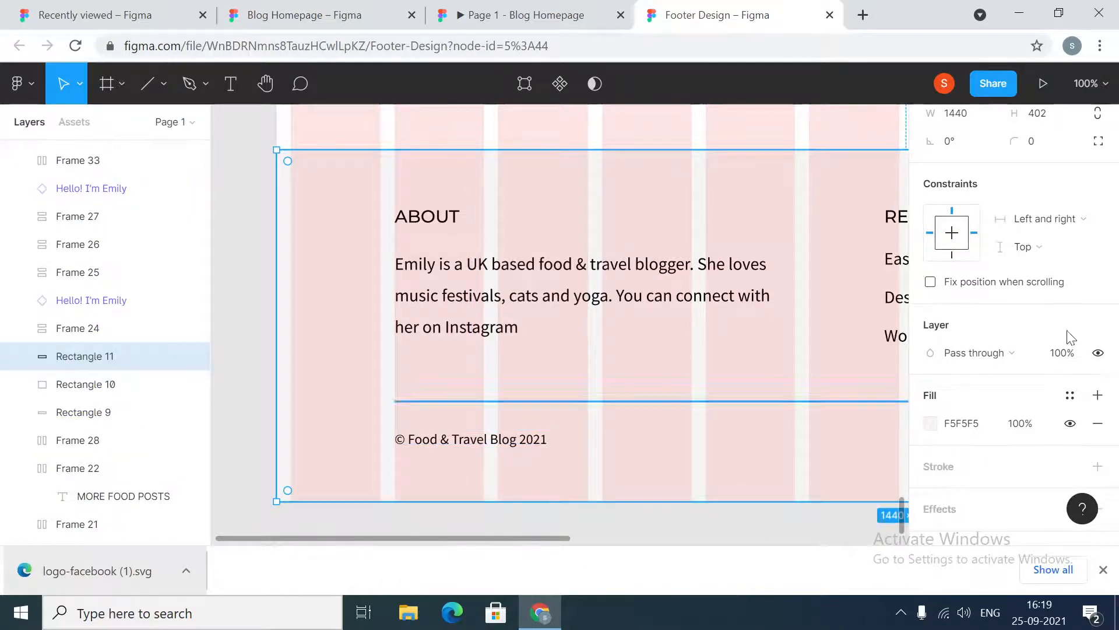
pyautogui.scroll(-1, 1045, 187)
pyautogui.scroll(3, 1046, 186)
pyautogui.click(1058, 226)
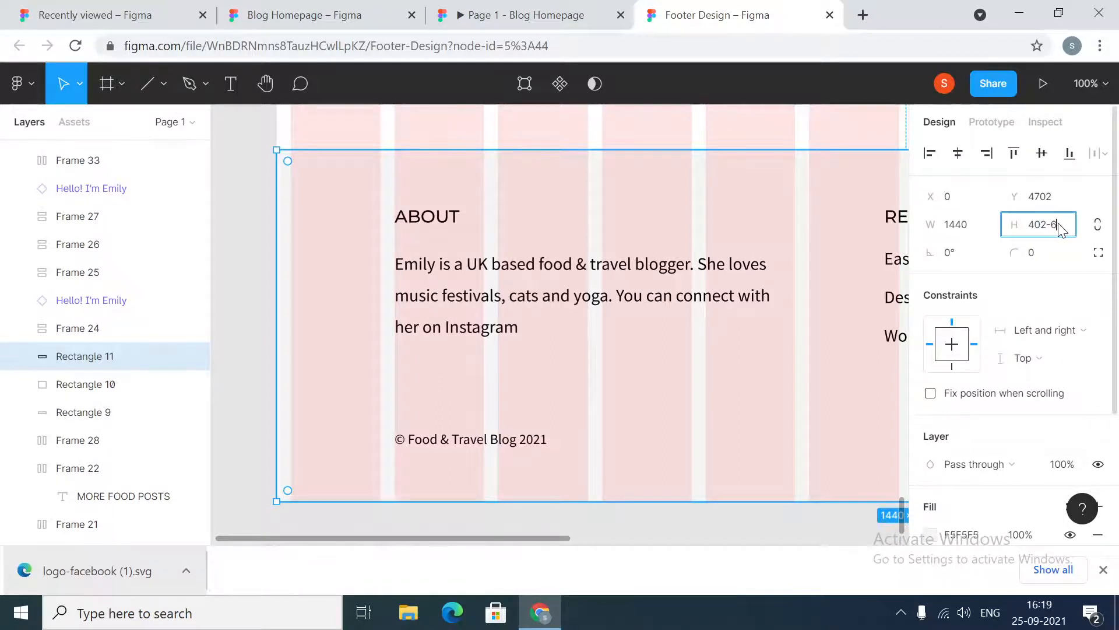
pyautogui.write('396')
pyautogui.press('Return')
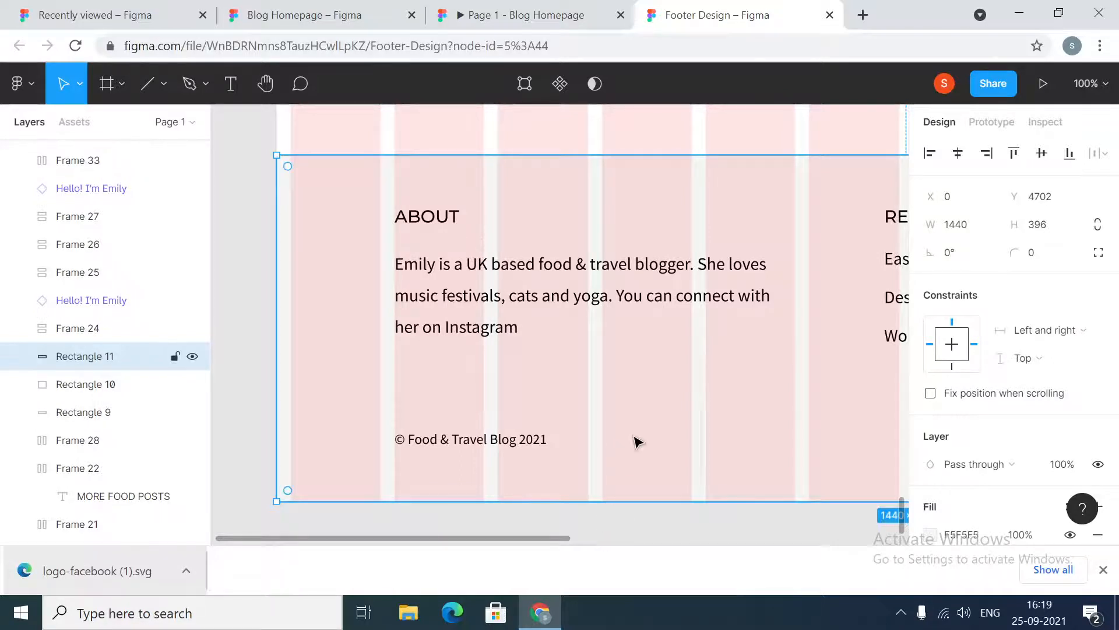
pyautogui.hotkey('ctrl', 'z')
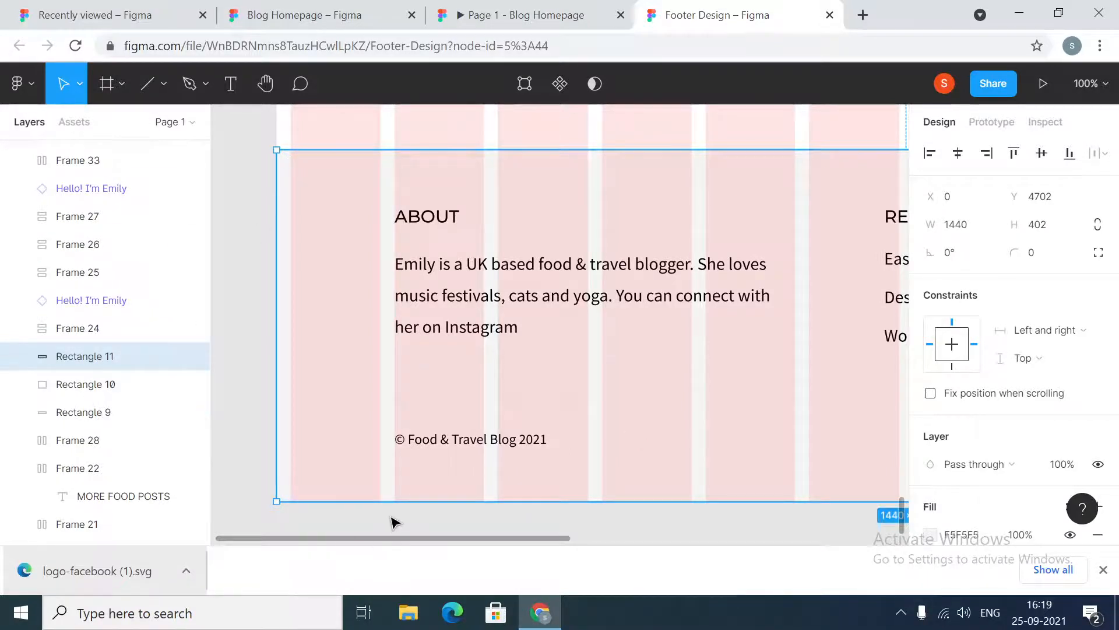
# Shorten the footer background rectangle to 396 high and the Home frame to 4696 high so the page ends at the footer
pyautogui.moveTo(394, 501); pyautogui.dragTo(407, 495)
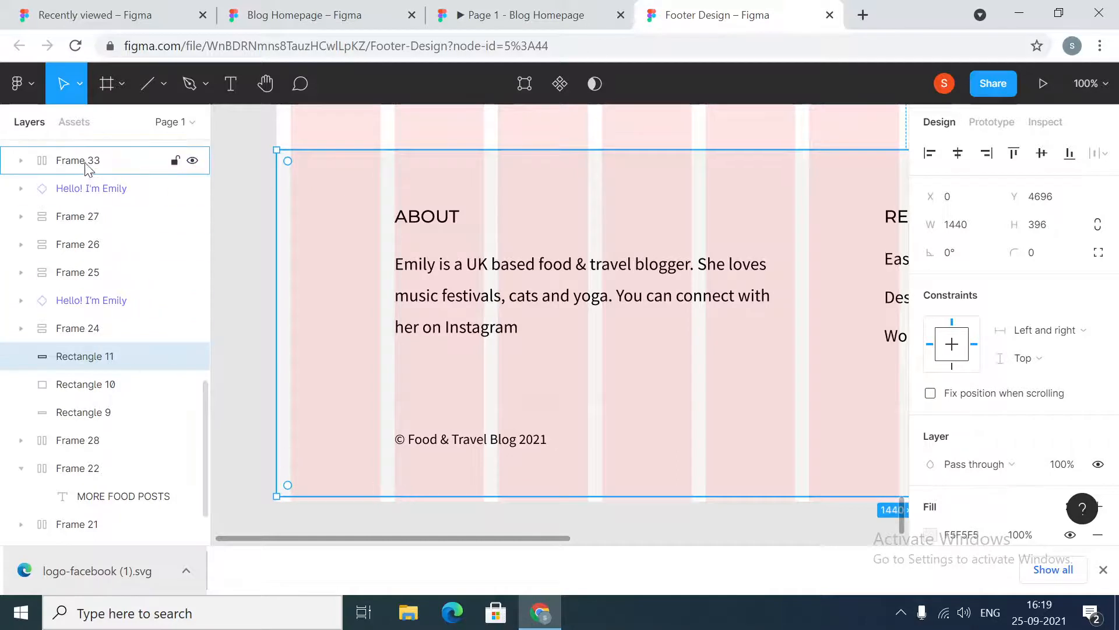
pyautogui.scroll(-2, 111, 256)
pyautogui.scroll(15, 110, 244)
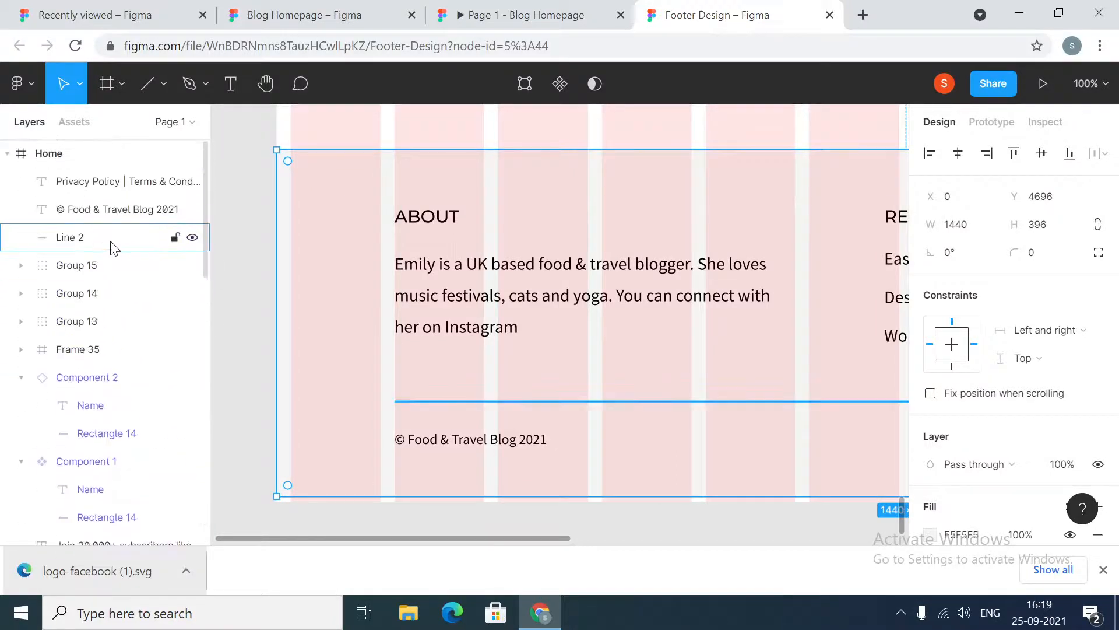
pyautogui.click(55, 153)
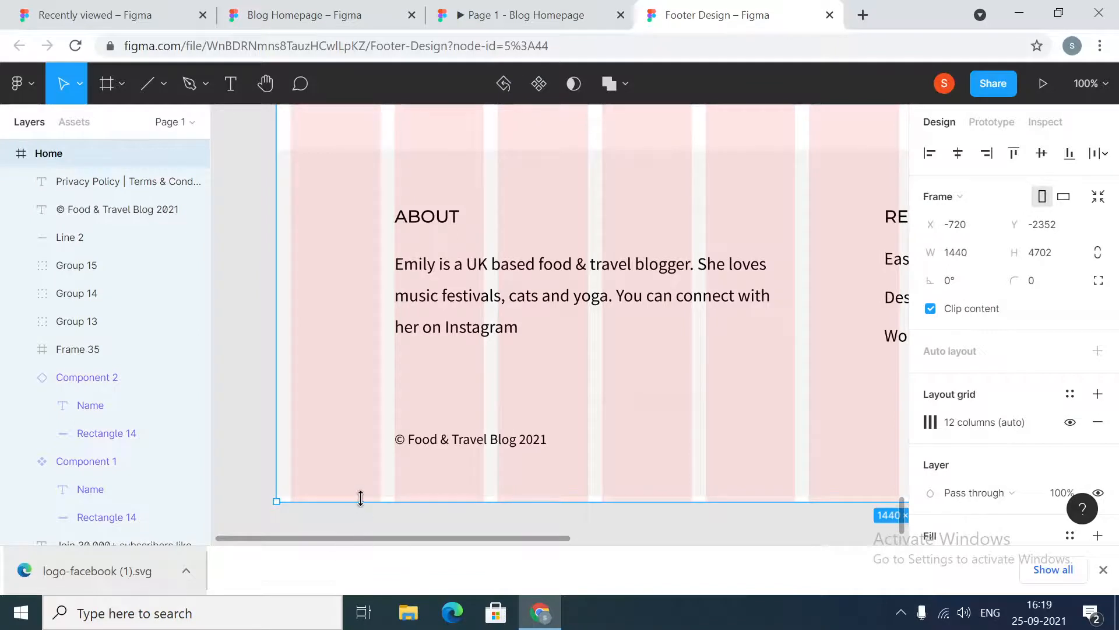
pyautogui.moveTo(362, 501); pyautogui.dragTo(365, 496)
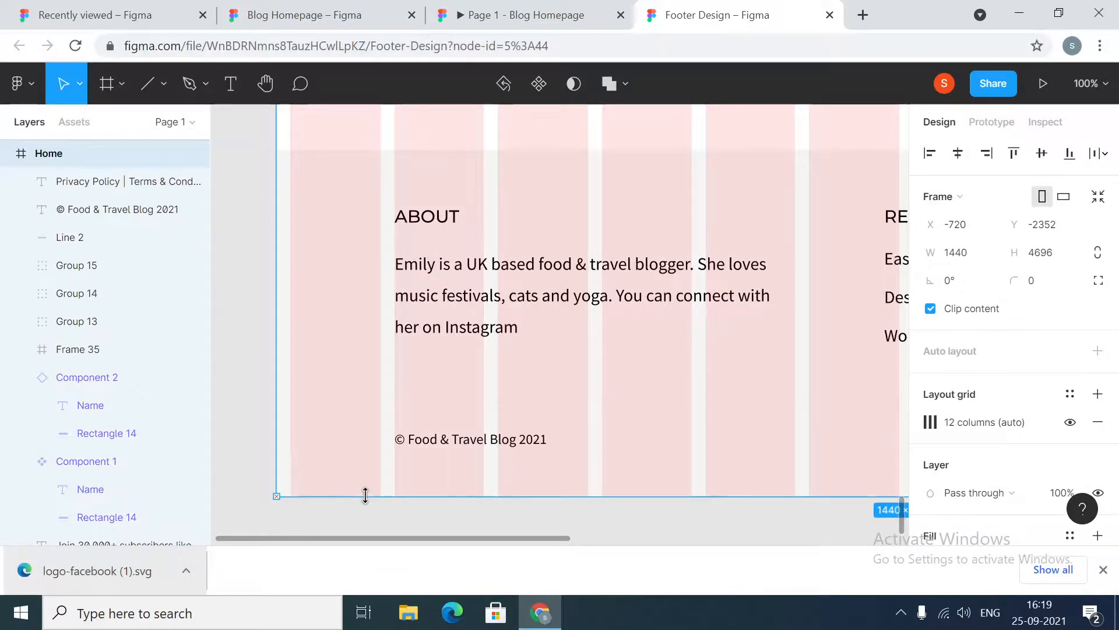
# Open the Footer Design file in prototype presentation view
pyautogui.click(422, 531)
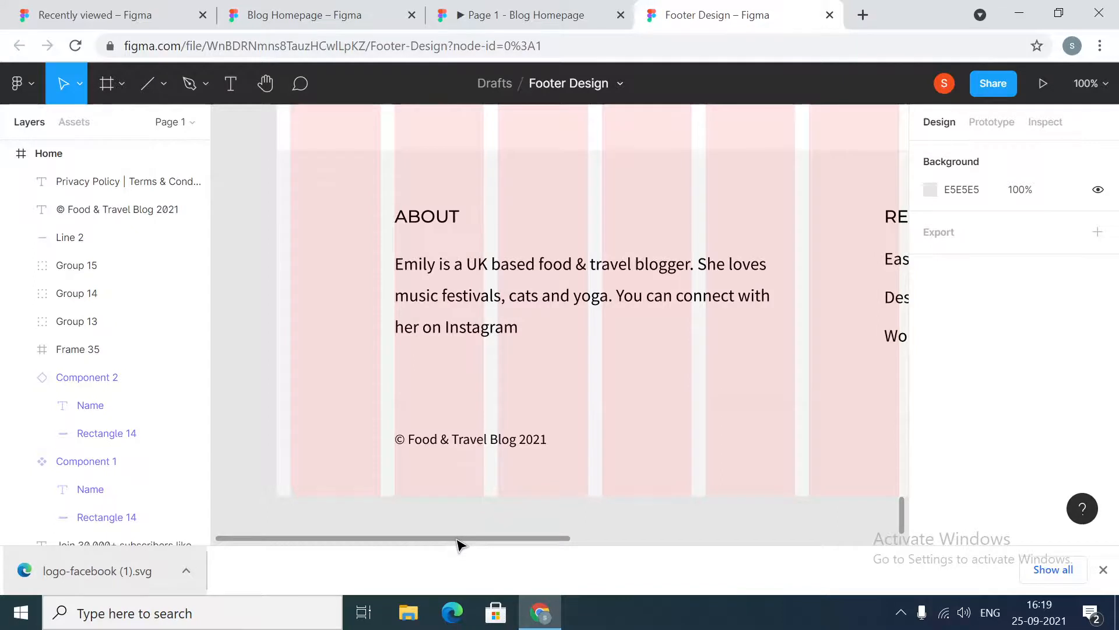
pyautogui.moveTo(457, 541); pyautogui.dragTo(583, 553)
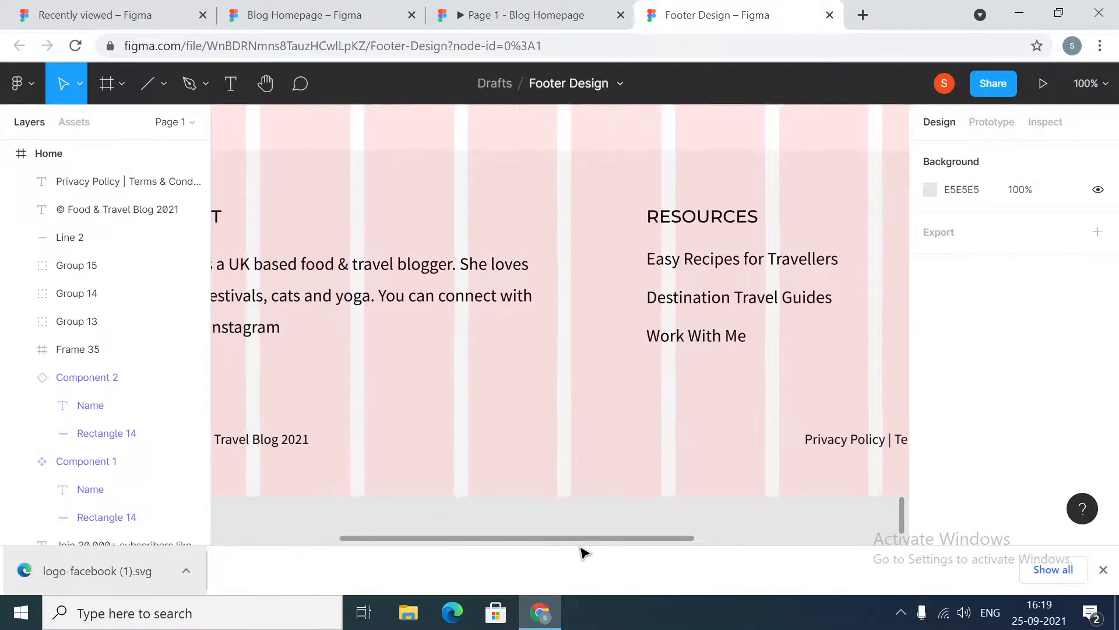
pyautogui.press('-')
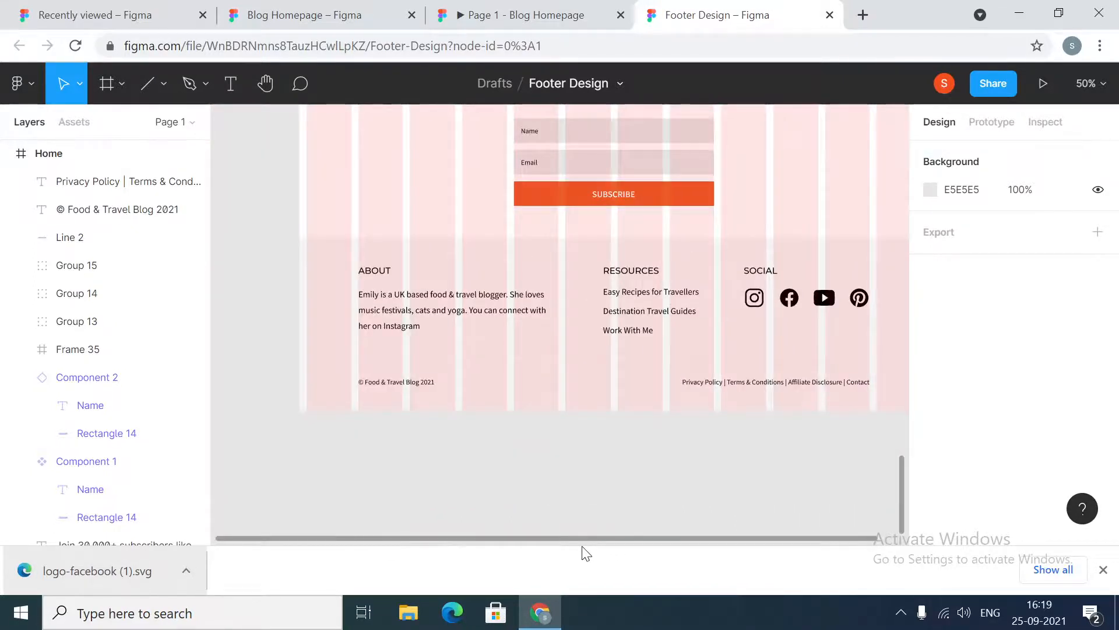
pyautogui.moveTo(595, 540); pyautogui.dragTo(669, 545)
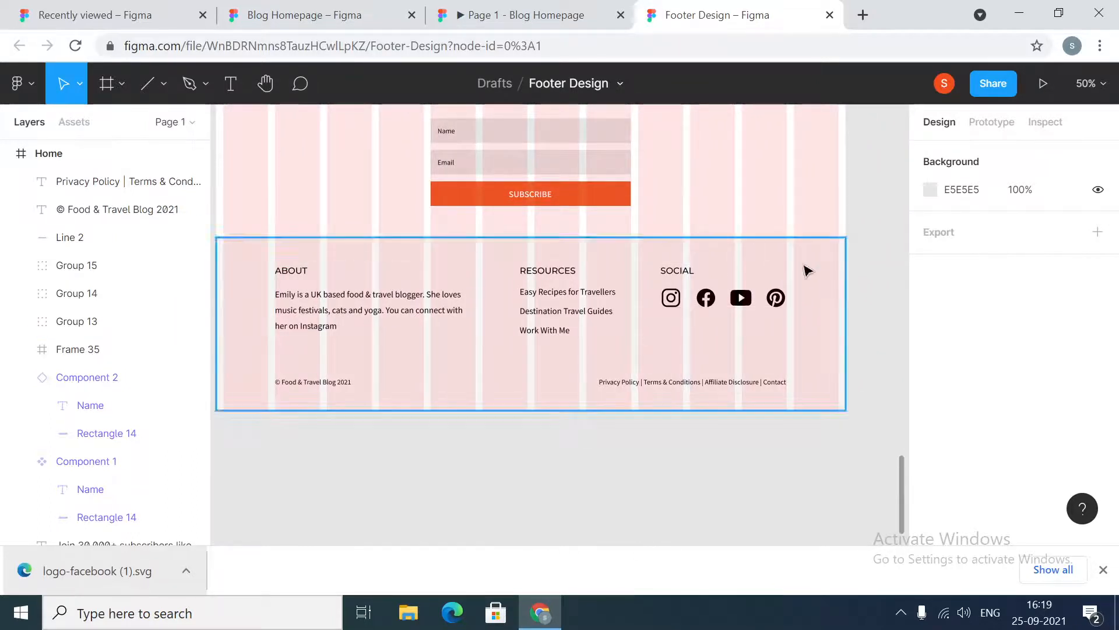
pyautogui.click(1042, 82)
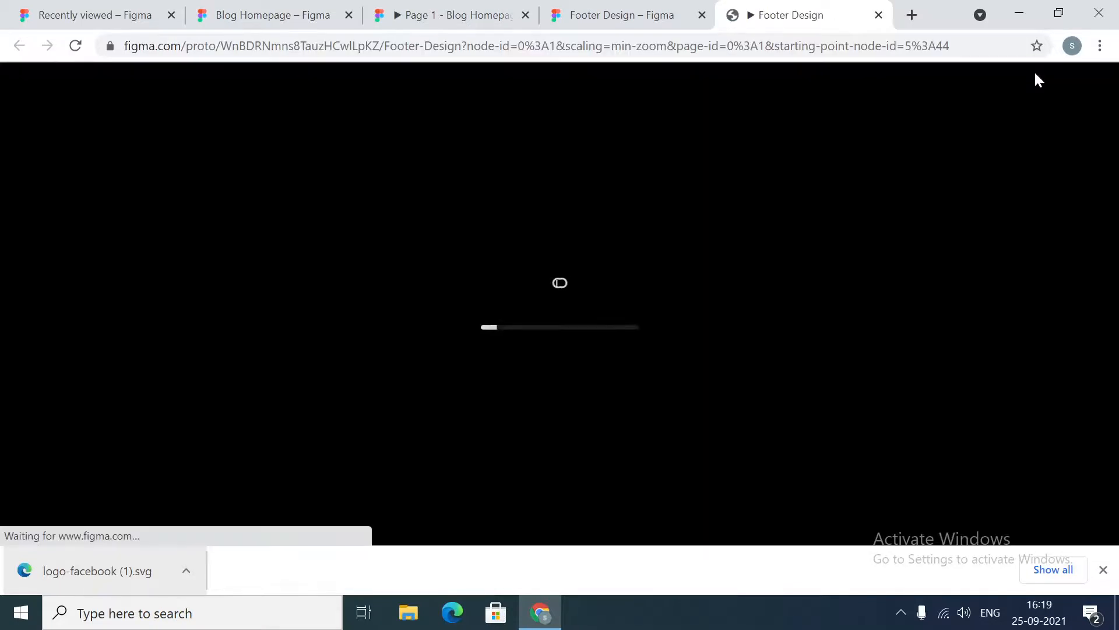
pyautogui.click(1104, 569)
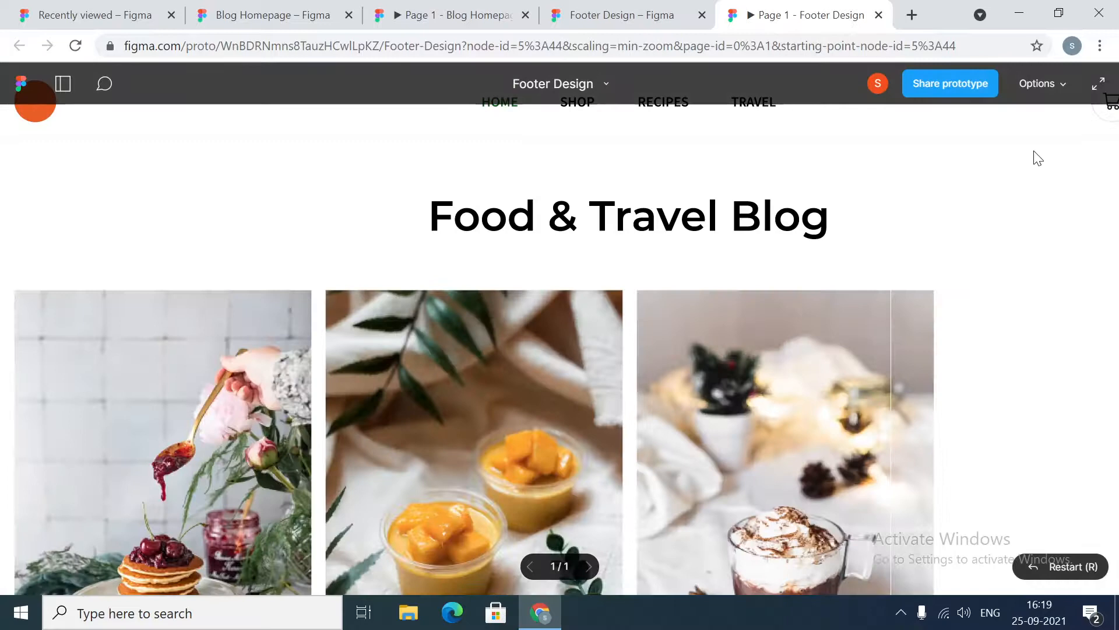
# Set the prototype scaling to Width – Scale down to fit width and hide the Figma UI
pyautogui.click(1044, 82)
pyautogui.click(1030, 184)
pyautogui.click(1052, 86)
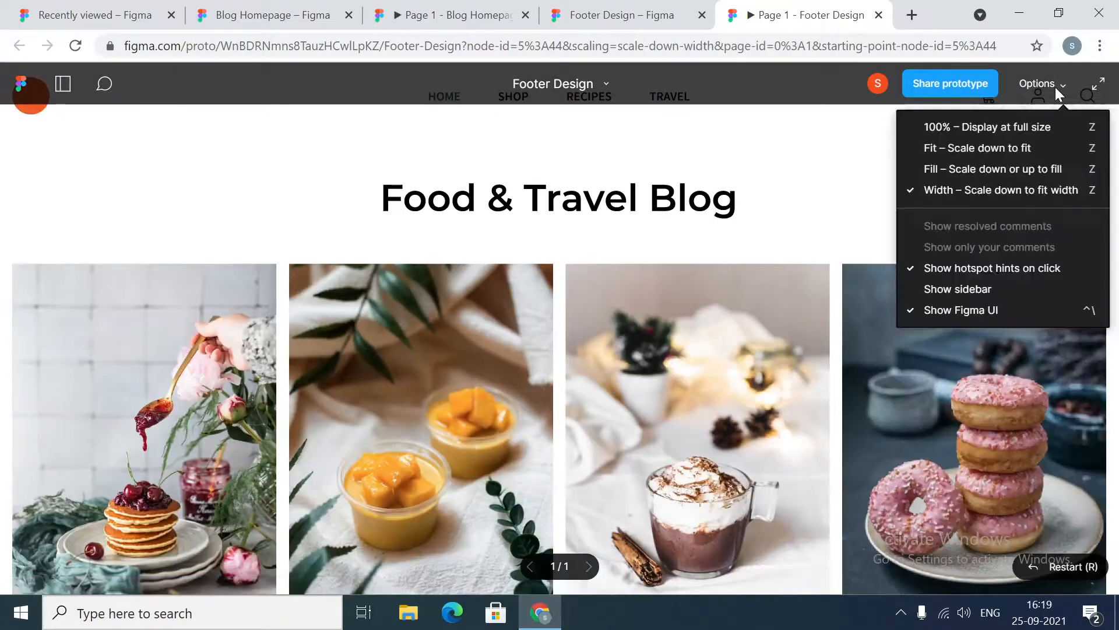
pyautogui.click(996, 310)
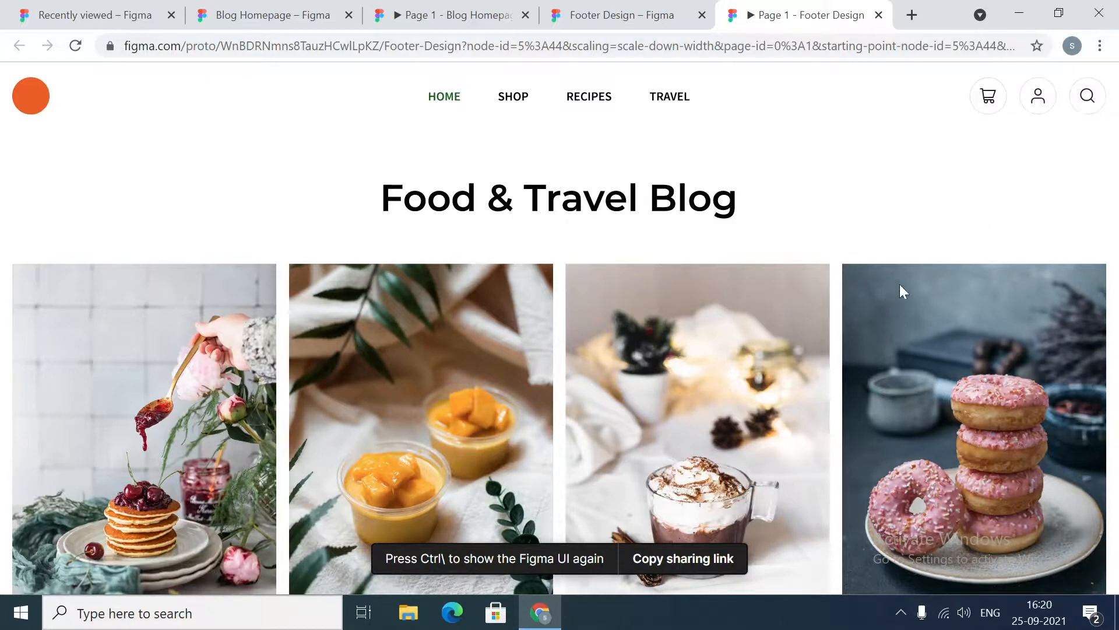
# Scroll through the prototype down to the footer and back up to the top to review the whole page
pyautogui.scroll(-3, 921, 237)
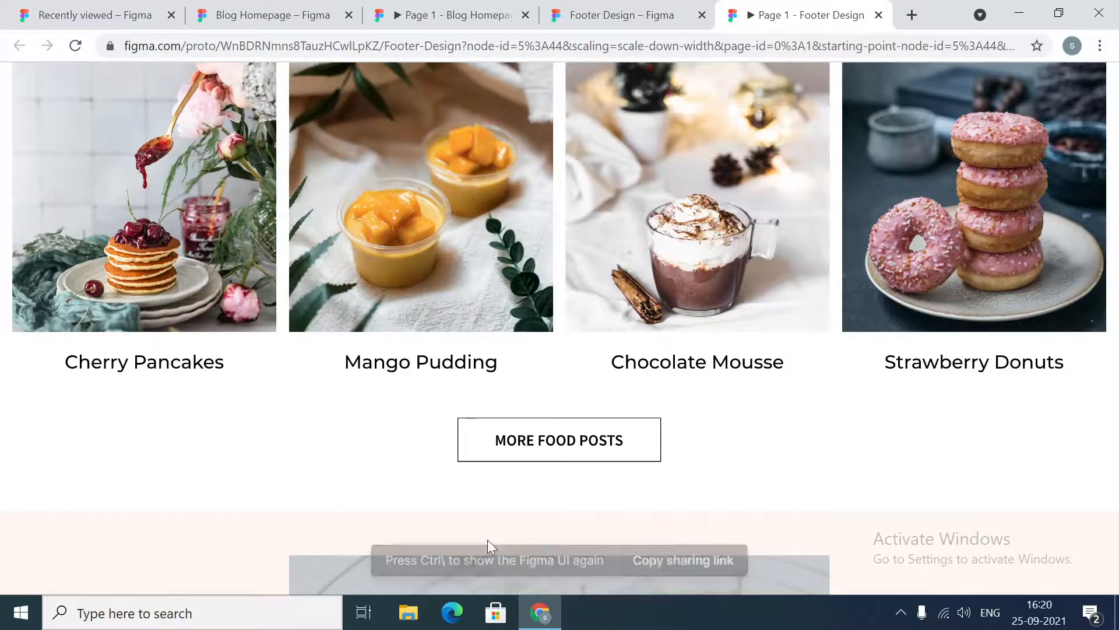
pyautogui.scroll(-6, 814, 417)
pyautogui.scroll(-20, 813, 418)
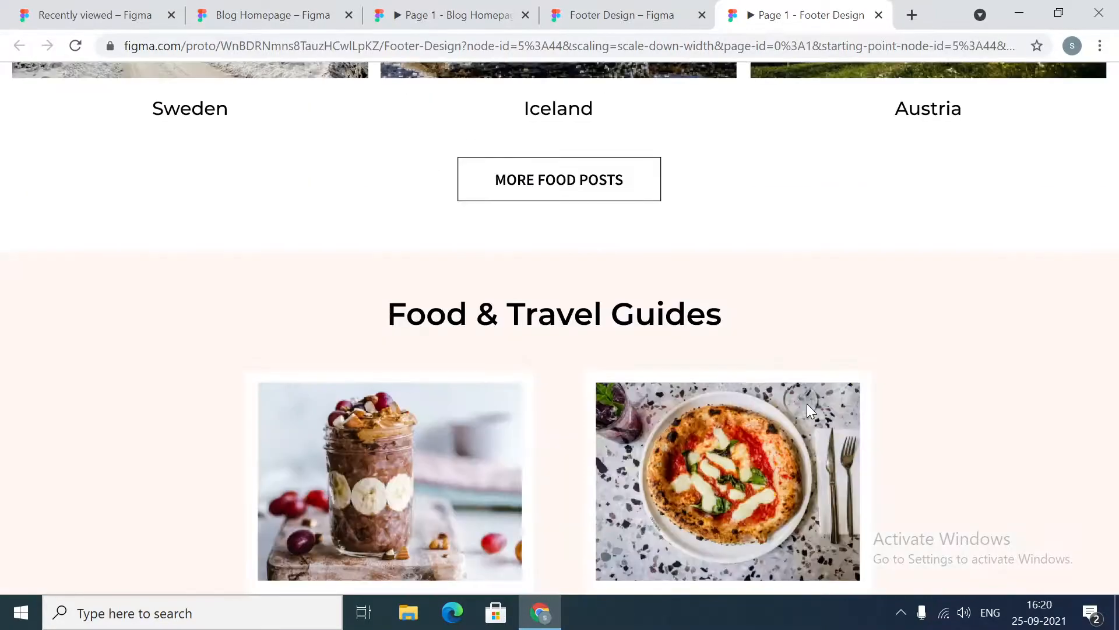
pyautogui.scroll(-11, 808, 404)
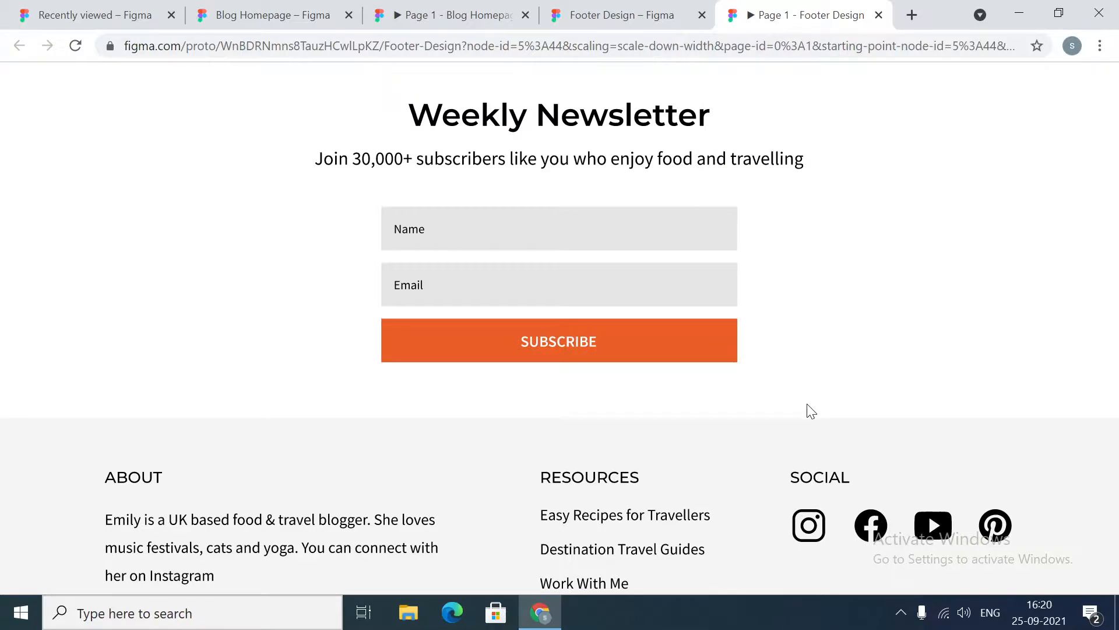
pyautogui.scroll(-2, 809, 411)
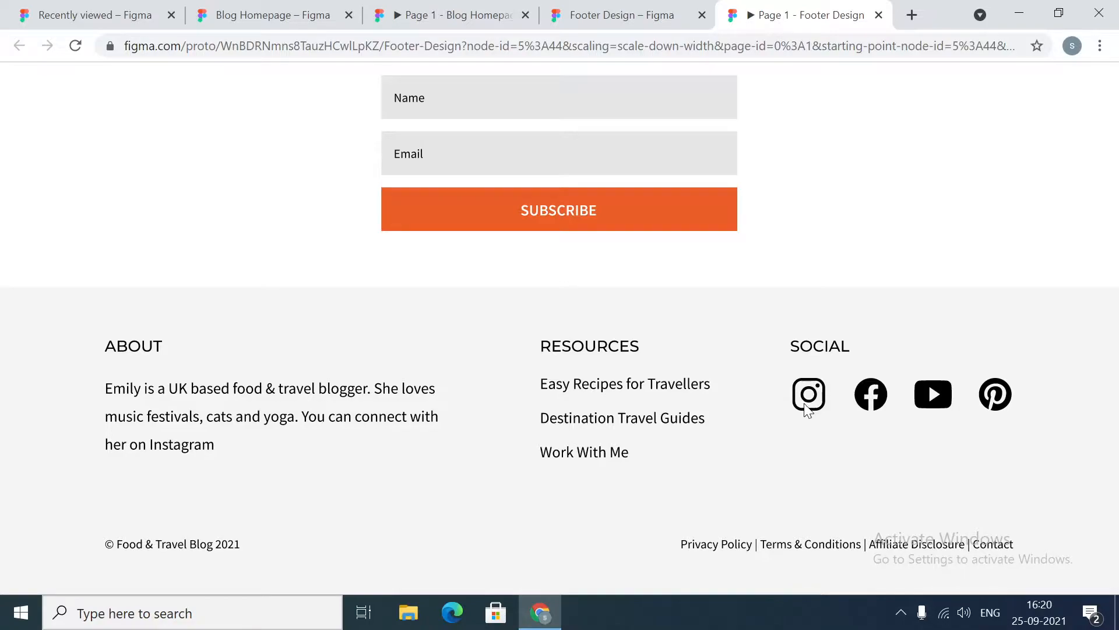
pyautogui.scroll(2, 802, 408)
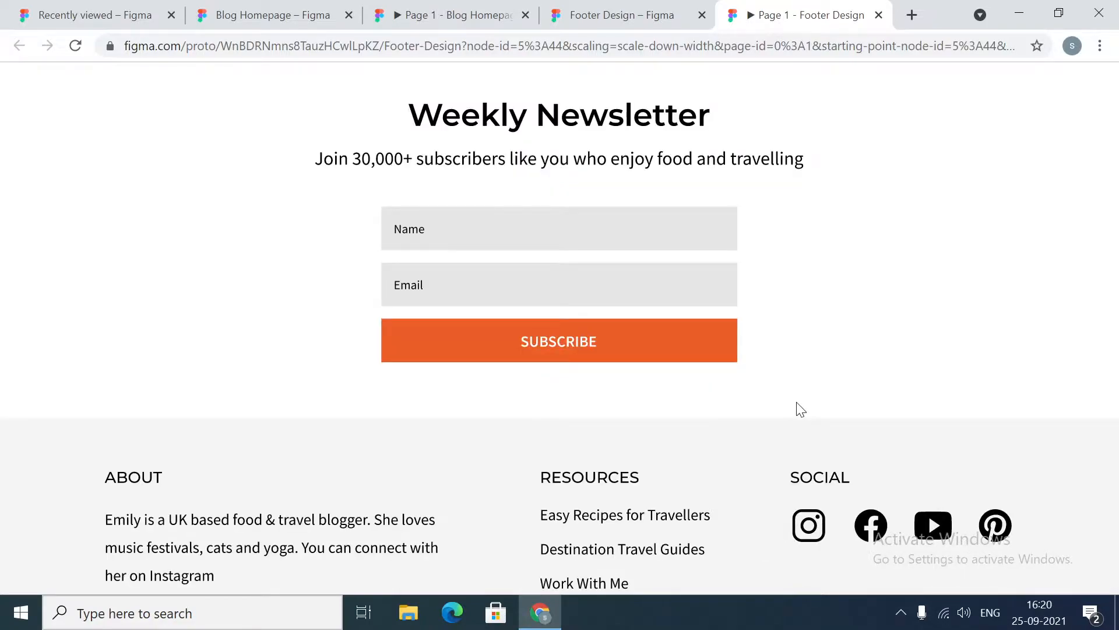
pyautogui.scroll(15, 799, 408)
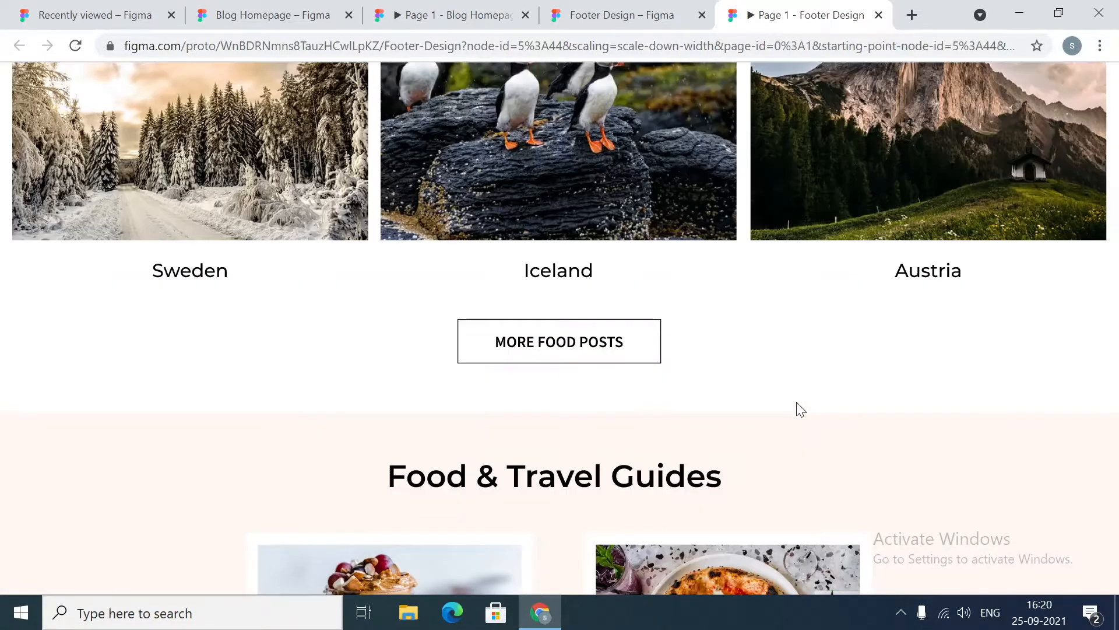
pyautogui.scroll(4, 801, 409)
pyautogui.scroll(18, 797, 402)
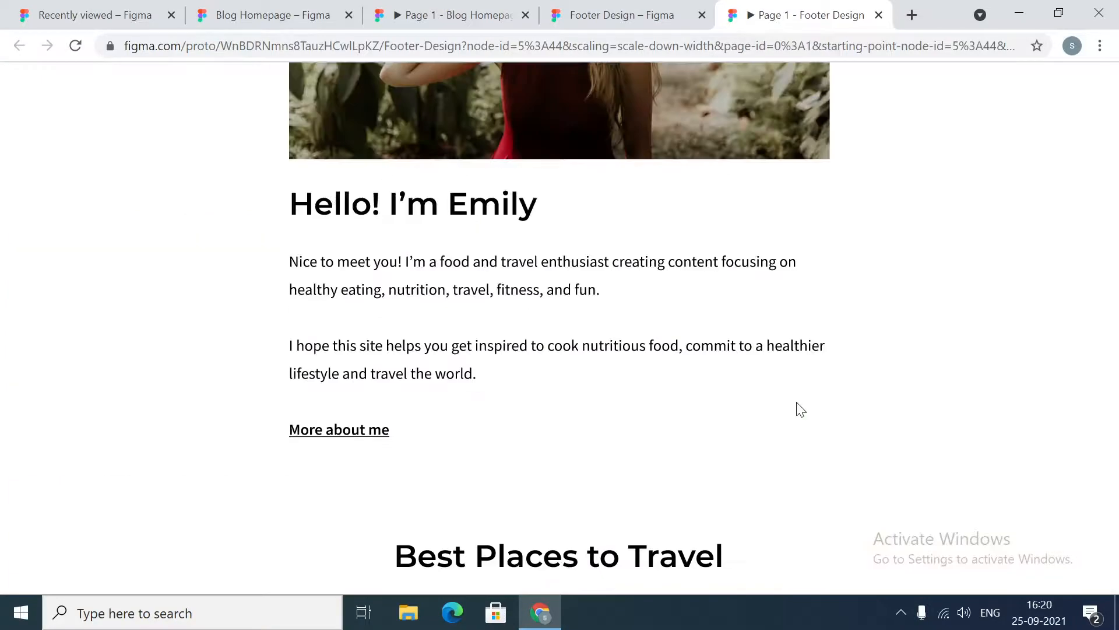
pyautogui.scroll(2, 797, 401)
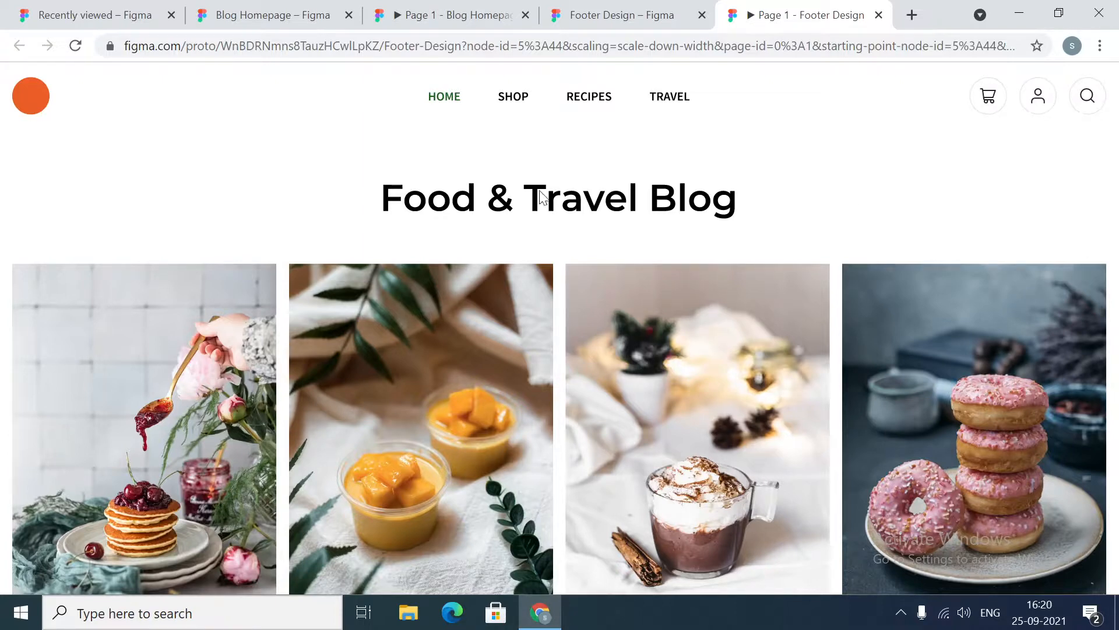
# Scroll down the prototype again to review the Weekly Newsletter section and the footer
pyautogui.scroll(-10, 659, 220)
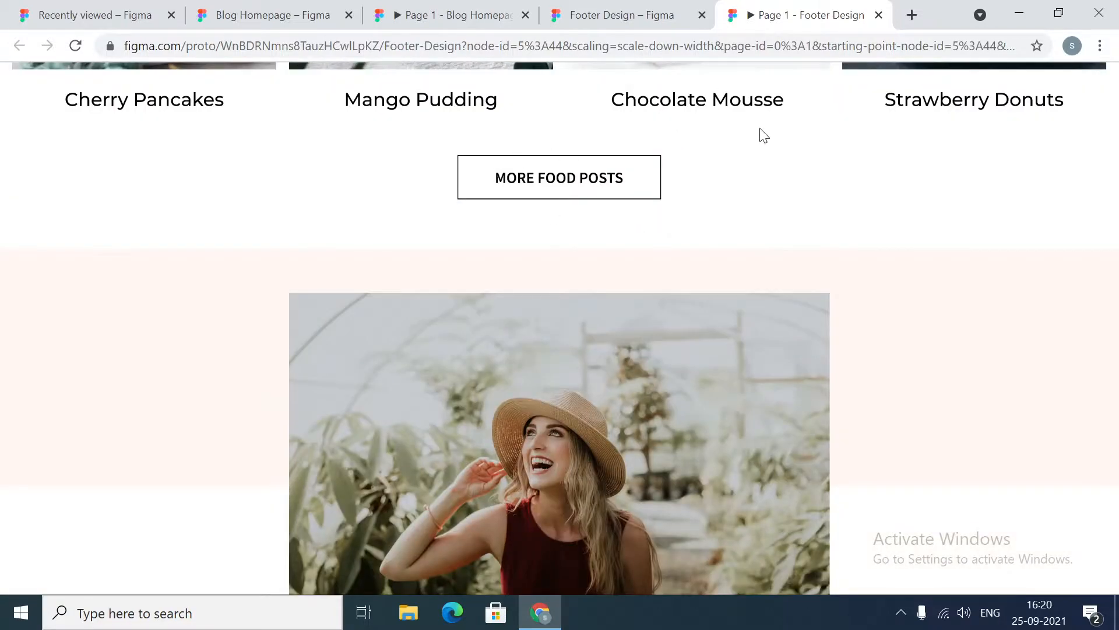
pyautogui.scroll(-15, 776, 215)
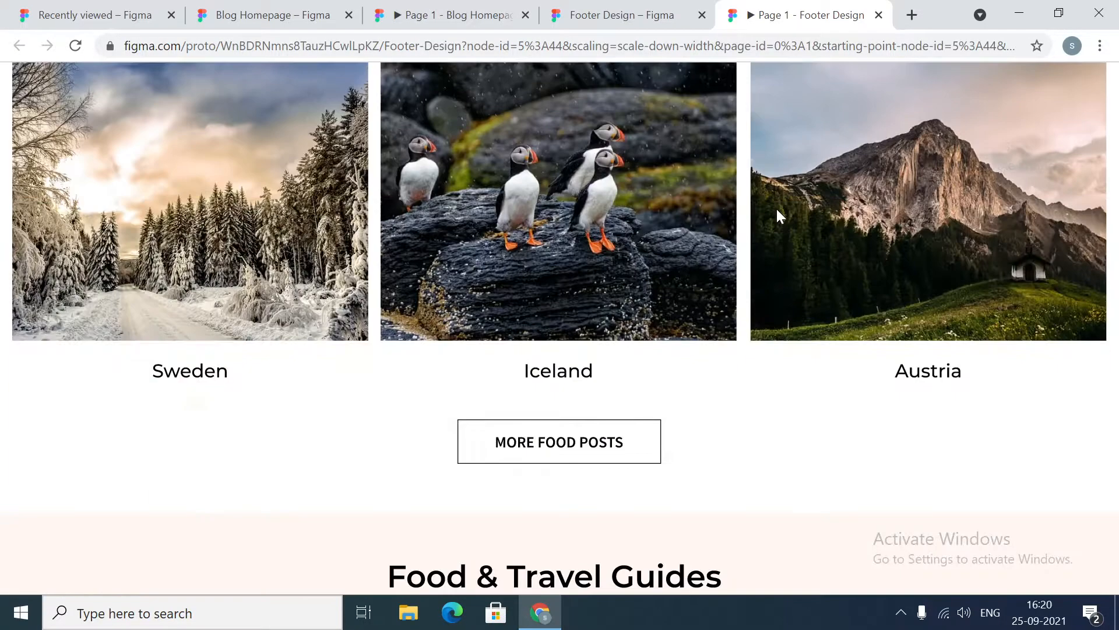
pyautogui.scroll(-15, 776, 208)
pyautogui.scroll(-2, 783, 210)
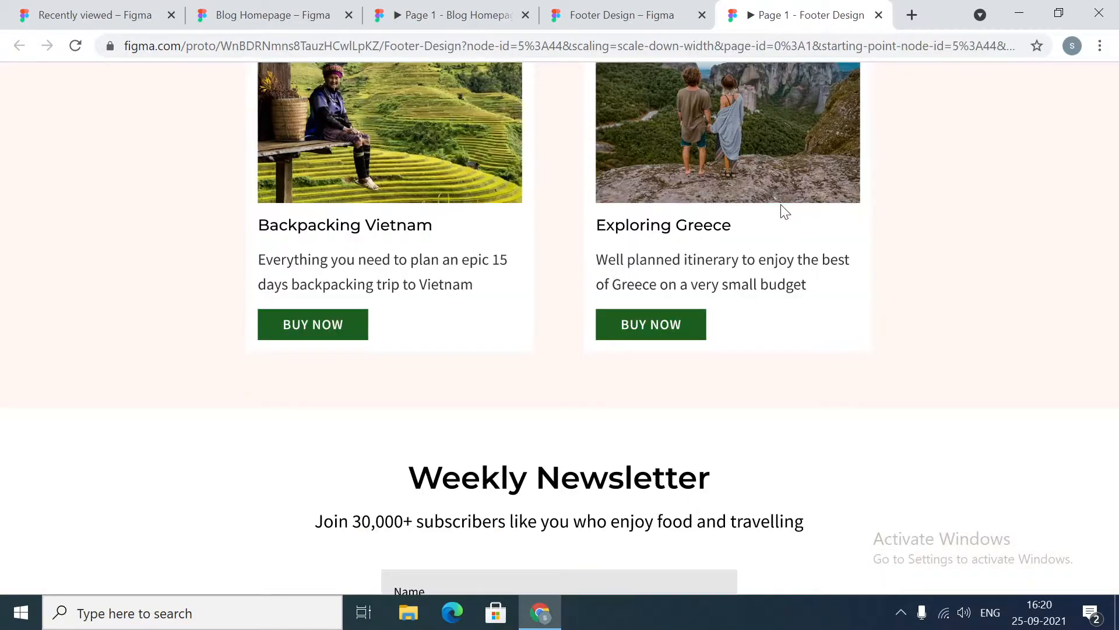
pyautogui.scroll(-4, 784, 211)
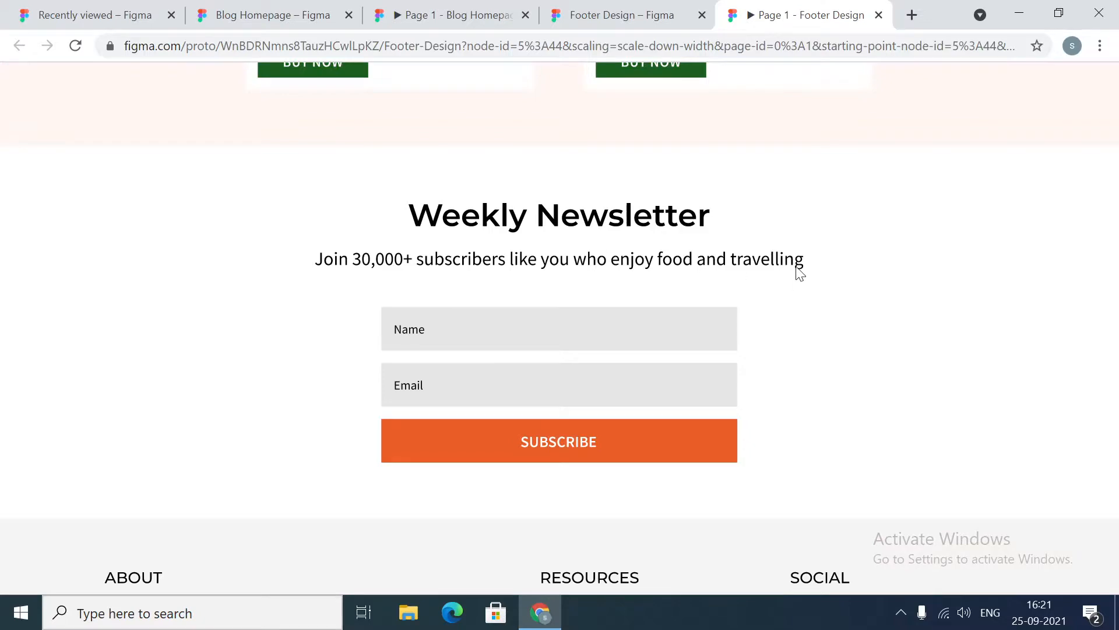
pyautogui.scroll(4, 797, 268)
pyautogui.scroll(-8, 662, 257)
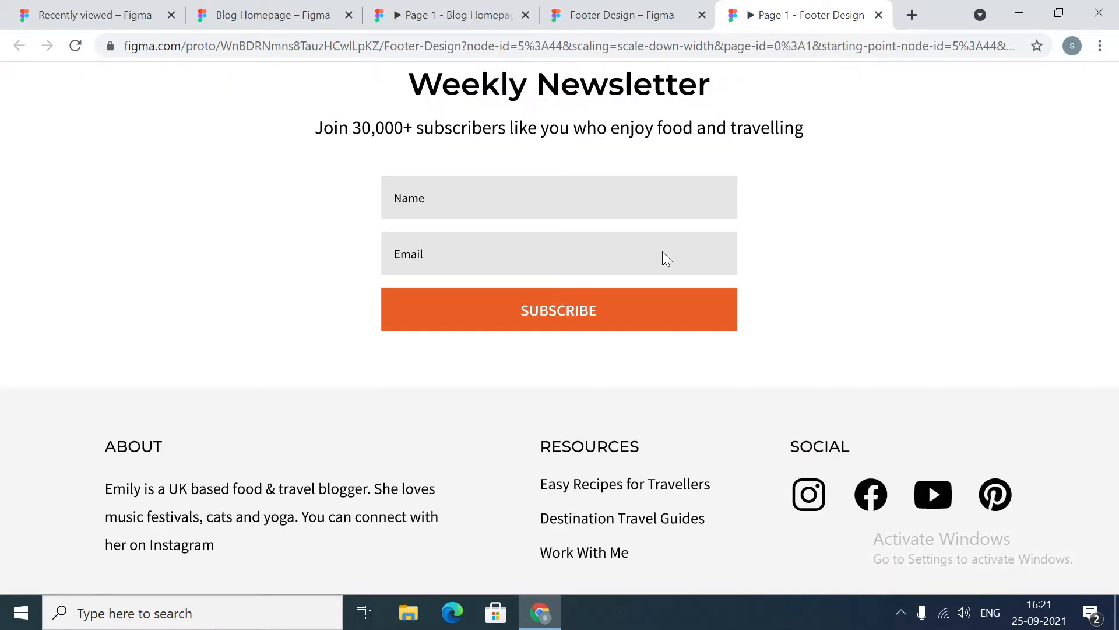